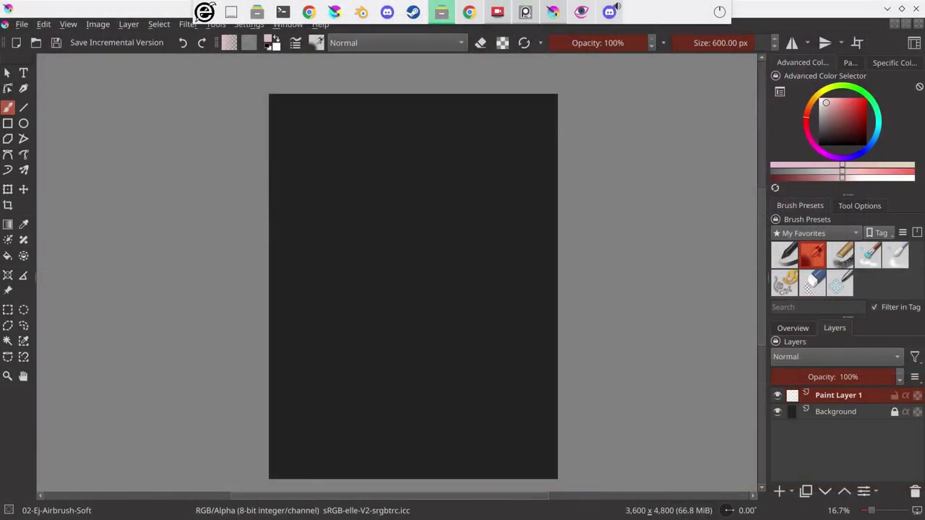
Import the pen sketch photo, scale it to fill the canvas, and place it below Background
drag(205, 12, 454, 340)
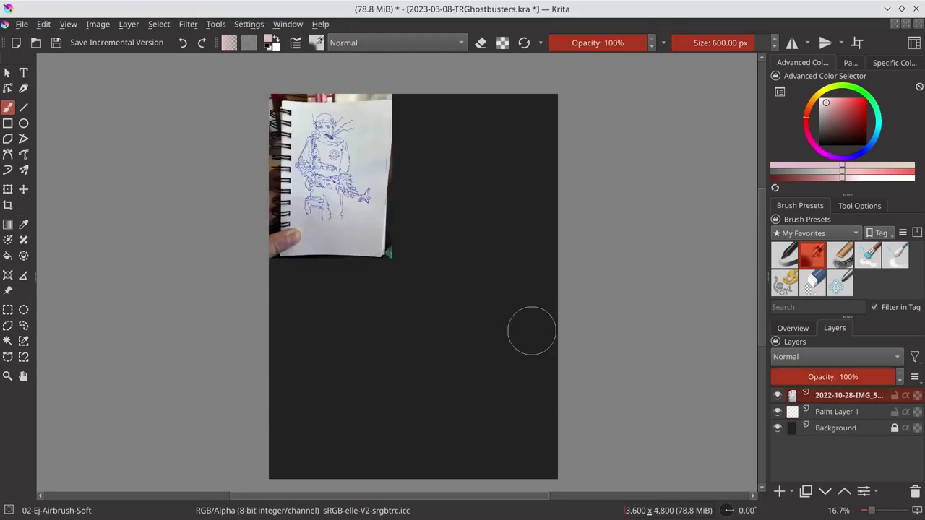
key(ctrl+t)
drag(458, 258, 548, 409)
key(Return)
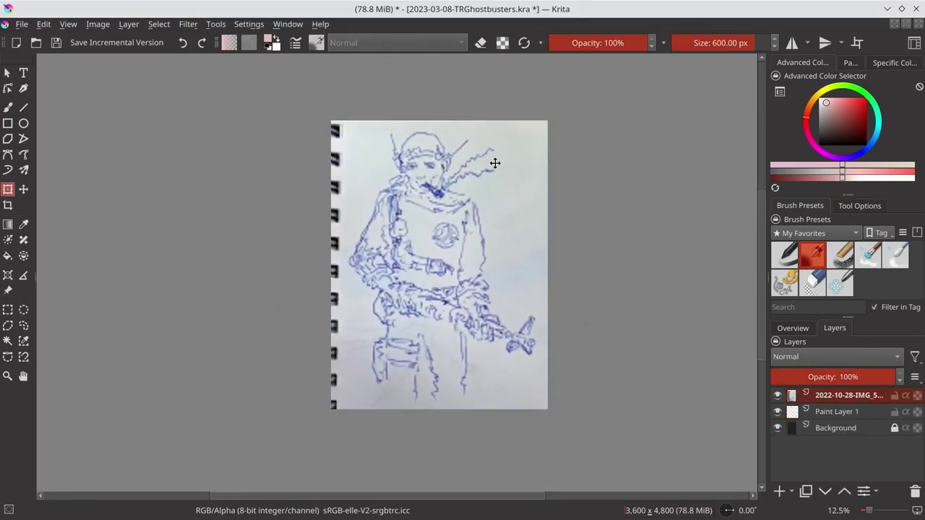
drag(295, 107, 390, 134)
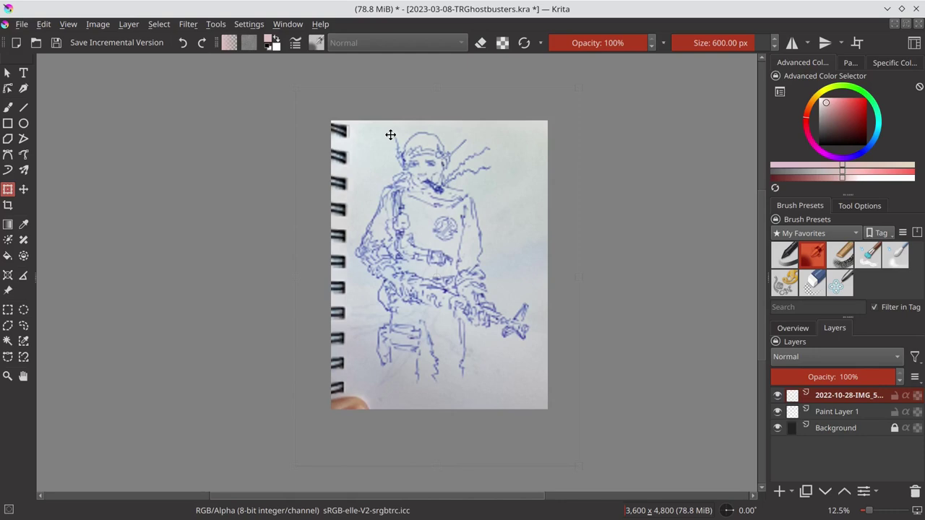
key(Return)
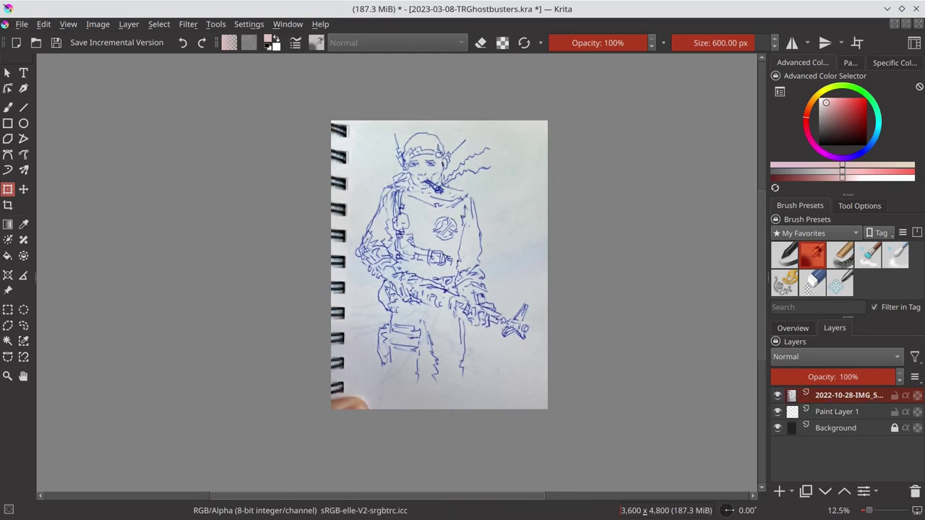
drag(898, 409, 868, 435)
Set up inking on Paint Layer 1 with the Basic-Opacity brush at 12 px, zoomed on the head
click(838, 395)
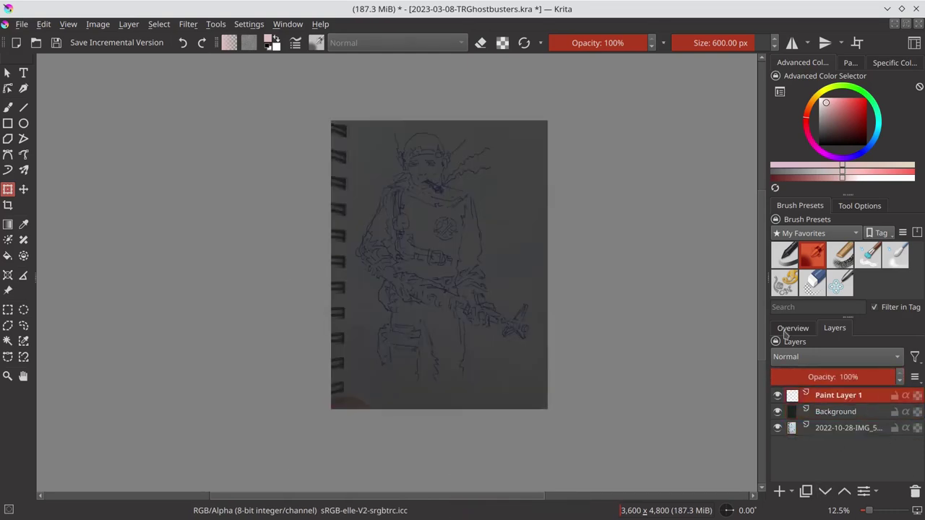
click(784, 254)
key(b)
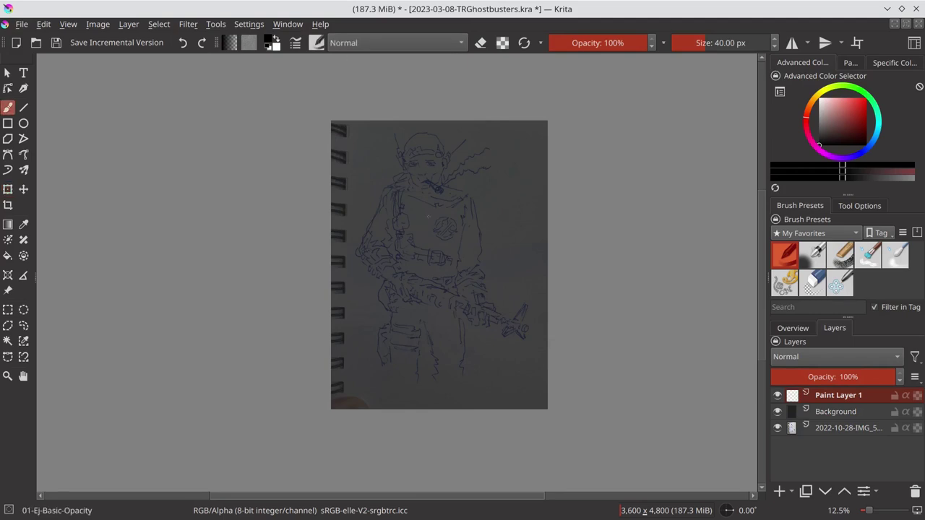
click(692, 42)
scroll(425, 143, up, 5)
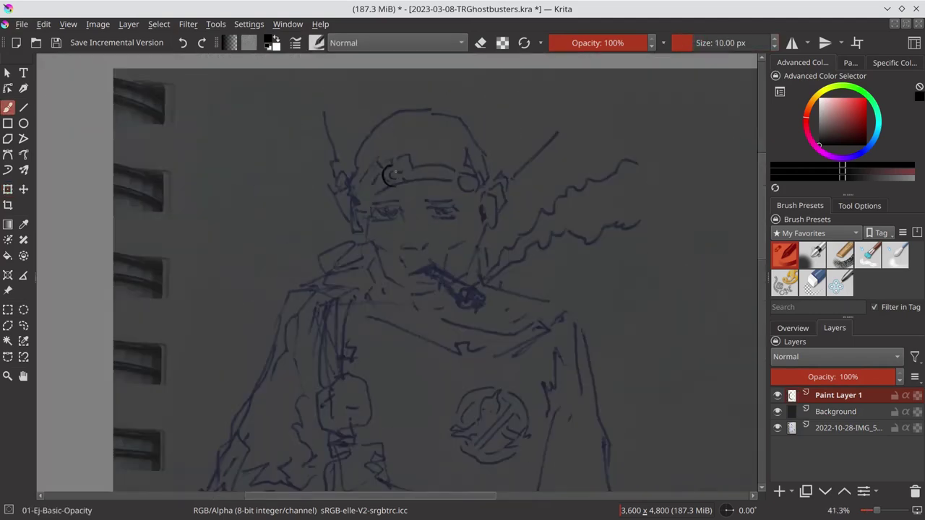
key(e)
key(e)
Ink the headband, right antenna, helmet outline, left earpiece and jaw line
drag(396, 182, 446, 166)
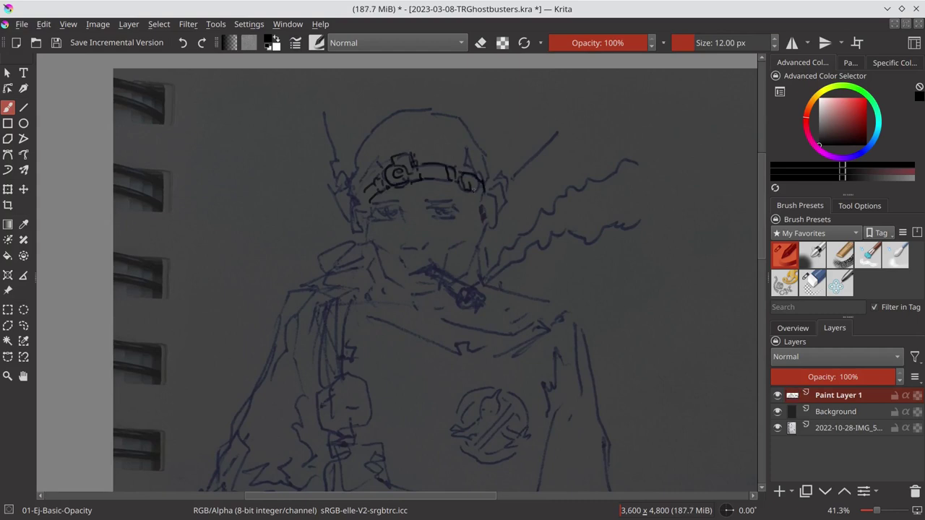
mouse_move(482, 200)
mouse_down()
mouse_move(494, 232)
mouse_move(508, 175)
mouse_up()
drag(512, 177, 557, 135)
drag(361, 198, 486, 165)
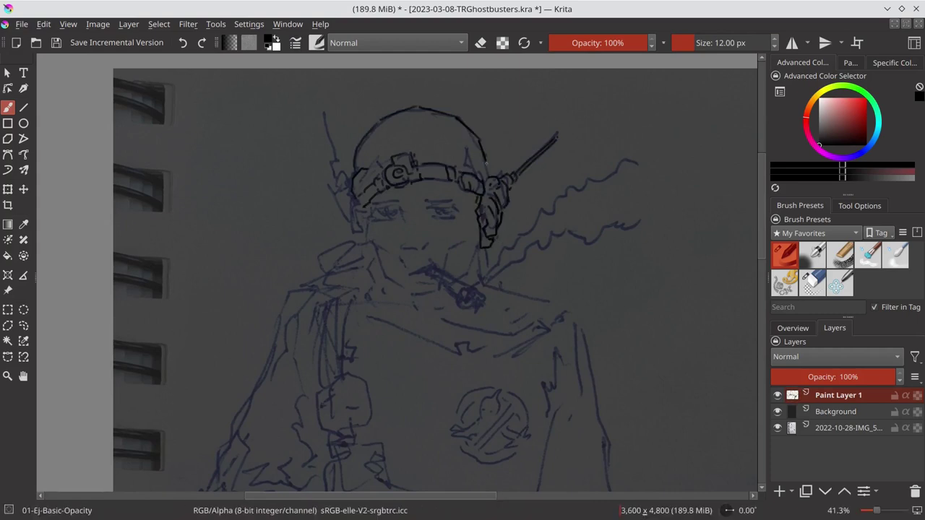
drag(376, 246, 410, 289)
drag(354, 216, 353, 250)
drag(353, 176, 338, 217)
Check the lines without the reference, then redraw the upper-left antenna
click(777, 427)
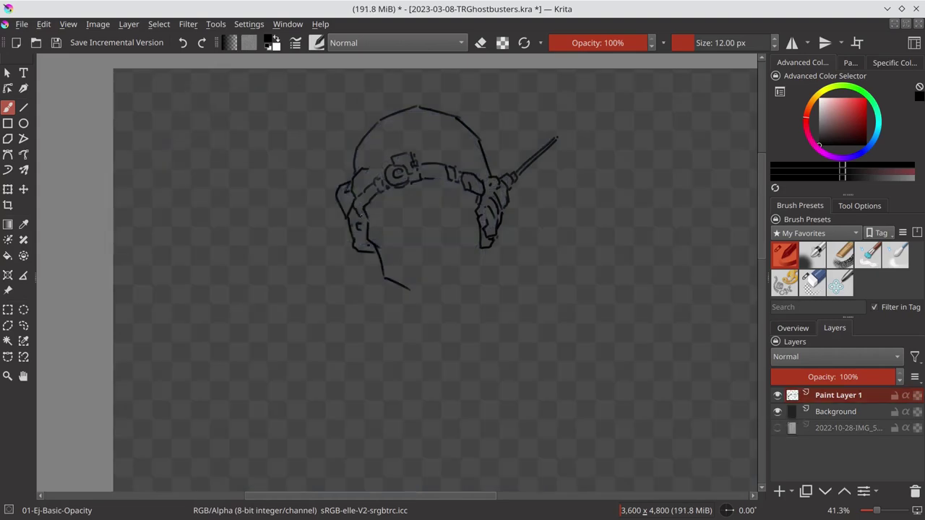
click(777, 427)
drag(337, 171, 322, 108)
key(ctrl+z)
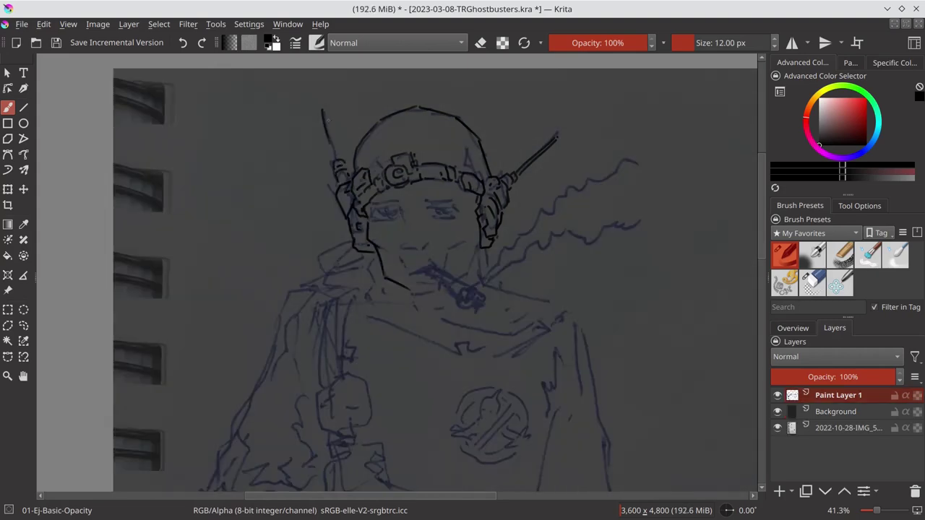
drag(337, 170, 322, 107)
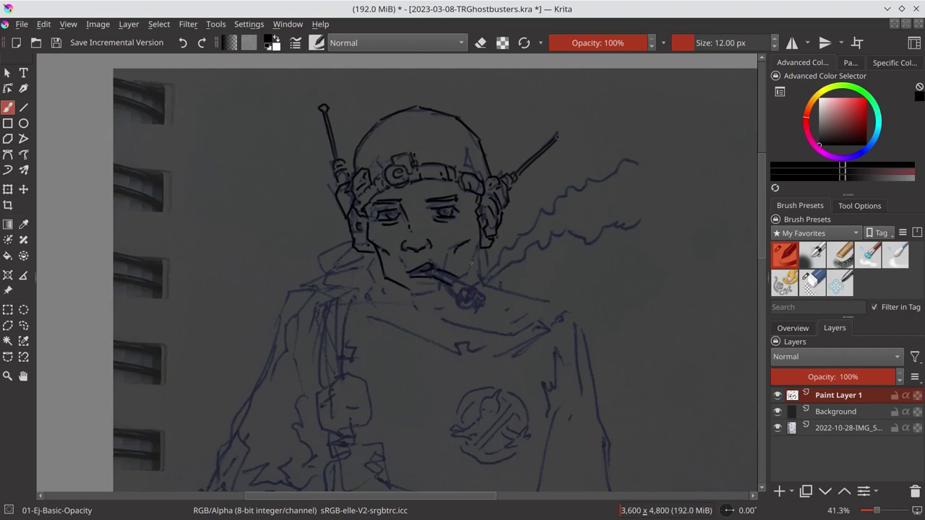
Ink the cigarette, wavy smoke lines, redrawn chin and collar lines under the chin
mouse_move(432, 269)
mouse_down()
mouse_move(466, 284)
mouse_move(483, 307)
mouse_move(542, 227)
mouse_move(636, 220)
mouse_up()
drag(540, 217, 643, 153)
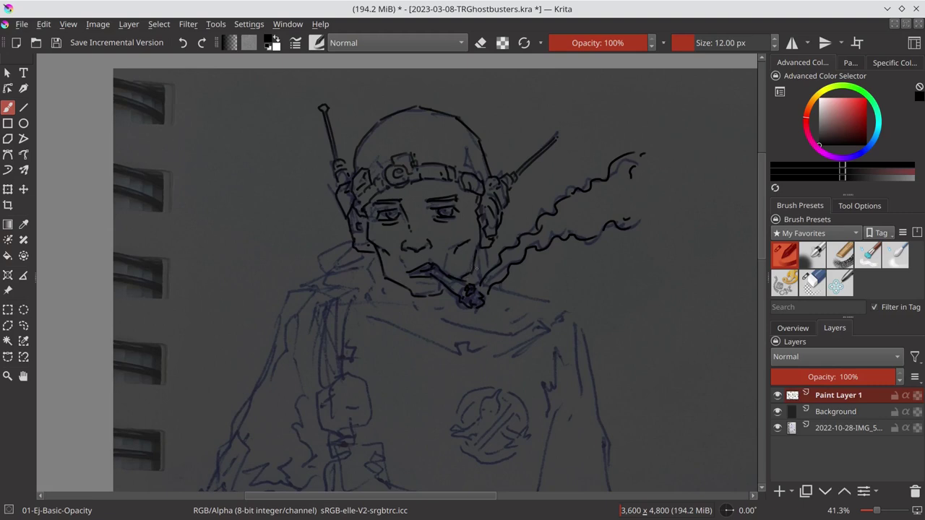
key(ctrl+z)
drag(392, 292, 452, 305)
mouse_move(301, 291)
mouse_down()
mouse_move(382, 272)
mouse_move(441, 344)
mouse_up()
Ink the cape collar edge, right-shoulder cape edge and a line across the chest
key(e)
key(e)
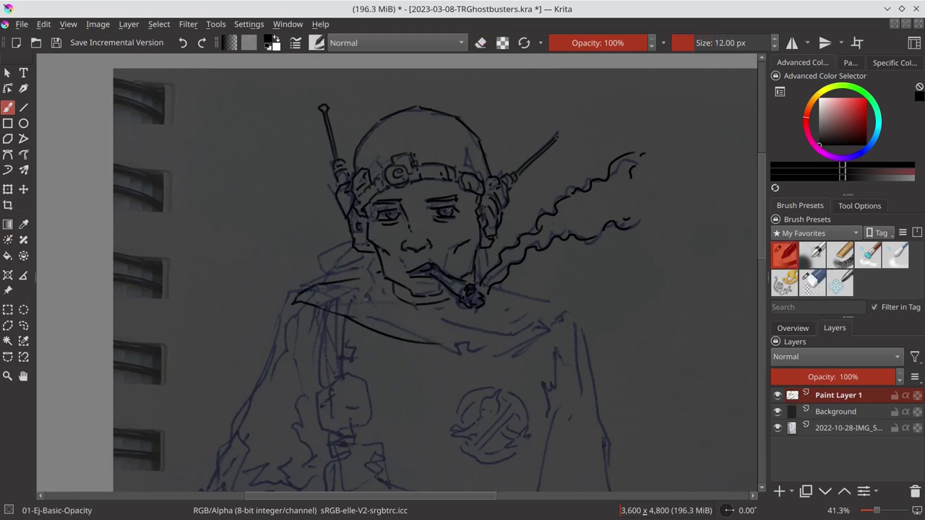
drag(370, 290, 454, 311)
drag(436, 345, 541, 338)
mouse_move(501, 307)
mouse_down()
mouse_move(581, 297)
mouse_move(611, 390)
mouse_up()
drag(541, 361, 601, 363)
Erase stray cape lines and redraw a clean cape edge
key(e)
click(776, 427)
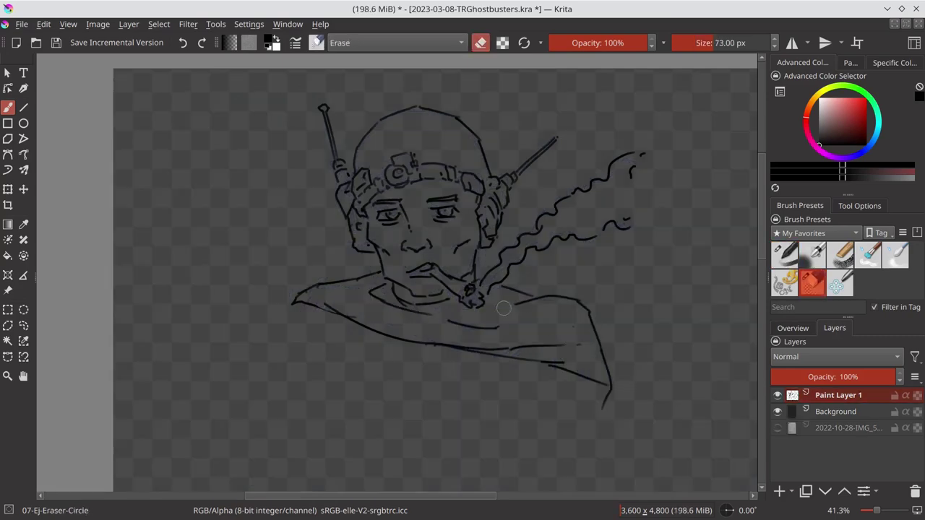
drag(585, 300, 524, 340)
mouse_move(427, 310)
mouse_down()
mouse_move(377, 289)
mouse_move(592, 382)
mouse_up()
key(e)
key(e)
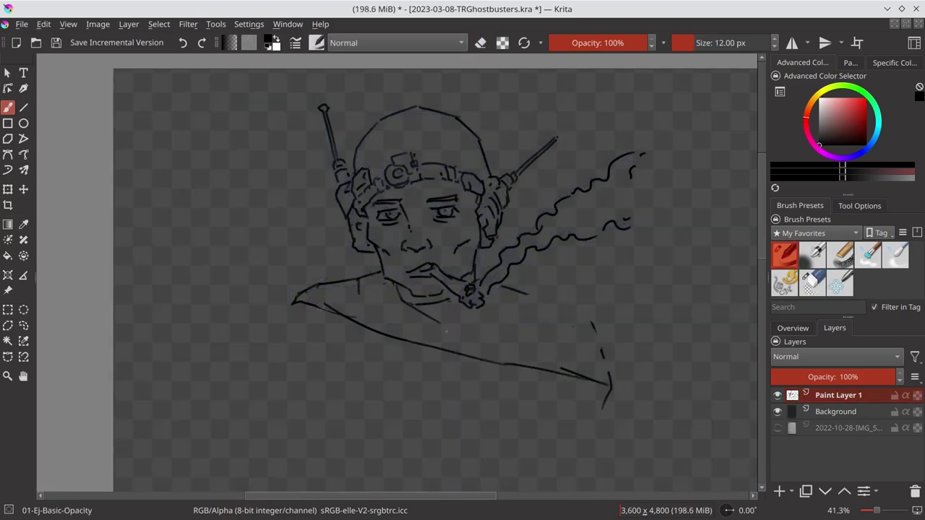
drag(487, 336, 597, 335)
key(e)
drag(555, 360, 610, 396)
key(e)
click(777, 428)
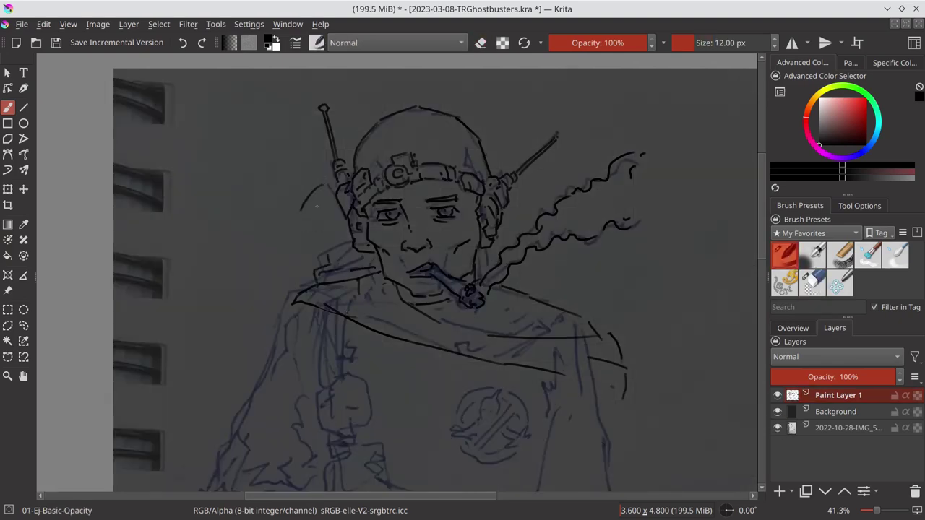
Ink the back of the head, cape's left edge, chest stroke and boxy chest pouch, then save
drag(316, 206, 326, 246)
drag(293, 305, 260, 387)
key(e)
key(e)
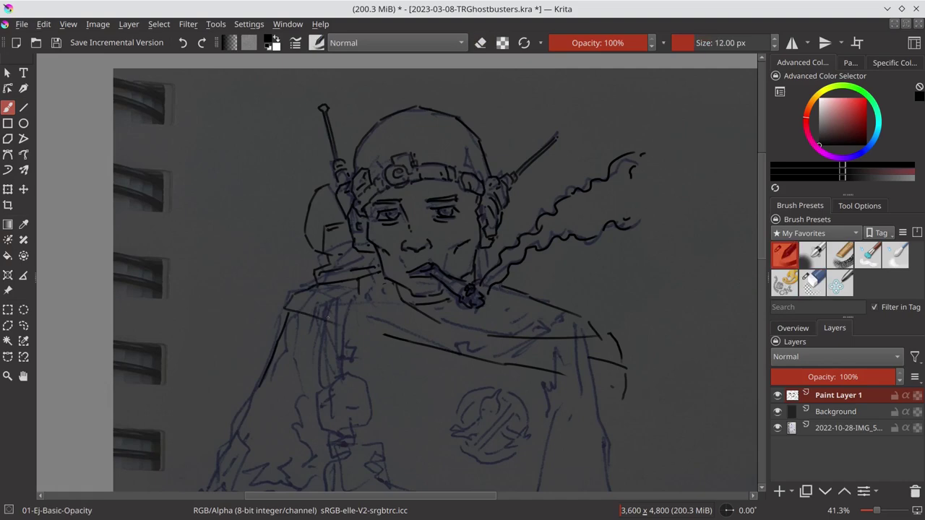
drag(287, 312, 471, 359)
drag(316, 429, 364, 442)
mouse_move(347, 379)
mouse_down()
mouse_move(318, 412)
mouse_move(370, 429)
mouse_move(394, 374)
mouse_move(455, 372)
mouse_up()
key(ctrl+s)
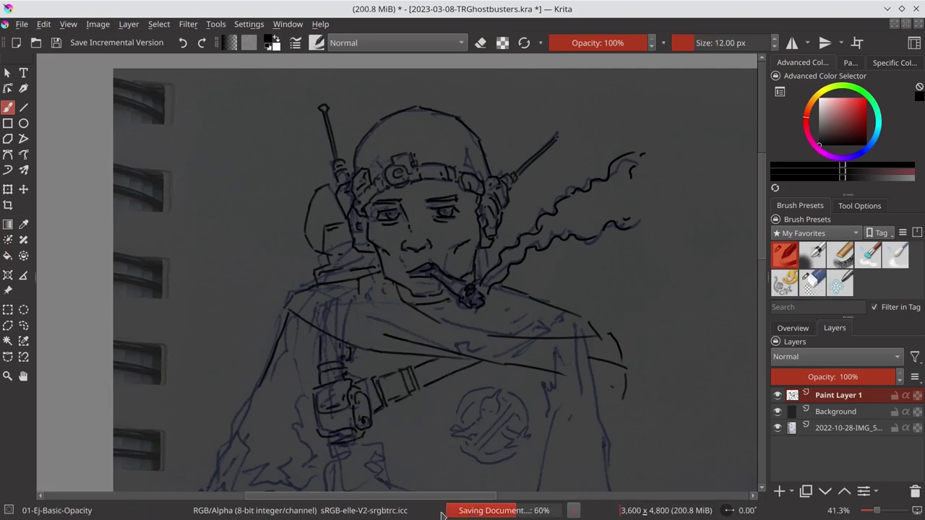
click(777, 428)
Zoom out to the whole canvas and mirror the view to check proportions
key(e)
key(e)
scroll(520, 341, down, 5)
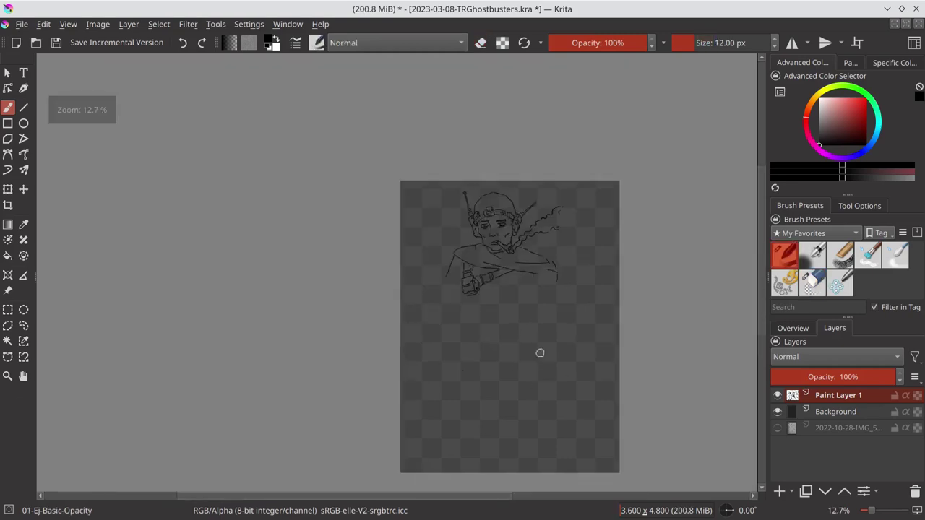
scroll(351, 208, up, 5)
key(e)
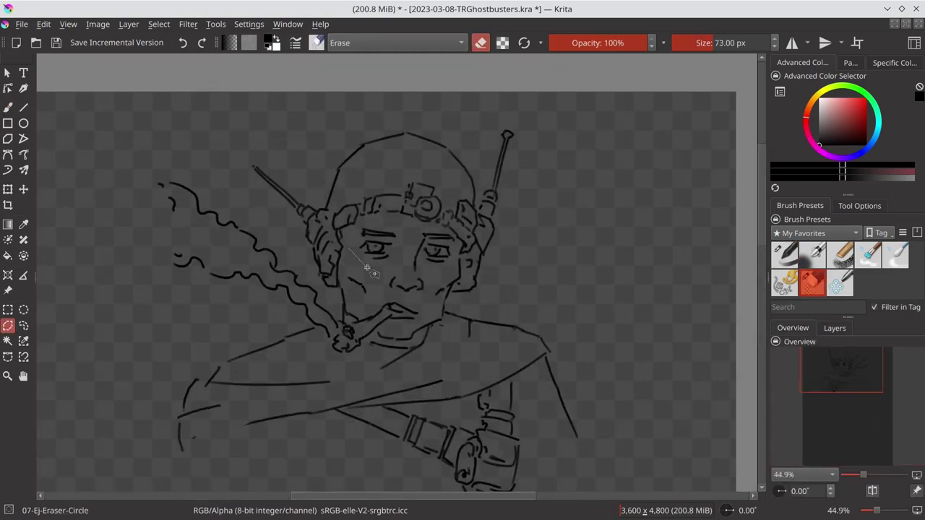
key(ctrl+t)
click(159, 24)
key(Escape)
Restore the normal view, layer list and reference photo, then zoom into the torso
key(m)
key(b)
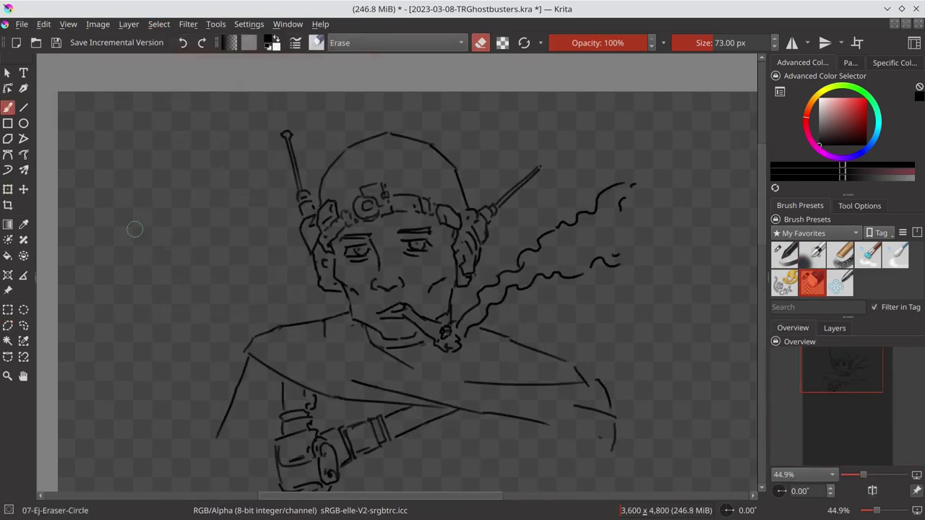
key(e)
click(834, 328)
click(777, 428)
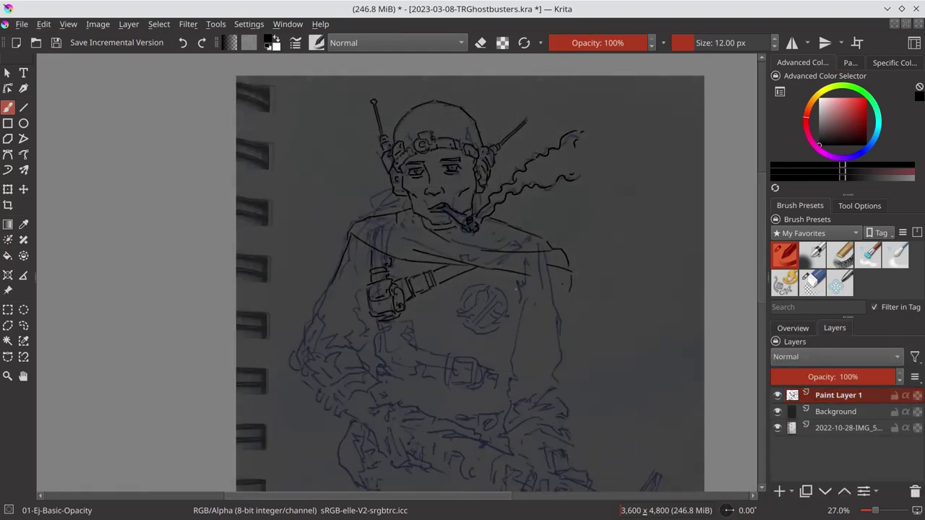
scroll(521, 386, down, 4)
scroll(490, 281, up, 5)
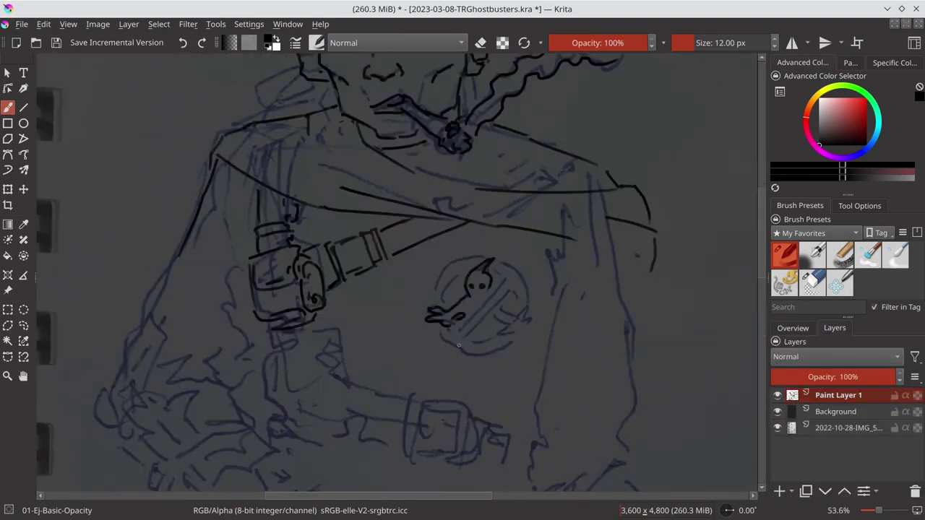
Ink the no-ghost chest emblem: ghost arm, hand with fingers, diagonal bar and circle bottom
key(ctrl+z)
drag(466, 293, 438, 309)
drag(497, 279, 458, 323)
drag(465, 338, 505, 291)
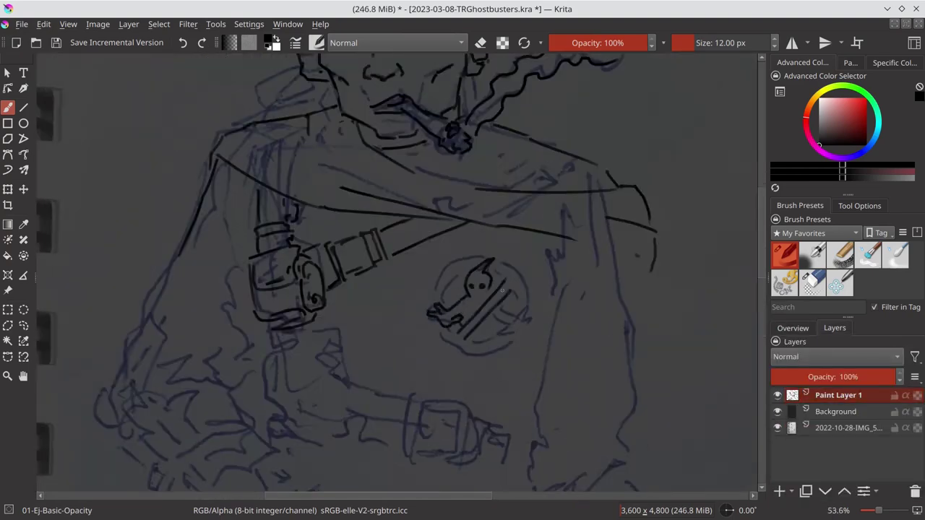
drag(512, 324, 498, 333)
drag(517, 318, 539, 312)
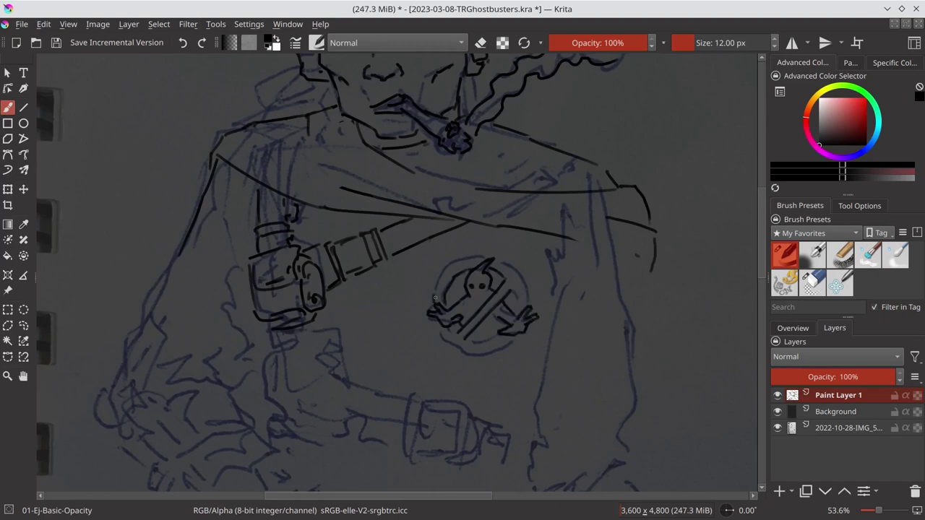
drag(435, 297, 486, 260)
drag(444, 329, 513, 341)
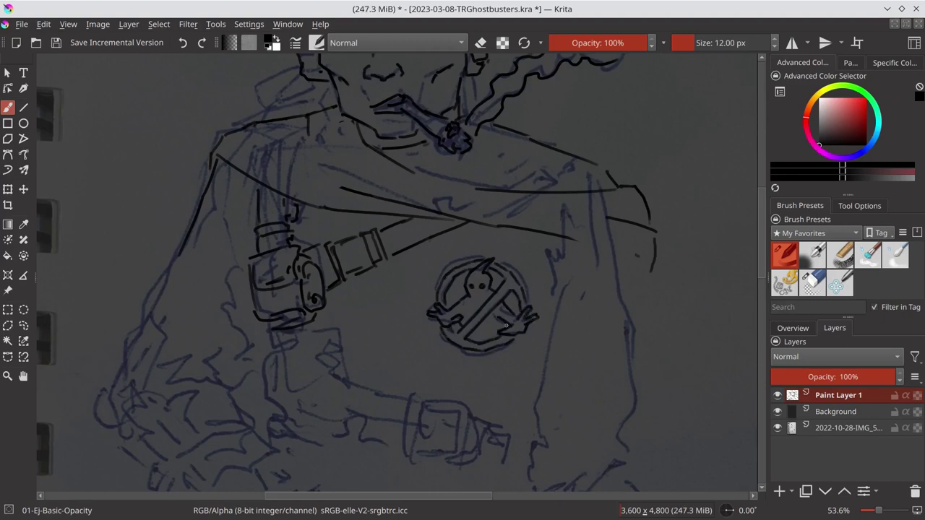
Erase the old shoulder lines and redraw the shoulder
key(/)
drag(610, 177, 650, 230)
key(/)
drag(583, 210, 632, 287)
key(/)
key(/)
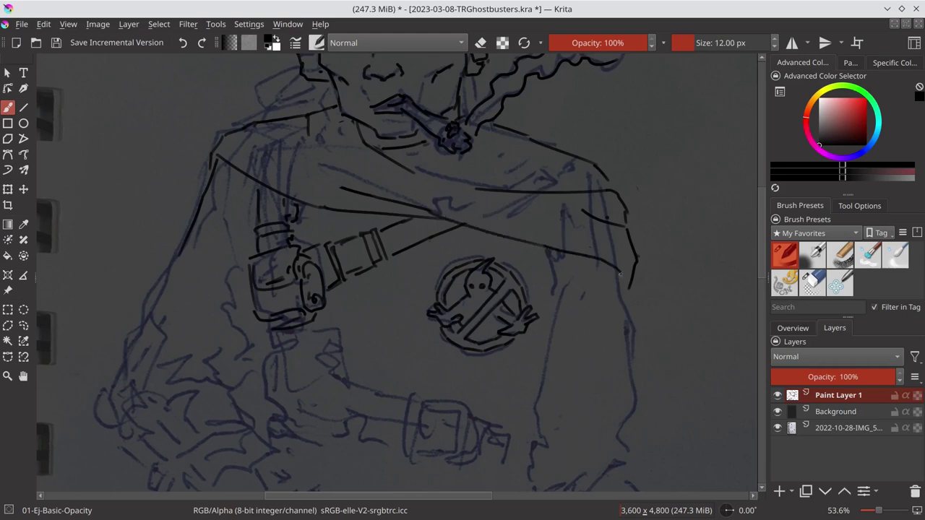
key(/)
key(/)
Ink the strap below the holster with diamond buckle, pouch, tube and ringed cylinder
mouse_move(266, 353)
mouse_down()
mouse_move(302, 273)
mouse_move(311, 330)
mouse_up()
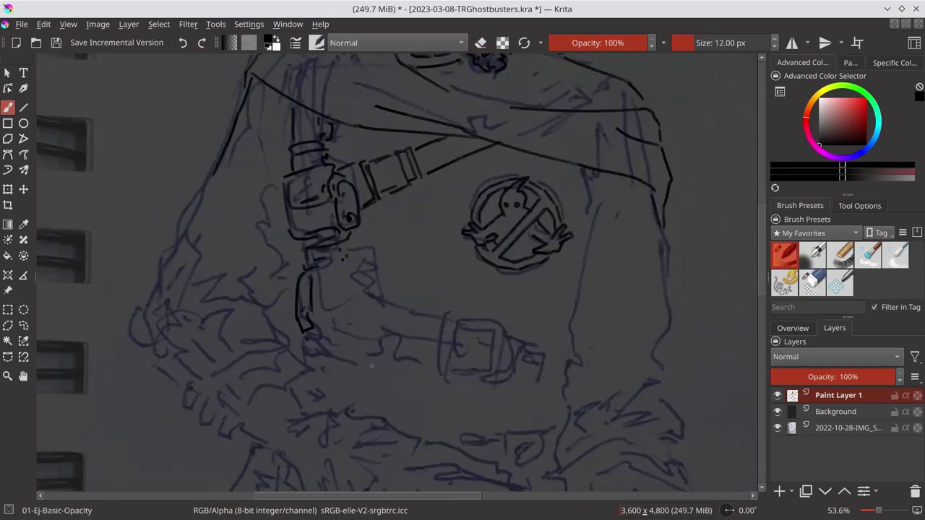
mouse_move(321, 268)
mouse_down()
mouse_move(368, 257)
mouse_move(373, 285)
mouse_up()
drag(321, 276, 336, 325)
drag(370, 258, 378, 288)
drag(356, 307, 354, 327)
drag(357, 329, 394, 335)
drag(303, 339, 330, 354)
drag(396, 311, 440, 318)
drag(396, 335, 452, 351)
mouse_move(463, 312)
mouse_down()
mouse_move(506, 359)
mouse_move(569, 340)
mouse_up()
Hide and re-show the reference sketch to check the existing ink
click(778, 428)
key(2)
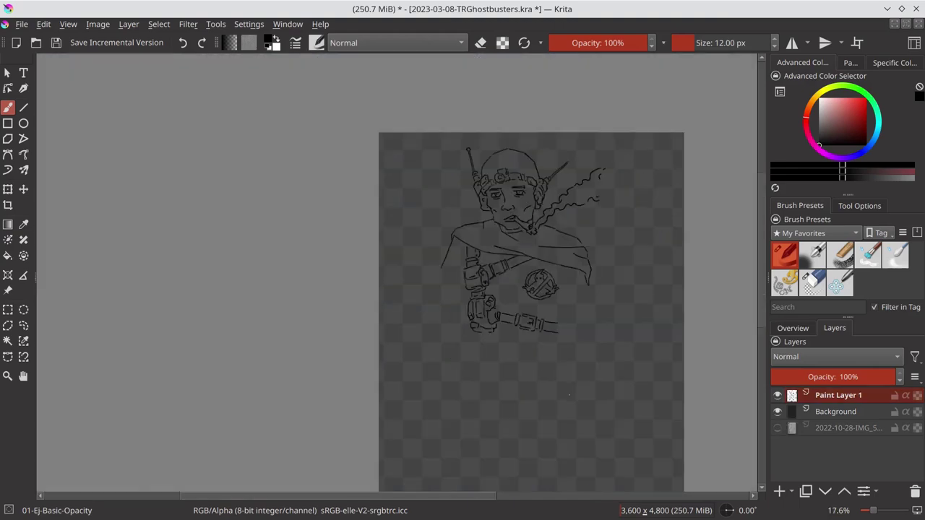
key(e)
key(e)
scroll(482, 268, up, 4)
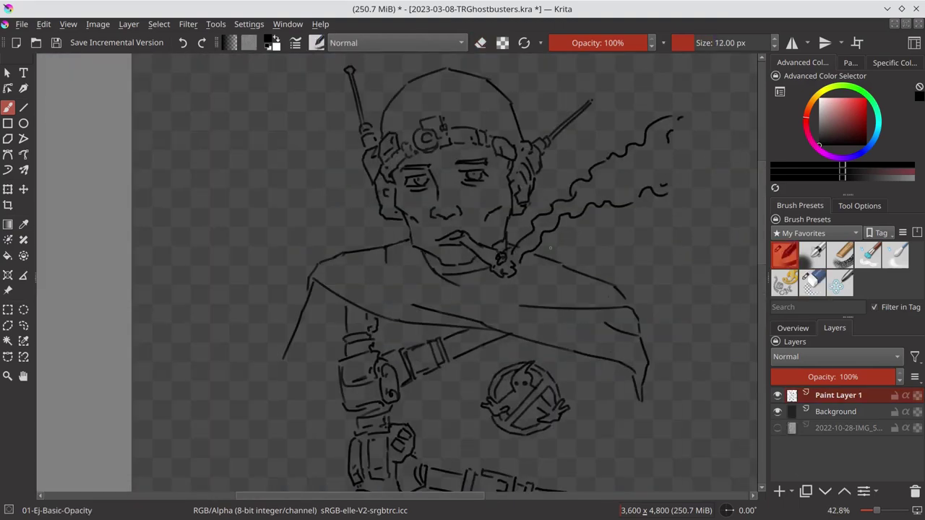
scroll(550, 248, down, 3)
click(777, 428)
scroll(490, 367, up, 2)
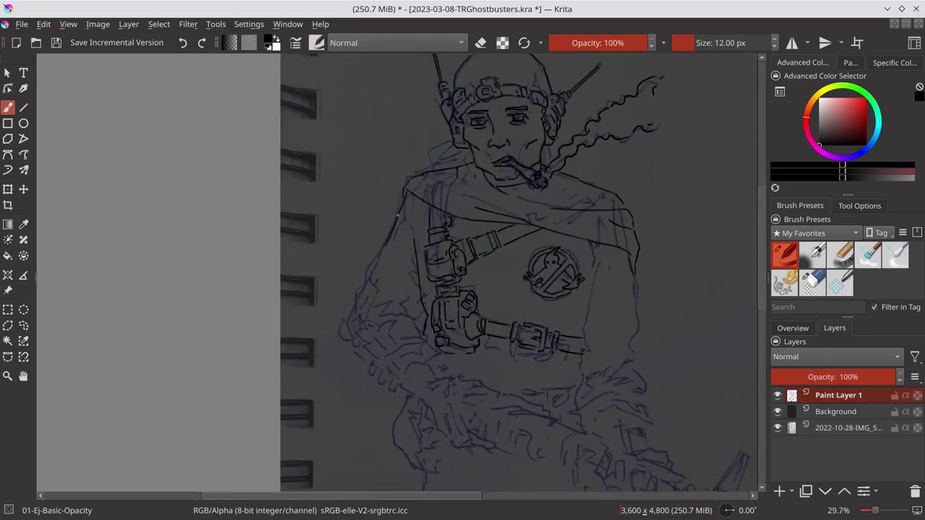
Ink the sleeve and the lower hand, checking against the reference sketch
drag(365, 350, 375, 362)
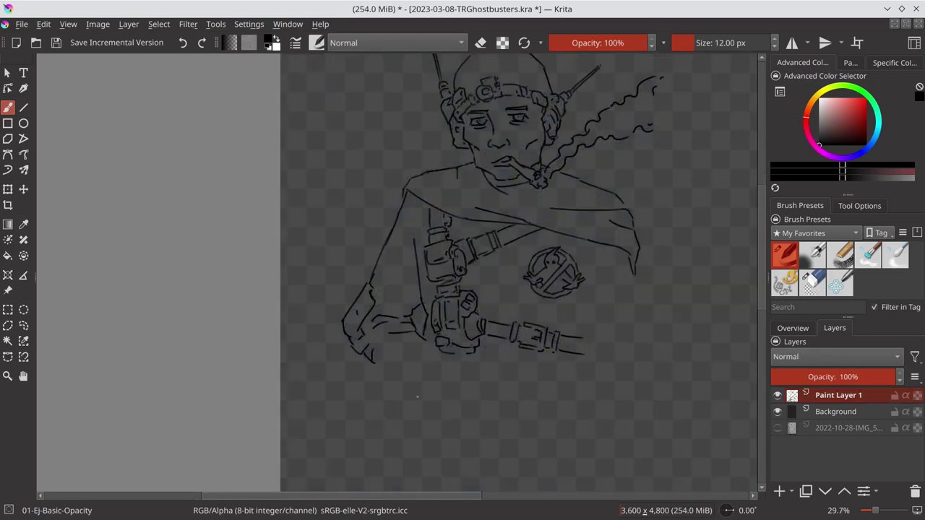
key(e)
key(e)
key(e)
click(777, 427)
key(e)
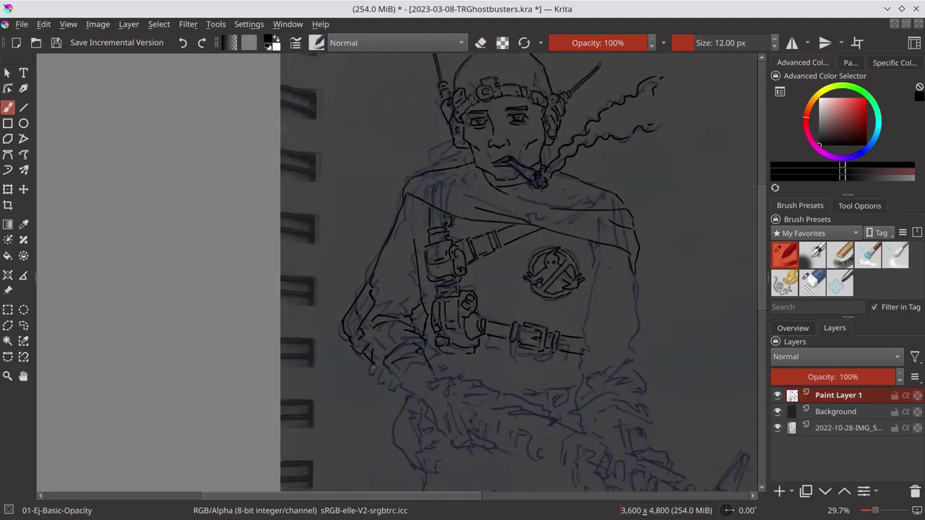
click(778, 428)
mouse_move(398, 371)
mouse_down()
mouse_move(412, 394)
mouse_move(475, 391)
mouse_up()
mouse_move(417, 399)
mouse_down()
mouse_move(427, 432)
mouse_move(452, 426)
mouse_up()
click(778, 427)
key(e)
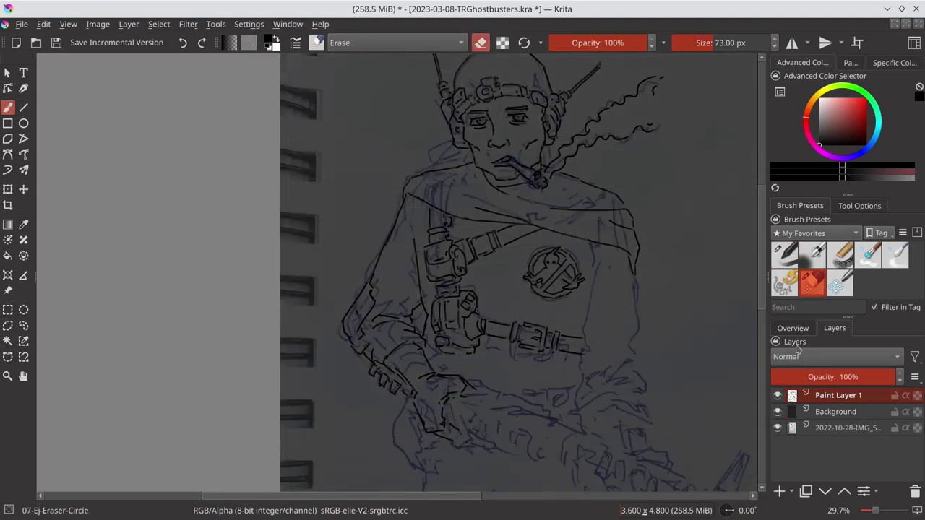
key(e)
scroll(499, 114, down, 2)
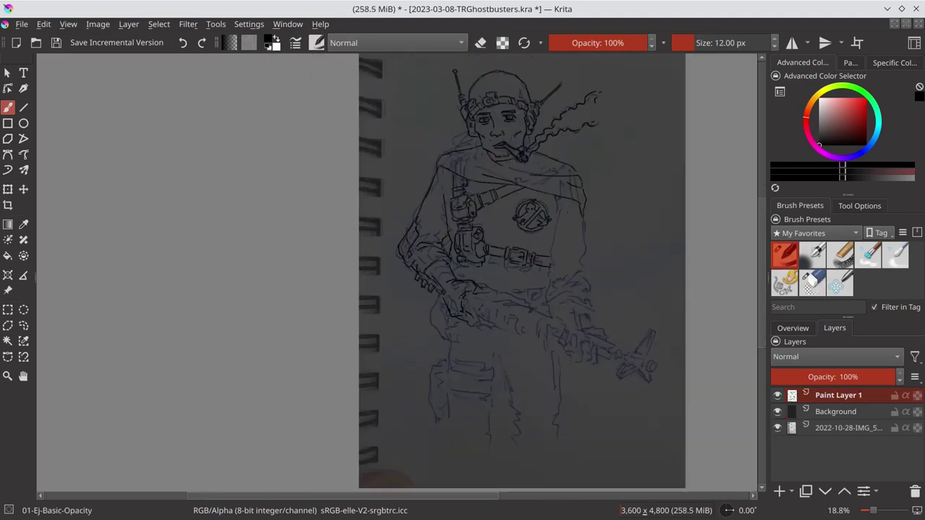
scroll(513, 316, up, 3)
Ink lines along and under the hand, plus the gun barrel's top and front end
drag(449, 292, 520, 346)
key(e)
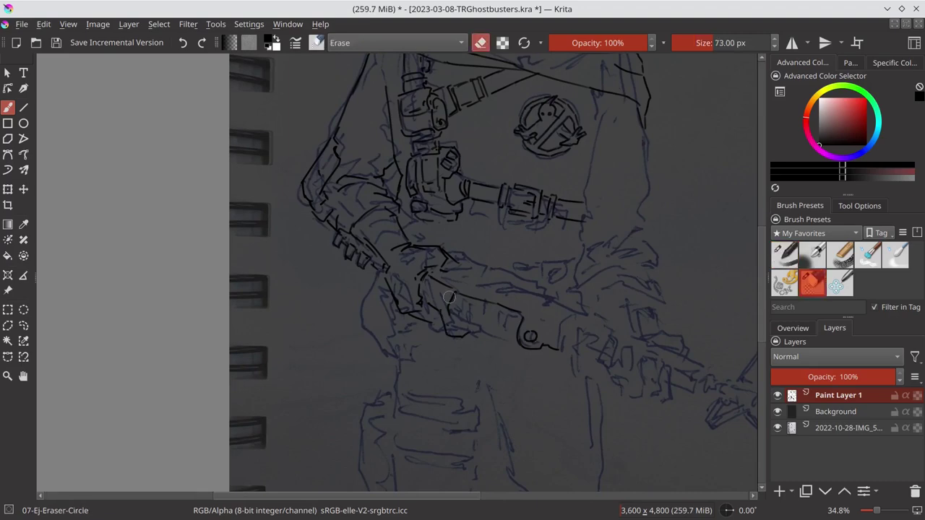
key(e)
drag(446, 328, 516, 334)
click(777, 428)
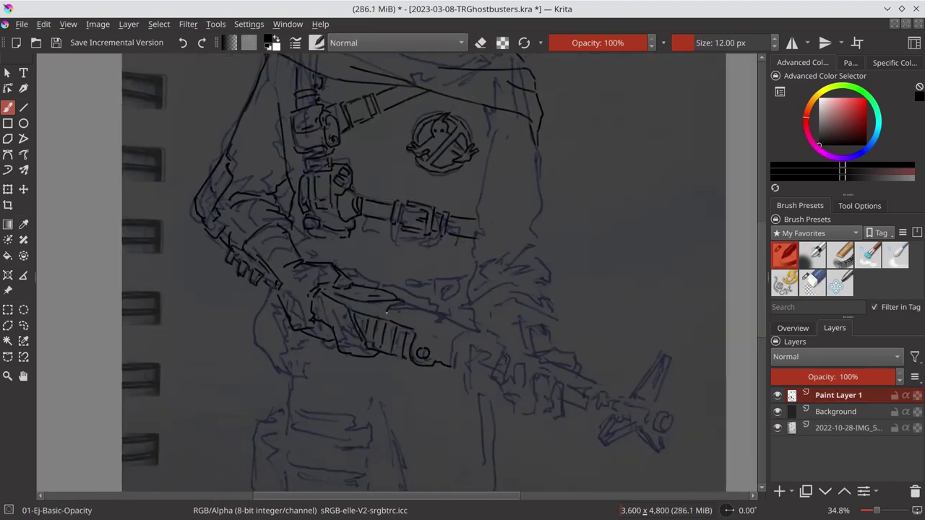
mouse_move(386, 304)
mouse_down()
mouse_move(475, 335)
mouse_move(455, 370)
mouse_up()
drag(477, 332, 481, 344)
click(778, 427)
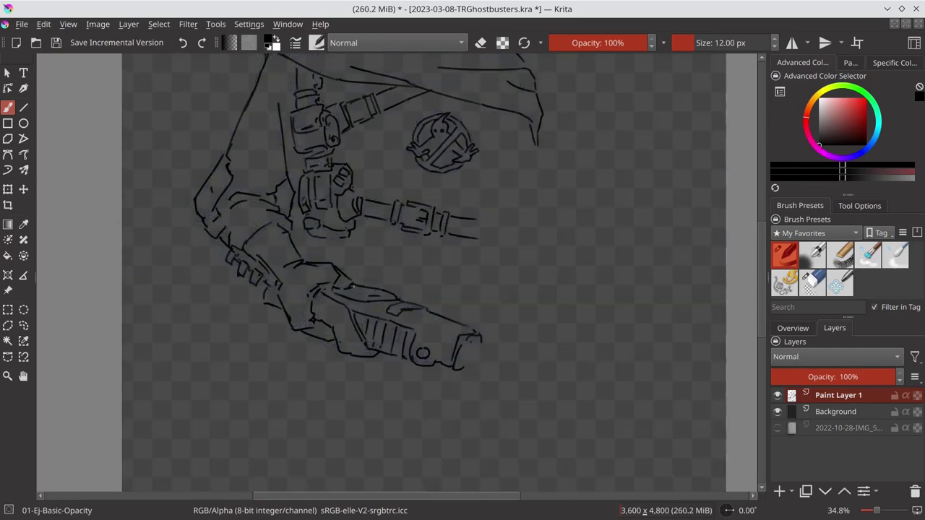
Ink the bent leg's curves, its long lines down to the boot, and a knee line
drag(247, 286, 192, 315)
drag(241, 300, 202, 334)
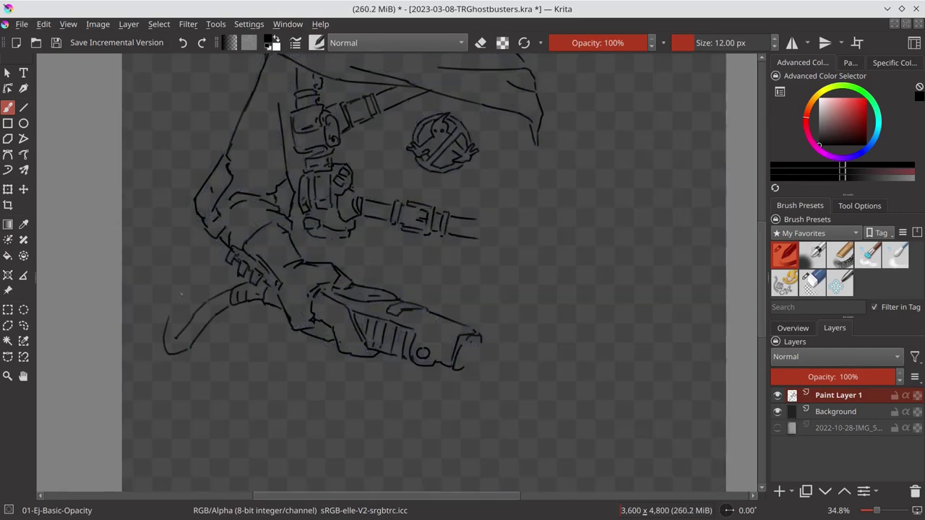
mouse_move(221, 246)
mouse_down()
mouse_move(168, 318)
mouse_move(184, 326)
mouse_up()
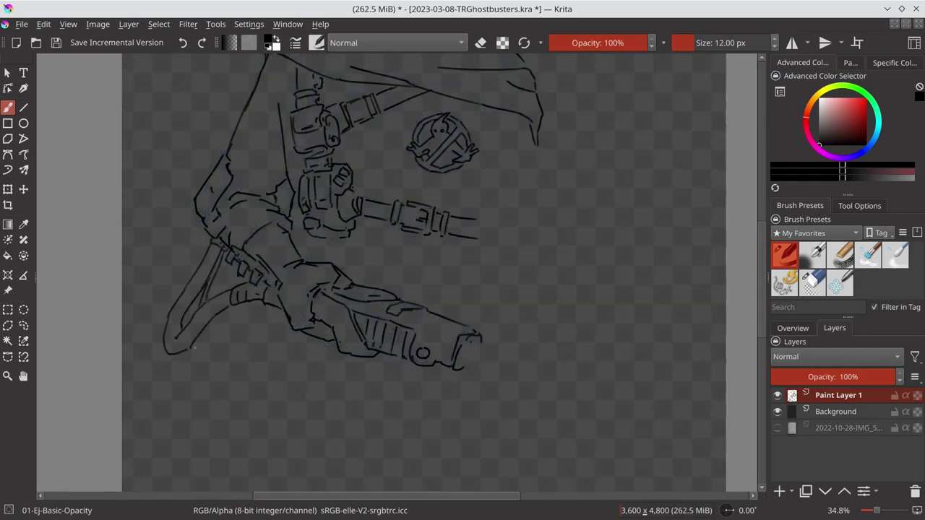
drag(269, 326, 286, 318)
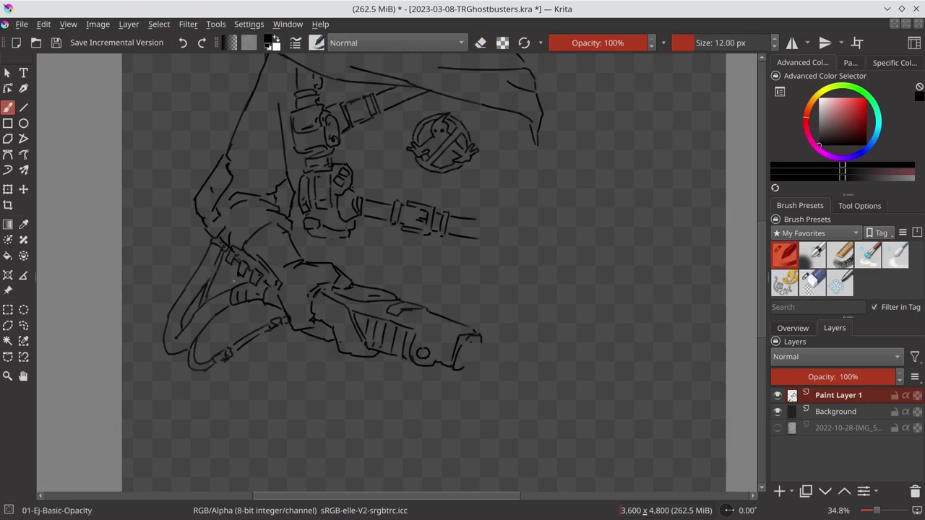
Save the document
scroll(452, 337, down, 5)
key(ctrl+s)
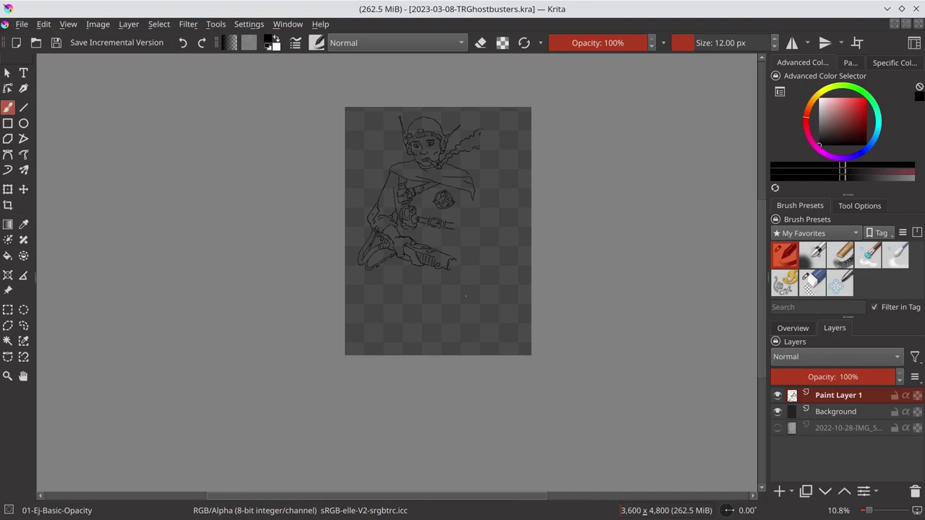
scroll(499, 349, up, 3)
scroll(583, 226, up, 3)
Ink the torso contours, shirt hem, front opening and the pouch outlines with details
mouse_move(535, 171)
mouse_down()
mouse_move(515, 284)
mouse_move(471, 318)
mouse_up()
drag(334, 246, 350, 308)
drag(568, 185, 534, 317)
click(776, 428)
mouse_move(468, 331)
mouse_down()
mouse_move(462, 361)
mouse_move(509, 349)
mouse_up()
drag(432, 329, 468, 323)
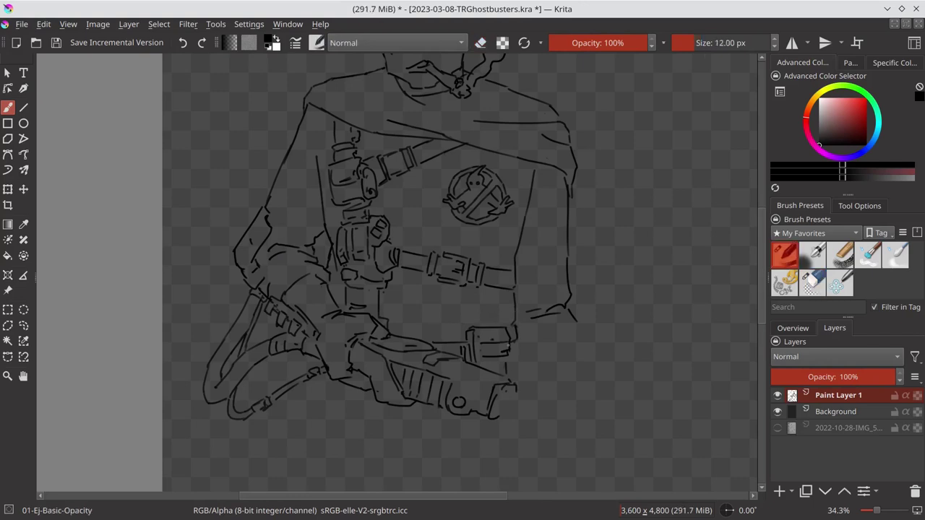
drag(412, 335, 470, 326)
drag(416, 170, 419, 289)
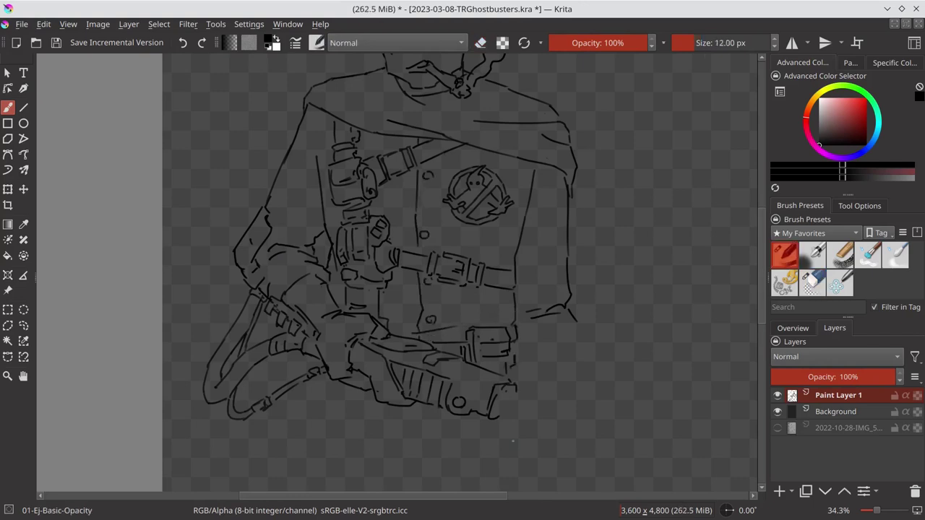
mouse_move(560, 311)
mouse_down()
mouse_move(530, 320)
mouse_move(542, 315)
mouse_up()
drag(574, 316, 582, 326)
click(776, 428)
Ink two rounded magazines on the rifle and erase its right end
drag(505, 289, 430, 257)
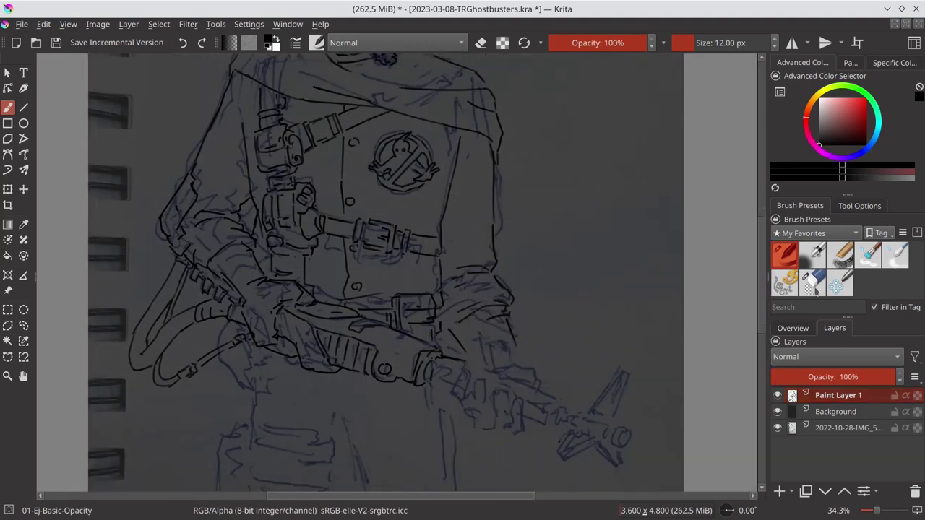
click(812, 282)
key(/)
drag(463, 374, 457, 397)
drag(480, 382, 478, 408)
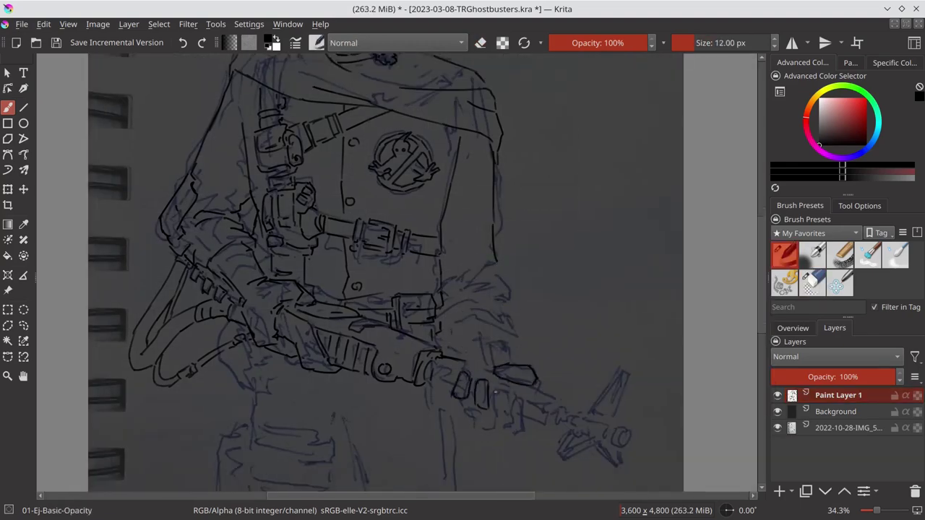
click(777, 428)
key(/)
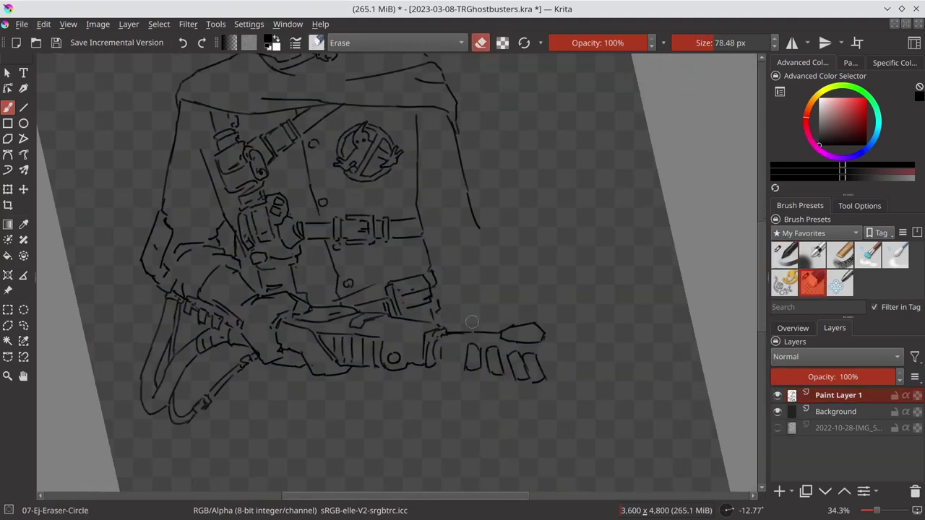
drag(557, 415, 621, 451)
key(/)
drag(457, 334, 459, 362)
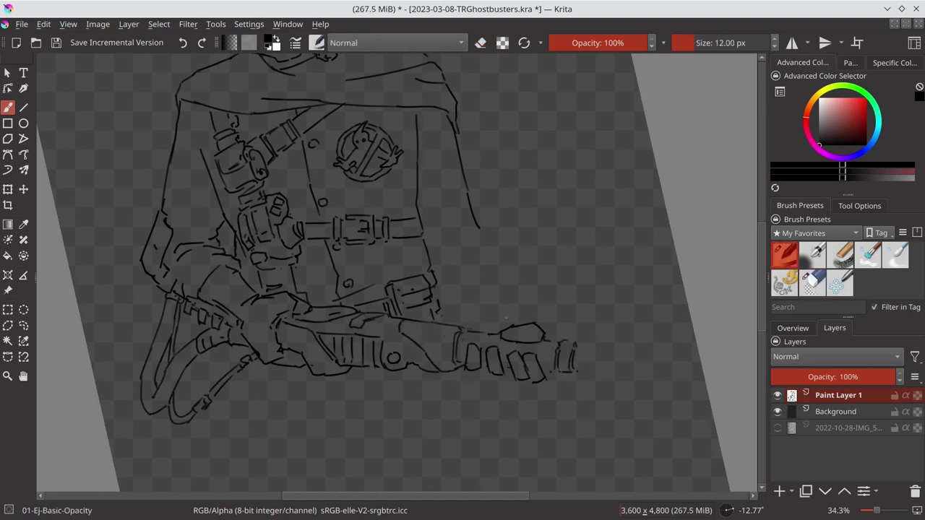
Rotate the canvas, add a small touch-up stroke, and reset it upright
mouse_move(521, 278)
mouse_down()
mouse_move(443, 312)
mouse_move(425, 340)
mouse_move(434, 430)
mouse_up()
key(/)
key(/)
key(/)
key(/)
key(/)
scroll(347, 289, up, 3)
key(/)
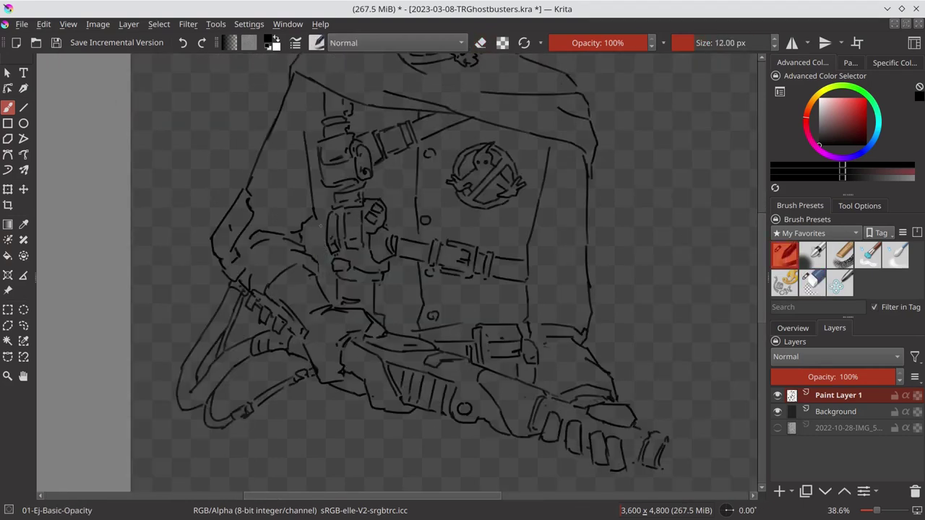
drag(318, 217, 329, 293)
scroll(355, 427, down, 3)
key(5)
scroll(347, 308, up, 3)
key(/)
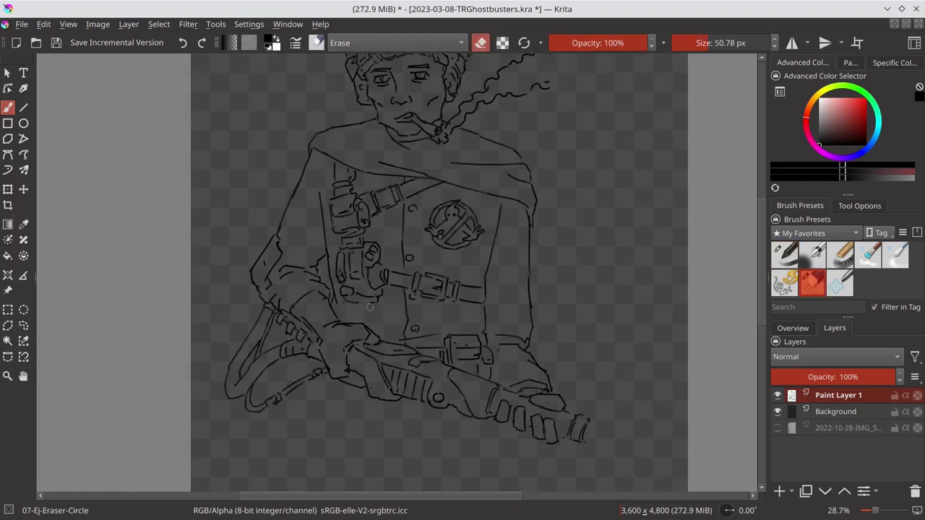
key(/)
Save the document and toggle the reference sketch to check the ink
scroll(349, 308, down, 5)
scroll(460, 327, up, 3)
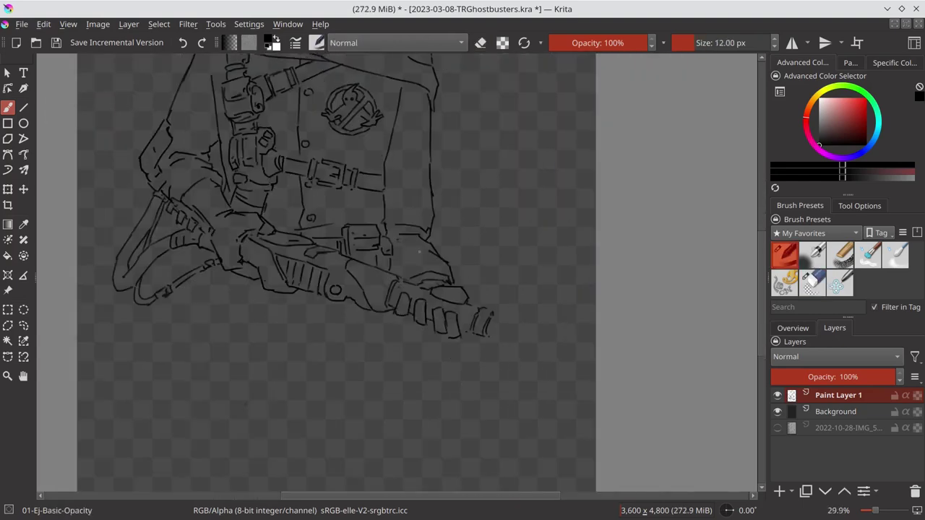
scroll(516, 271, down, 4)
key(ctrl+s)
click(777, 428)
scroll(506, 329, up, 4)
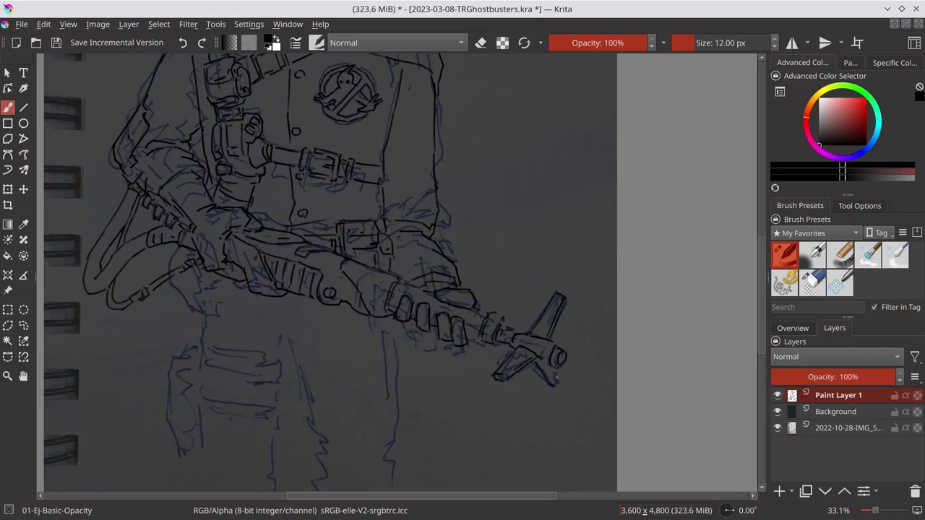
click(778, 428)
scroll(504, 352, down, 3)
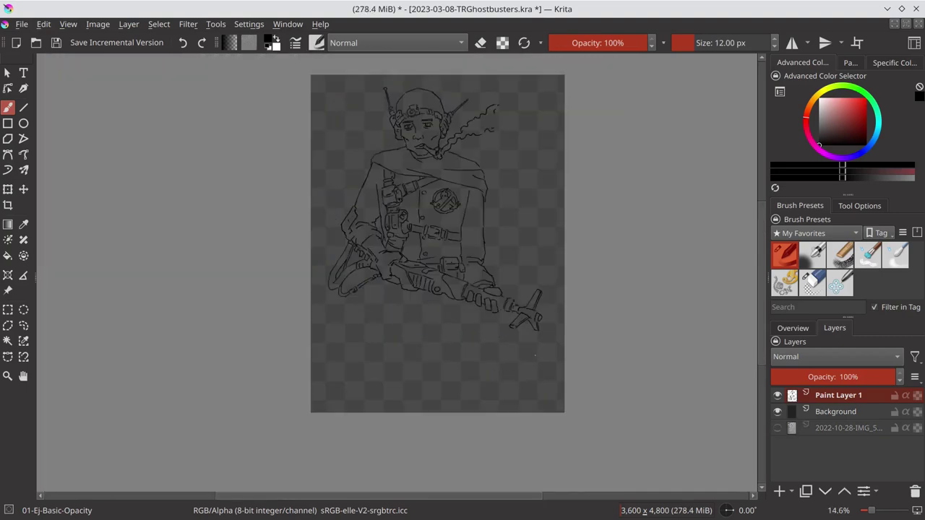
Ink the legs' outer and inner lines and the hip pocket
scroll(399, 386, up, 3)
drag(422, 395, 427, 371)
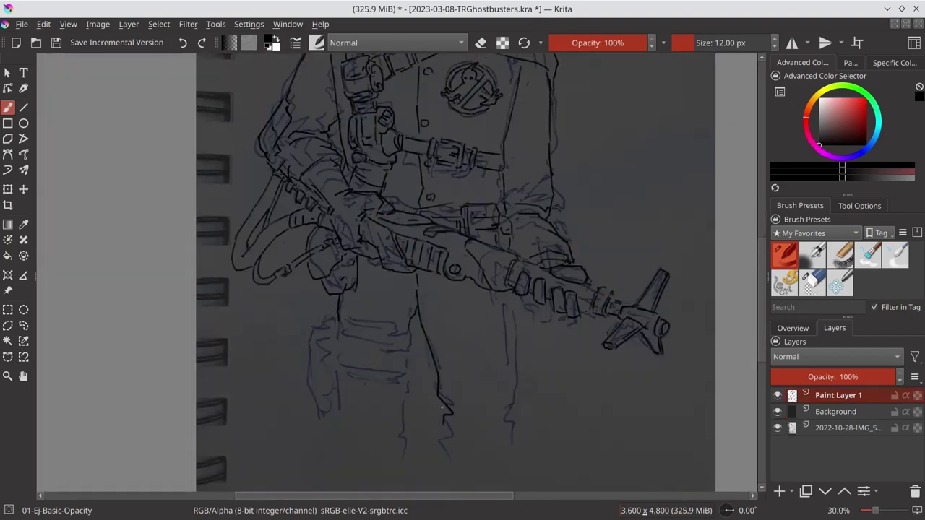
drag(514, 297, 513, 441)
drag(446, 427, 442, 449)
drag(340, 322, 409, 329)
drag(341, 340, 412, 350)
drag(318, 309, 321, 370)
Ink the holster's side and top, plus the pocket's lines, edge and bottom
drag(308, 334, 304, 397)
drag(312, 310, 336, 316)
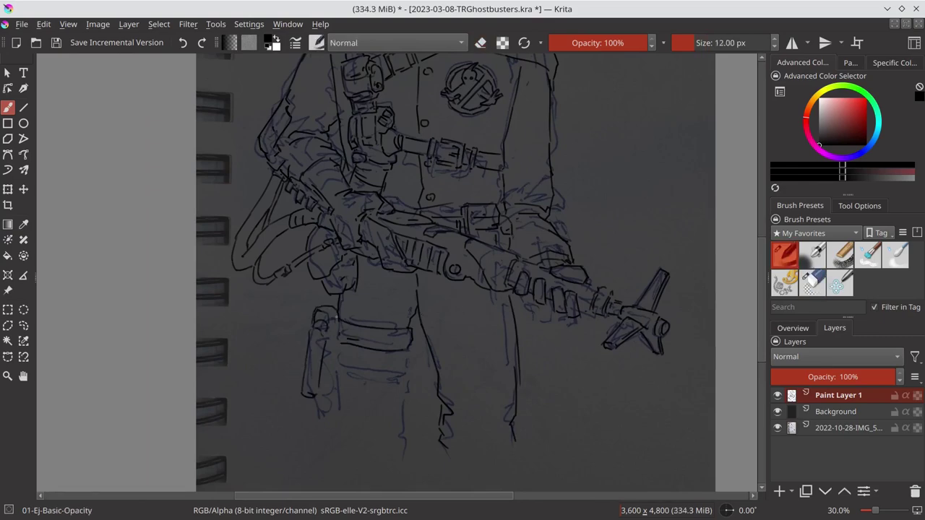
drag(335, 354, 393, 365)
drag(405, 353, 412, 387)
drag(387, 388, 336, 389)
drag(338, 425, 341, 451)
Ink the leg lines to the knees, then outline and crosshatch both knee pads
drag(396, 393, 409, 459)
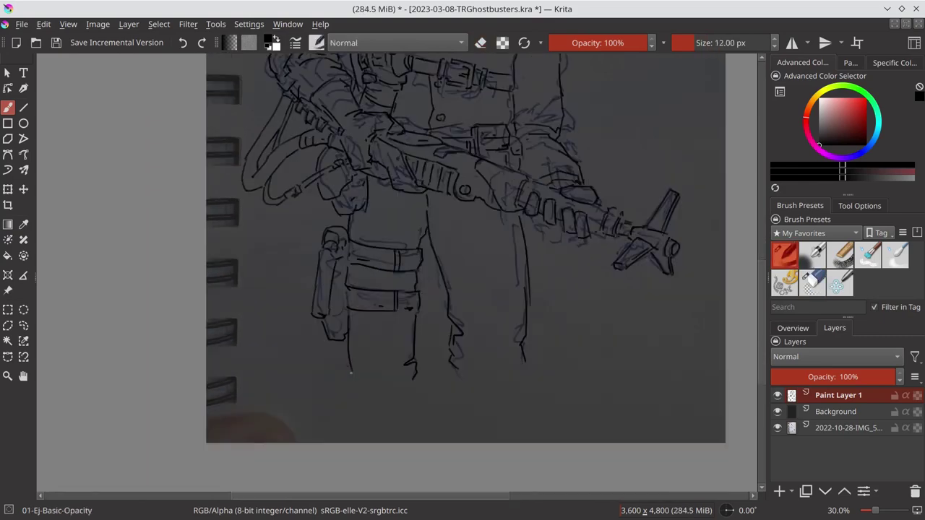
drag(351, 359, 383, 359)
drag(350, 363, 366, 435)
drag(370, 373, 355, 390)
drag(379, 377, 359, 402)
drag(386, 383, 364, 413)
drag(389, 396, 370, 421)
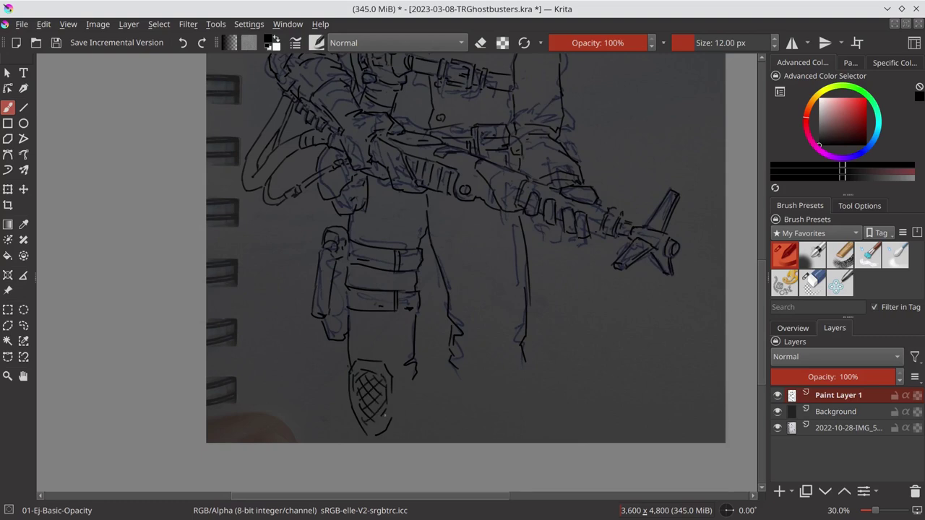
mouse_move(479, 367)
mouse_down()
mouse_move(479, 408)
mouse_move(525, 373)
mouse_move(495, 406)
mouse_up()
drag(514, 389, 499, 415)
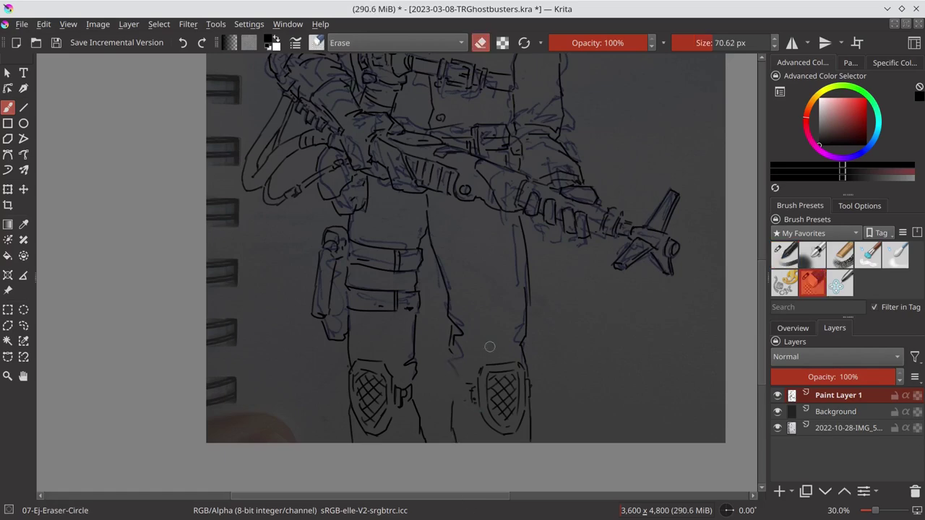
Hide the reference photo layer and zoom in on the sketch
scroll(573, 341, down, 4)
click(778, 428)
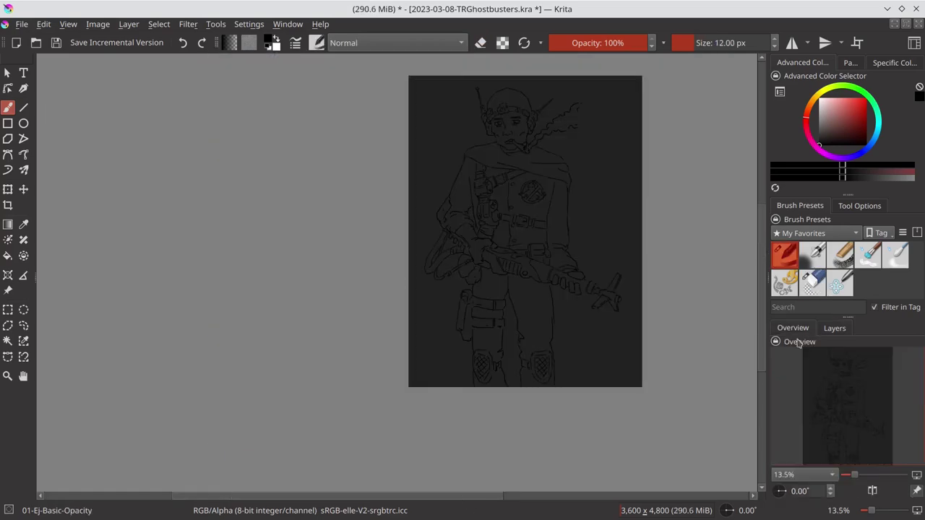
scroll(385, 316, up, 2)
key(Page_Up)
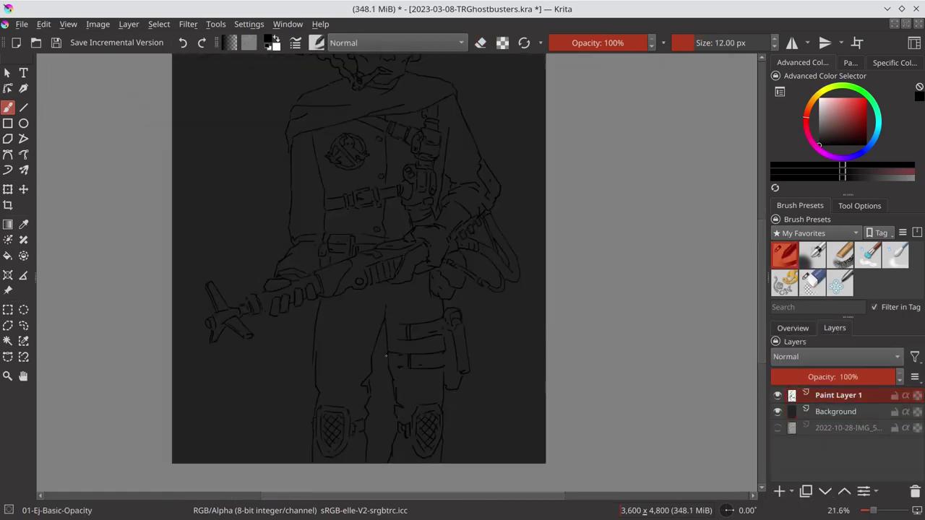
scroll(386, 356, down, 3)
scroll(386, 355, up, 2)
key(slash)
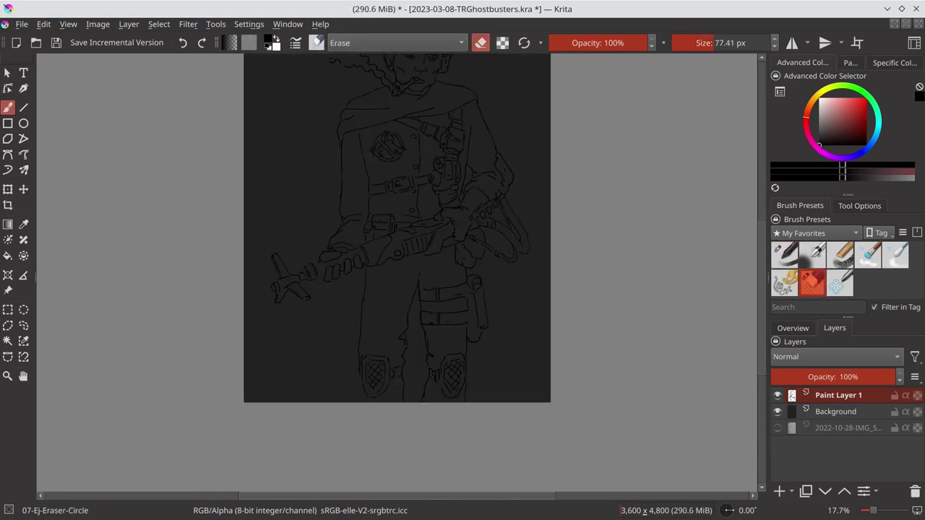
key(slash)
key(slash)
key(slash)
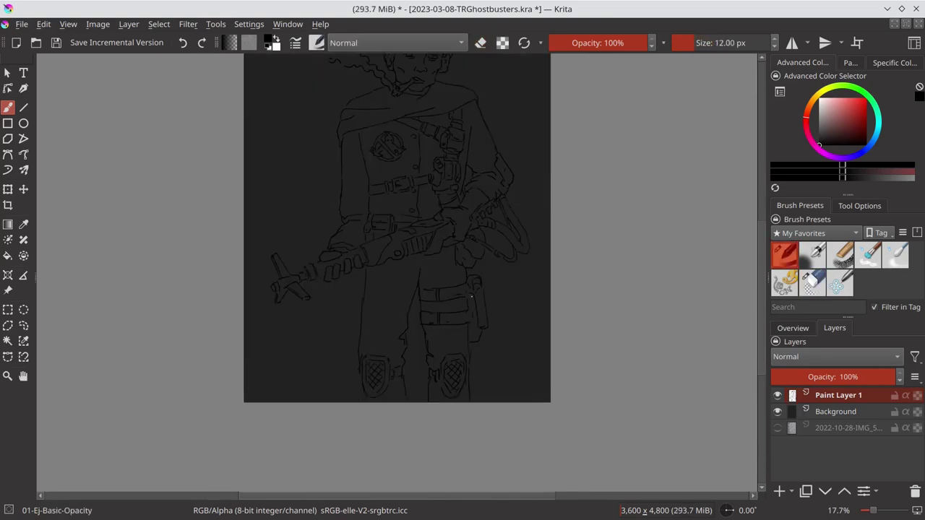
scroll(471, 297, down, 2)
key(slash)
key(slash)
key(slash)
key(slash)
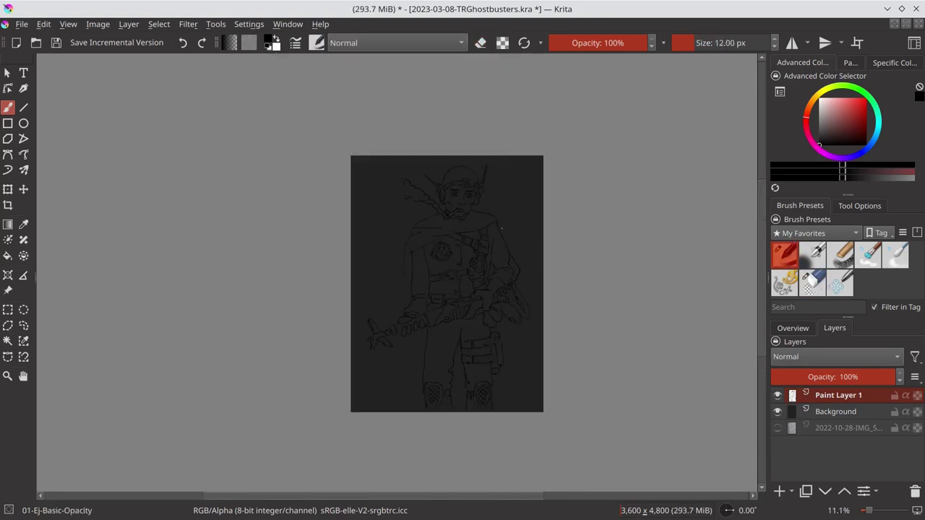
Rotate the whole image from portrait to landscape
click(97, 24)
click(376, 152)
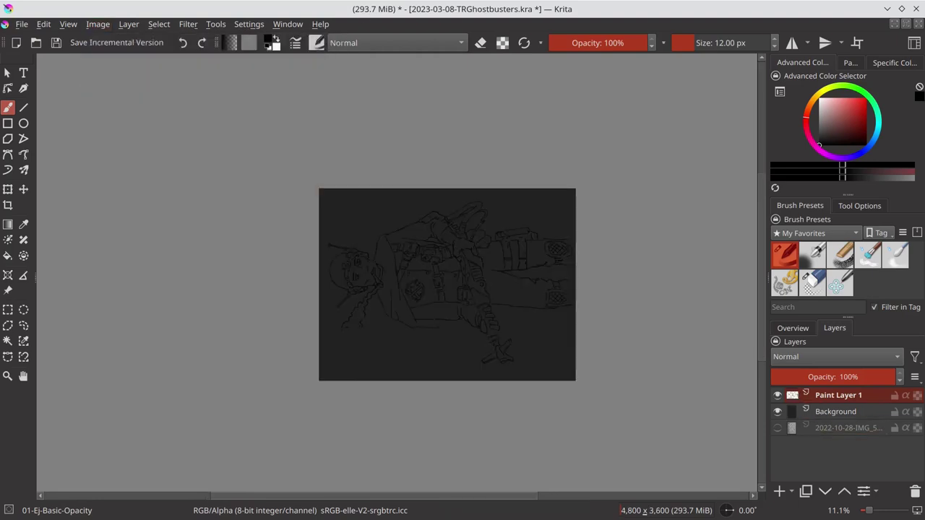
click(129, 24)
key(Escape)
key(t)
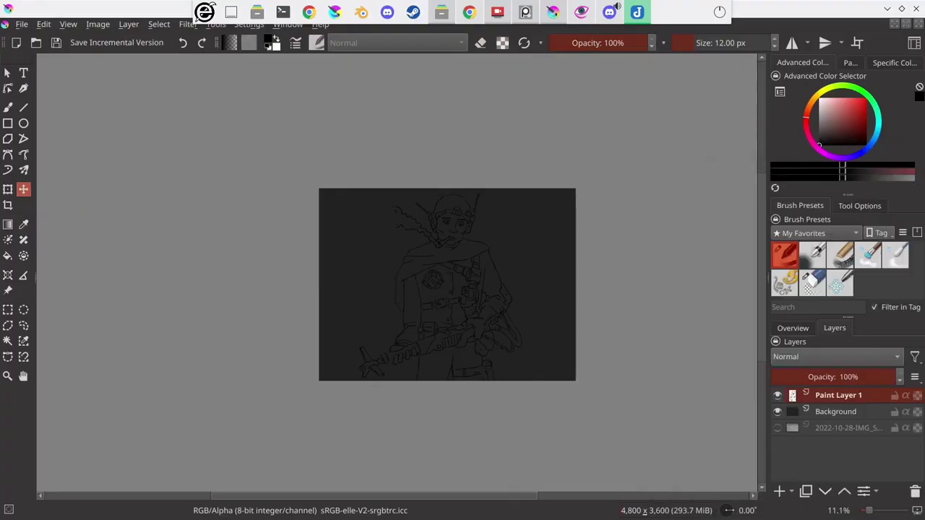
Create a new 1716-high document and scale the image to 5200 wide
click(21, 23)
click(43, 37)
text(1716)
key(Return)
click(98, 24)
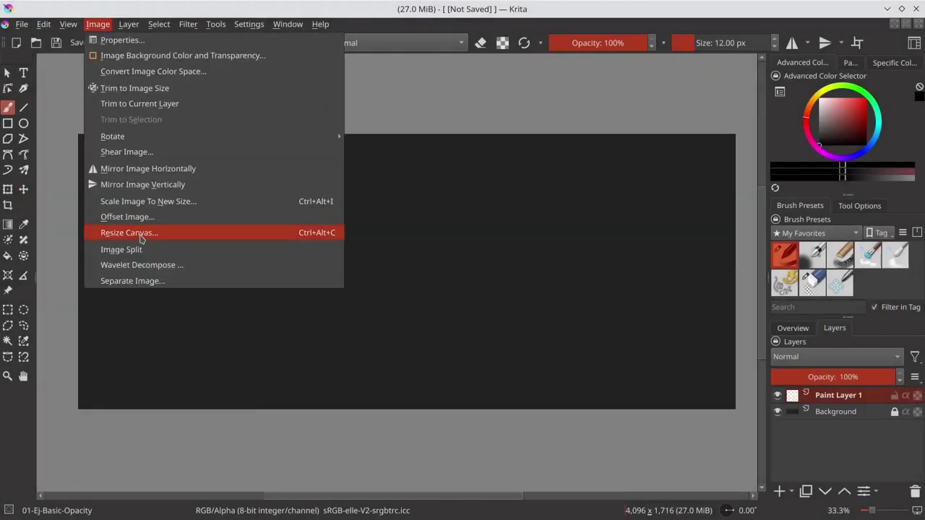
click(145, 200)
text(5200)
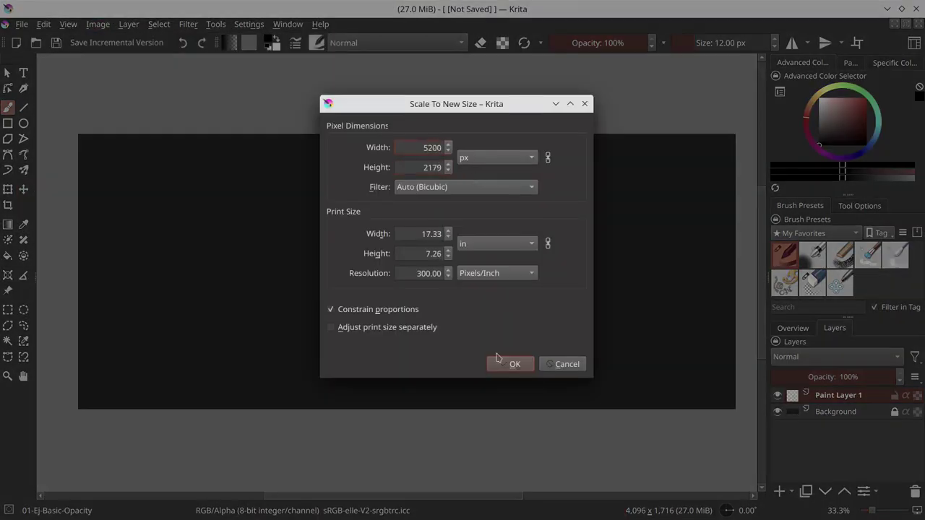
click(497, 357)
Paste the sketch into the new document, undo it, and recopy it from the original
click(43, 24)
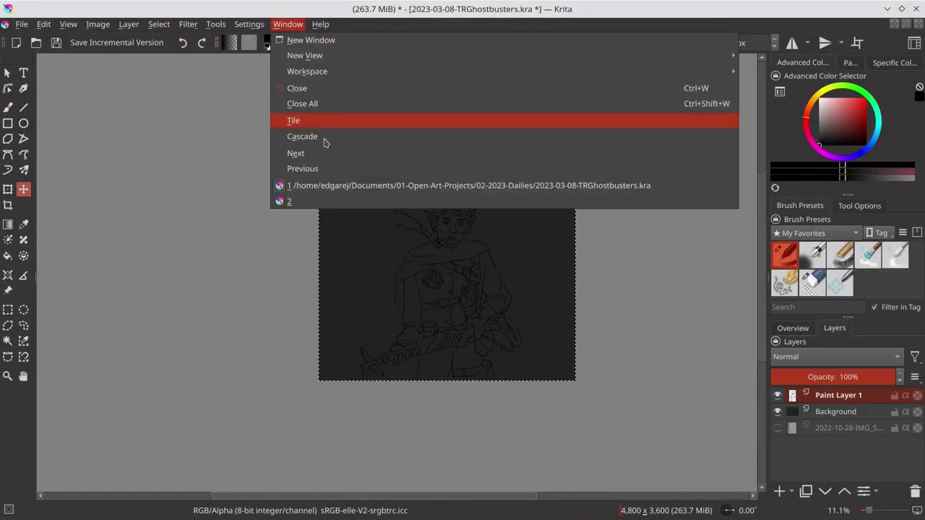
click(290, 200)
key(ctrl+v)
key(ctrl+t)
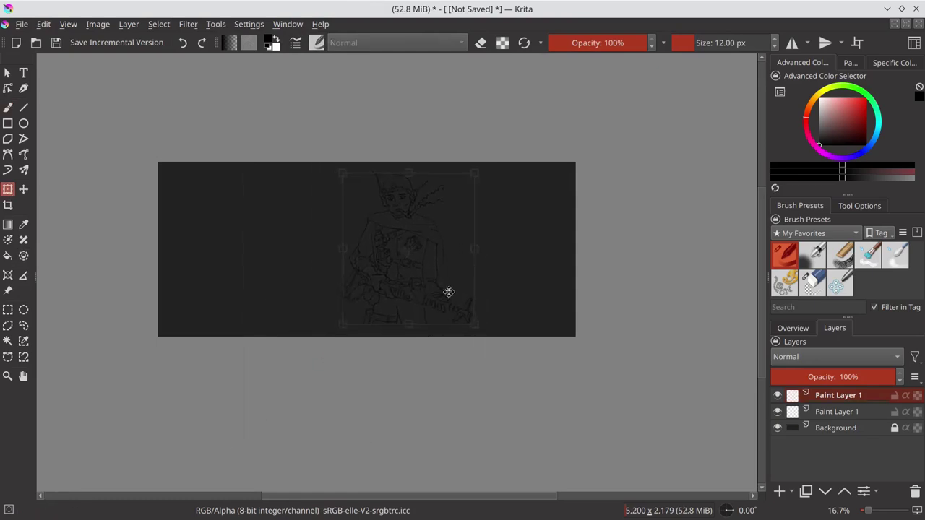
key(ctrl+z)
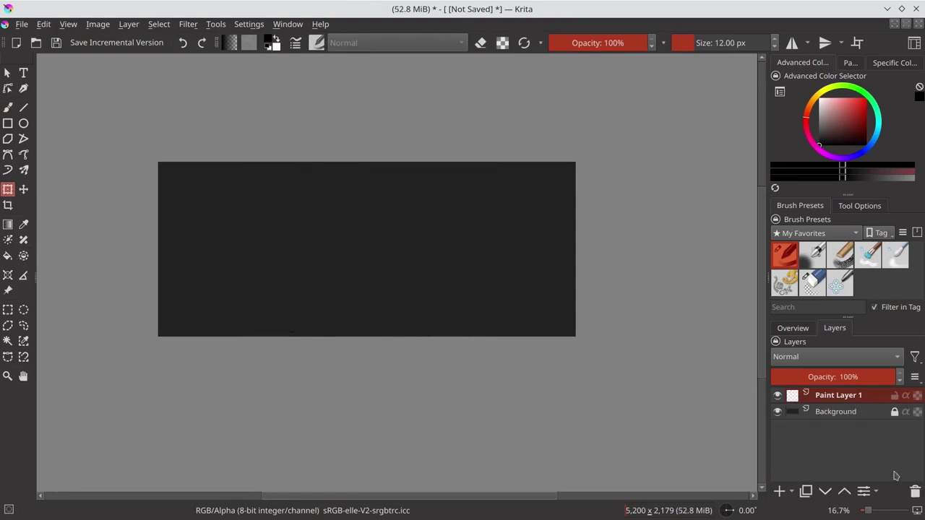
click(157, 24)
key(Escape)
click(128, 134)
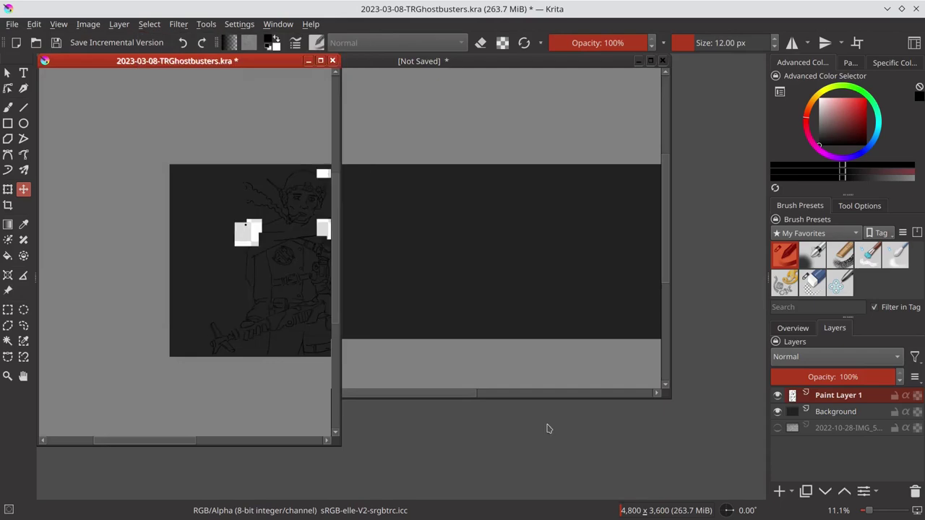
click(44, 24)
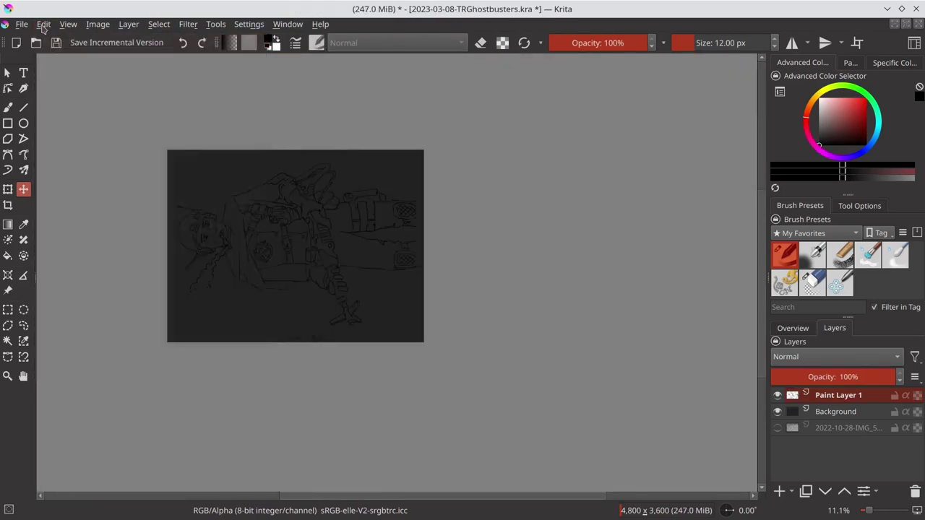
key(ctrl+z)
key(ctrl+s)
Position the pasted sketch in the wide document and confirm the title 'The Real Ghost'
click(894, 27)
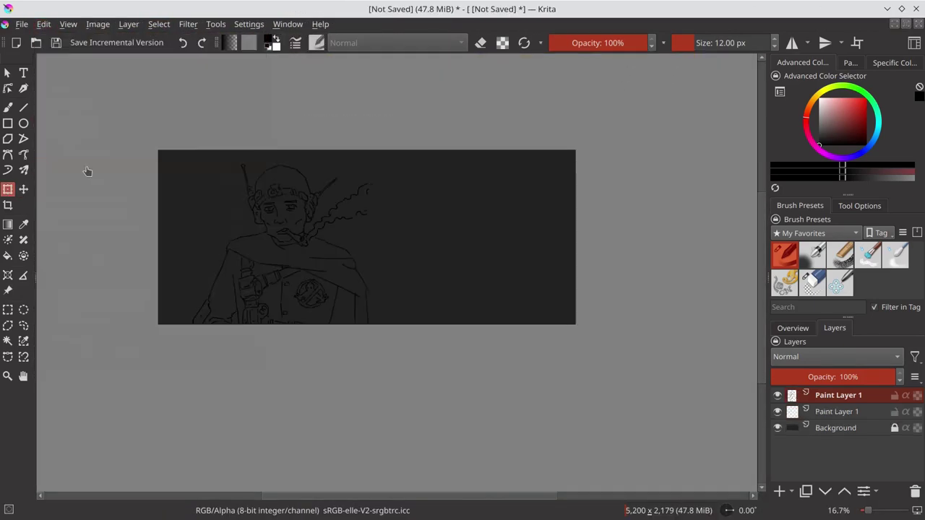
mouse_move(470, 200)
mouse_down()
mouse_move(445, 188)
mouse_move(460, 186)
mouse_up()
key(Return)
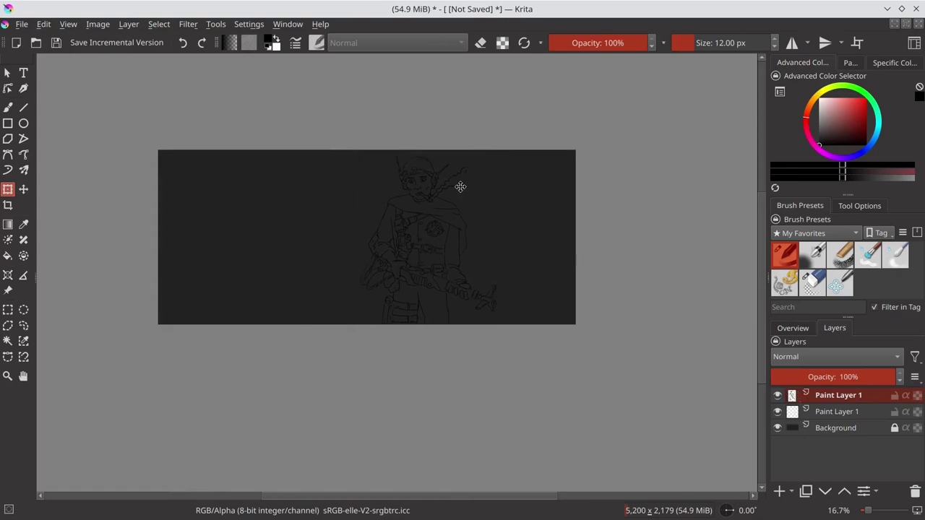
text(The Real Ghost)
key(Return)
Close the original Ghostbusters file and save the new one as 2023-03-08-TRGhostbusters_001.kra
click(133, 493)
key(ctrl+s)
key(ctrl+w)
key(b)
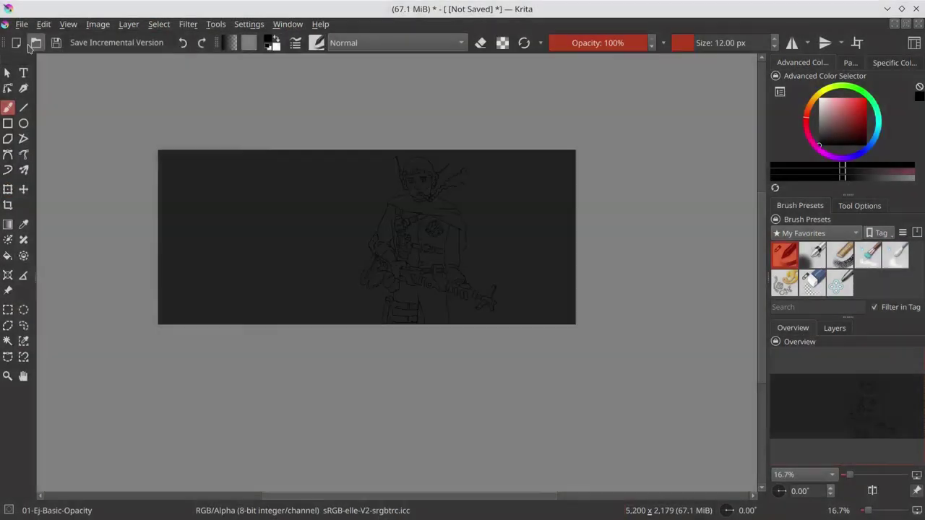
key(ctrl+shift+s)
text(_001)
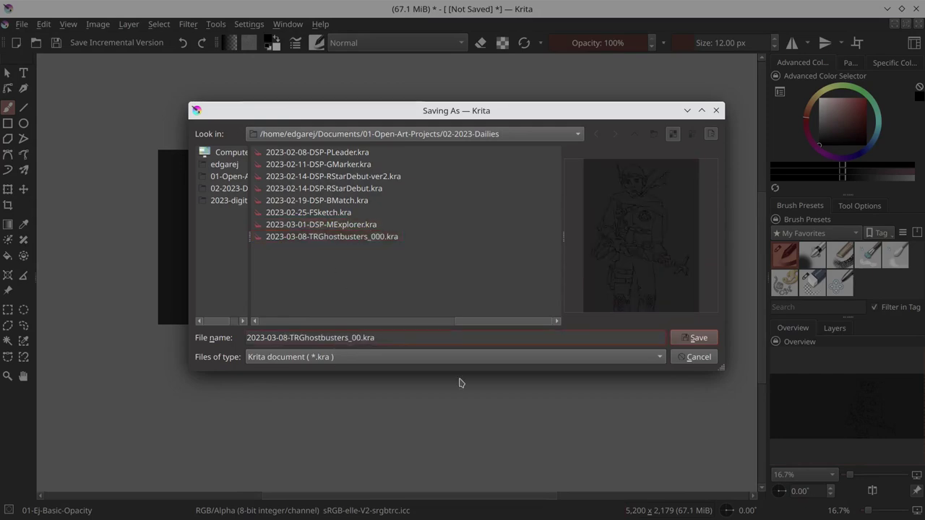
key(Return)
Duplicate the middle line-art layer as a backup copy
key(e)
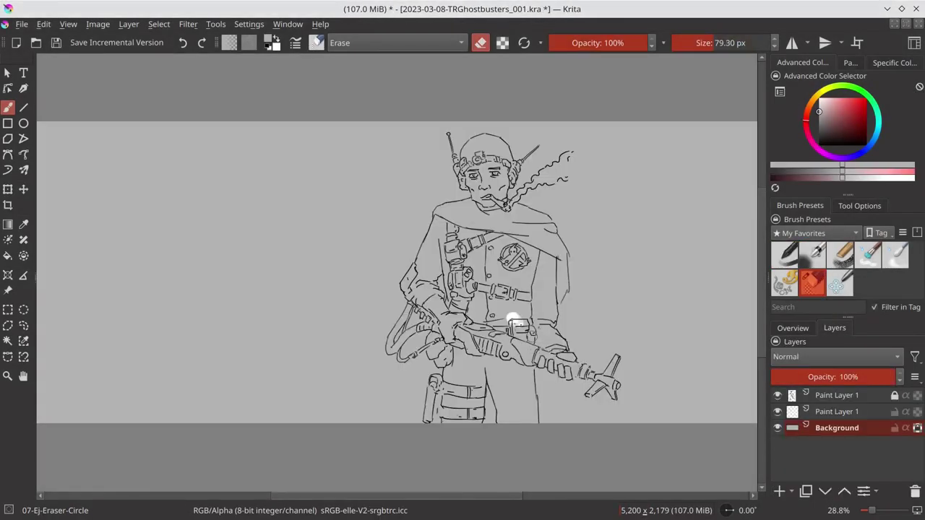
key(Page_Up)
right_click(849, 426)
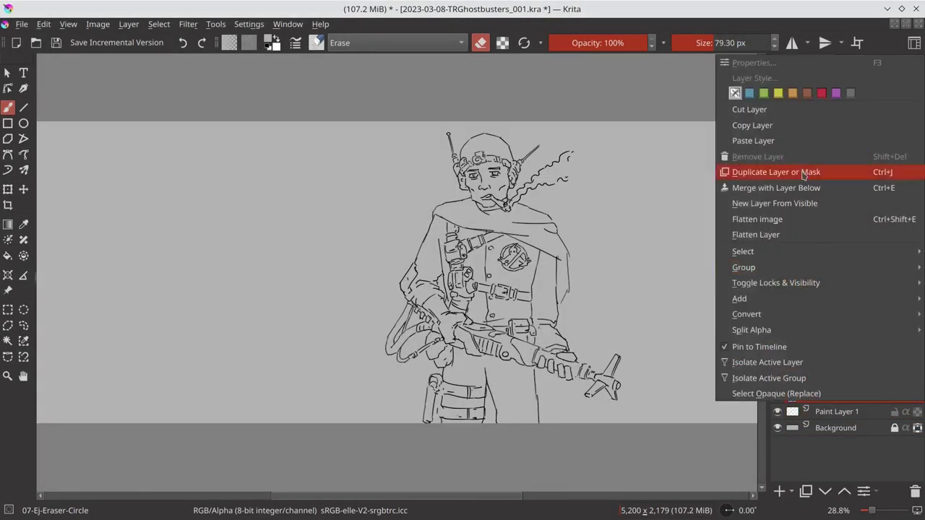
click(795, 173)
Erase the hose loop lines left of the gun and sketch a rough mark beside it
key(bracketleft)
drag(387, 303, 416, 361)
key(bracketright)
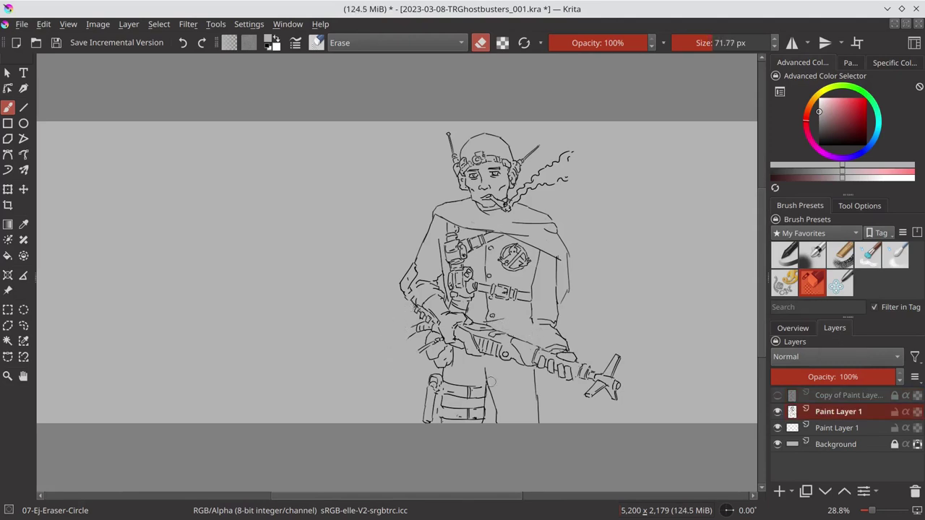
key(e)
key(Page_Down)
key(e)
drag(511, 332, 537, 349)
key(e)
key(bracketleft)
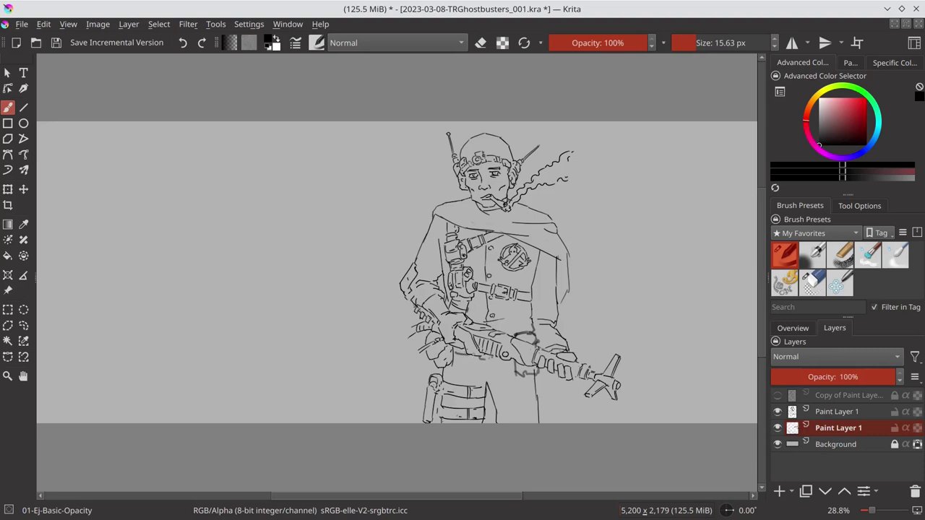
Erase old trouser lines and ink new lines along the gun and down the trousers
key(e)
key(Page_Up)
drag(462, 383, 491, 401)
key(e)
drag(537, 372, 541, 384)
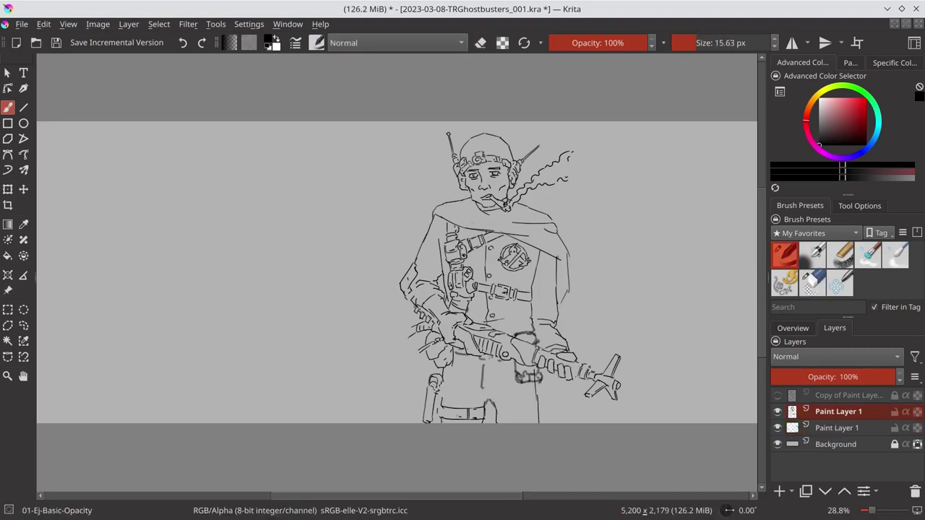
drag(483, 364, 485, 404)
With the lower line-art layer hidden, erase the old left-arm and trouser lines
click(777, 428)
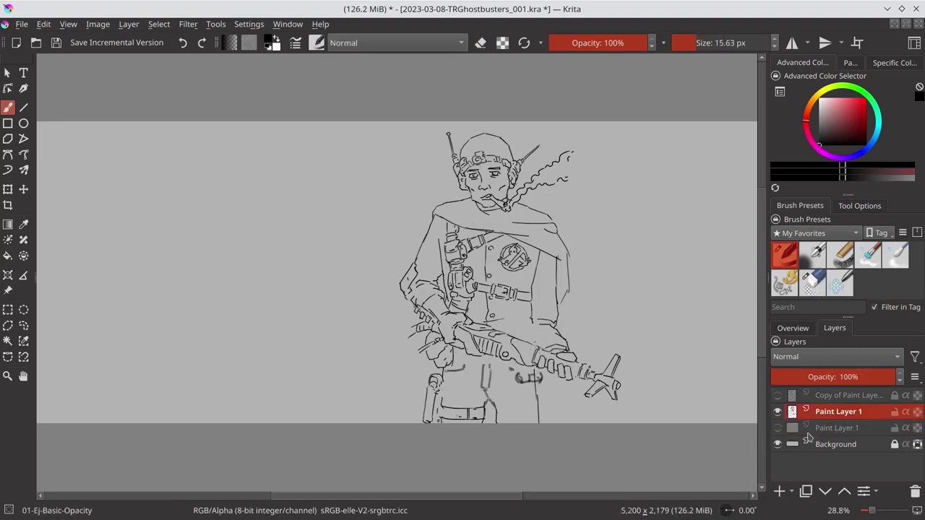
click(812, 282)
drag(427, 332, 411, 269)
drag(483, 365, 488, 404)
drag(509, 370, 542, 385)
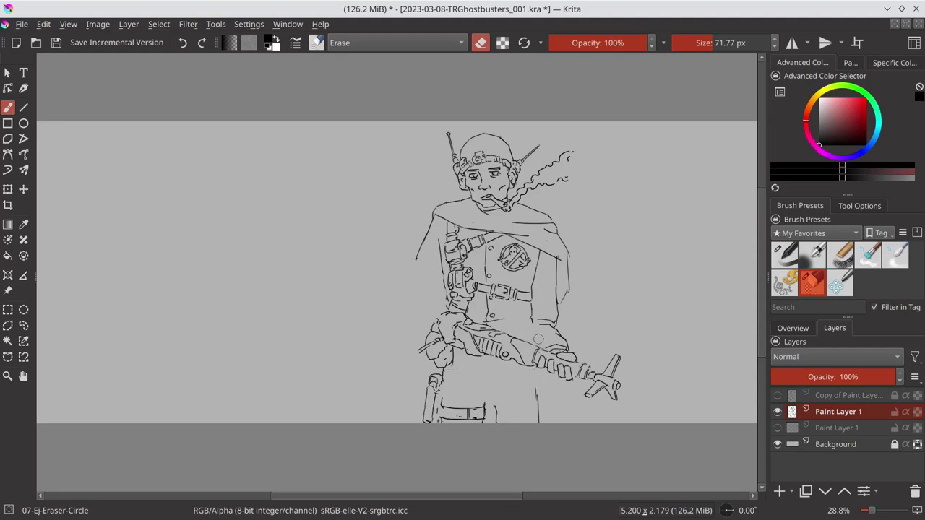
click(838, 427)
Redraw the left-arm outline and a curved strap loop at the hip
click(785, 254)
click(777, 428)
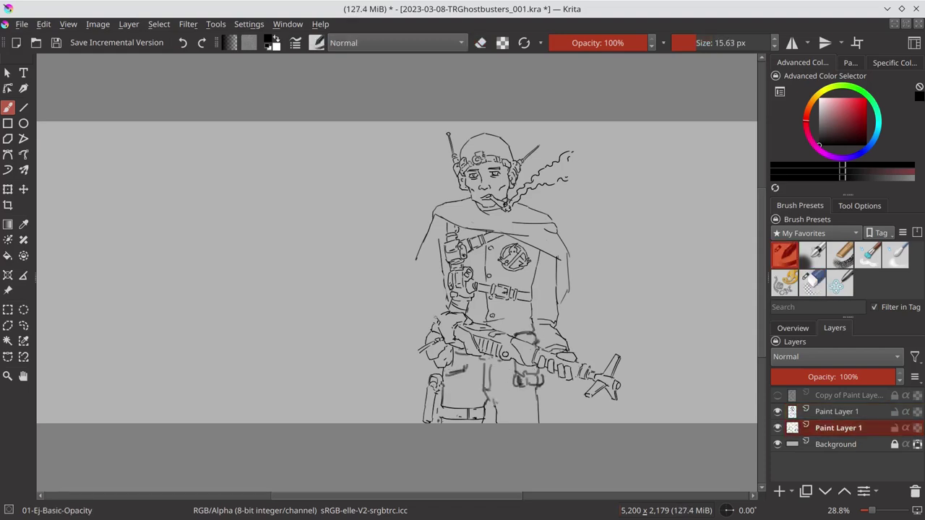
click(812, 282)
drag(444, 315, 433, 325)
key(/)
drag(416, 238, 411, 319)
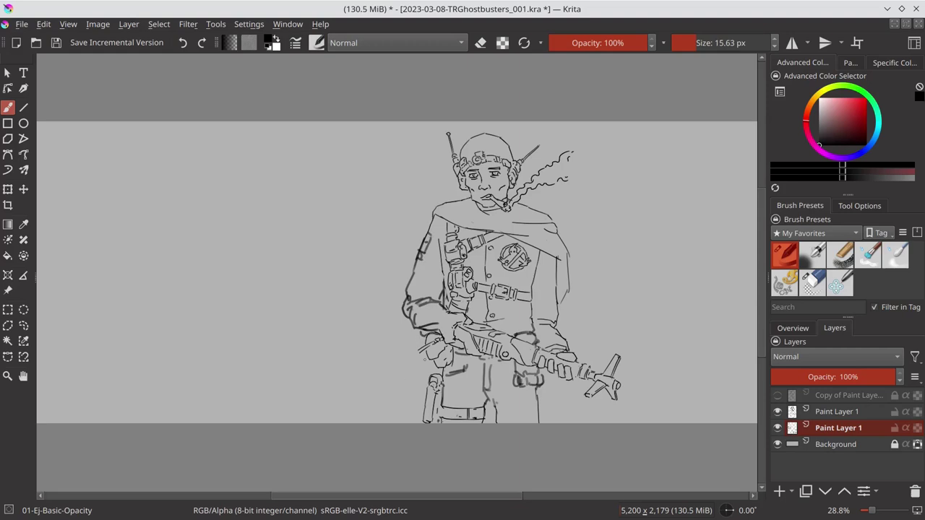
drag(426, 350, 422, 398)
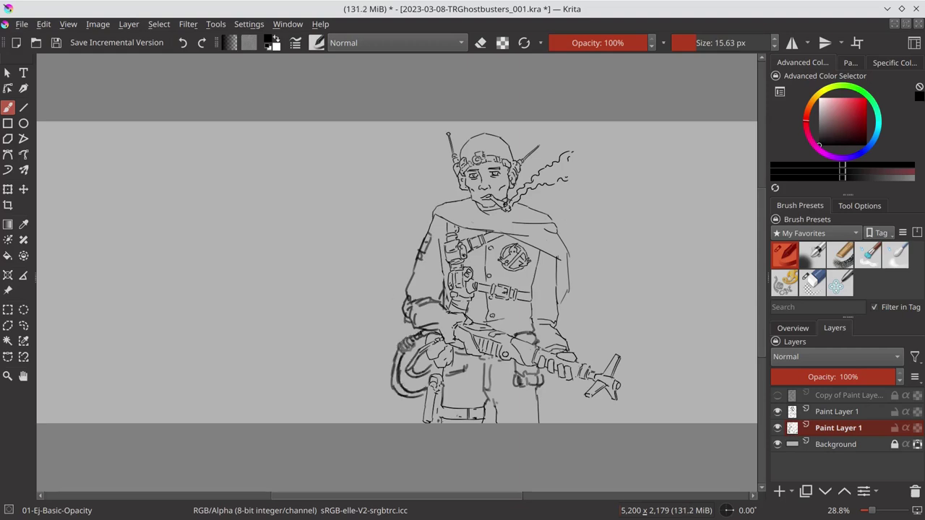
Draw a row of vertical tree trunks across the forest on both sides of the soldier
key(minus)
mouse_move(397, 183)
mouse_down()
mouse_move(394, 254)
mouse_move(419, 257)
mouse_up()
drag(324, 179, 325, 256)
drag(343, 184, 345, 253)
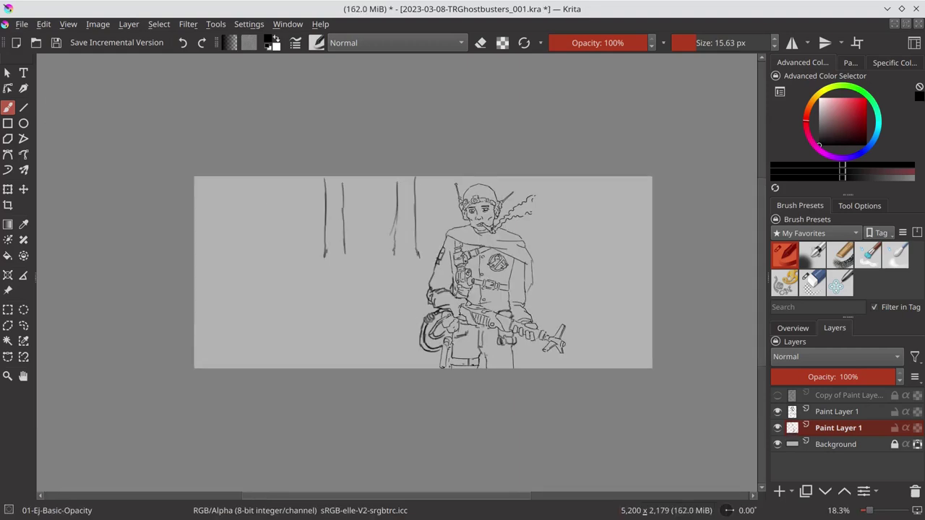
drag(229, 215, 226, 259)
drag(235, 178, 244, 261)
drag(585, 177, 584, 256)
drag(627, 178, 635, 255)
drag(571, 177, 573, 254)
drag(555, 178, 555, 258)
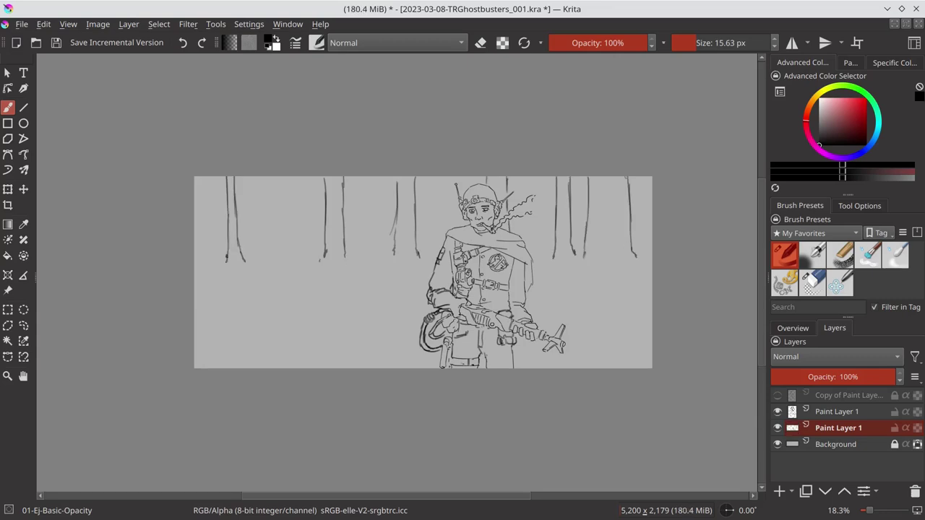
drag(541, 191, 536, 253)
drag(579, 178, 580, 248)
drag(643, 178, 647, 255)
drag(552, 178, 551, 252)
drag(546, 178, 544, 247)
drag(432, 179, 434, 254)
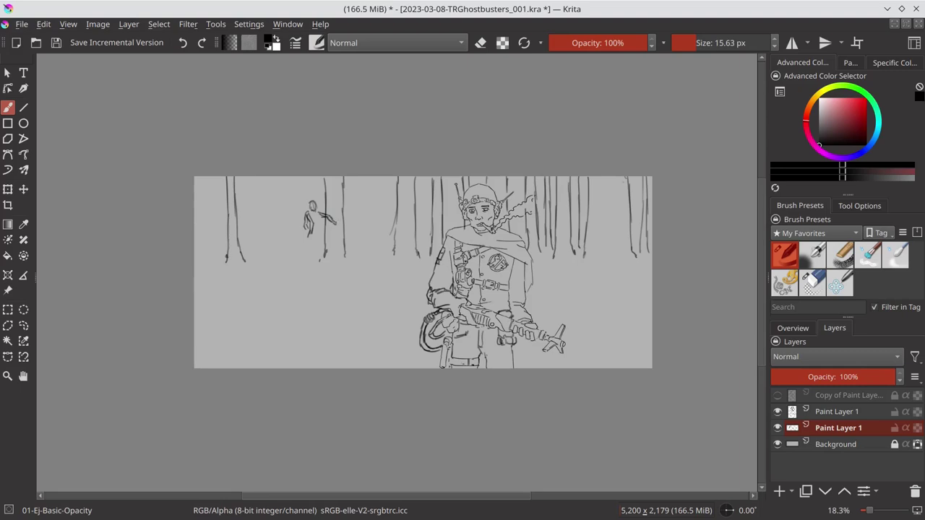
Erase part of the distant figure, then lasso it and nudge it slightly
key(e)
drag(305, 216, 308, 228)
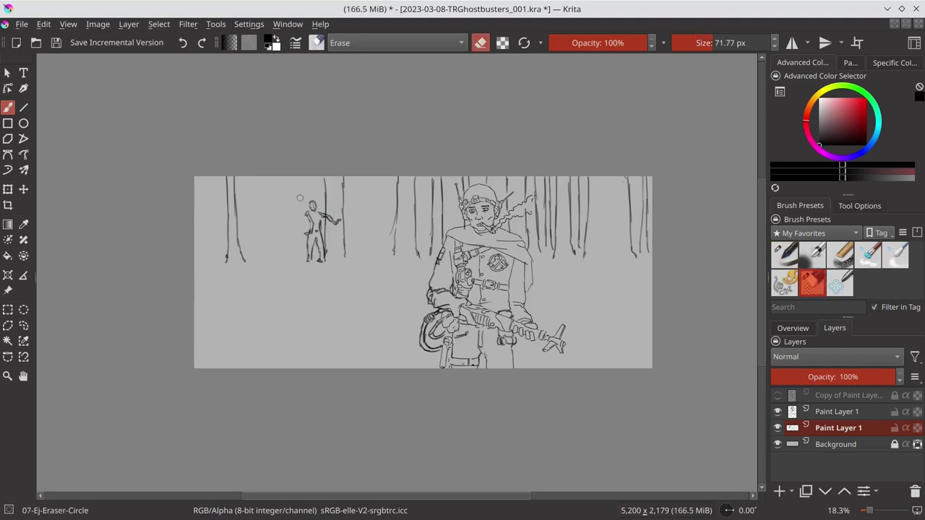
key(e)
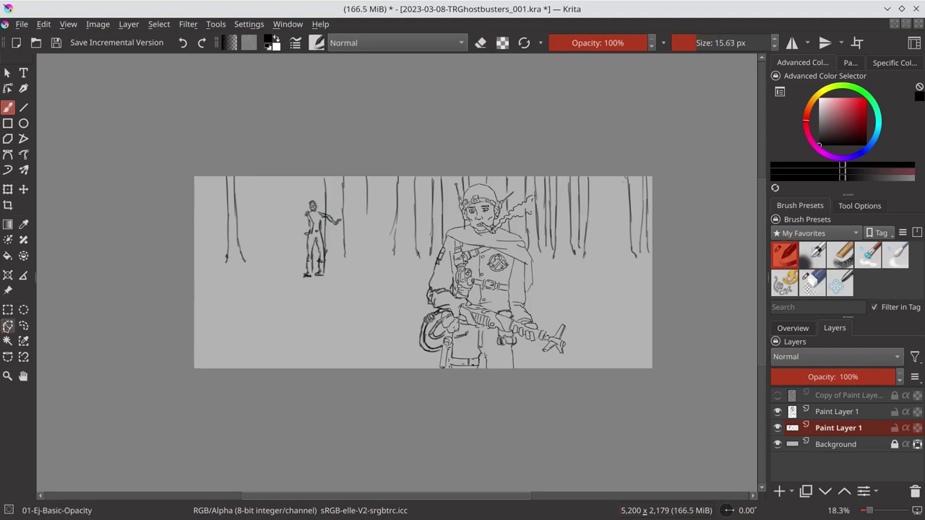
click(7, 325)
drag(289, 191, 346, 285)
key(ctrl+t)
drag(311, 231, 301, 229)
key(Return)
click(9, 110)
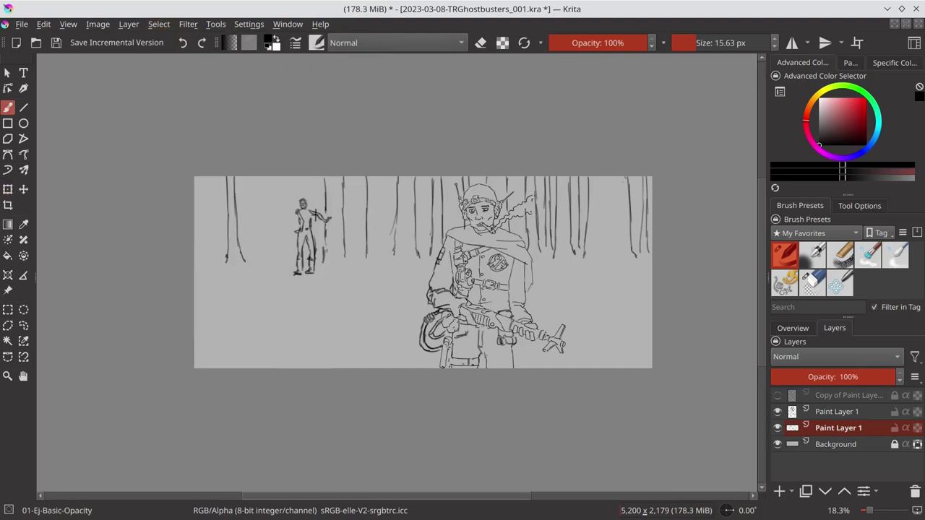
Add a trunk beside the distant figure, move the figure right, and draw more trunks
drag(389, 177, 385, 254)
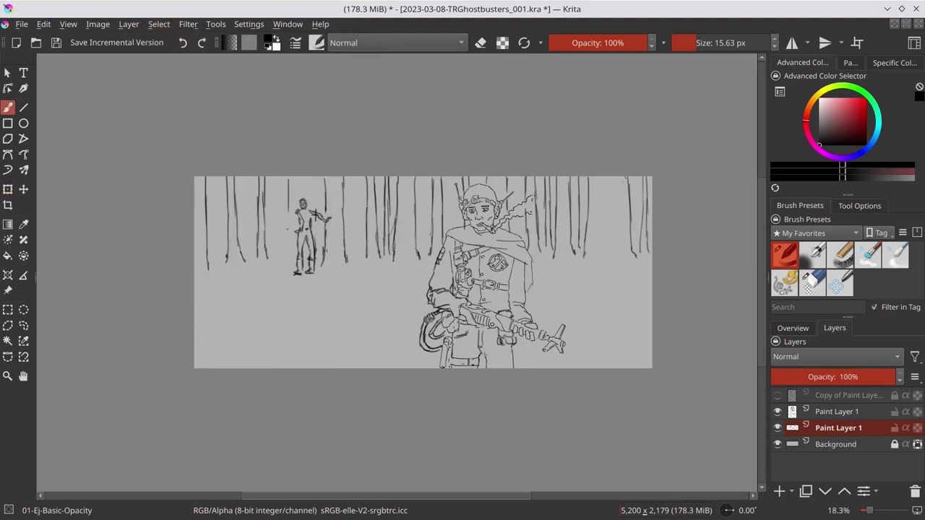
click(7, 325)
key(t)
mouse_move(300, 195)
mouse_down()
mouse_move(298, 293)
mouse_move(332, 293)
mouse_up()
key(b)
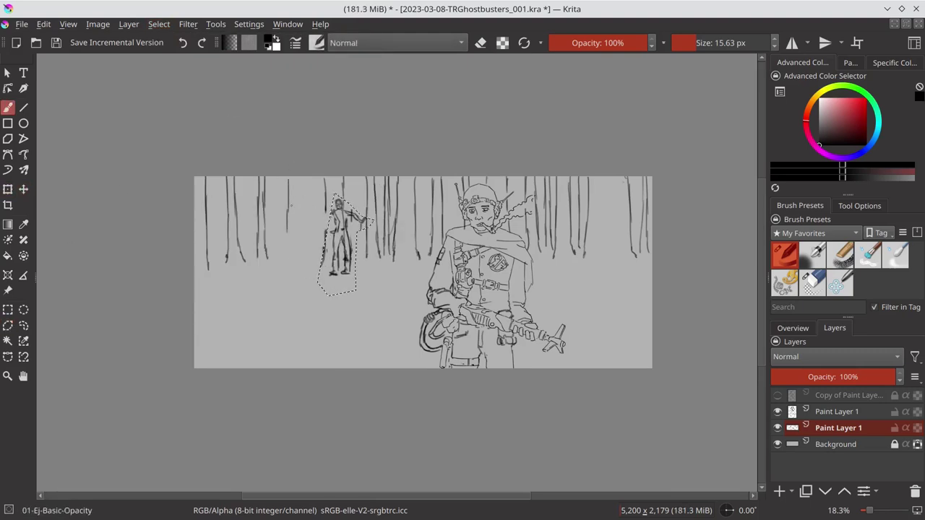
drag(311, 236, 312, 261)
drag(213, 178, 219, 262)
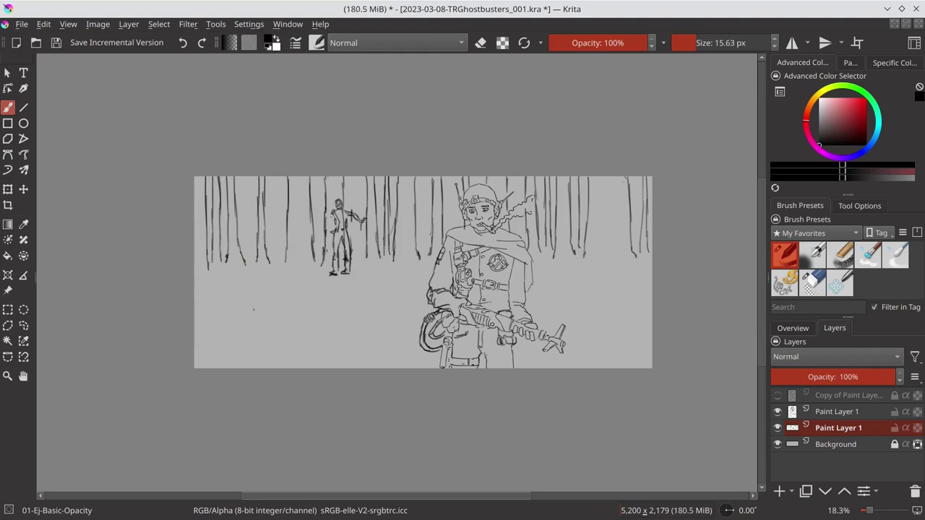
Fade the rough sketch layer, select the upper layer with a smaller brush, and save
click(805, 377)
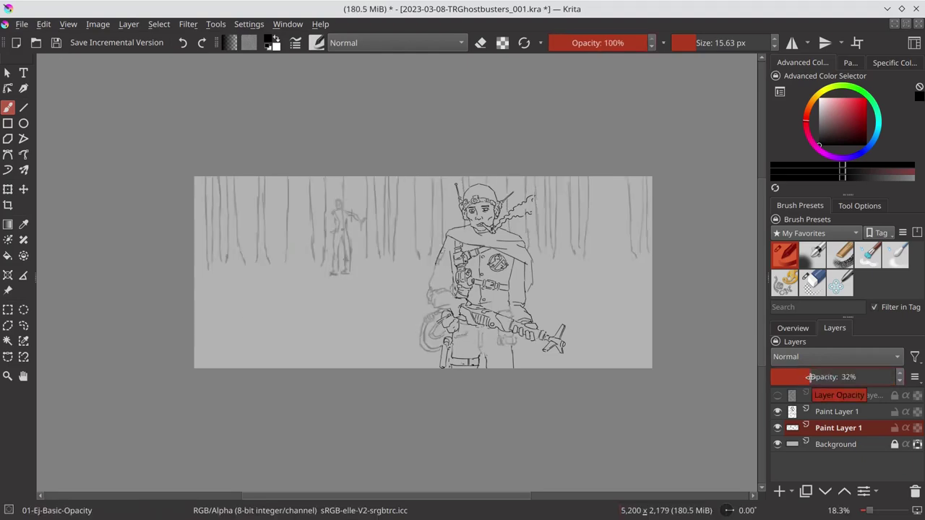
click(836, 411)
key(bracketleft)
key(ctrl+s)
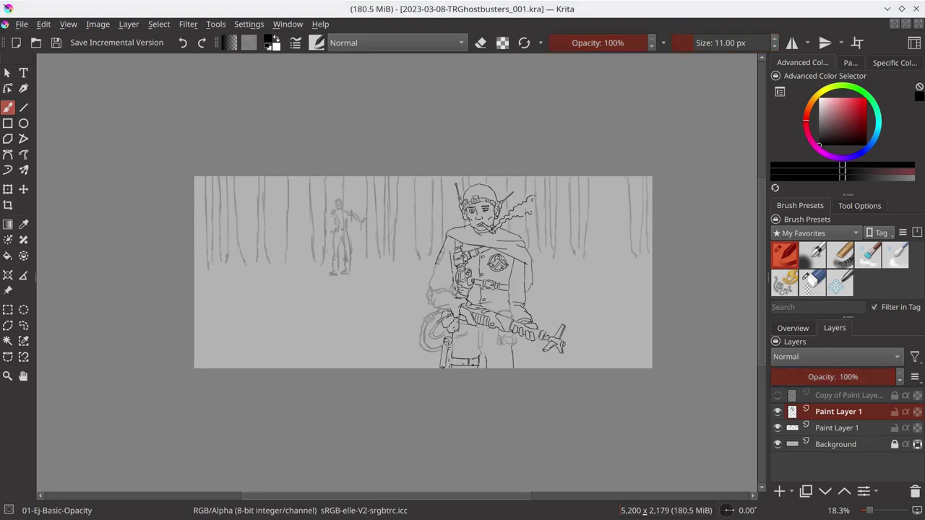
click(574, 362)
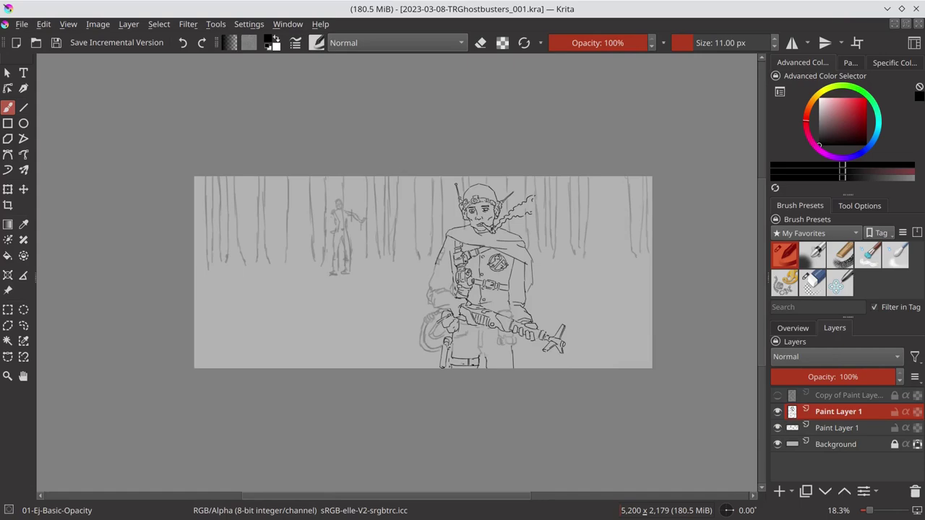
Ink the tree trunks on the right and behind the soldier
scroll(616, 196, up, 5)
drag(542, 160, 524, 387)
drag(649, 160, 663, 380)
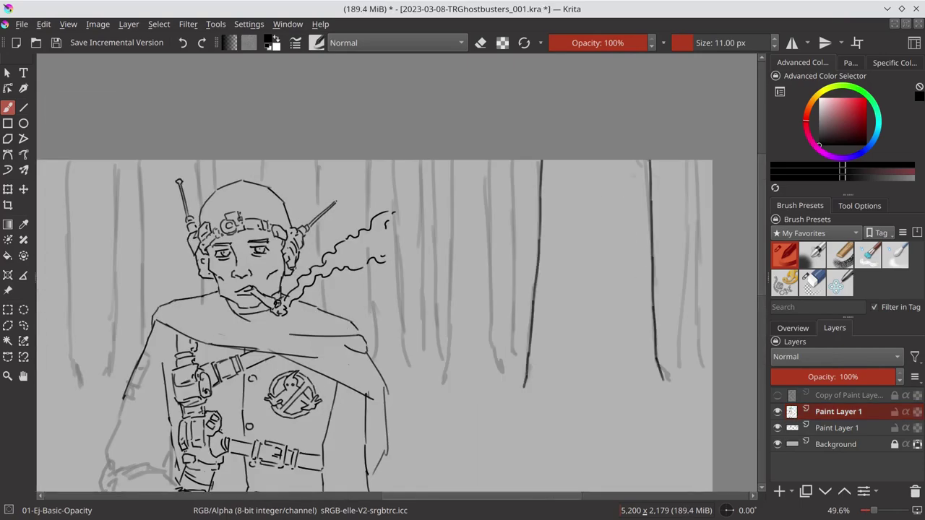
drag(687, 161, 680, 365)
drag(702, 161, 704, 360)
drag(452, 161, 444, 383)
mouse_move(487, 160)
mouse_down()
mouse_move(497, 372)
mouse_move(510, 357)
mouse_up()
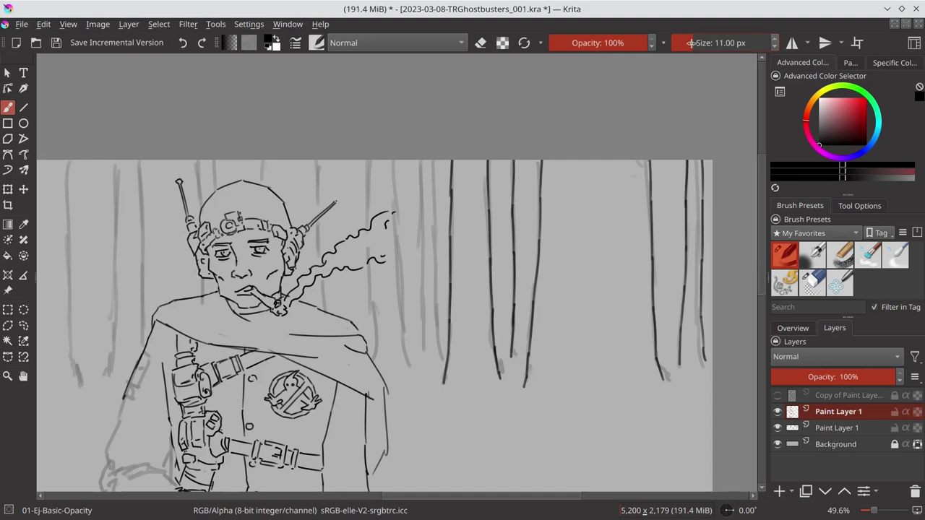
mouse_move(418, 160)
mouse_down()
mouse_move(421, 356)
mouse_move(441, 355)
mouse_up()
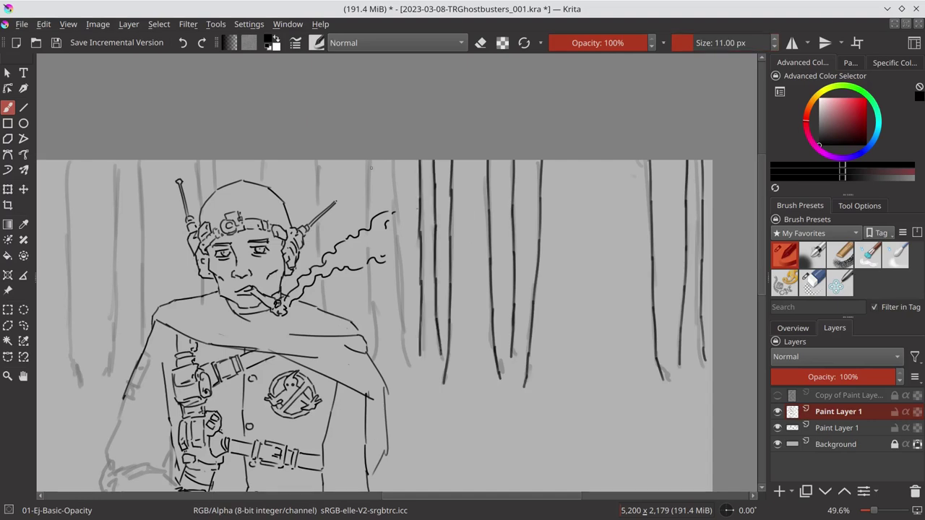
mouse_move(368, 161)
mouse_down()
mouse_move(372, 357)
mouse_move(404, 368)
mouse_up()
drag(315, 161, 327, 312)
Ink the background figure's legs with four dark strokes
drag(280, 258, 383, 287)
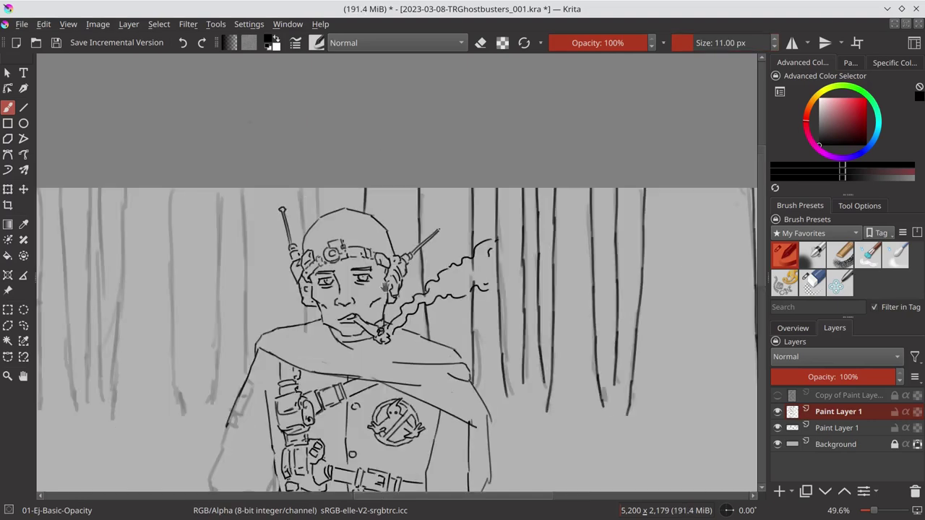
drag(10, 271, 289, 237)
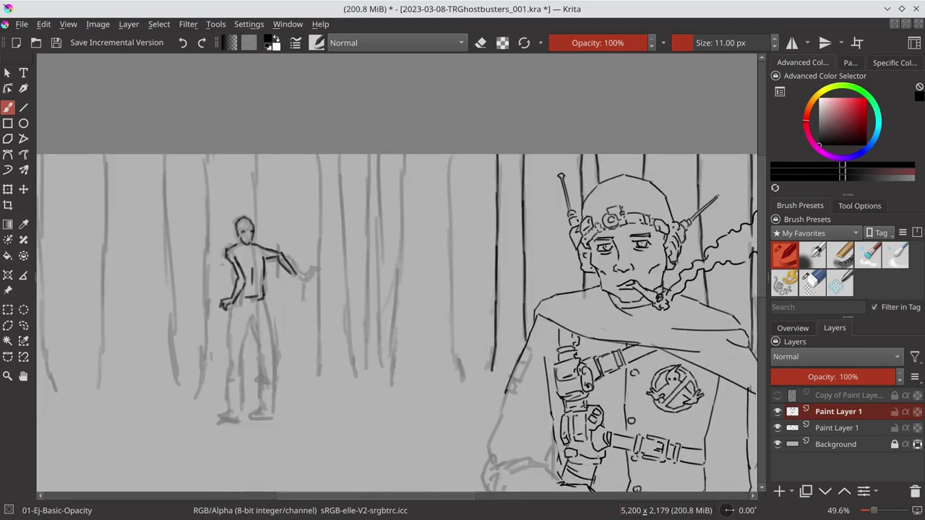
drag(228, 335, 229, 416)
drag(240, 341, 245, 419)
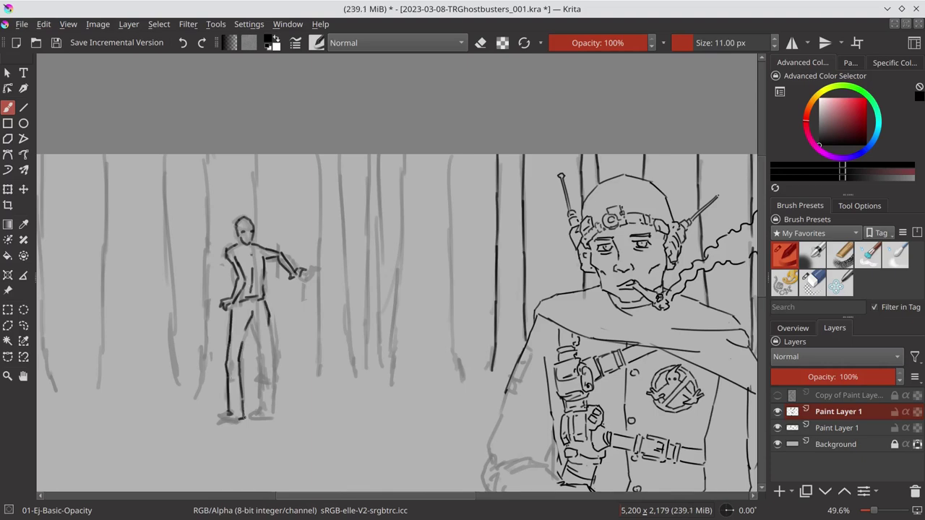
drag(252, 320, 264, 403)
drag(272, 326, 274, 411)
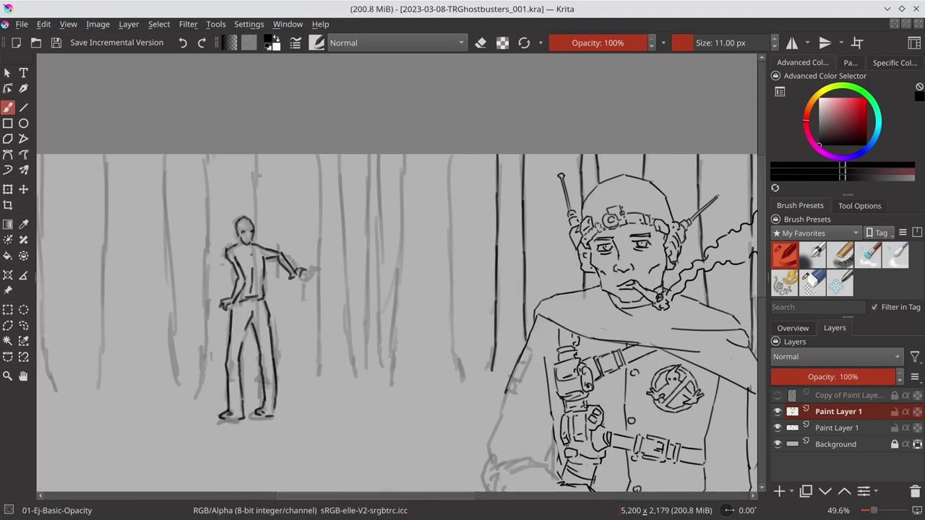
Ink tree trunks around the background figure and through the middle of the forest
drag(259, 155, 257, 240)
drag(209, 155, 199, 397)
drag(321, 155, 313, 374)
mouse_move(344, 154)
mouse_down()
mouse_move(351, 374)
mouse_move(364, 370)
mouse_up()
drag(383, 154, 392, 367)
drag(449, 153, 462, 377)
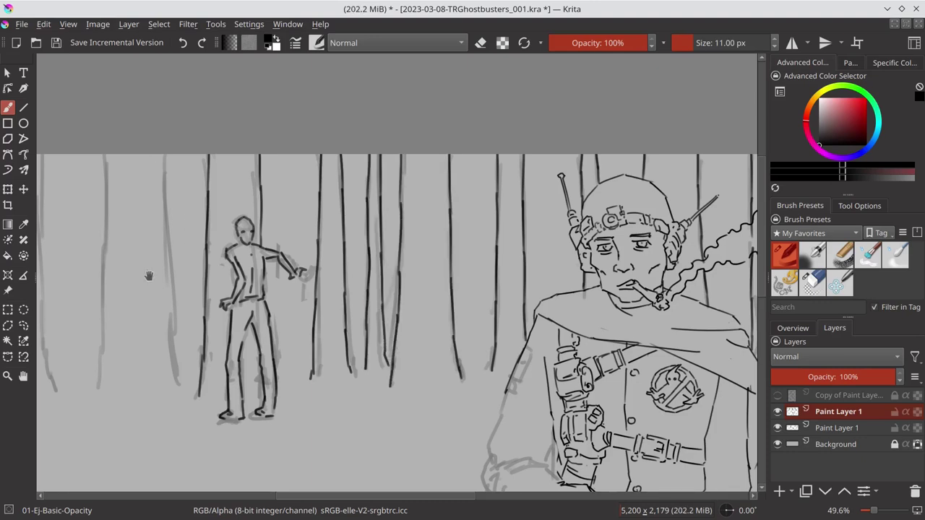
Ink and extend tree trunks along the left side of the forest
drag(149, 272, 272, 249)
drag(288, 231, 298, 341)
drag(232, 131, 219, 361)
drag(168, 132, 168, 307)
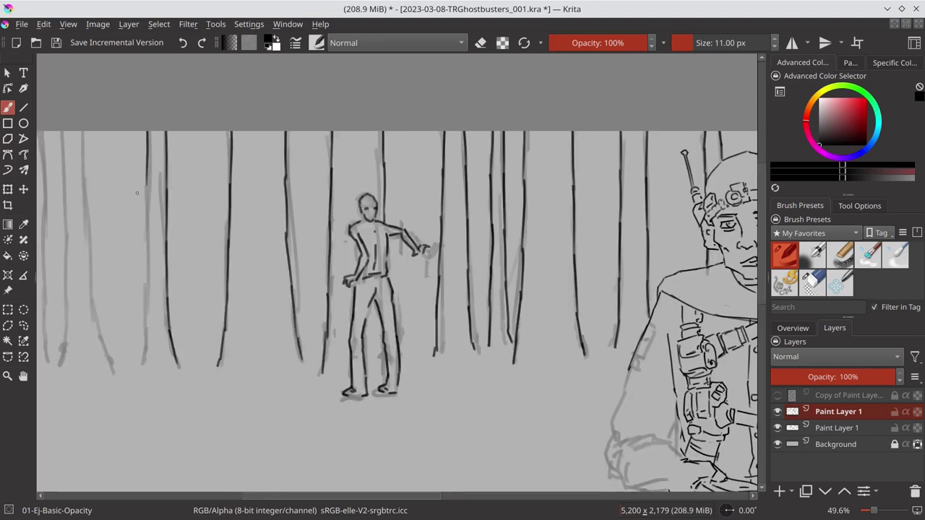
drag(145, 182, 142, 367)
drag(145, 289, 352, 274)
drag(211, 117, 212, 264)
drag(212, 260, 221, 372)
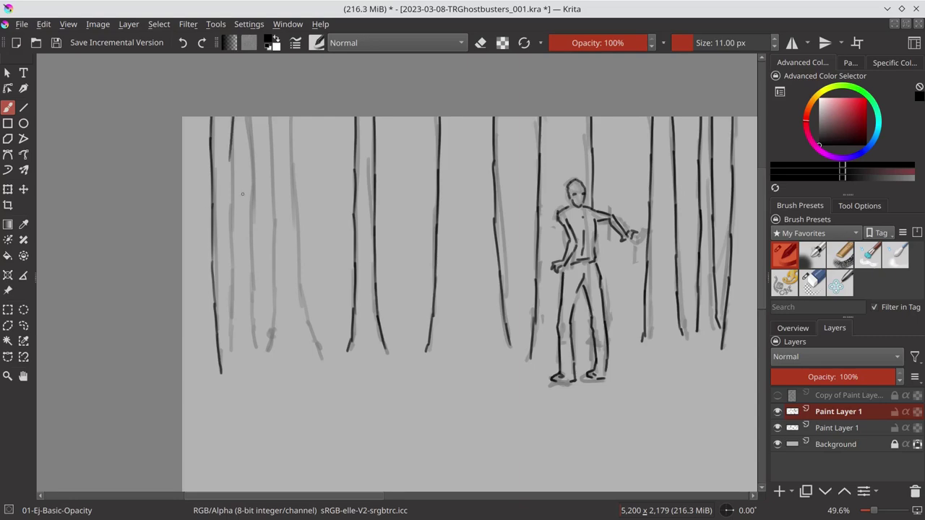
drag(230, 156, 233, 321)
Erase and redraw the top of the tree trunk, then ink more forest trunks
key(e)
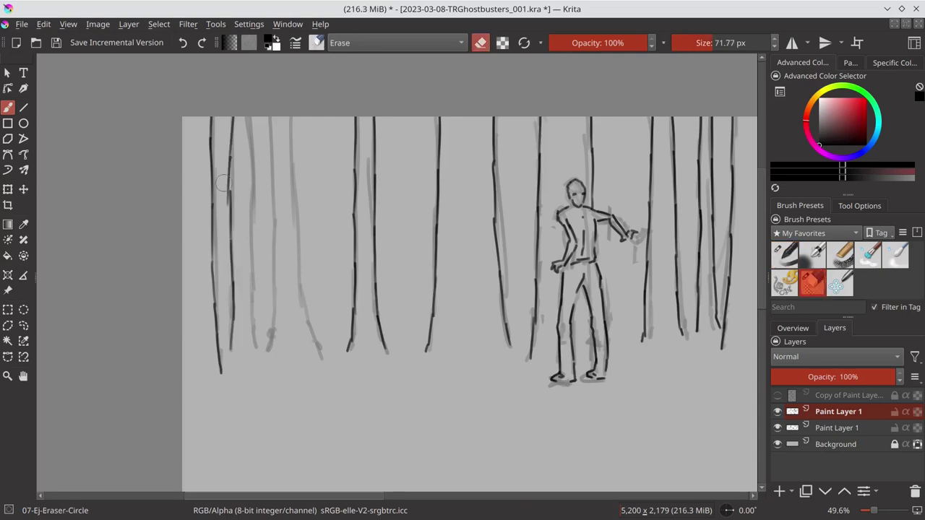
drag(231, 117, 229, 211)
key(e)
mouse_move(232, 117)
mouse_down()
mouse_move(231, 212)
mouse_move(253, 290)
mouse_move(255, 346)
mouse_up()
drag(273, 115, 266, 361)
drag(293, 116, 315, 361)
Ink the soldier's arm and sleeve outline, erasing stray strokes on the arm
drag(722, 361, 318, 249)
mouse_move(437, 245)
mouse_down()
mouse_move(411, 318)
mouse_move(477, 330)
mouse_move(459, 366)
mouse_up()
key(e)
mouse_move(426, 210)
mouse_down()
mouse_move(441, 355)
mouse_move(470, 336)
mouse_up()
key(e)
key(e)
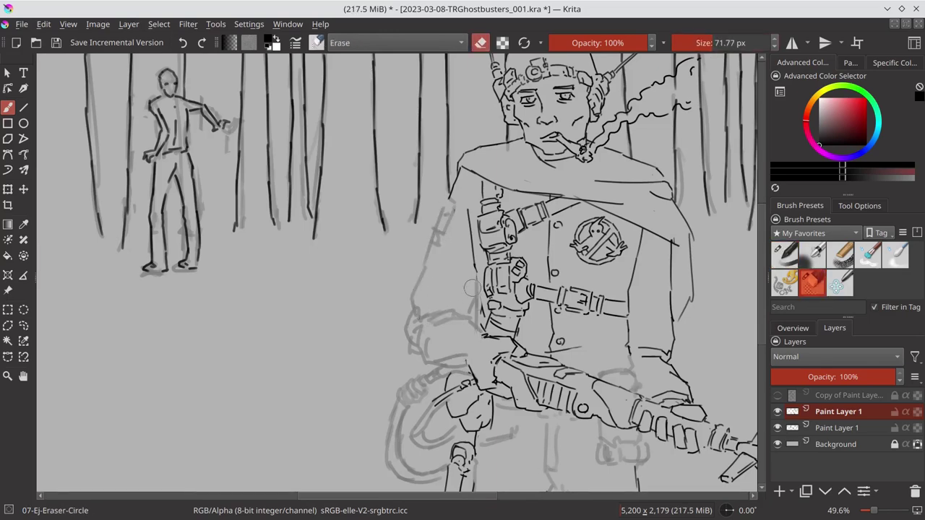
drag(473, 275, 477, 318)
key(e)
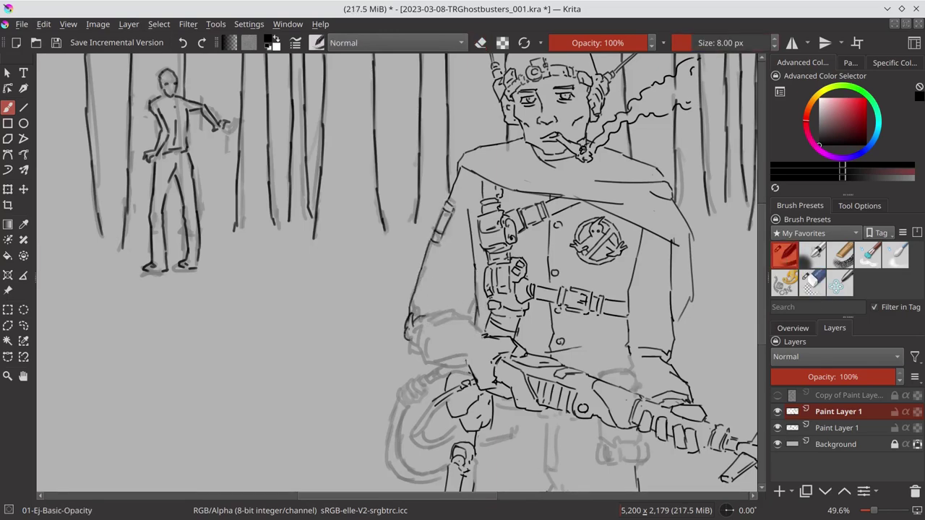
key(e)
key(e)
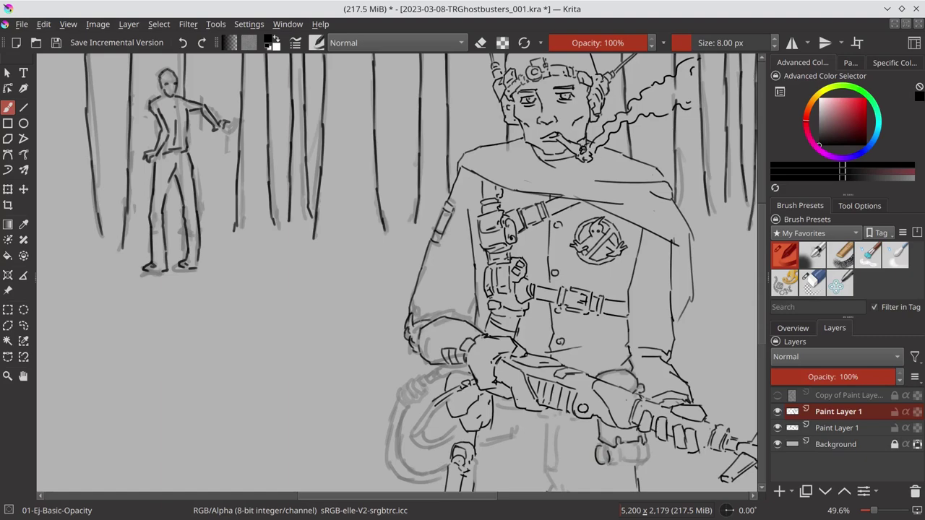
Ink the inner curve of the gun hose and a line down the soldier's leg
scroll(398, 275, down, 2)
scroll(397, 275, down, 1)
key(e)
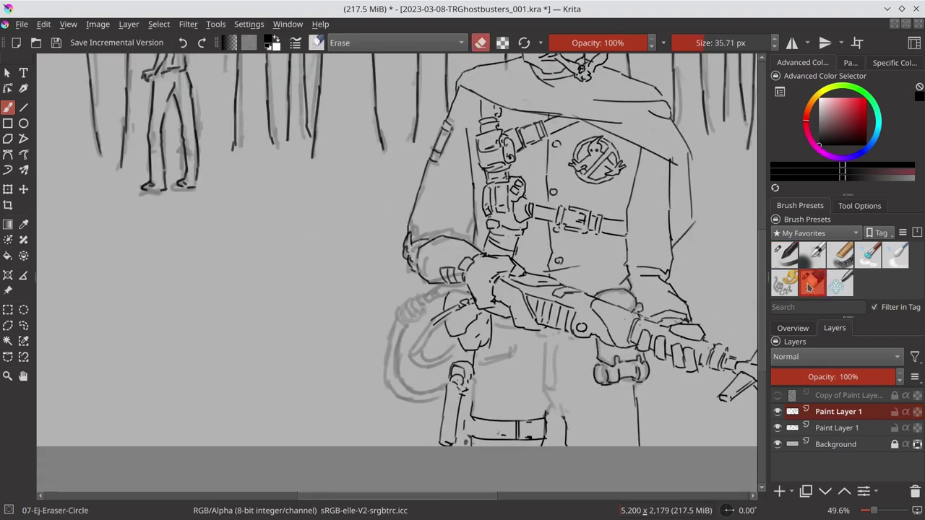
key(e)
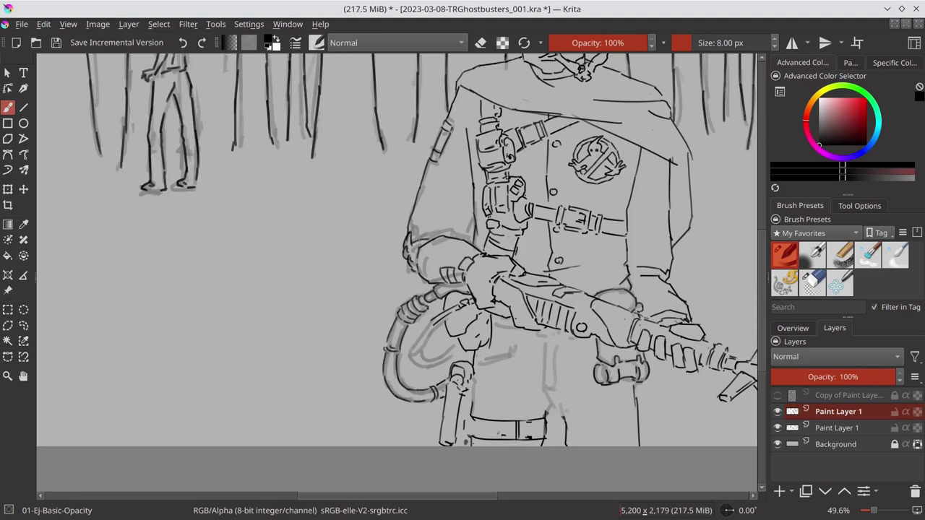
mouse_move(431, 319)
mouse_down()
mouse_move(415, 344)
mouse_move(463, 348)
mouse_up()
key(/)
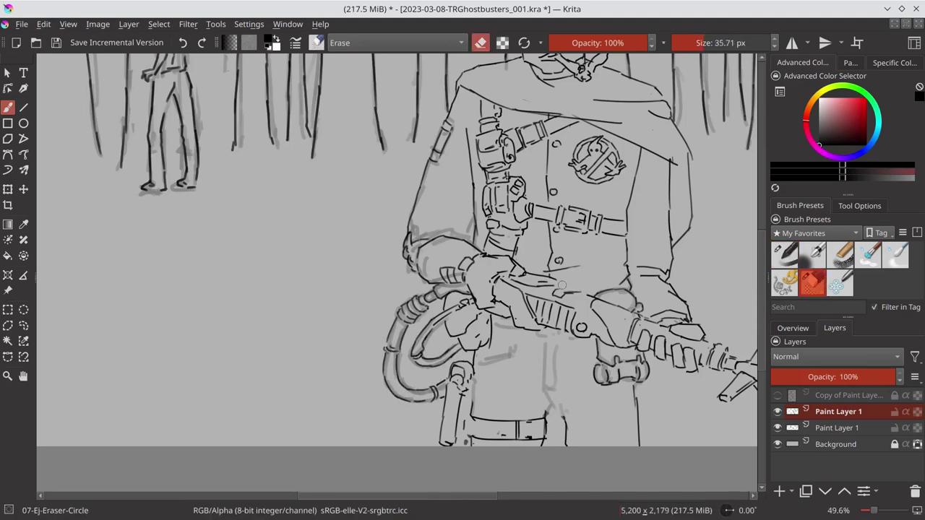
key(slash)
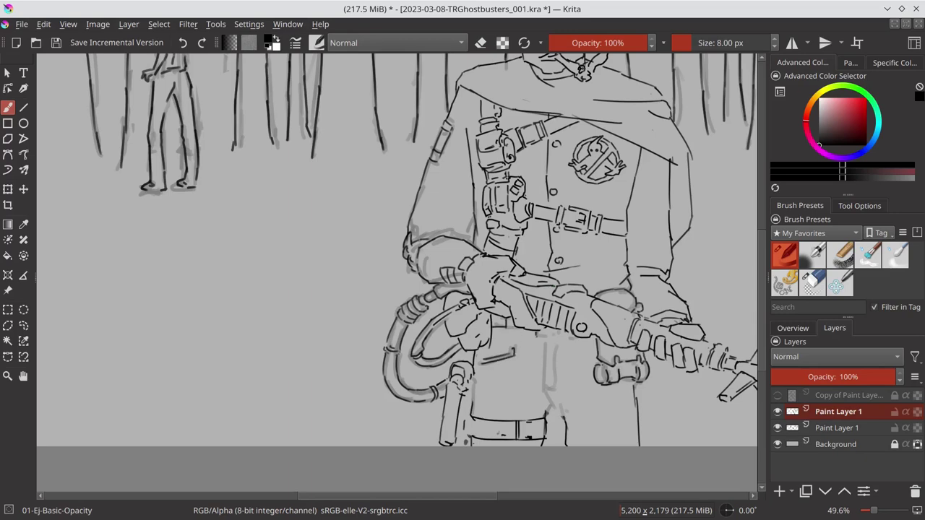
drag(544, 334, 556, 430)
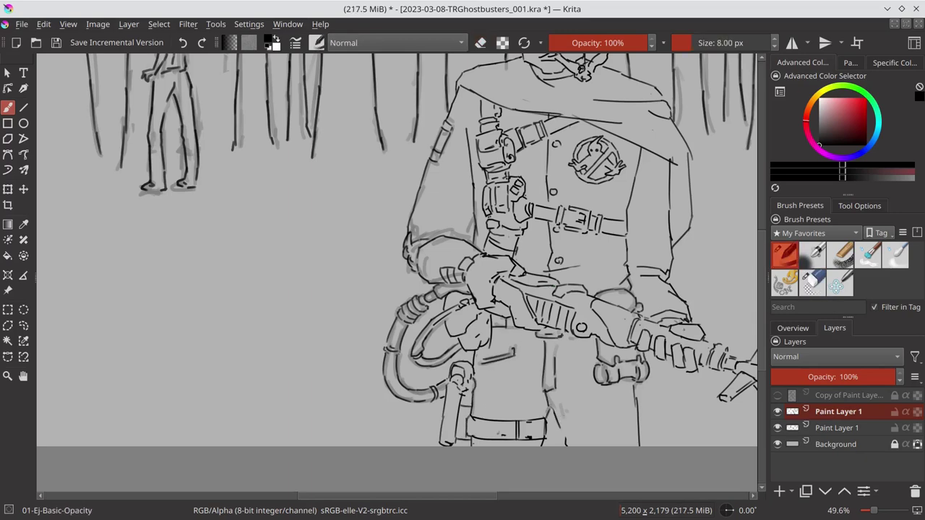
scroll(668, 420, down, 3)
Delete the hidden duplicate Paint Layer 1 from the layer stack
scroll(668, 420, up, 2)
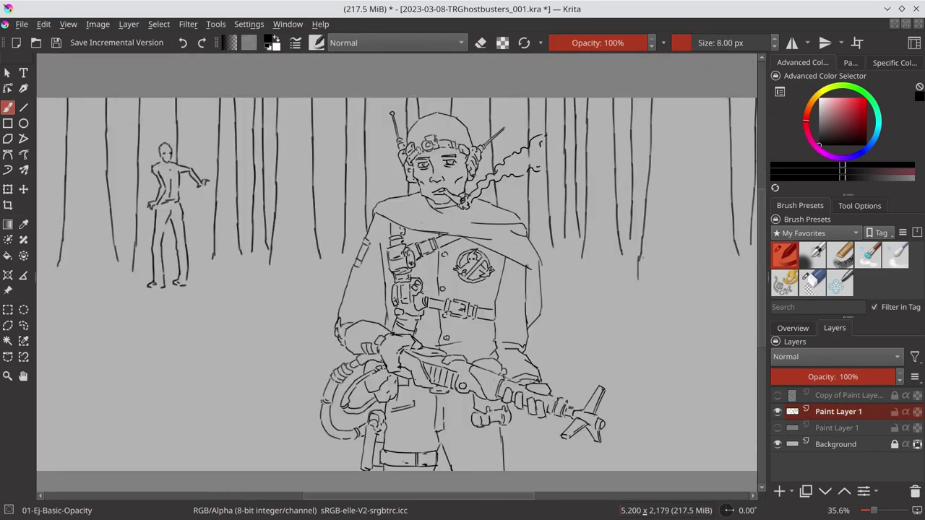
key(slash)
scroll(406, 307, down, 2)
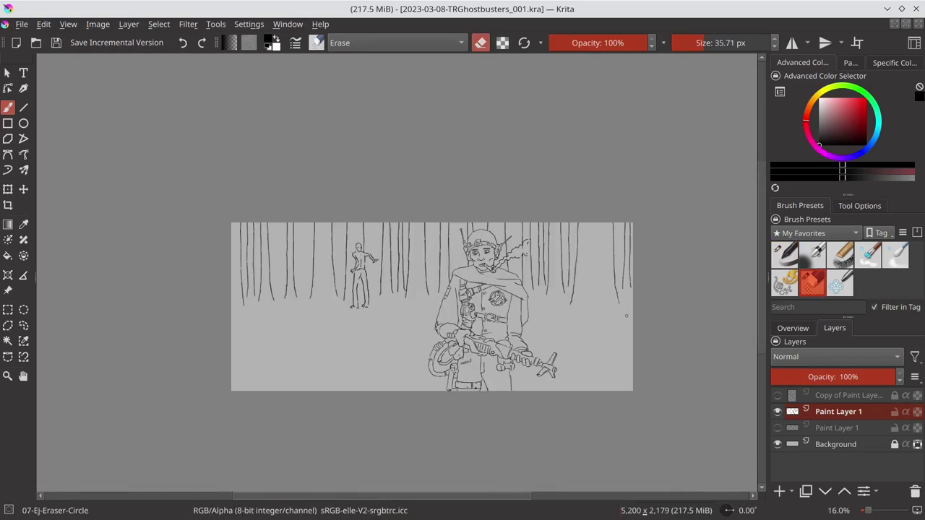
key(Page_Up)
key(Page_Down)
key(Page_Down)
key(shift+Delete)
Add a Colorize Mask beneath the inked line-art layer
scroll(566, 323, up, 3)
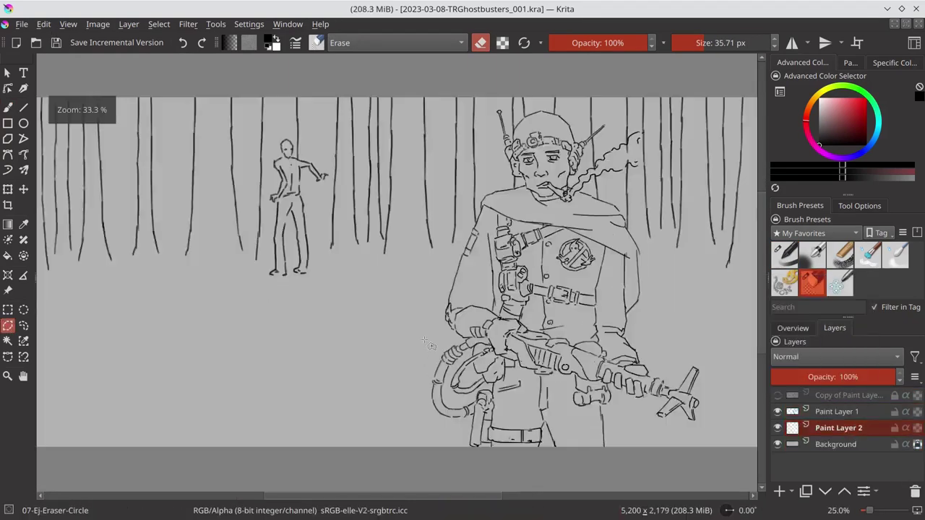
scroll(566, 324, down, 1)
right_click(831, 412)
click(636, 343)
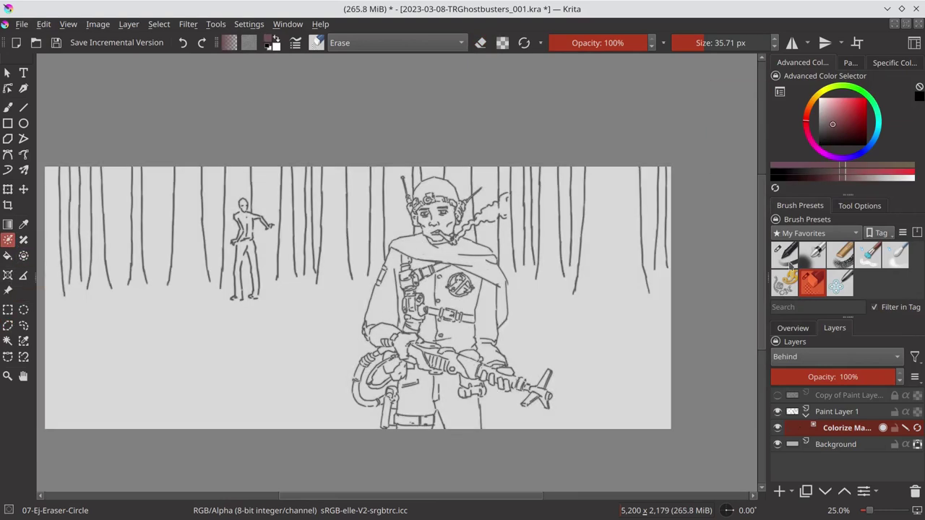
Search all brush presets for 'pix' and select Pixel Art Fill
click(816, 232)
click(795, 79)
click(809, 306)
text(pix)
click(840, 257)
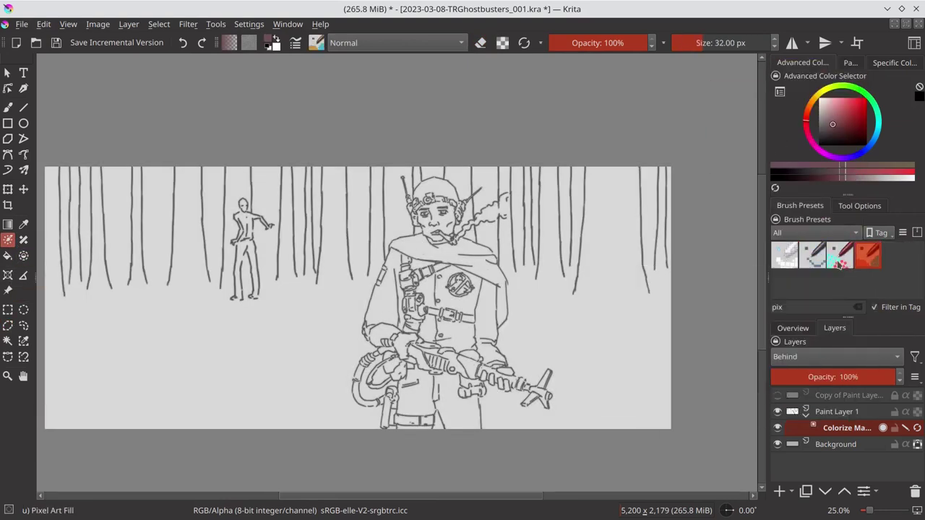
Scribble maroon key strokes over the soldier's head, chest and waist, then save
mouse_move(412, 260)
mouse_down()
mouse_move(380, 332)
mouse_move(437, 191)
mouse_move(388, 316)
mouse_move(498, 347)
mouse_move(433, 427)
mouse_move(434, 339)
mouse_move(485, 253)
mouse_up()
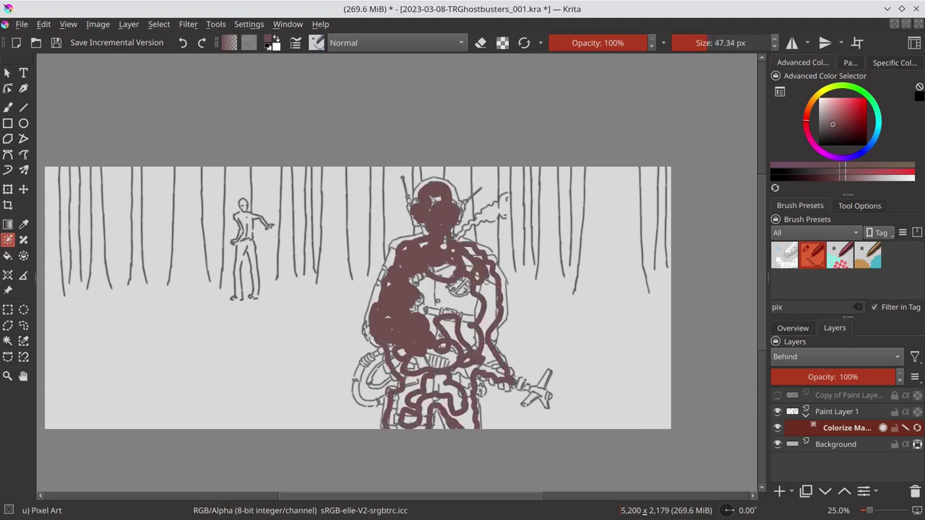
drag(448, 289, 433, 365)
scroll(434, 289, up, 3)
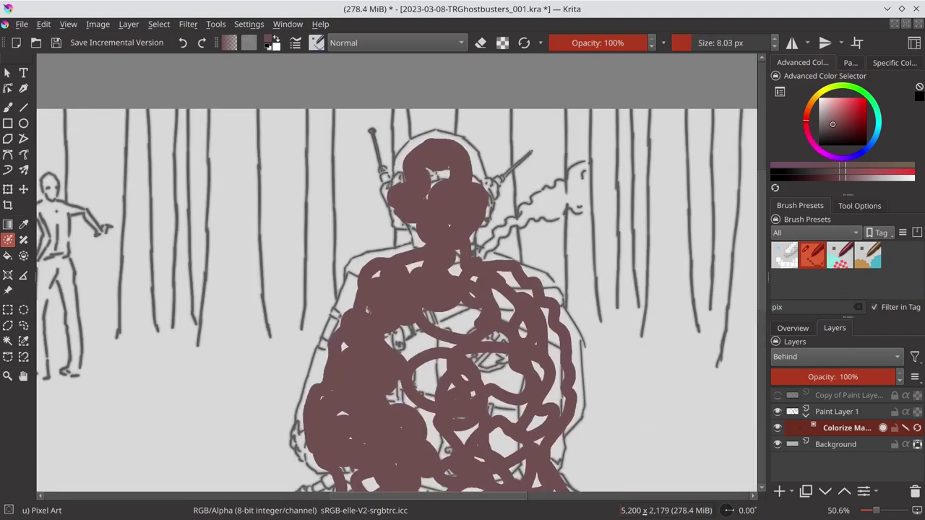
scroll(398, 274, down, 2)
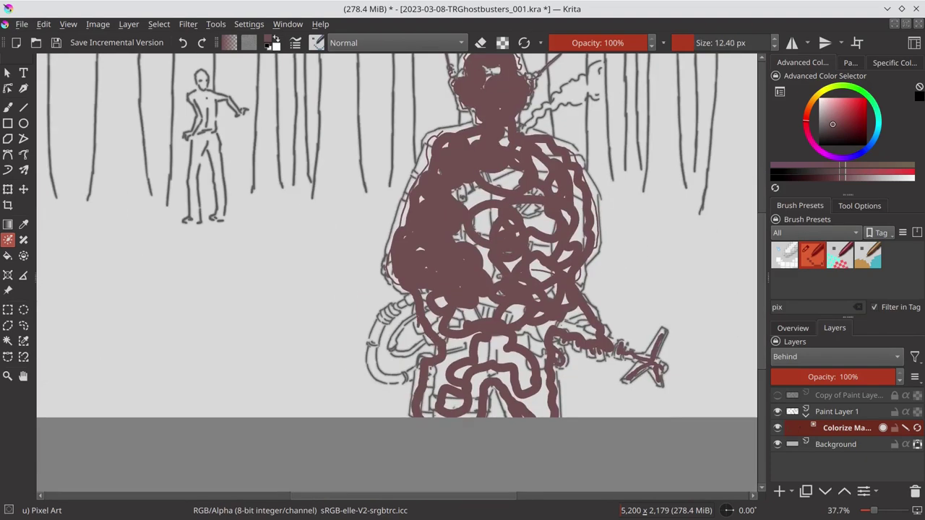
key(ctrl+s)
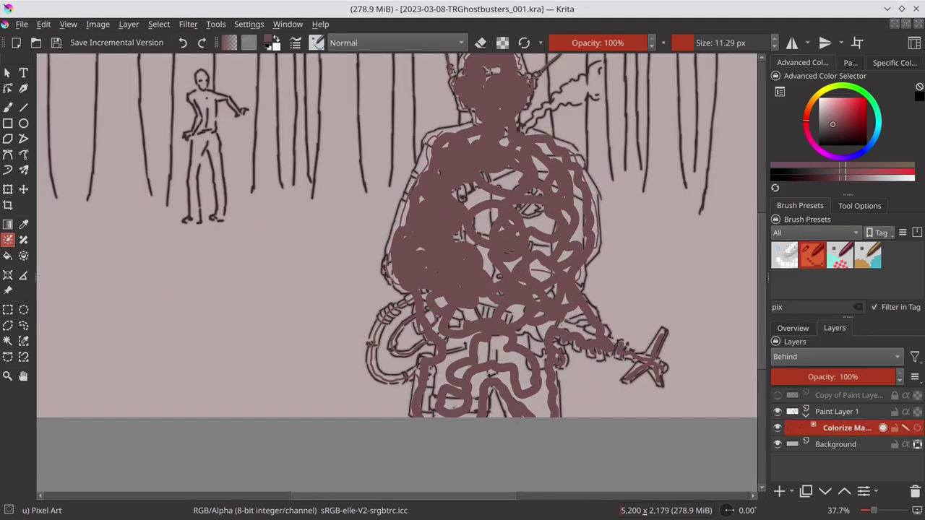
scroll(574, 274, down, 3)
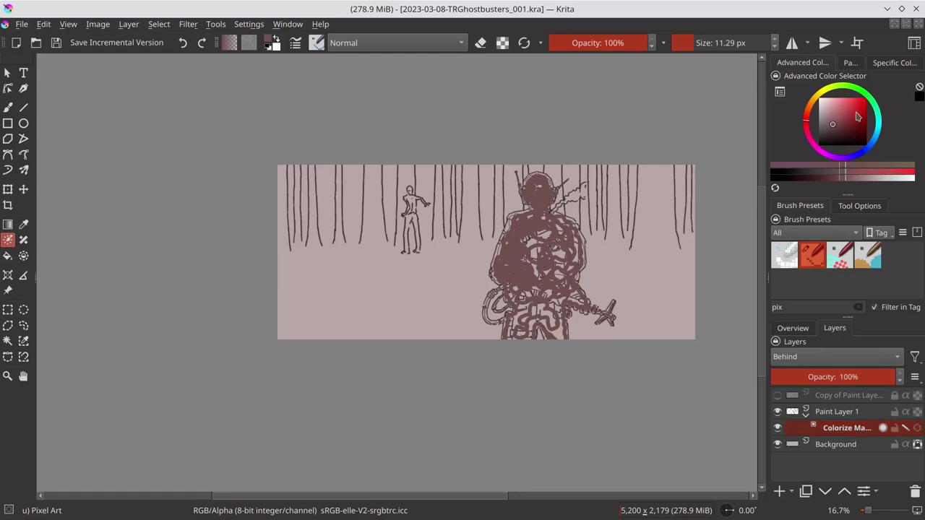
scroll(519, 284, up, 3)
Add red key strokes on the hose loop, the soldier's right side and the background
drag(466, 309, 498, 353)
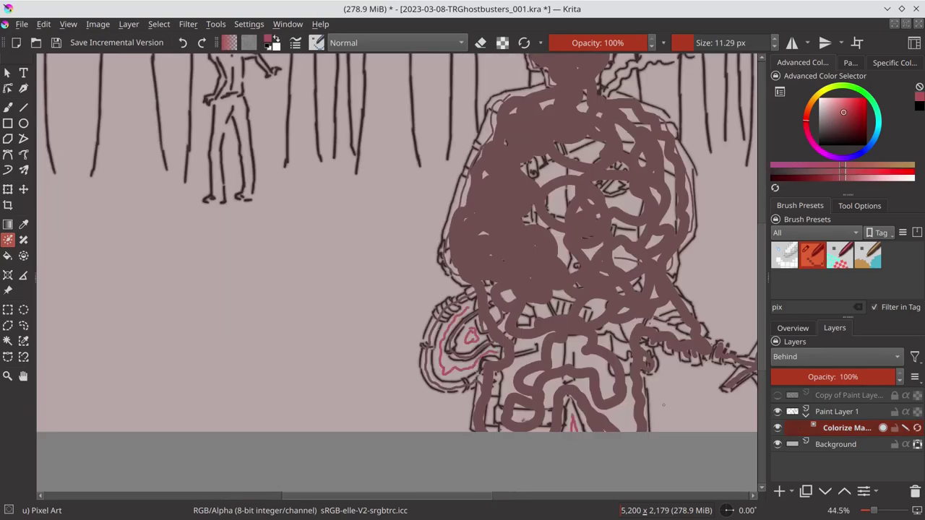
mouse_move(567, 437)
mouse_down()
mouse_move(650, 318)
mouse_move(556, 94)
mouse_up()
scroll(566, 324, down, 1)
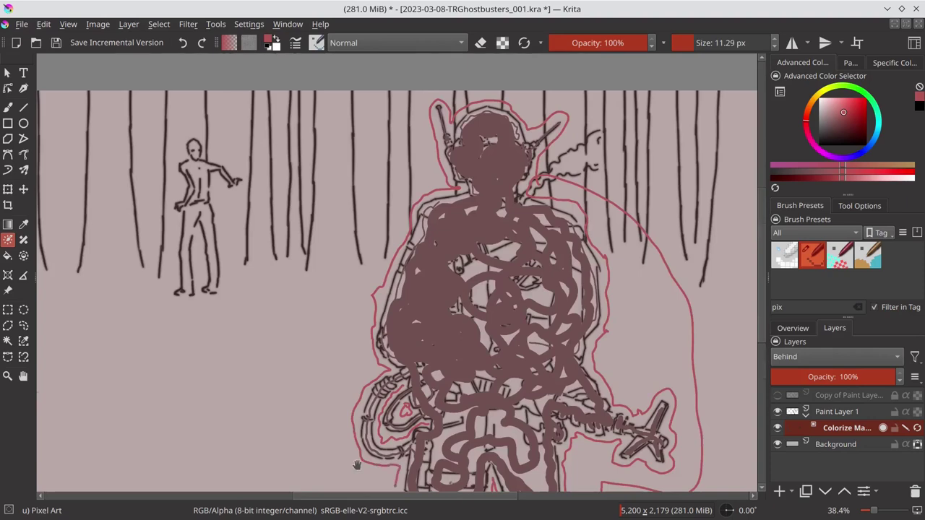
scroll(566, 324, down, 2)
mouse_move(249, 307)
mouse_down()
mouse_move(448, 277)
mouse_move(282, 246)
mouse_up()
mouse_move(506, 246)
mouse_down()
mouse_move(650, 325)
mouse_move(274, 343)
mouse_up()
Update the colorize mask fill and view the result without key strokes
click(859, 206)
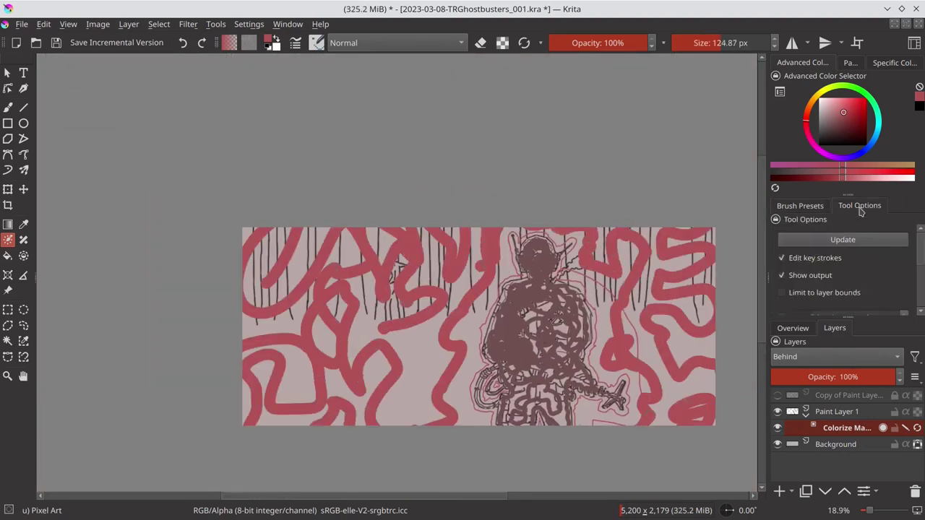
scroll(845, 275, down, 3)
click(917, 427)
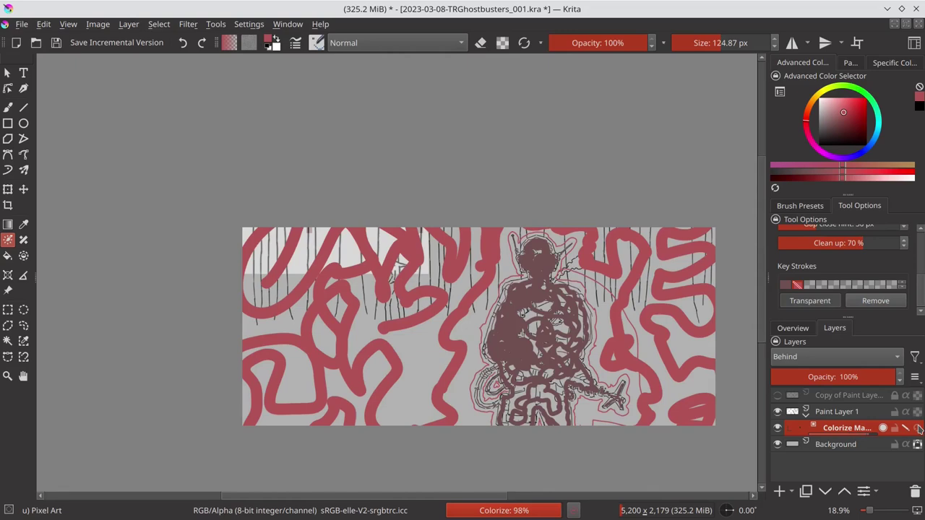
key(1)
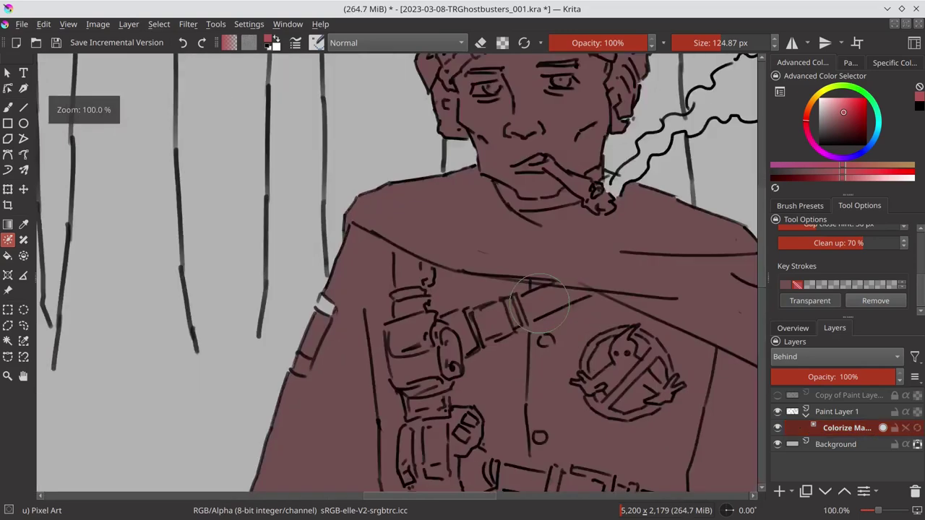
key(minus)
key(minus)
key(minus)
Inspect the maroon silhouette with the line art and background layer hidden
key(b)
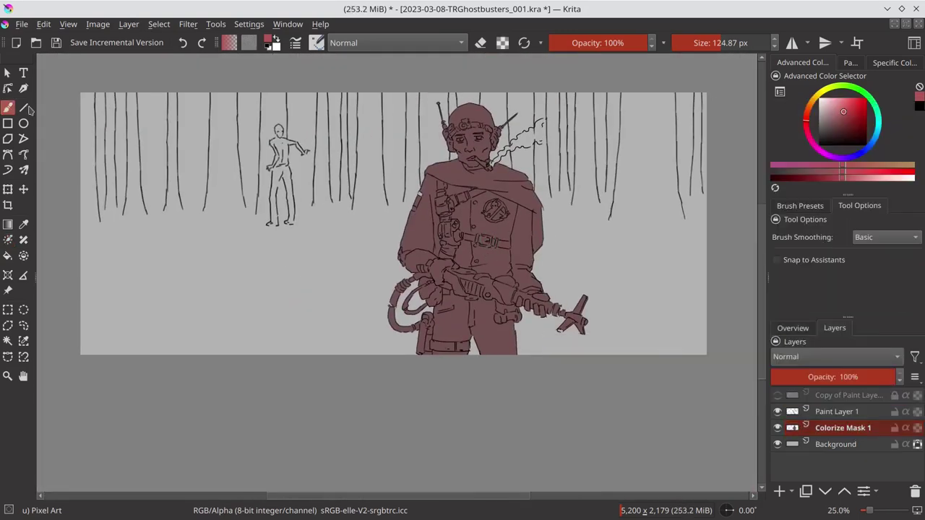
scroll(503, 357, up, 5)
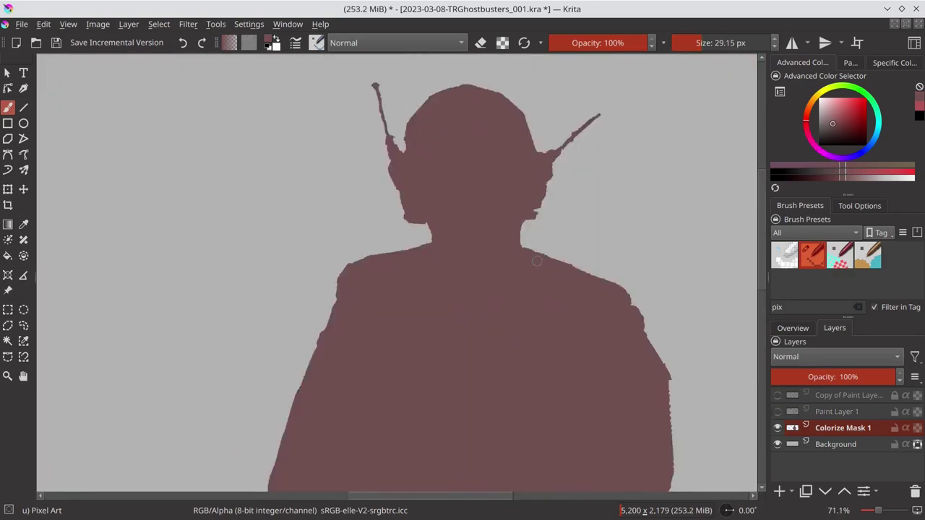
scroll(503, 356, down, 5)
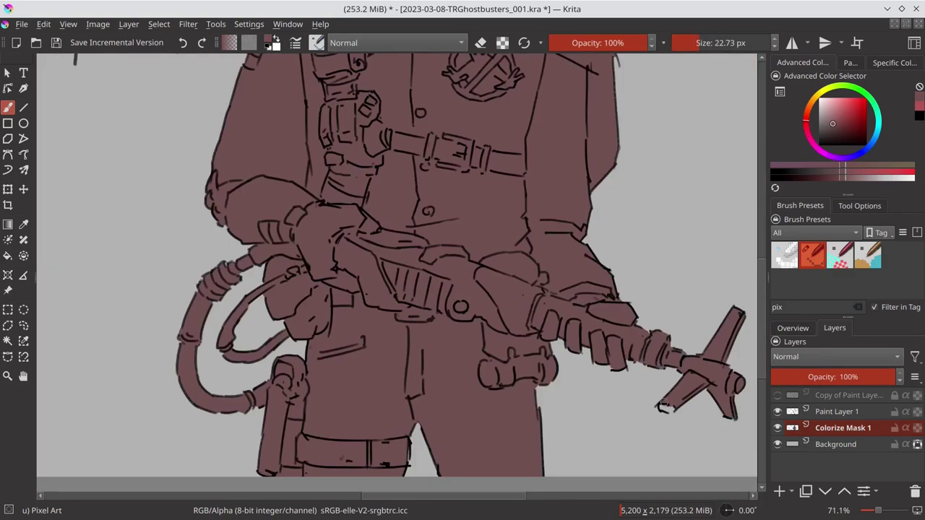
mouse_move(481, 393)
mouse_down()
mouse_move(600, 205)
mouse_move(484, 383)
mouse_up()
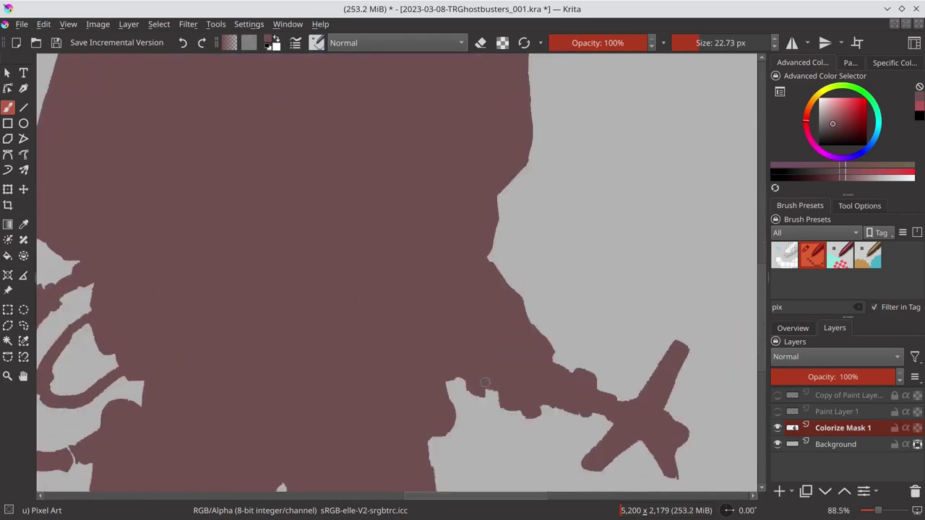
drag(432, 430, 393, 395)
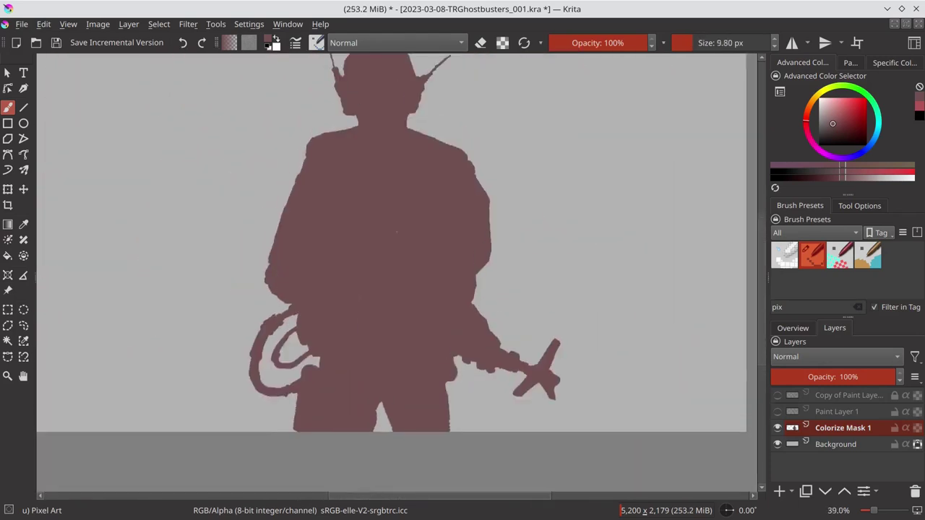
scroll(463, 225, down, 5)
click(777, 444)
Cancel the Gaussian Blur filter and show the Background and line-art layers again
click(188, 24)
click(289, 57)
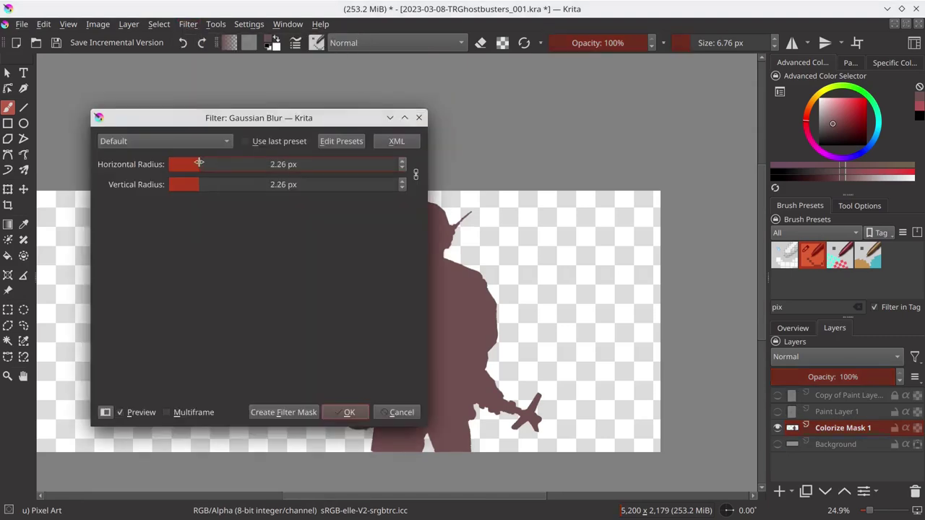
key(Escape)
click(778, 445)
click(778, 411)
Move the Colorize Mask above the line art and view the whole sketch
click(7, 341)
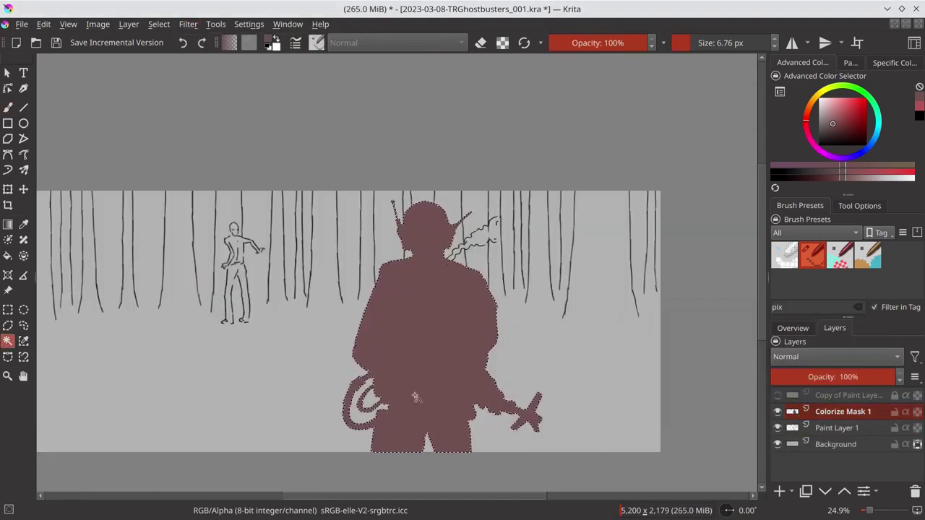
key(1)
key(b)
key(minus)
key(minus)
key(minus)
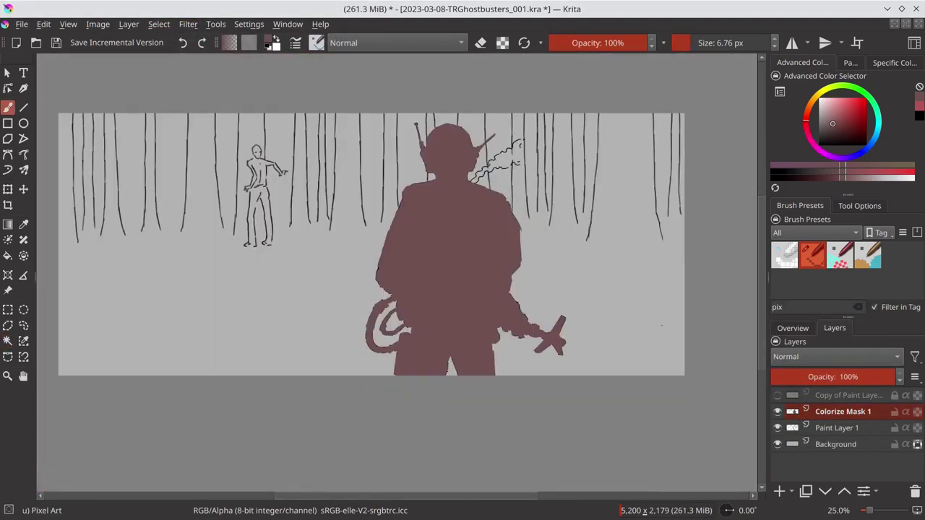
right_click(775, 282)
key(Escape)
Select the Background layer and save the document
click(837, 444)
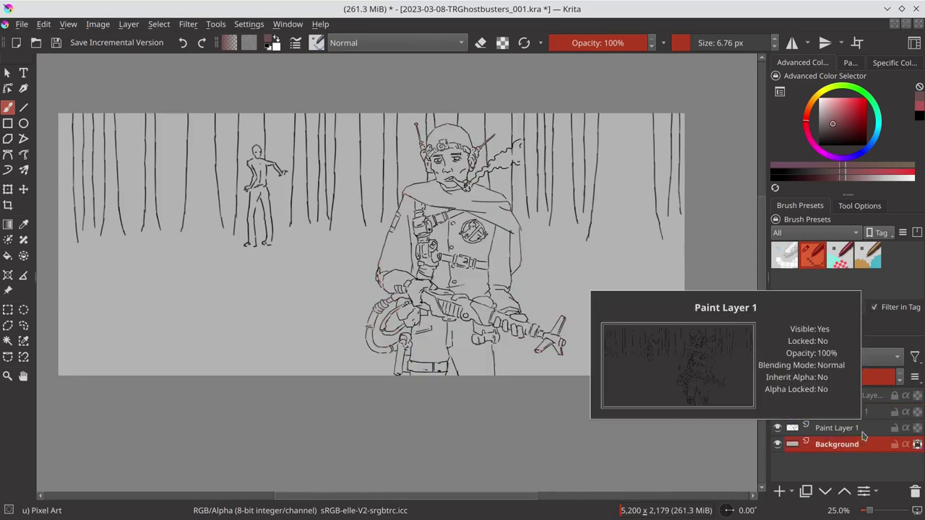
key(ctrl+s)
key(minus)
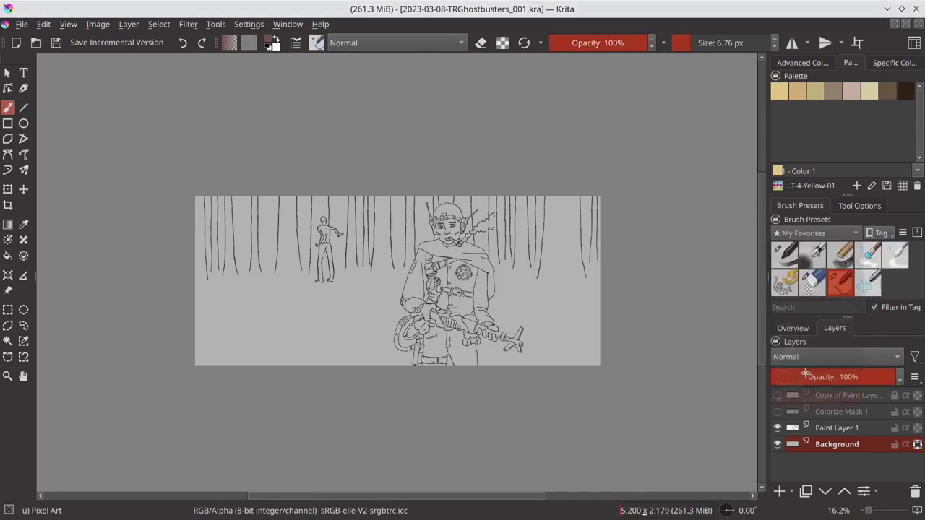
Paint dark tree trunks across the top of the forest with a large textured brush
click(784, 282)
click(906, 90)
mouse_move(206, 202)
mouse_down()
mouse_move(245, 263)
mouse_move(310, 263)
mouse_up()
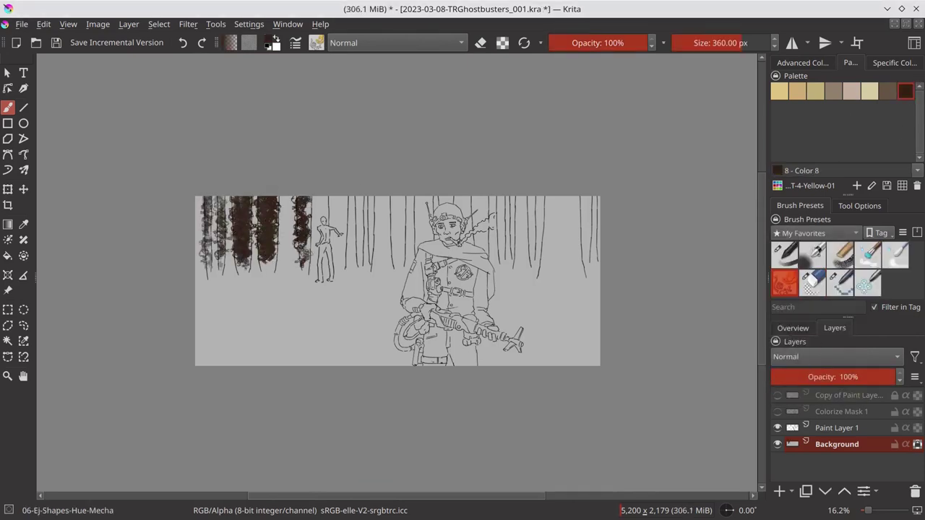
drag(296, 202, 347, 239)
drag(206, 202, 310, 263)
drag(325, 203, 350, 246)
drag(354, 199, 405, 263)
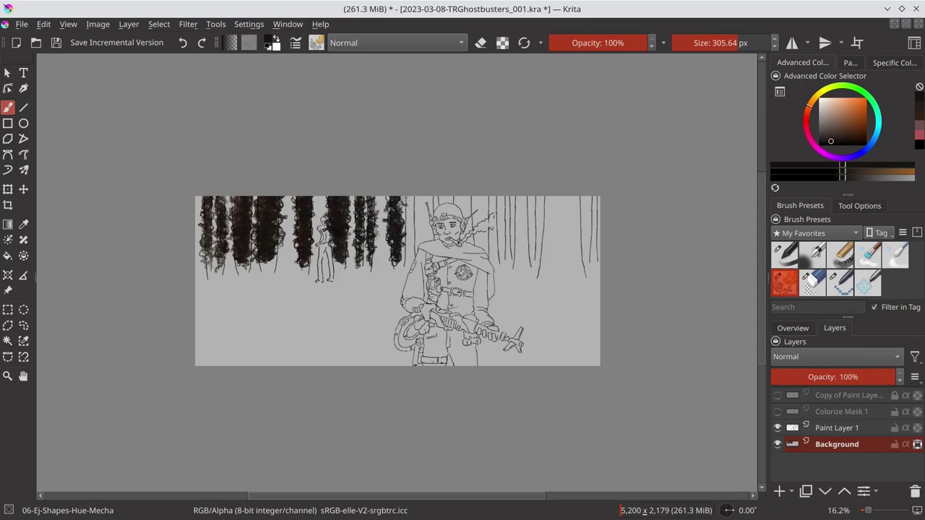
mouse_move(398, 199)
mouse_down()
mouse_move(448, 210)
mouse_move(513, 206)
mouse_move(531, 239)
mouse_up()
drag(582, 198, 589, 260)
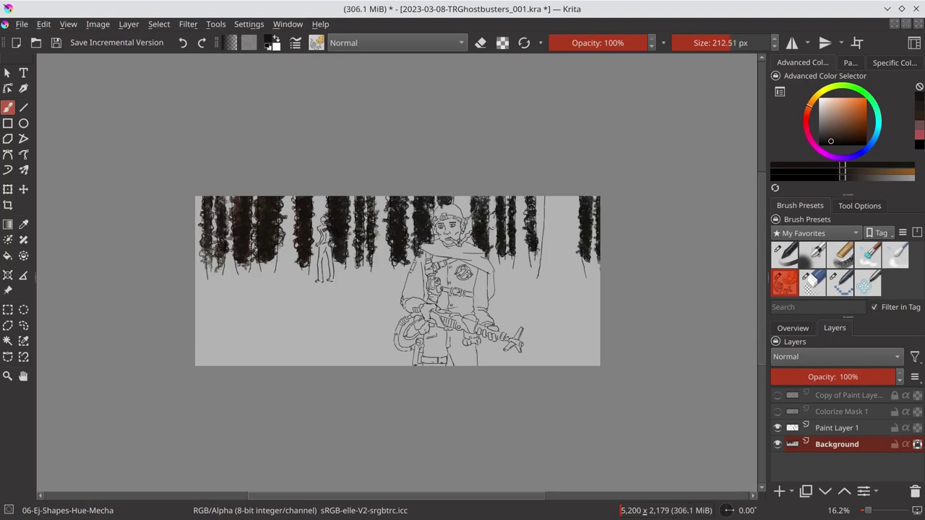
Paint yellow foliage along the ground and brownish-grey mist over the tree trunks
click(850, 62)
click(887, 91)
drag(202, 347, 393, 354)
drag(311, 347, 596, 340)
drag(289, 198, 311, 279)
drag(213, 199, 361, 253)
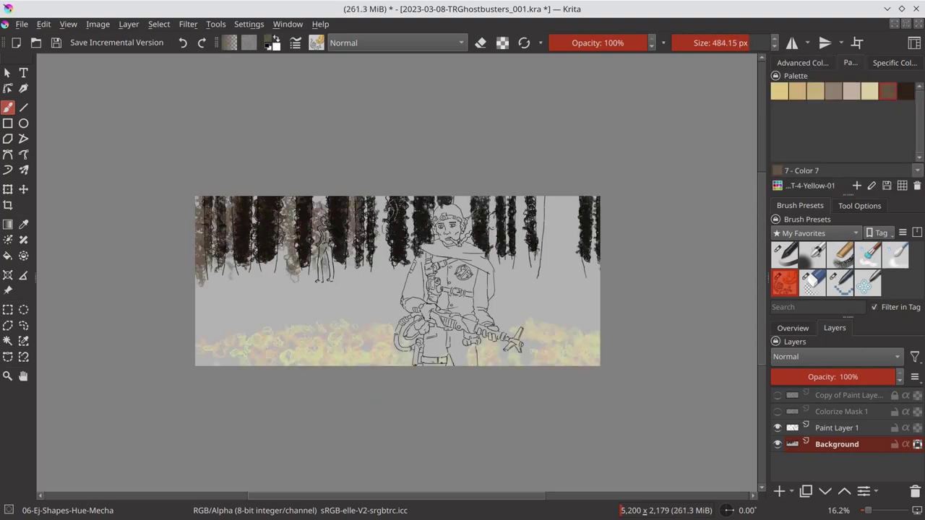
mouse_move(369, 199)
mouse_down()
mouse_move(398, 274)
mouse_move(459, 214)
mouse_move(531, 267)
mouse_up()
drag(535, 199, 549, 289)
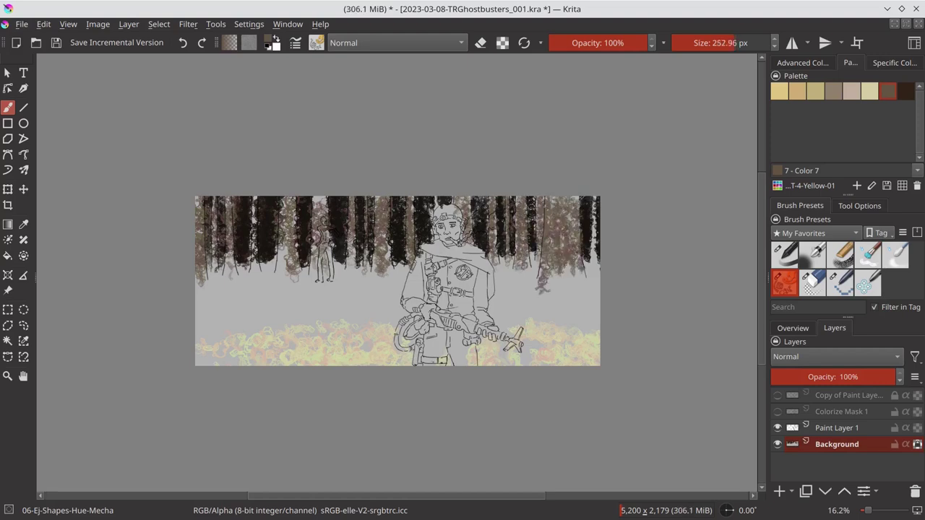
drag(585, 199, 596, 270)
drag(318, 199, 281, 271)
mouse_move(251, 199)
mouse_down()
mouse_move(253, 278)
mouse_move(332, 289)
mouse_up()
Paint a dark grey-brown band and strokes through the middle and lower forest
click(802, 62)
drag(199, 275, 412, 303)
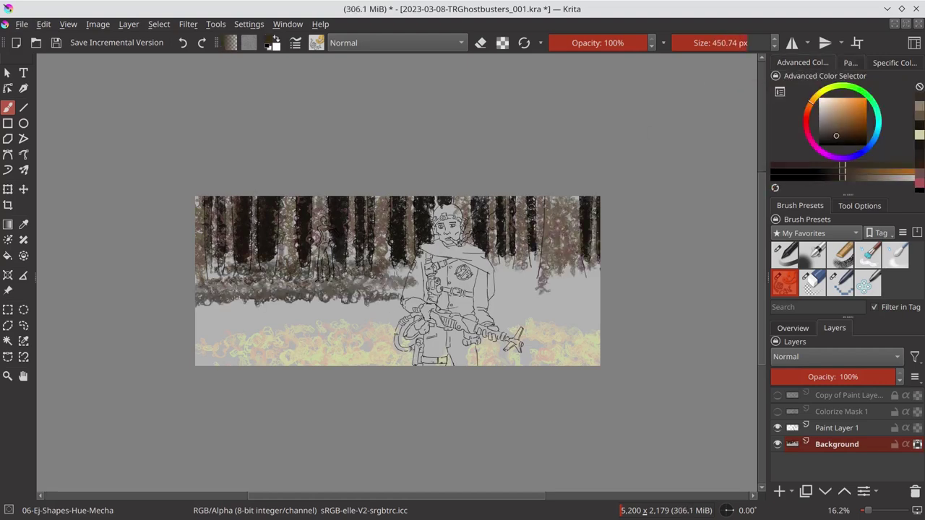
drag(491, 282, 596, 303)
drag(380, 260, 411, 278)
drag(199, 333, 415, 318)
drag(487, 299, 592, 343)
drag(332, 339, 210, 343)
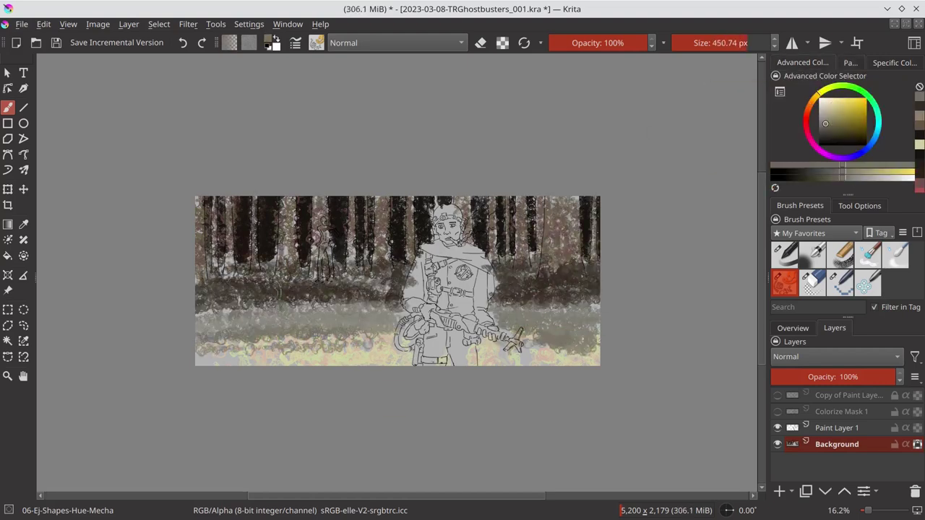
Adjust the colours with Curves (Ctrl+M) and Hue/Saturation (Ctrl+U)
key(ctrl+m)
click(196, 300)
key(Return)
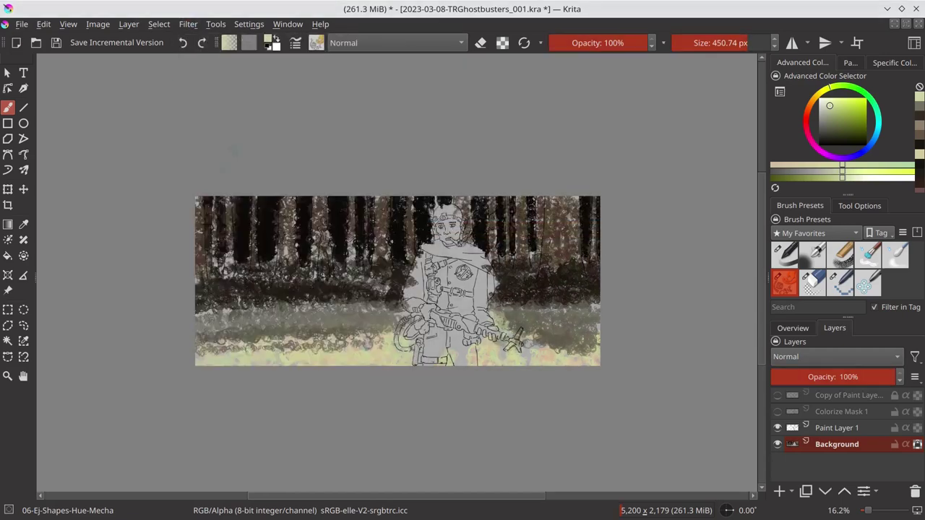
key(ctrl+u)
key(Return)
Dab pink skin colour onto the soldier's face, adjusting the brush size
ctrl+click(336, 251)
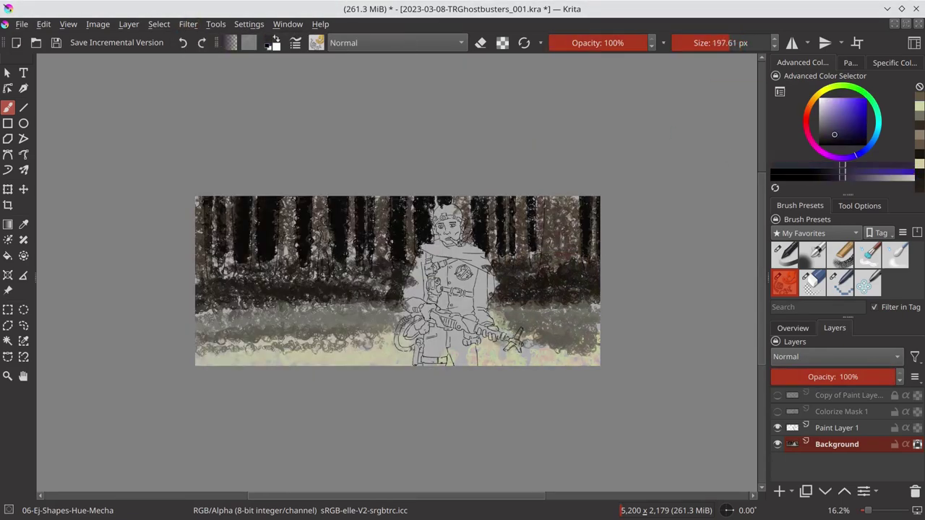
ctrl+click(326, 250)
click(446, 224)
drag(453, 304, 437, 304)
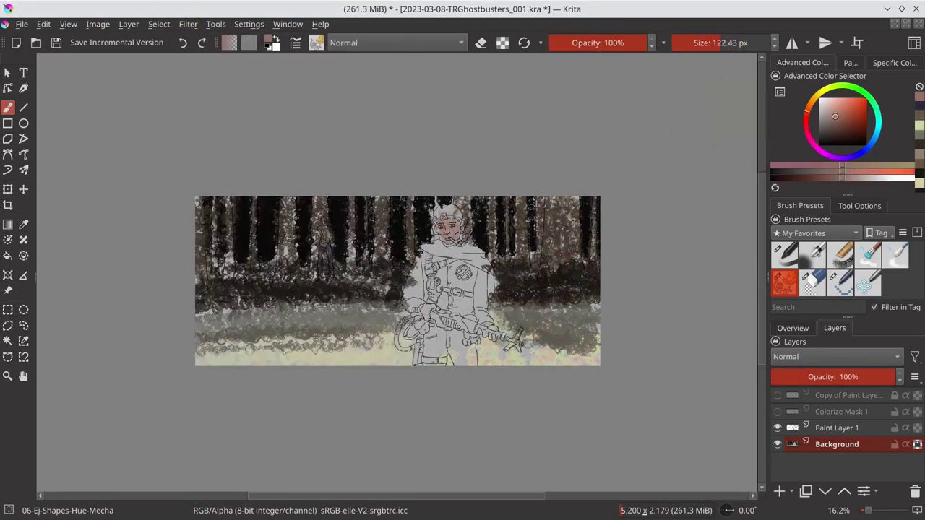
drag(419, 260, 426, 299)
Paint orange over the soldier's torso and darken the area around the gun
click(839, 87)
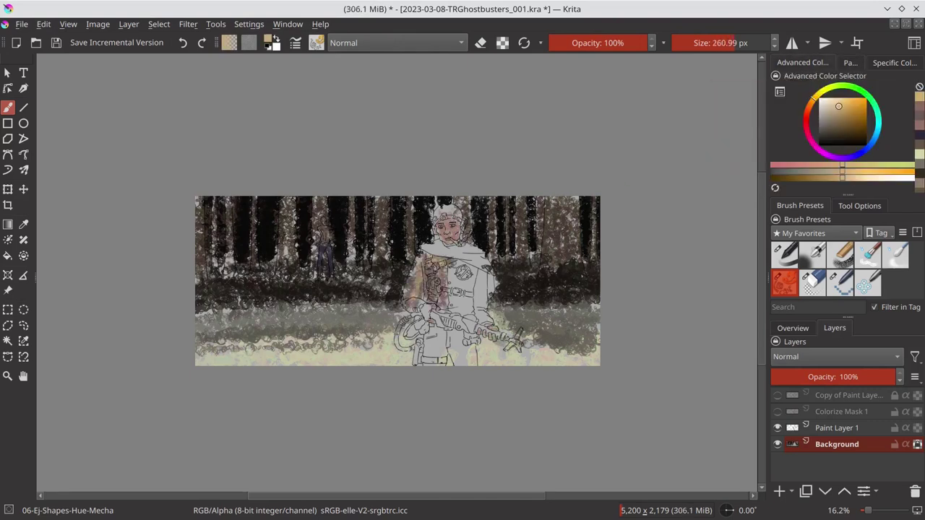
mouse_move(433, 264)
mouse_down()
mouse_move(441, 304)
mouse_move(519, 350)
mouse_up()
ctrl+click(519, 264)
click(850, 62)
drag(465, 315, 478, 344)
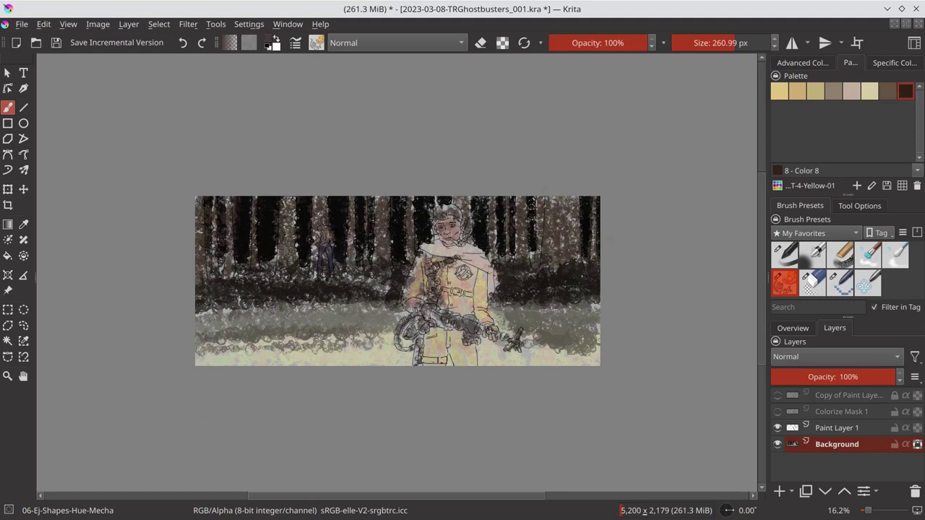
click(840, 254)
click(802, 62)
Shade the soldier's jacket, head and legs darker in Multiply blending
key(alt+shift+m)
drag(419, 282, 415, 299)
drag(430, 253, 477, 275)
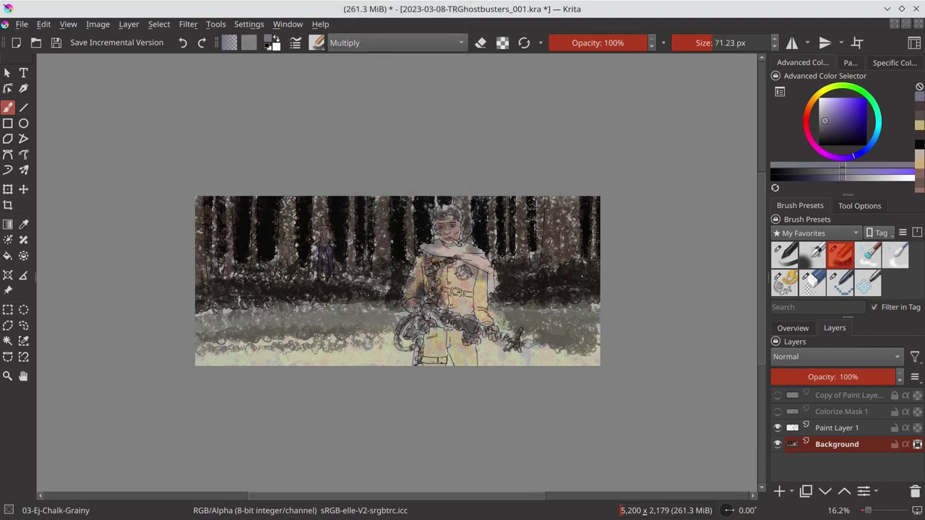
drag(448, 216, 478, 311)
drag(488, 275, 426, 317)
drag(434, 271, 405, 340)
drag(423, 325, 419, 365)
drag(451, 329, 477, 339)
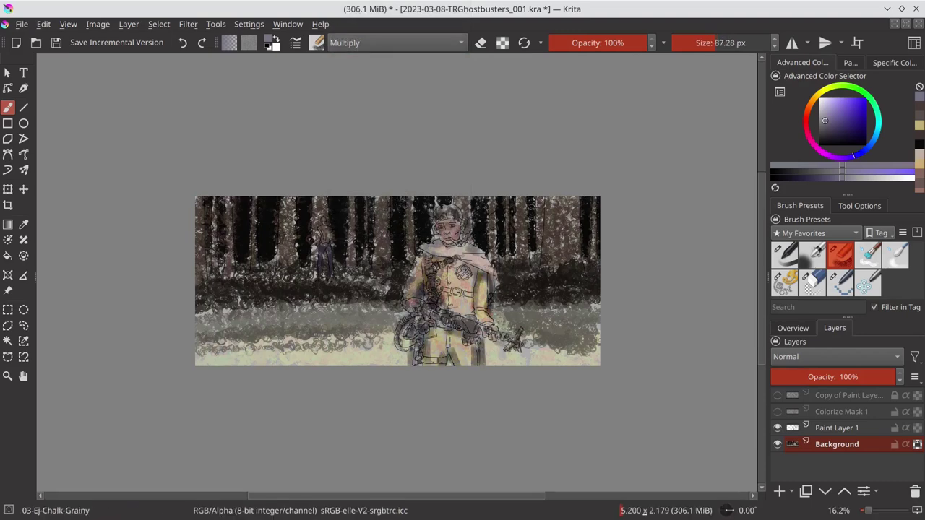
mouse_move(463, 234)
mouse_down()
mouse_move(468, 244)
mouse_move(433, 318)
mouse_up()
Add reddish Color Dodge highlights on the soldier, try Color blending, then return to Normal
click(396, 43)
drag(415, 274, 459, 357)
click(792, 328)
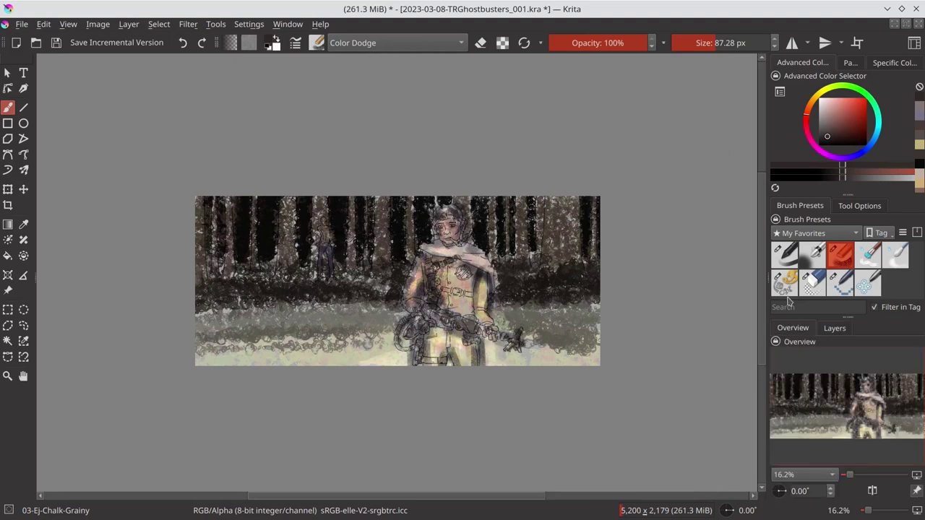
click(396, 43)
click(426, 53)
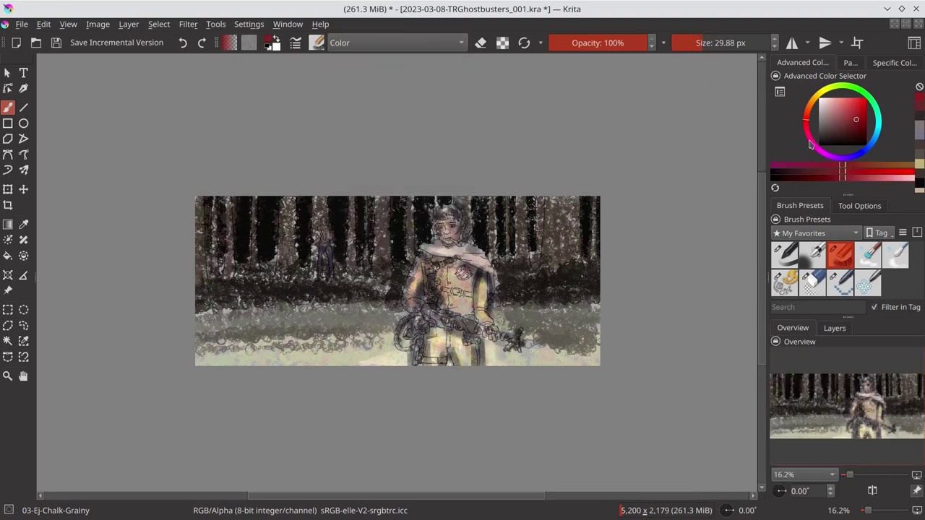
key(alt+shift+n)
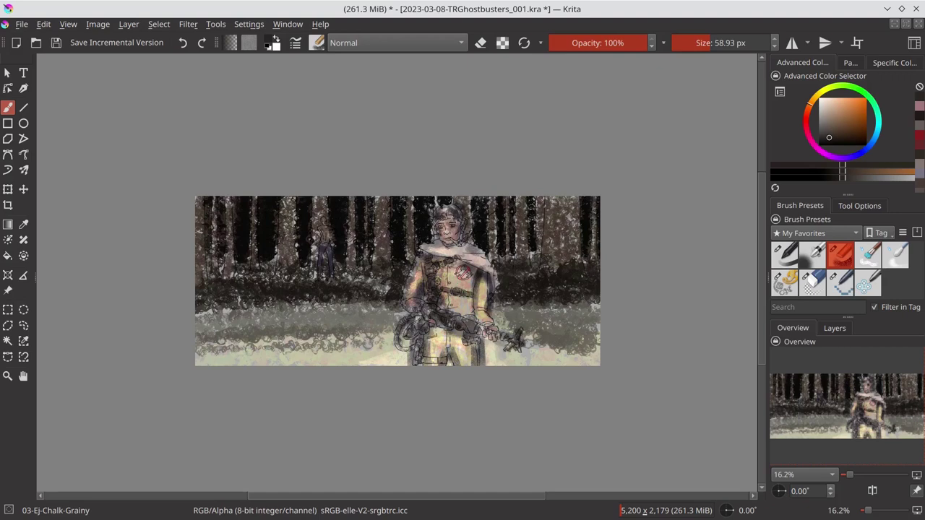
Add dark marks around the rifle and paint a faint dark band across the top
drag(458, 320, 502, 338)
drag(419, 315, 430, 328)
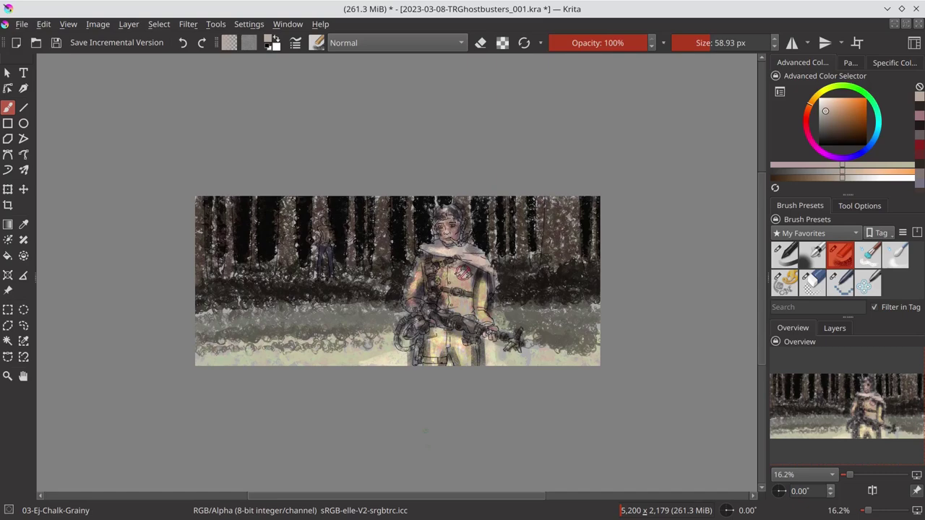
click(396, 43)
click(375, 90)
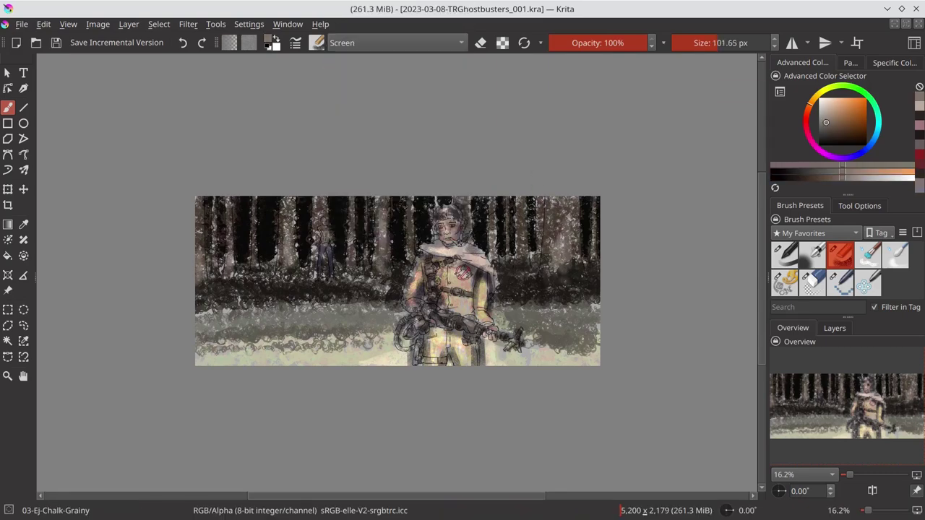
key(/)
drag(202, 217, 557, 182)
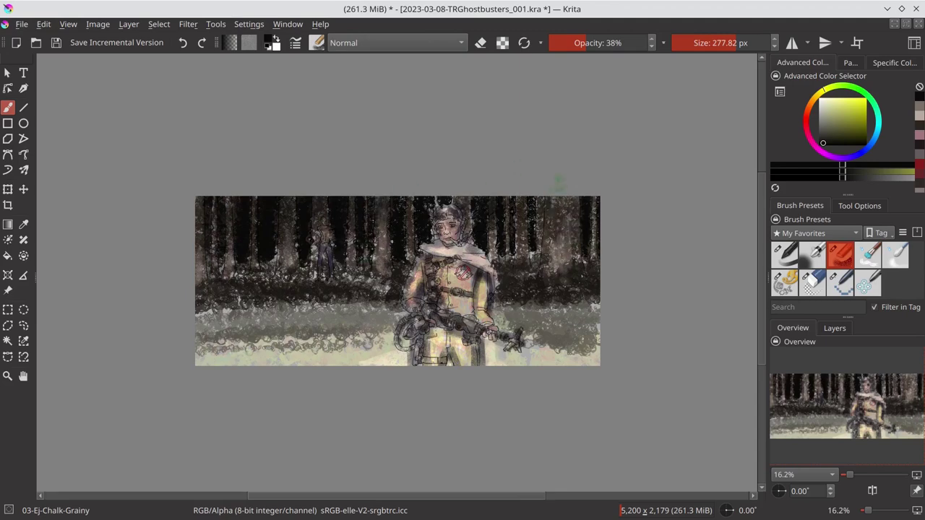
key(ctrl+z)
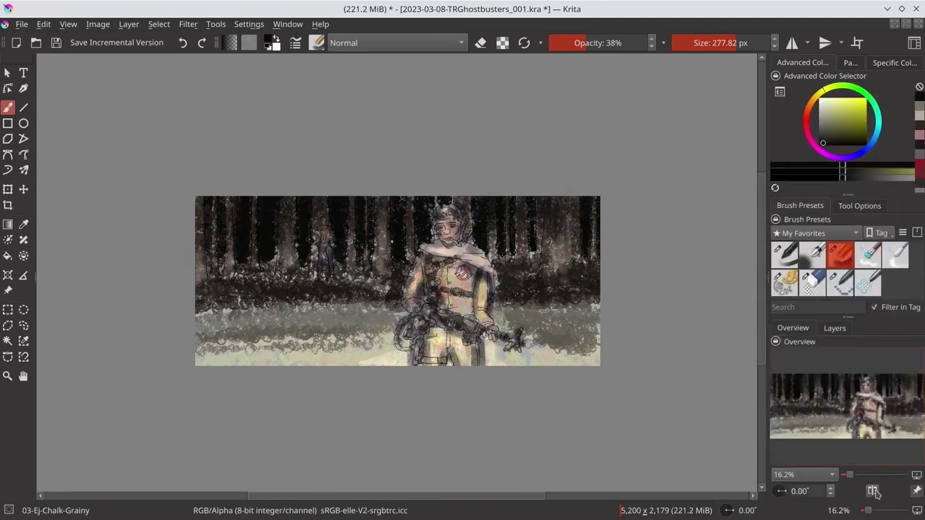
Mirror the view, merge the line layer down, and blend the left forest with Blender-Textured
key(m)
right_click(838, 428)
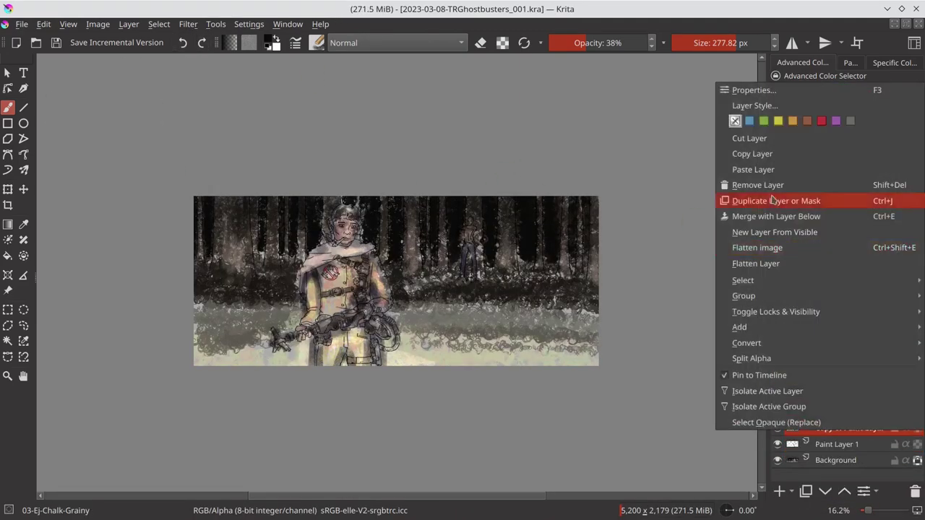
click(751, 221)
click(811, 328)
click(867, 255)
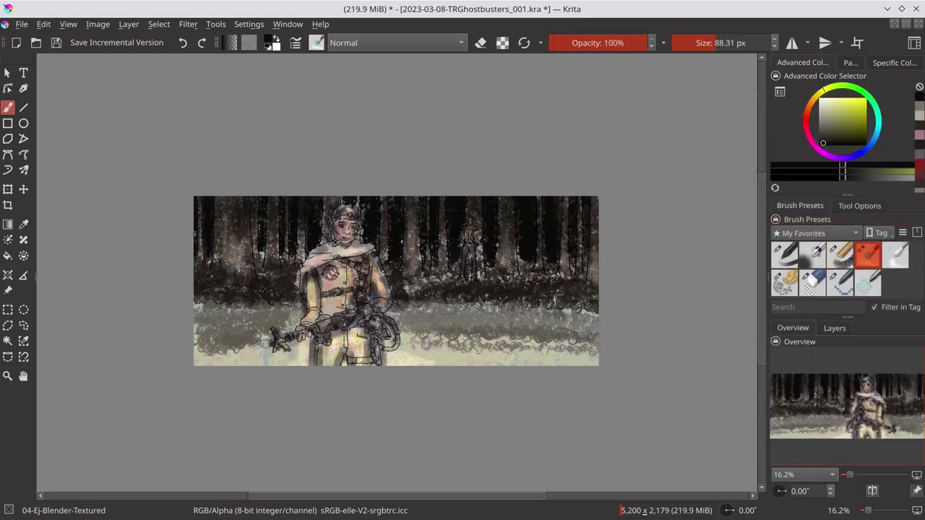
drag(217, 267, 243, 203)
mouse_move(213, 293)
mouse_down()
mouse_move(296, 303)
mouse_move(274, 304)
mouse_up()
Select around the soldier and smooth the right foreground ground into light mist
click(159, 24)
click(180, 87)
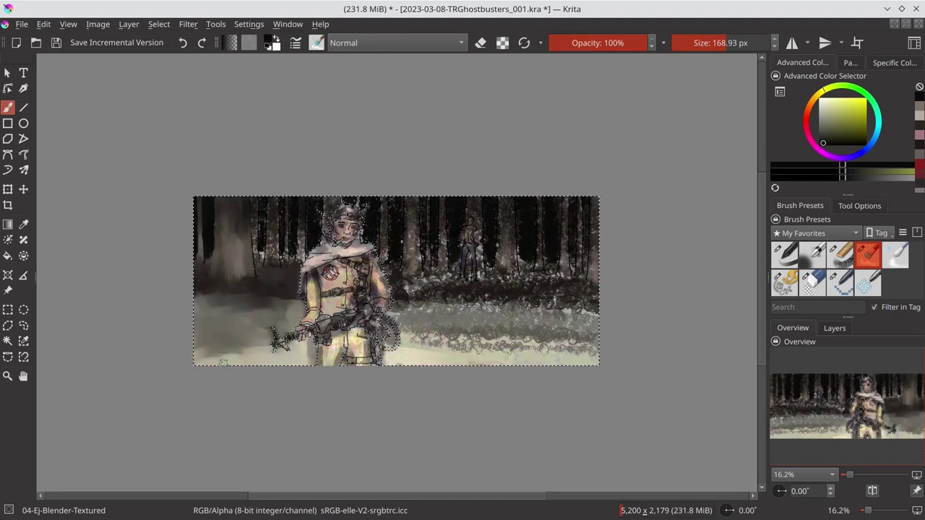
drag(416, 342, 578, 340)
drag(393, 307, 578, 322)
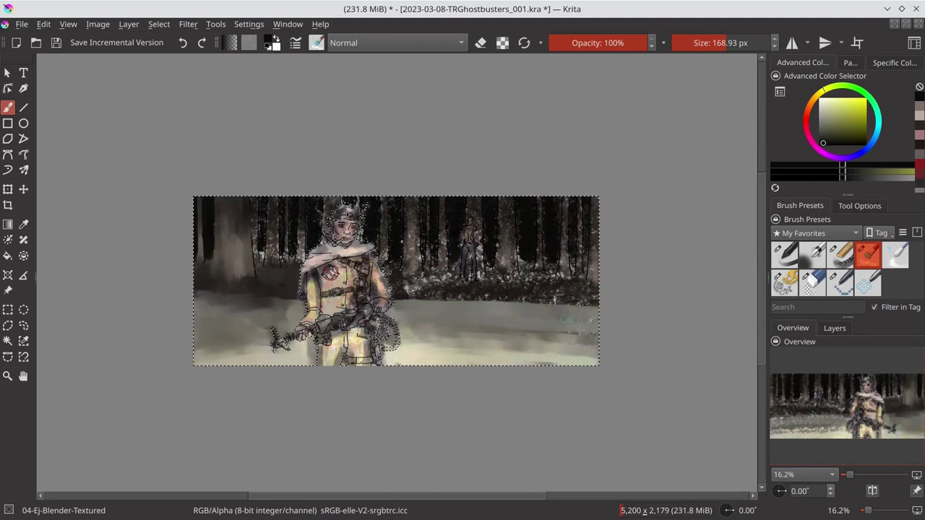
mouse_move(419, 289)
mouse_down()
mouse_move(397, 275)
mouse_move(394, 213)
mouse_up()
key(bracketleft)
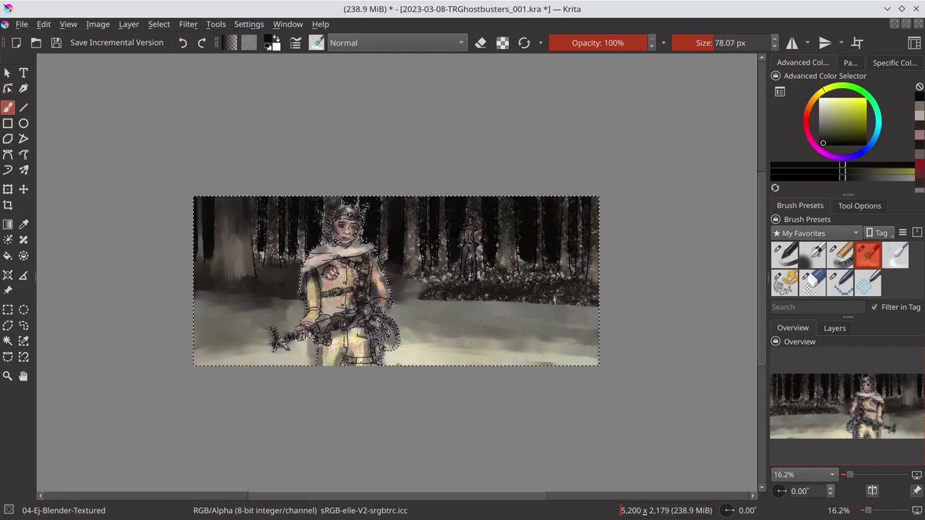
drag(260, 260, 261, 250)
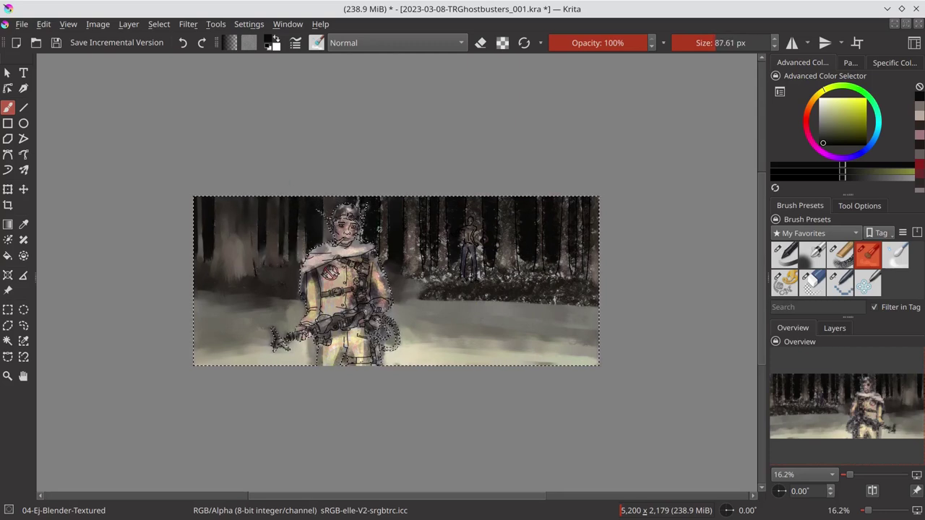
Soften and grey the trunks behind the soldier and lighten bushes near the distant figure
mouse_move(385, 242)
mouse_down()
mouse_move(423, 267)
mouse_move(433, 239)
mouse_move(426, 282)
mouse_up()
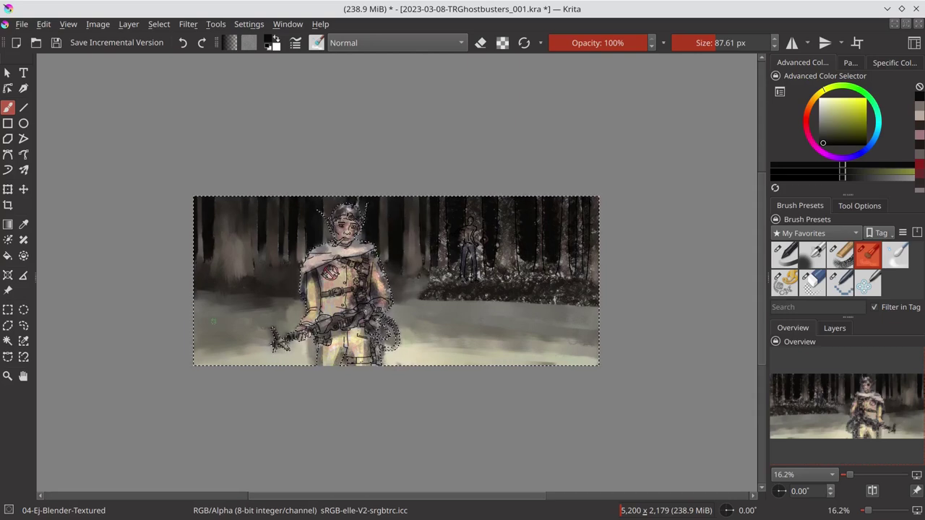
mouse_move(421, 236)
mouse_down()
mouse_move(441, 249)
mouse_move(433, 286)
mouse_move(461, 222)
mouse_move(470, 282)
mouse_move(480, 227)
mouse_up()
key(bracketleft)
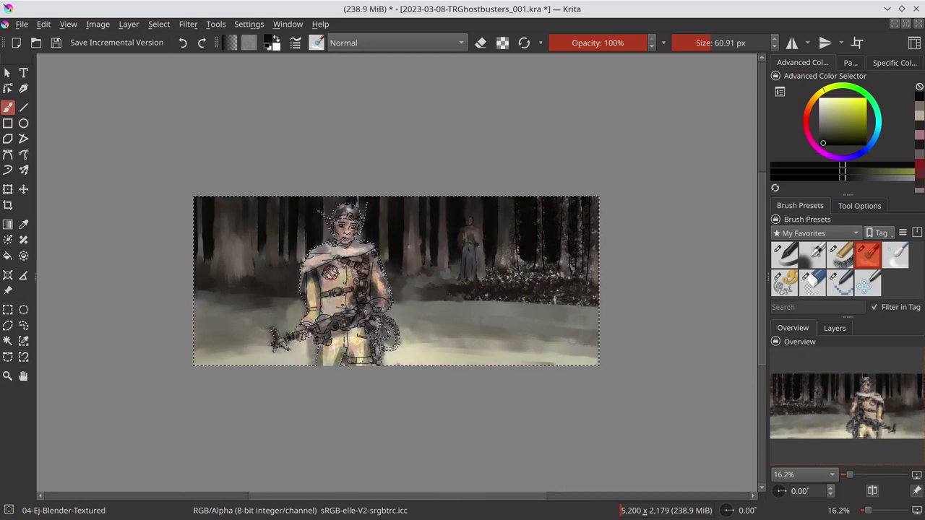
mouse_move(506, 244)
mouse_down()
mouse_move(499, 276)
mouse_move(483, 282)
mouse_up()
drag(538, 261, 520, 280)
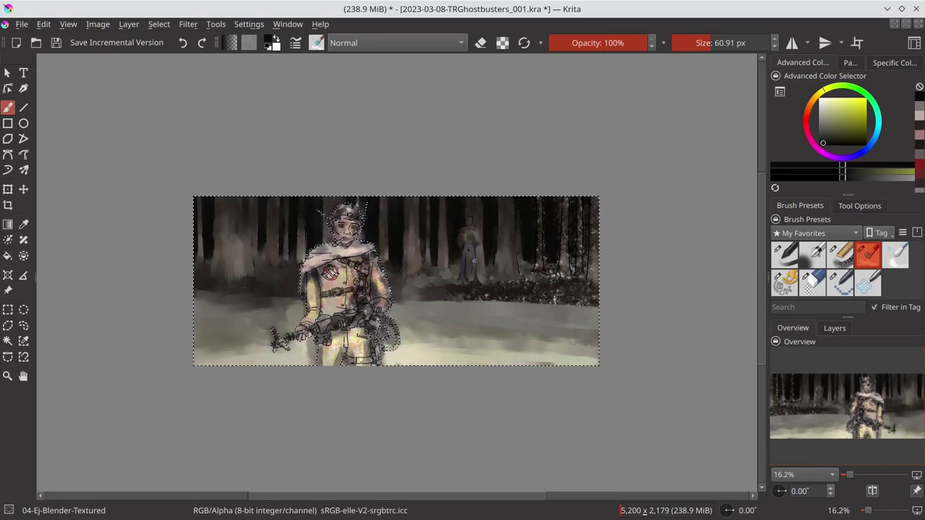
Lighten the dark right bushes, add trunks at the right edge, save, and invert the selection
key(bracketright)
key(bracketright)
key(bracketright)
mouse_move(434, 297)
mouse_down()
mouse_move(514, 297)
mouse_move(542, 278)
mouse_move(571, 300)
mouse_up()
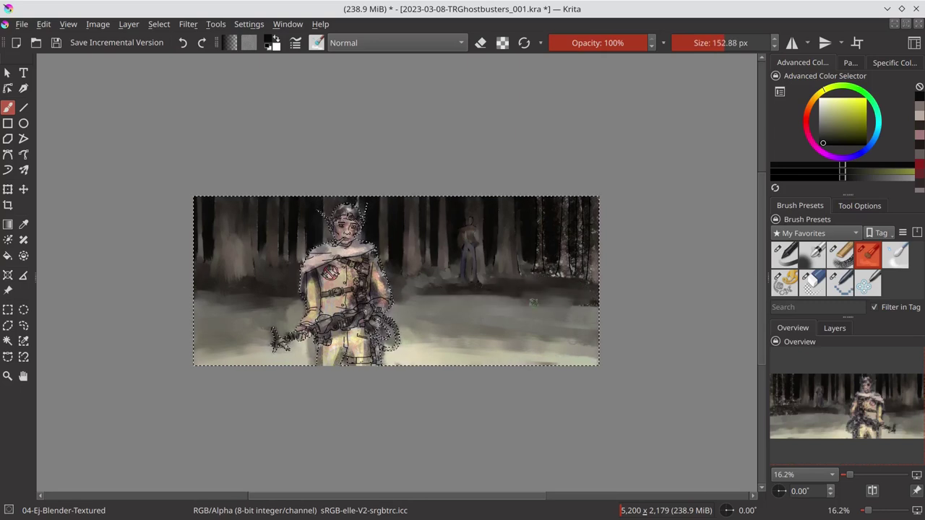
mouse_move(506, 302)
mouse_down()
mouse_move(424, 281)
mouse_move(392, 338)
mouse_up()
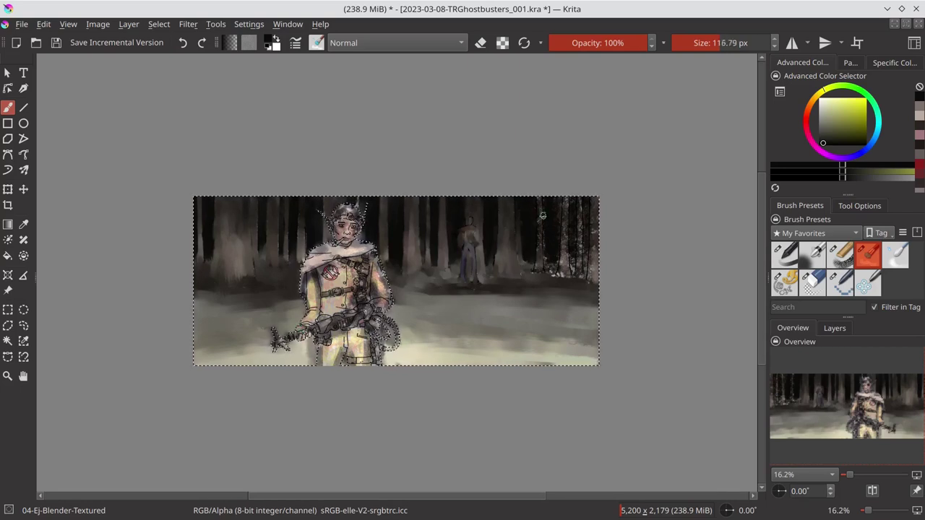
key(bracketleft)
mouse_move(543, 245)
mouse_down()
mouse_move(556, 276)
mouse_move(579, 212)
mouse_up()
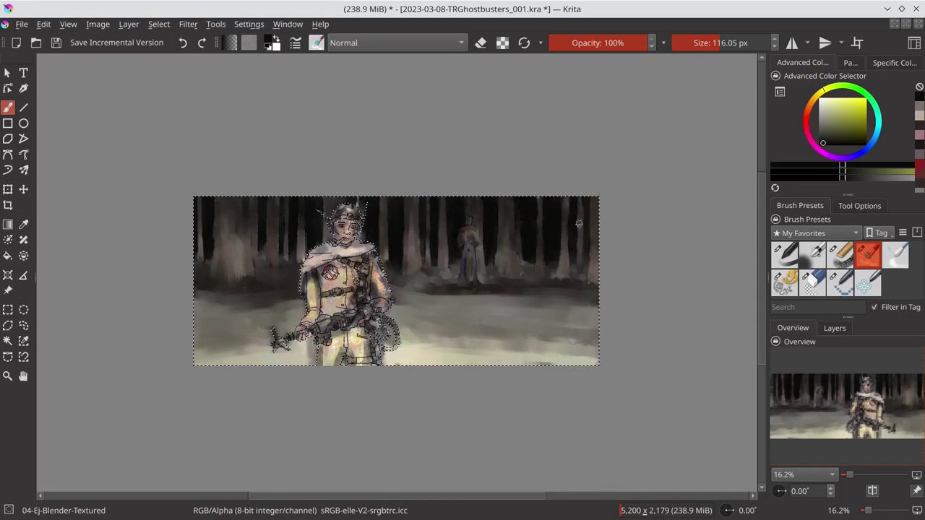
key(ctrl+s)
click(160, 24)
click(190, 86)
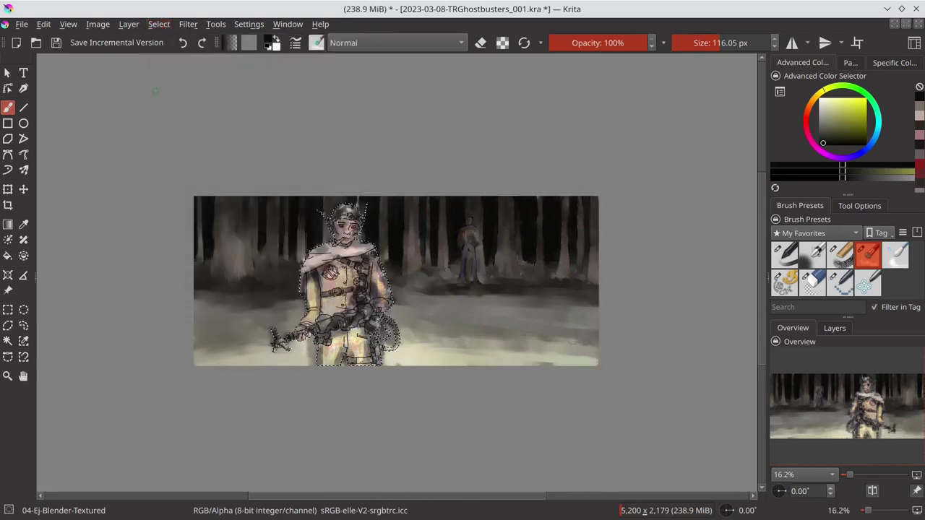
Pick a yellow paint colour, swap to blue, and save the painting
key(slash)
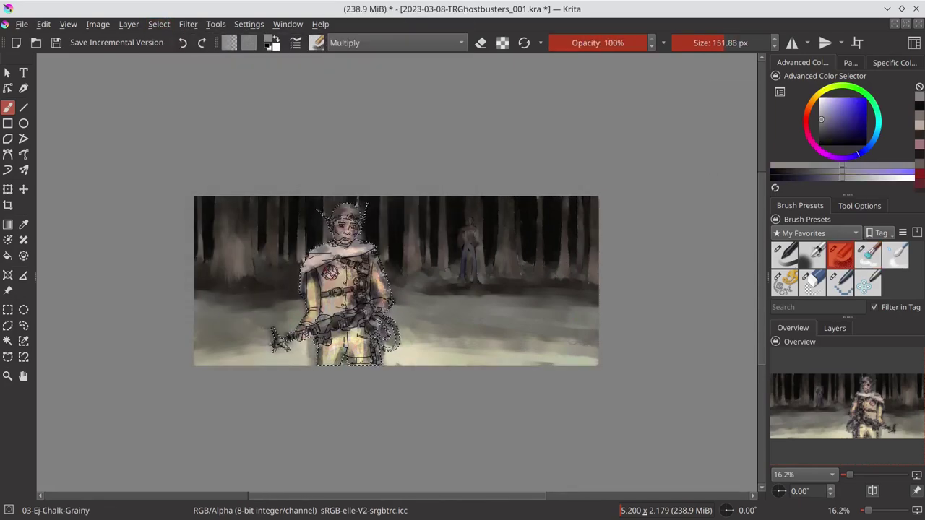
click(159, 24)
key(Escape)
click(826, 103)
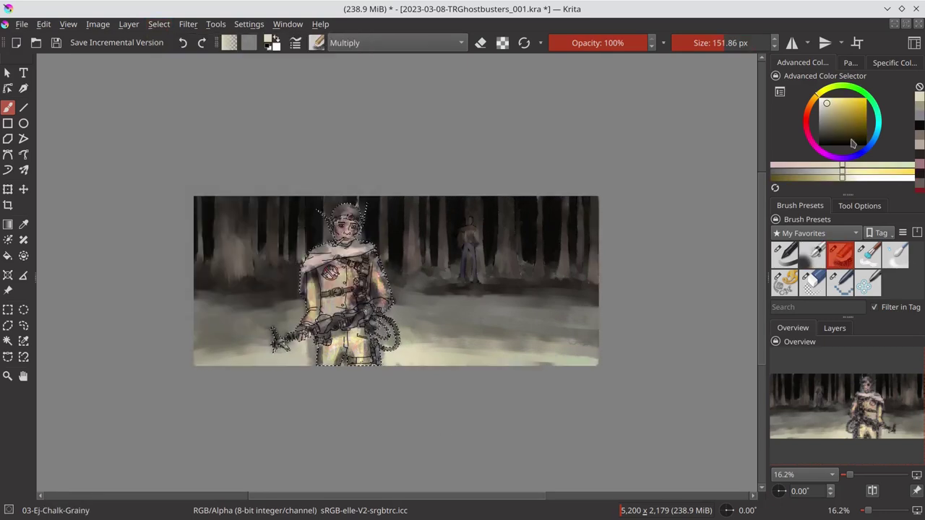
key(x)
key(ctrl+s)
Smear the chest badge and shoulders and brighten the belt with the Blender-Textured brush
key(slash)
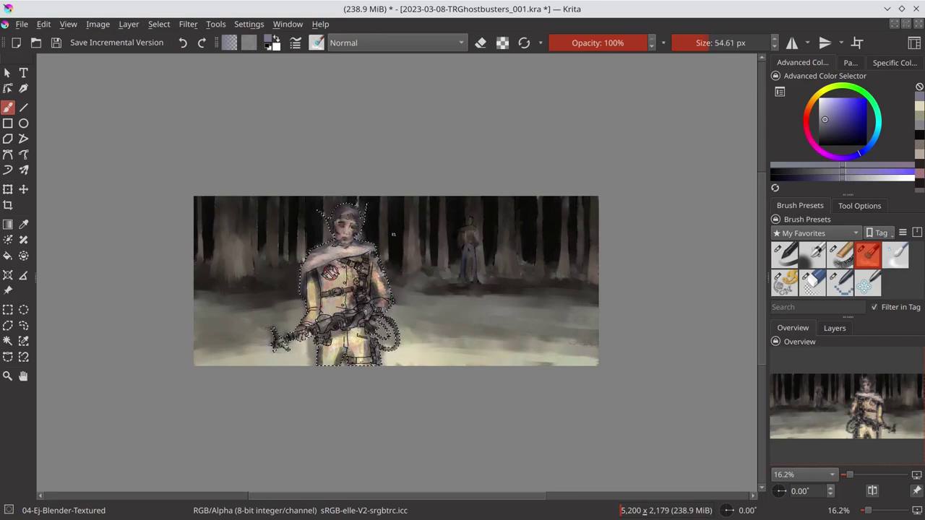
drag(355, 260, 331, 275)
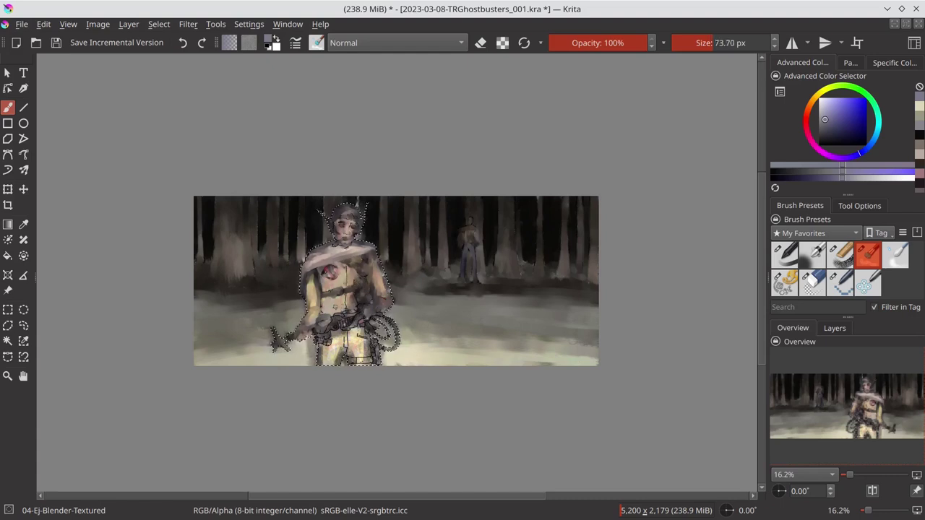
key(bracketleft)
mouse_move(354, 297)
mouse_down()
mouse_move(336, 312)
mouse_move(345, 342)
mouse_up()
key(bracketright)
key(bracketright)
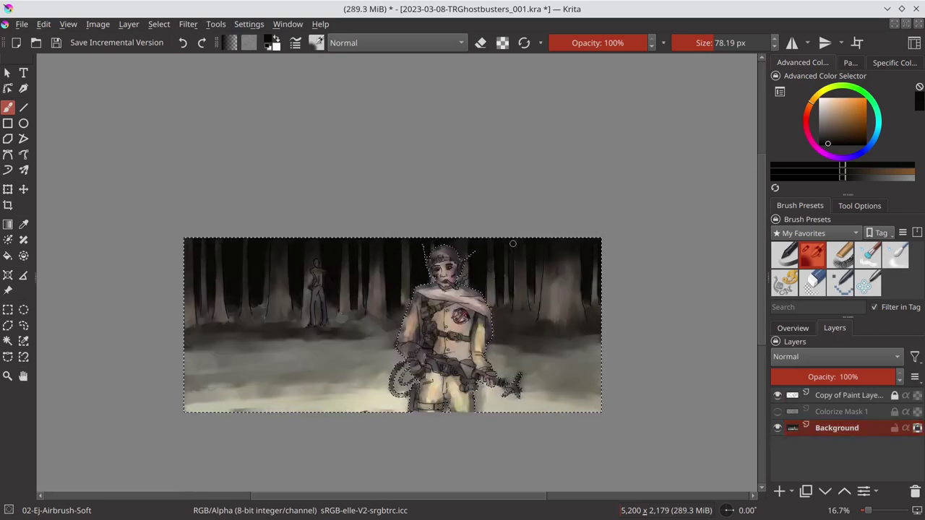
Darken the tree trunks, hide the copied paint layer, and sample a warm dark brown
drag(512, 243, 532, 296)
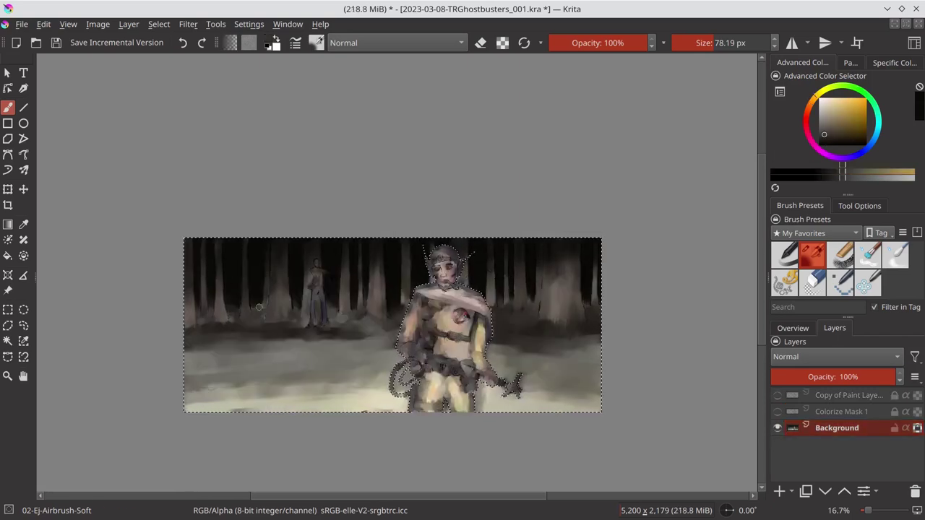
ctrl+click(232, 316)
ctrl+click(232, 316)
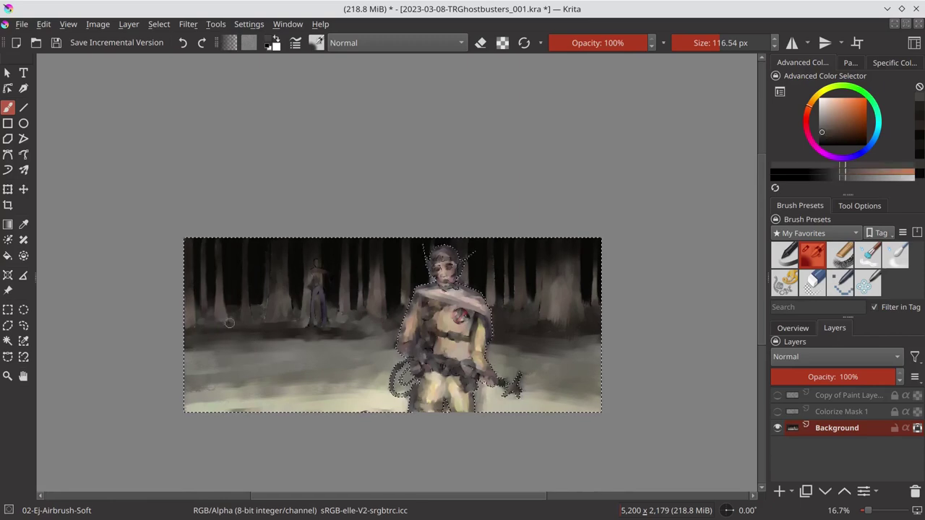
ctrl+click(260, 301)
mouse_move(260, 301)
mouse_down()
mouse_move(304, 323)
mouse_move(375, 290)
mouse_move(381, 275)
mouse_up()
Repaint the figure's side lighter and broadly lighten the lower ground in light yellow
drag(405, 310, 409, 362)
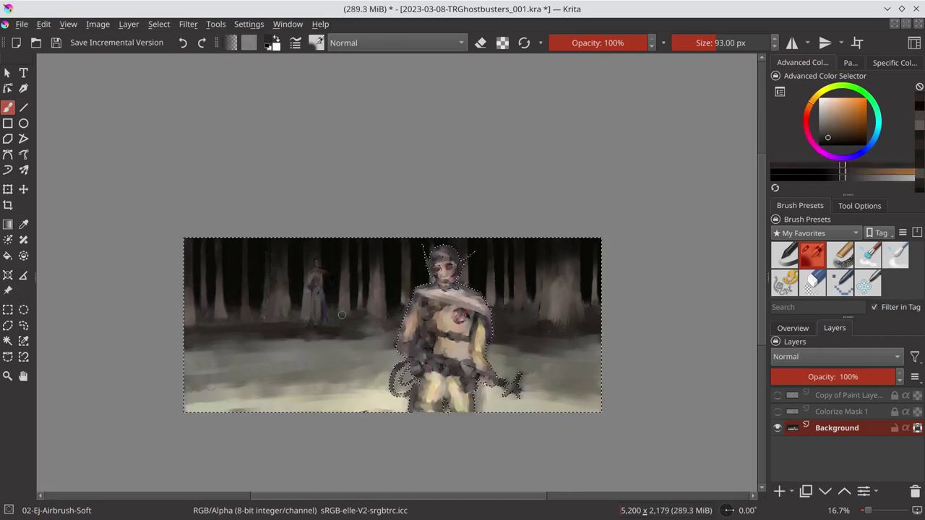
drag(217, 340, 330, 325)
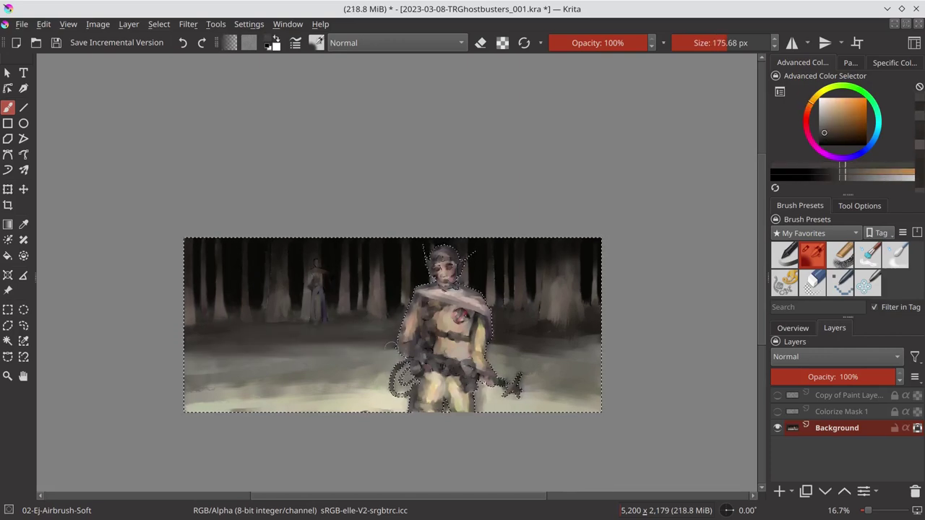
drag(365, 269, 375, 345)
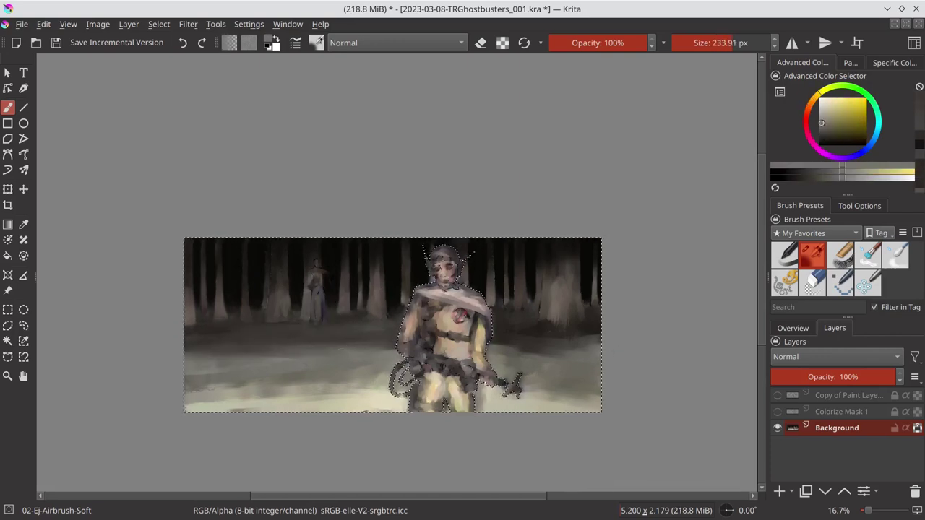
drag(390, 372, 260, 386)
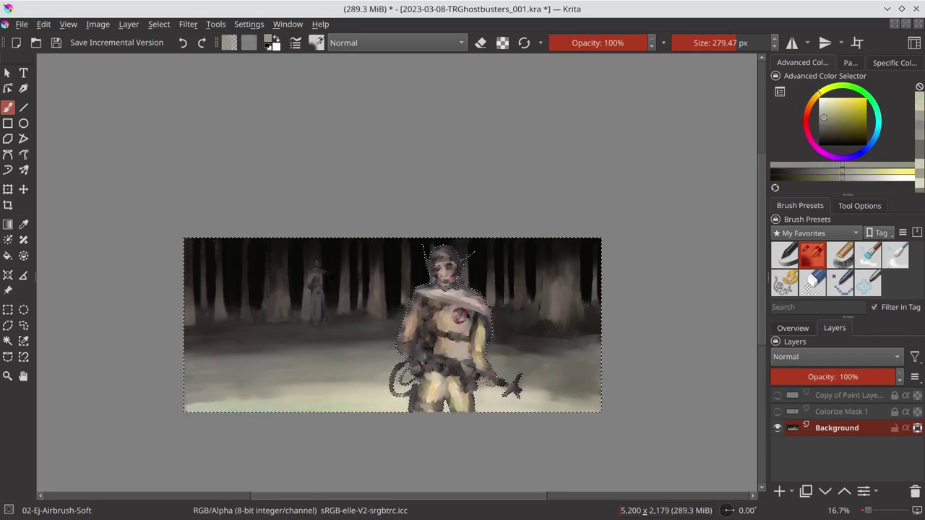
drag(593, 347, 286, 335)
Sample orange-brown and grey-brown tones from the painting to work the soldier's belly area
drag(553, 343, 524, 311)
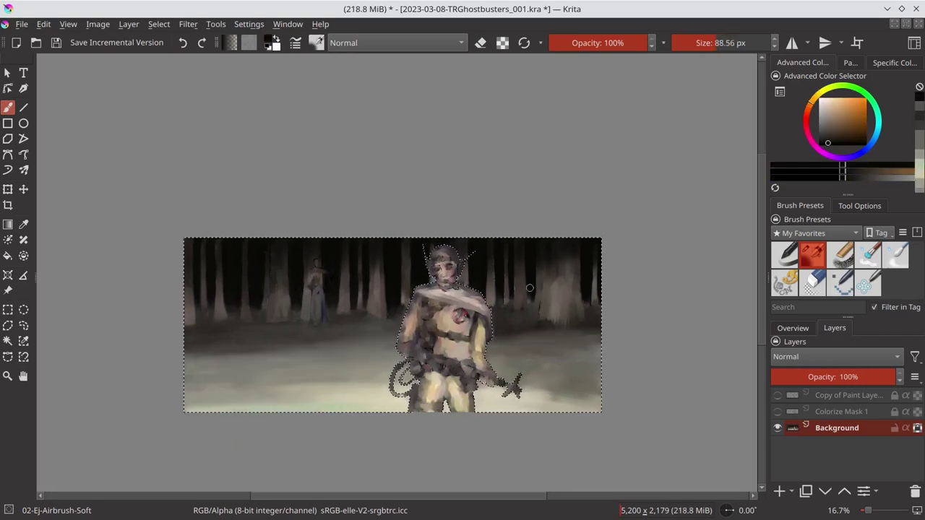
ctrl+click(507, 300)
ctrl+click(519, 255)
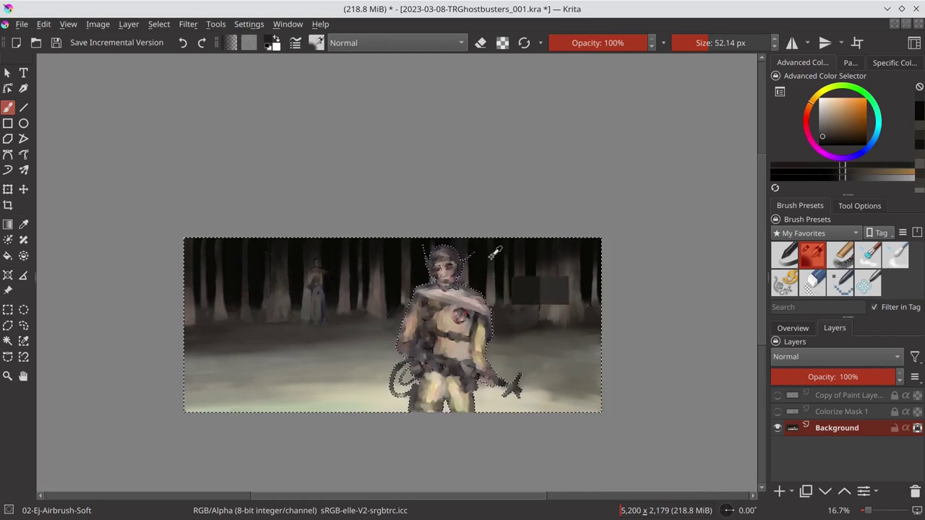
mouse_move(428, 352)
mouse_down()
mouse_move(398, 312)
mouse_move(383, 312)
mouse_up()
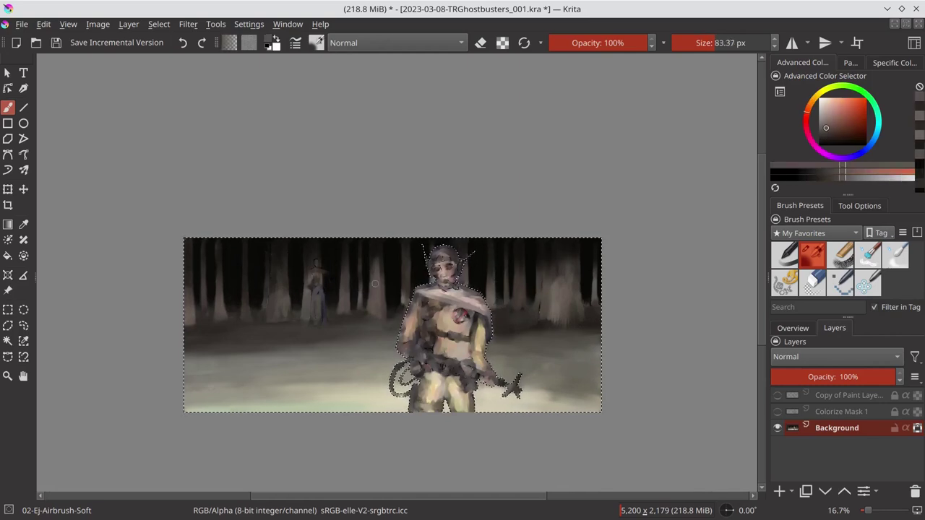
ctrl+click(408, 285)
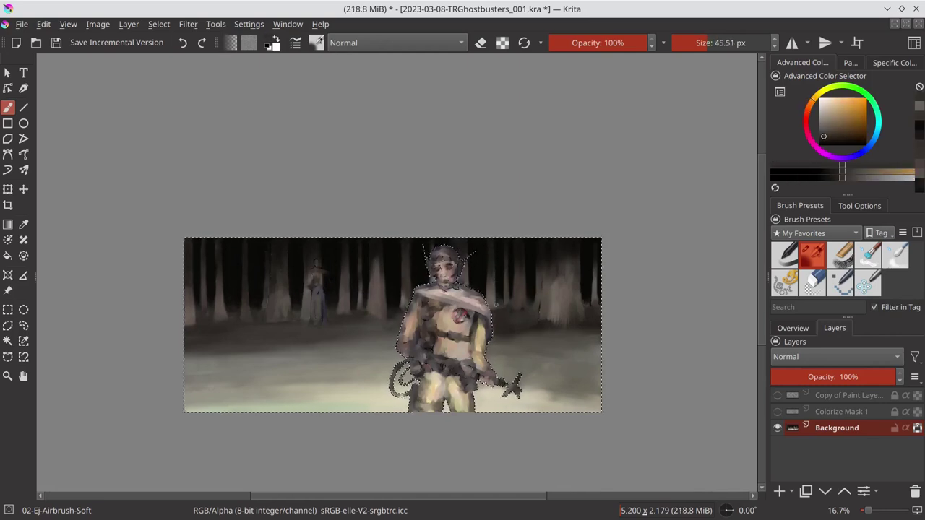
ctrl+click(511, 285)
ctrl+click(553, 296)
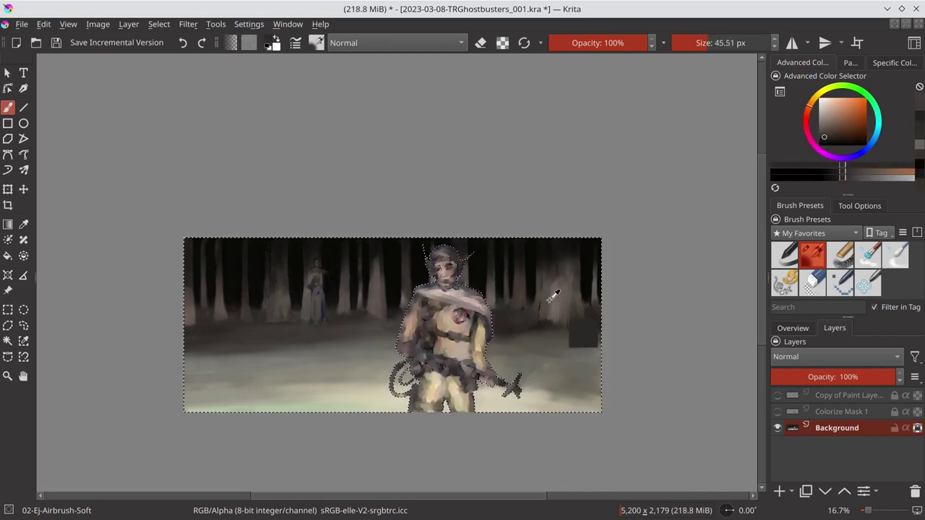
Sample lighter beige-orange tones and a near-black from the painting's edges
ctrl+click(578, 254)
ctrl+click(582, 305)
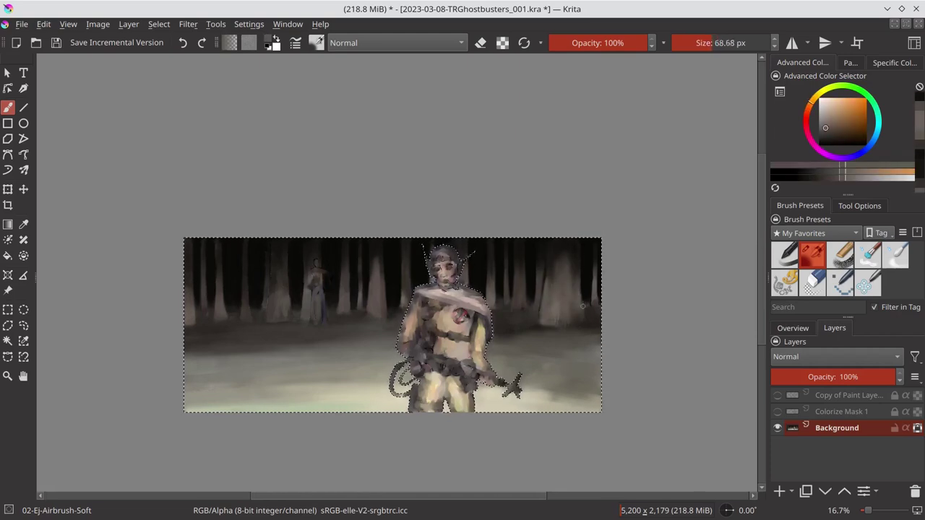
ctrl+click(363, 399)
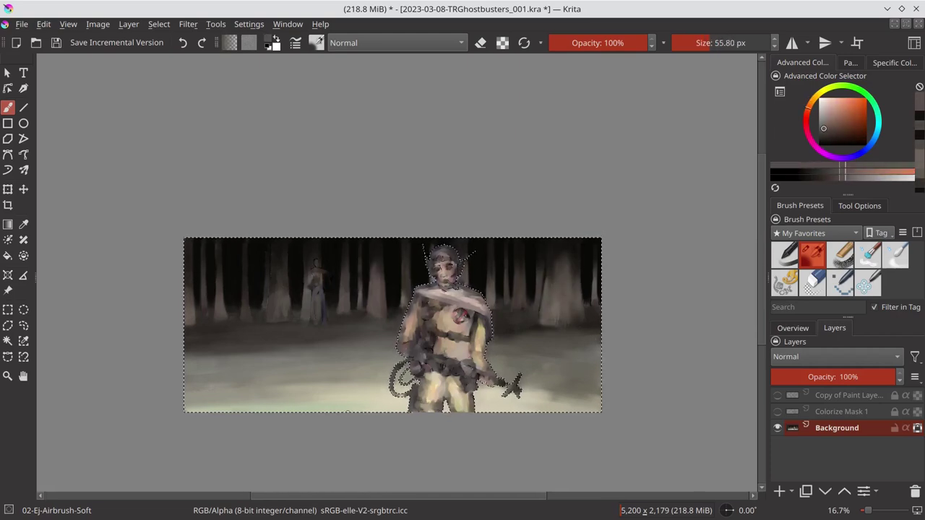
ctrl+click(541, 310)
ctrl+click(599, 276)
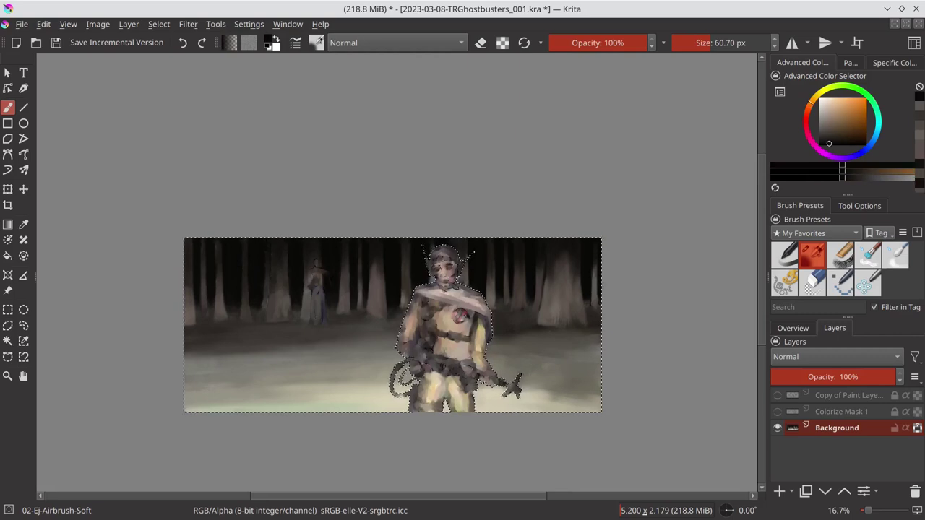
click(793, 328)
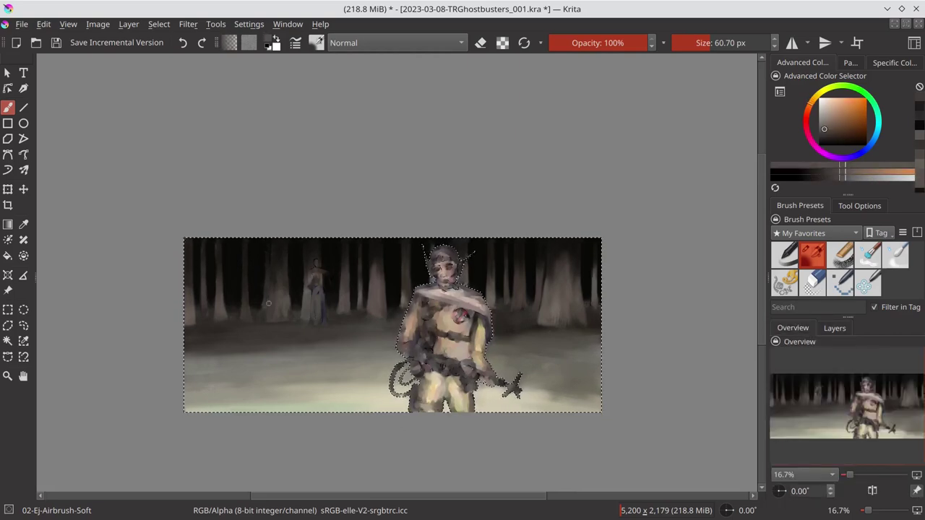
Resample several colours and settle on a light yellow with a larger brush
key(bracketleft)
key(bracketleft)
key(bracketleft)
ctrl+click(318, 322)
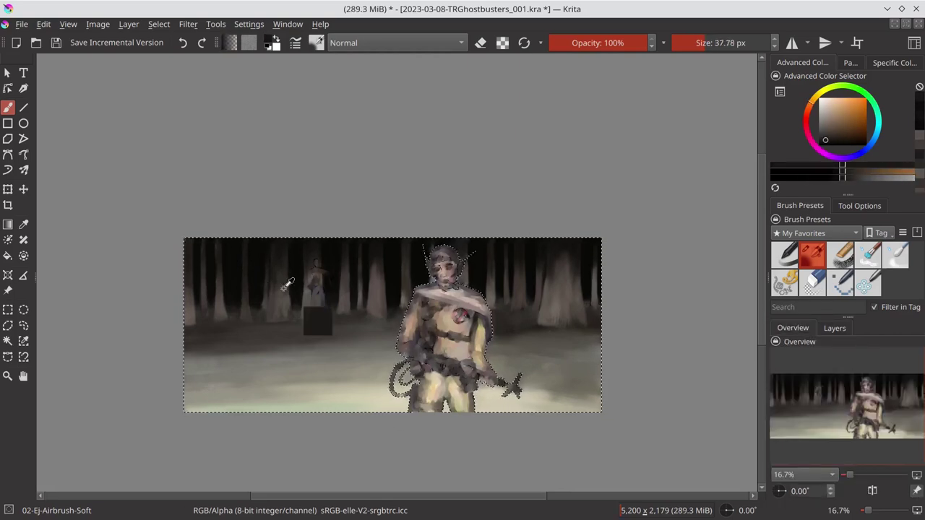
key(bracketright)
key(bracketright)
key(bracketright)
ctrl+click(225, 289)
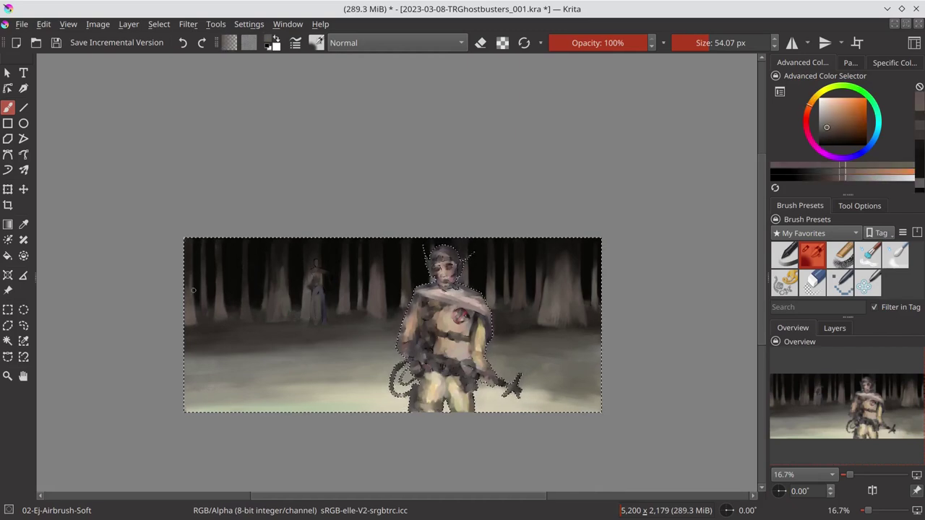
ctrl+click(276, 284)
ctrl+click(199, 305)
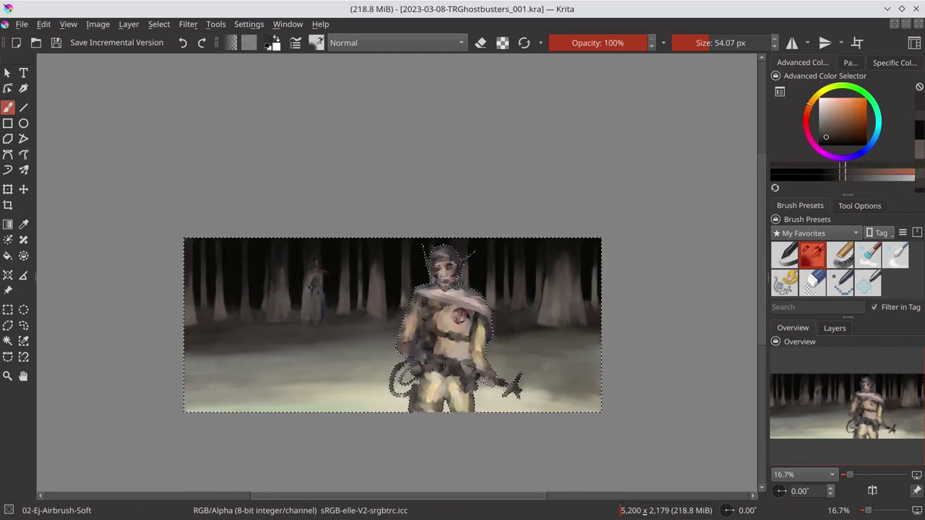
key(bracketright)
key(bracketright)
key(bracketright)
ctrl+click(434, 394)
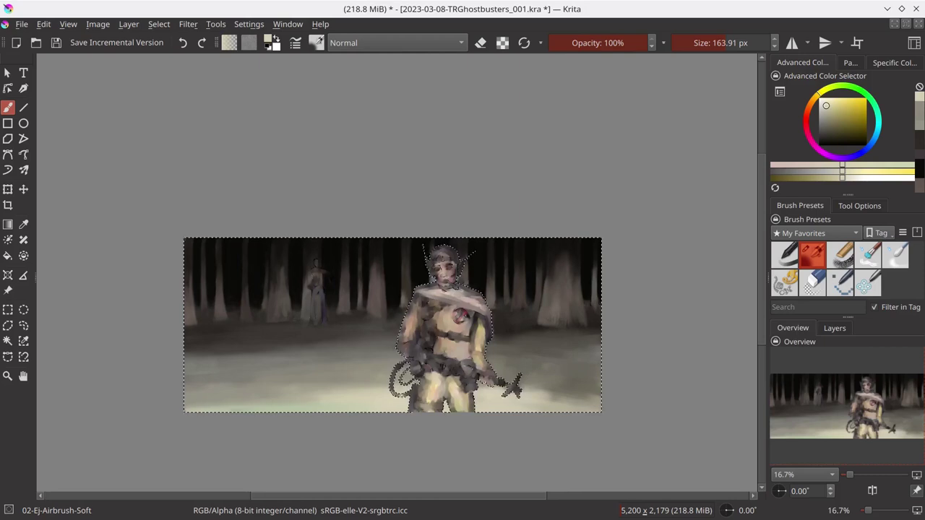
Stamp grass across the lower ground from left to right with the Stamp Grass brush
click(814, 233)
click(867, 285)
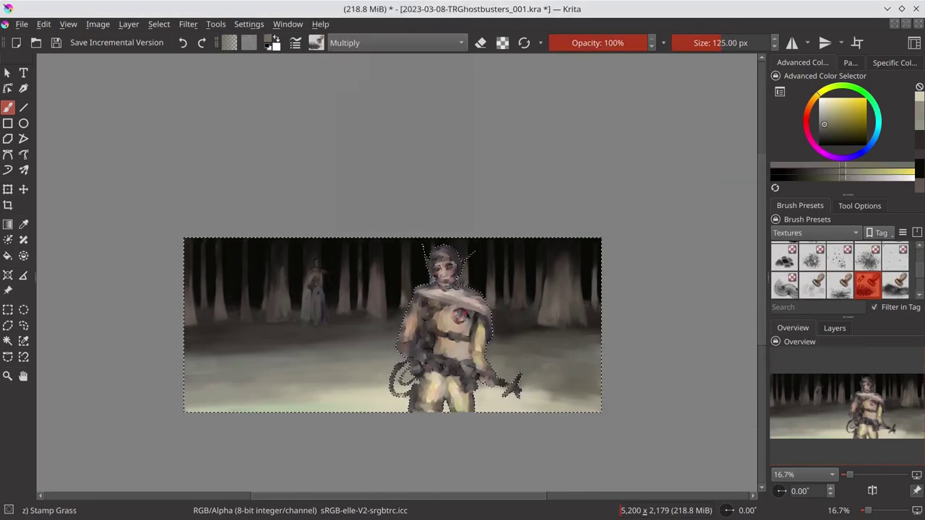
drag(195, 369, 248, 346)
drag(190, 370, 282, 365)
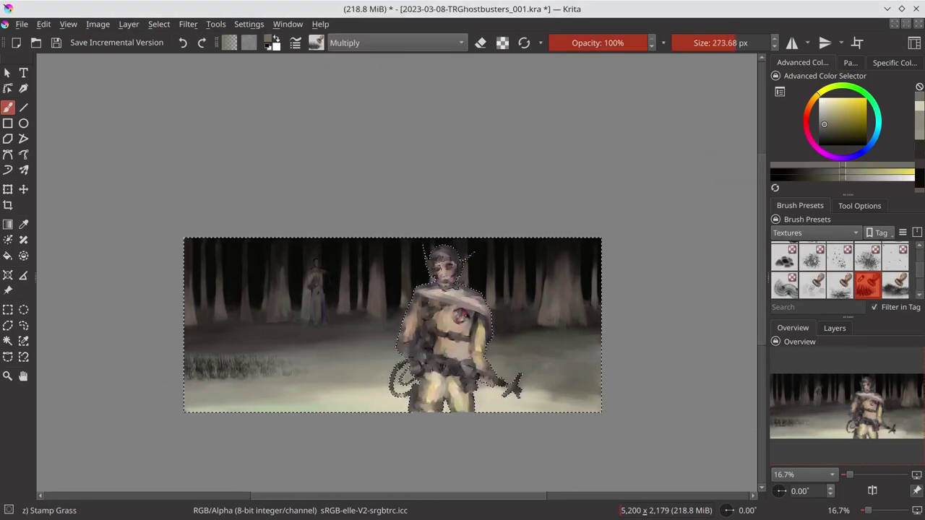
drag(510, 367, 578, 365)
Try Stamp Floor in Multiply, then pick a smaller Stamp Grass Patch brush
click(841, 285)
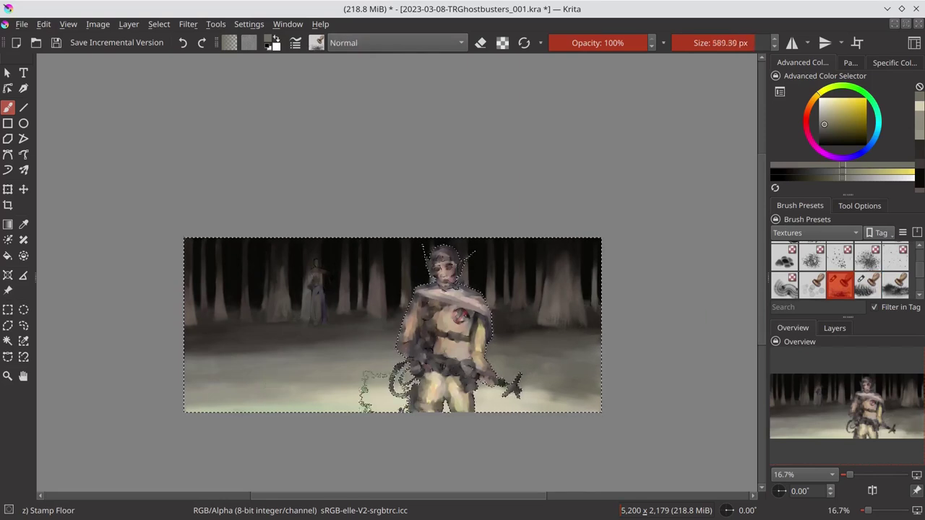
click(397, 43)
click(344, 60)
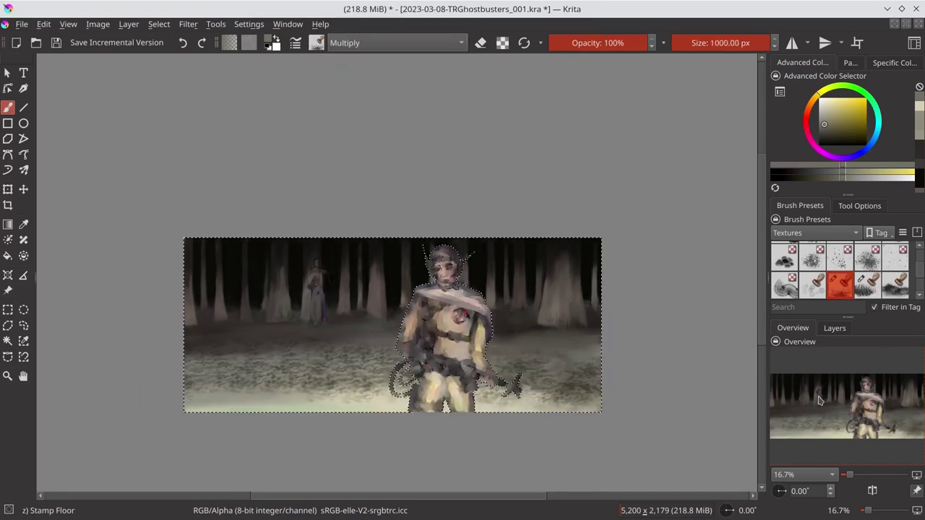
click(894, 281)
drag(355, 324, 332, 323)
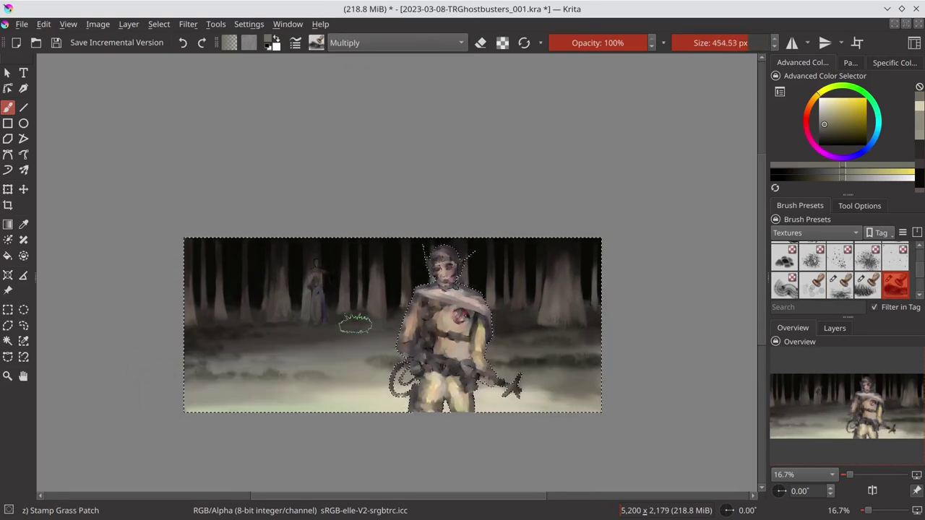
Return to the soft airbrush with a smaller dark olive brush and save
key(slash)
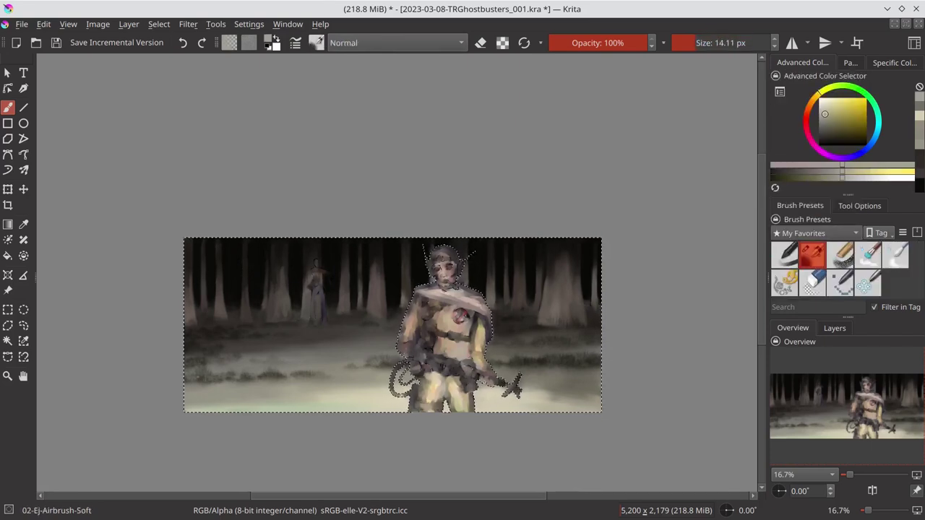
key(x)
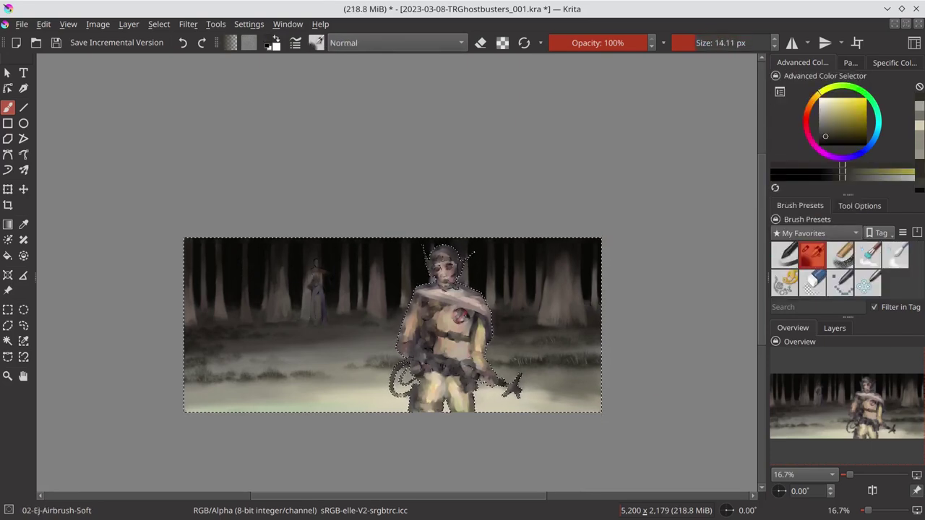
key(bracketleft)
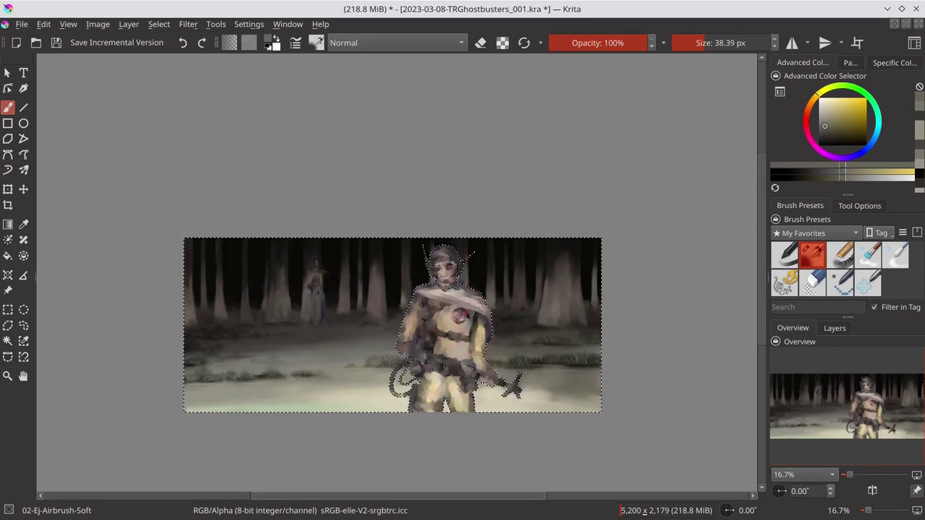
key(ctrl+s)
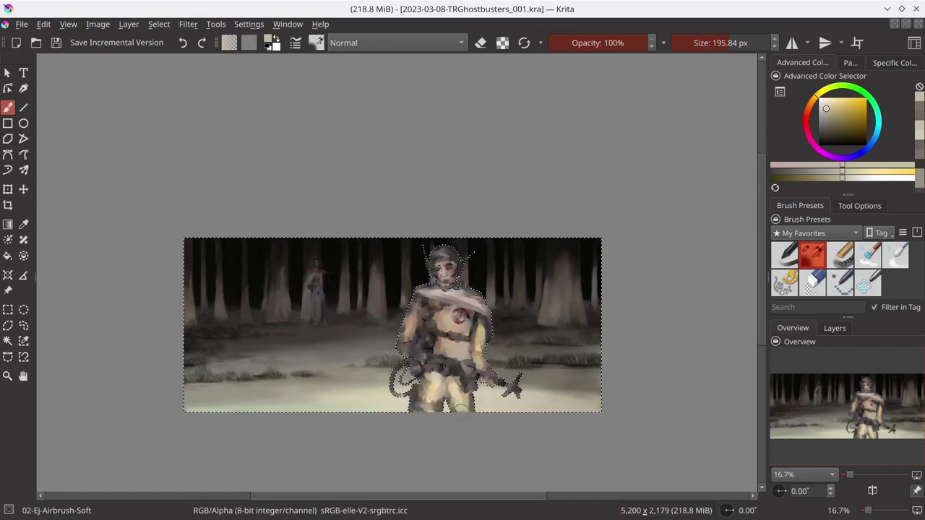
Duplicate the line-art layer, showing the copy and hiding the lower one
click(834, 328)
right_click(845, 404)
click(766, 167)
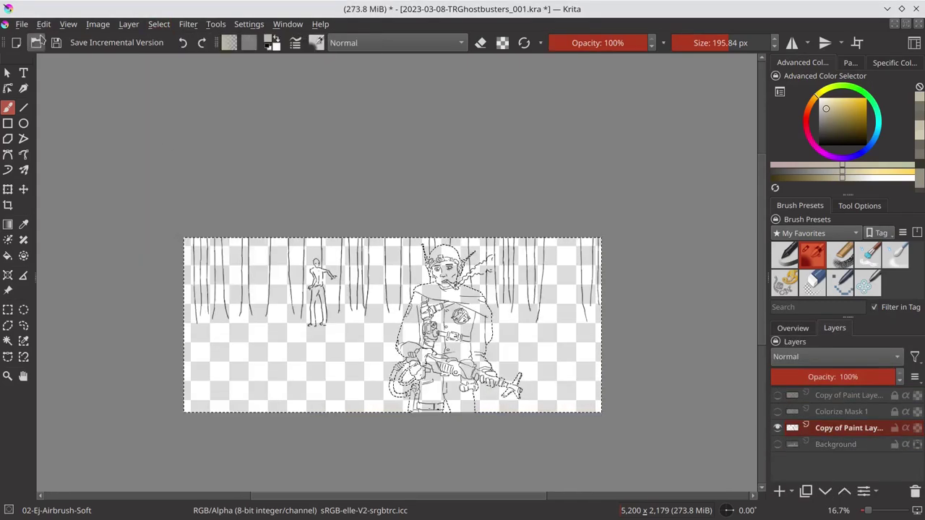
click(777, 444)
click(777, 461)
Erase the forest lines from the copy with a large eraser, keeping only the small figure
click(776, 428)
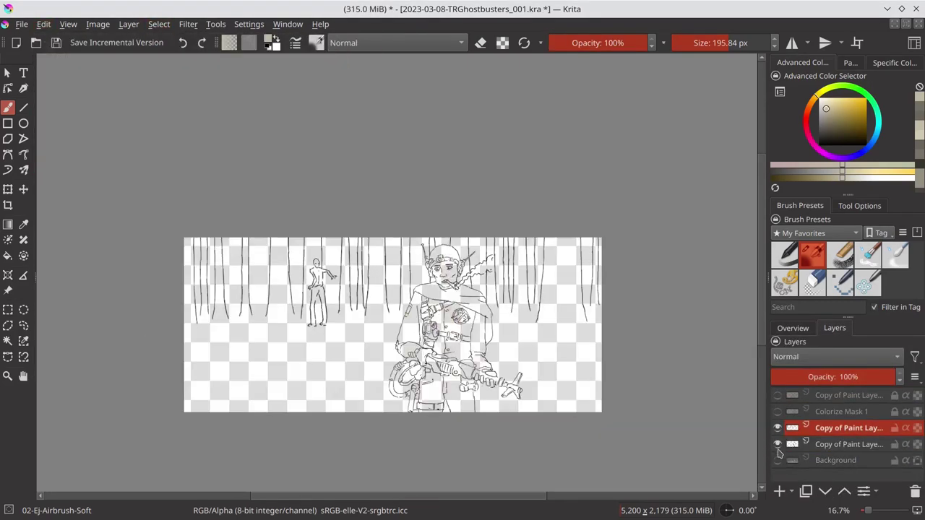
drag(327, 240, 589, 289)
drag(296, 281, 229, 324)
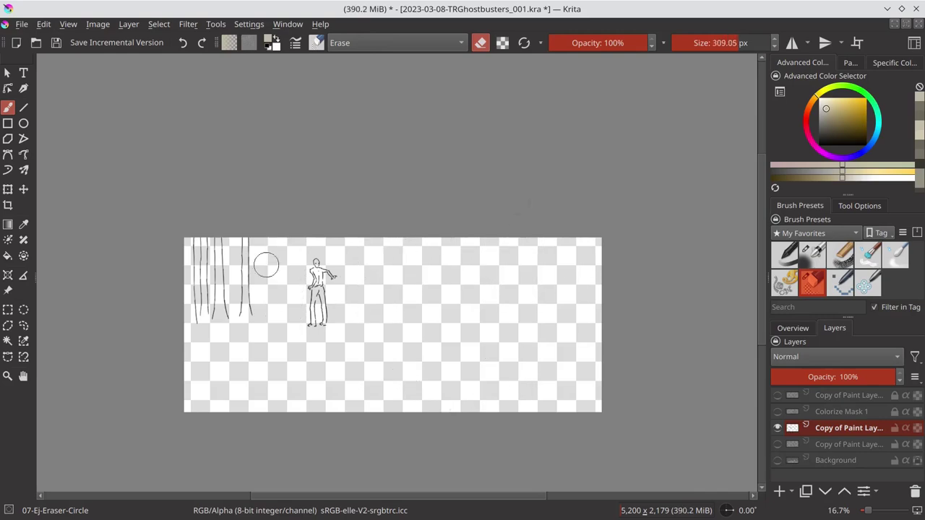
click(776, 461)
Zoom in on the distant figure and alpha-lock the Background layer for painting
scroll(302, 279, up, 4)
click(912, 447)
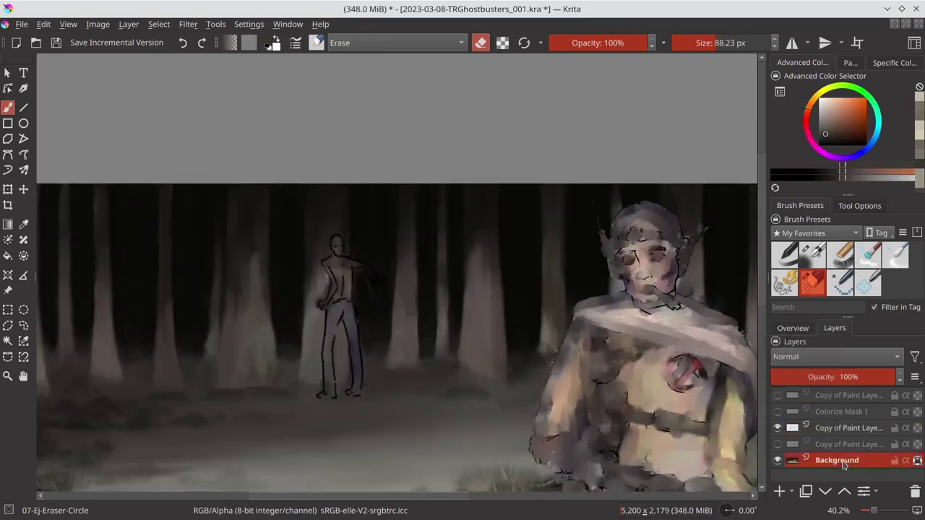
key(shift+Delete)
click(915, 445)
Airbrush orange-brown skin tone onto the distant figure's torso and arm
key(slash)
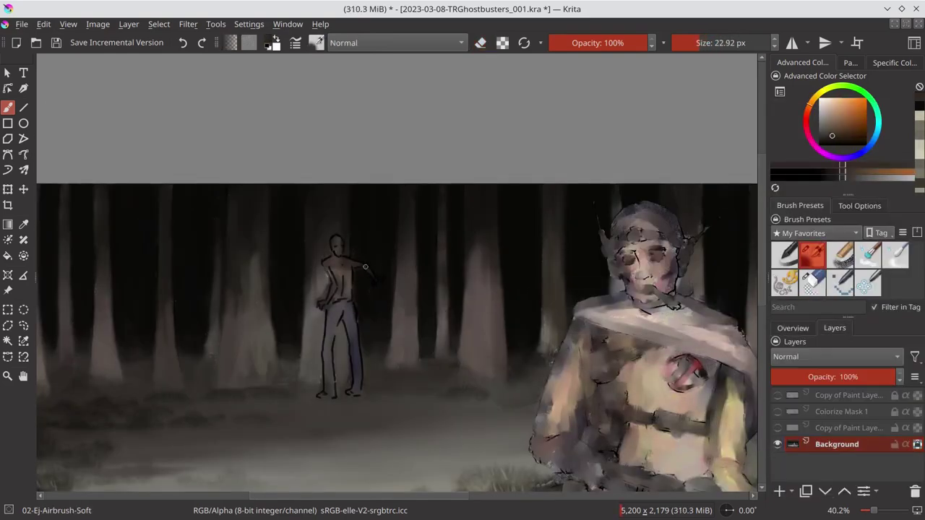
drag(370, 278, 385, 277)
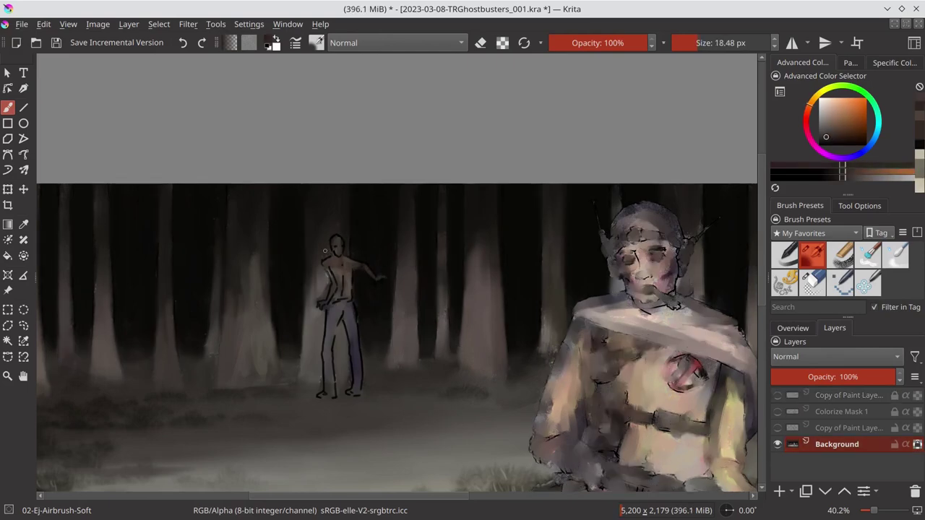
ctrl+click(376, 306)
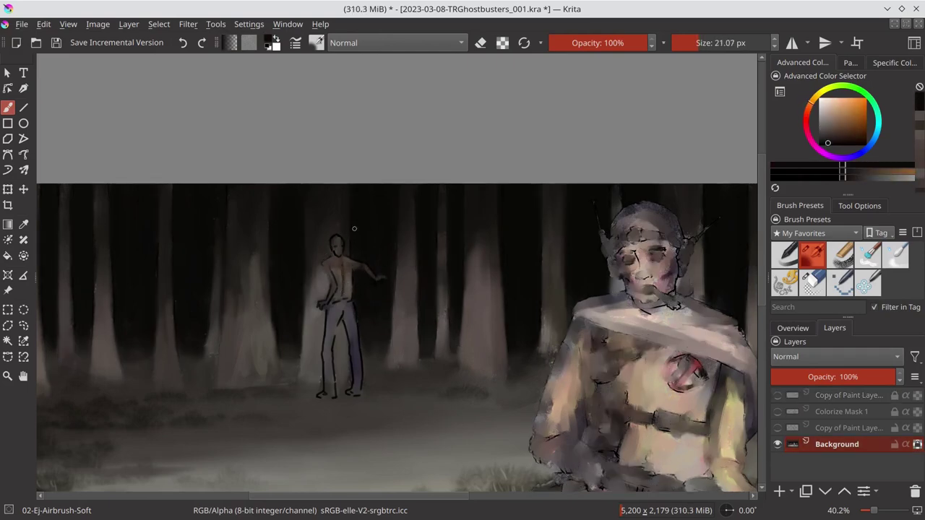
drag(339, 298, 325, 298)
ctrl+click(327, 278)
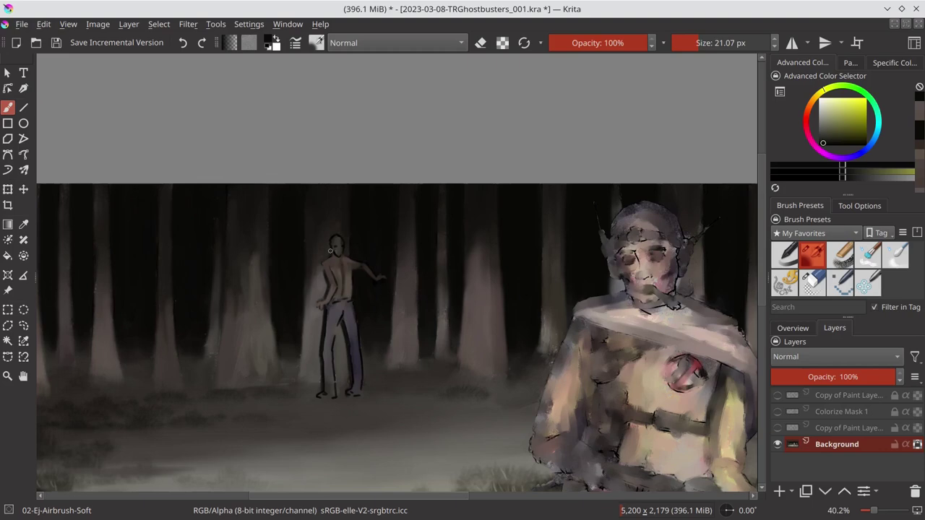
Paint the figure's trousers dark purple and shade its body with brown
ctrl+click(330, 251)
ctrl+click(429, 244)
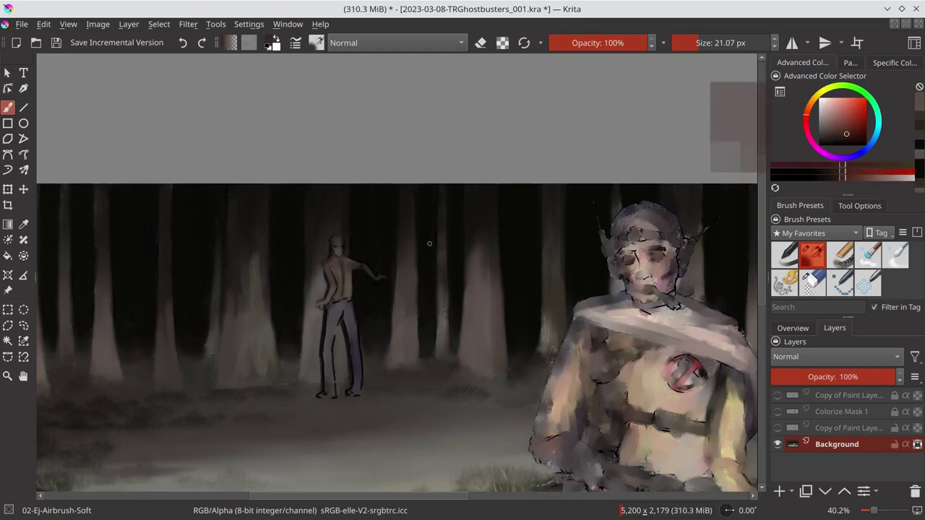
ctrl+click(333, 298)
ctrl+click(324, 366)
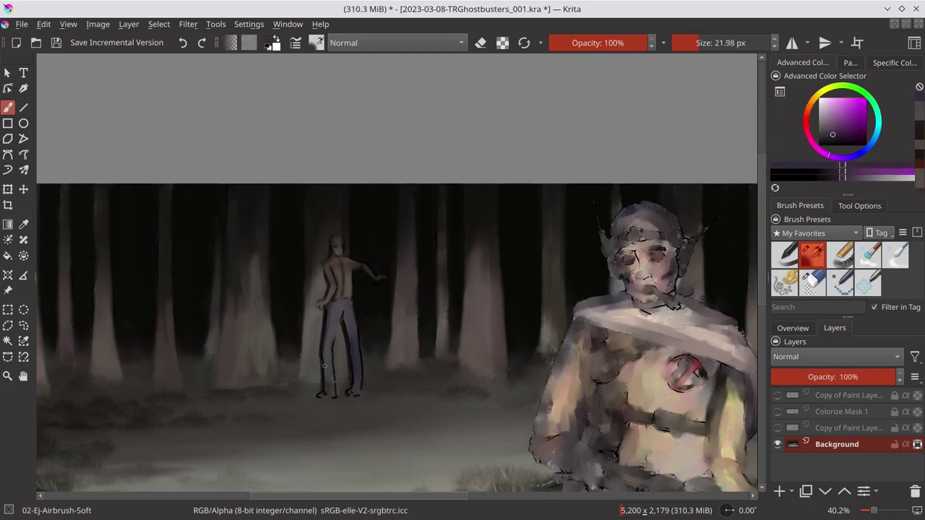
ctrl+click(338, 323)
ctrl+click(361, 361)
Add muted red marks to the figure's chest and zoom out to view the painting
ctrl+click(220, 361)
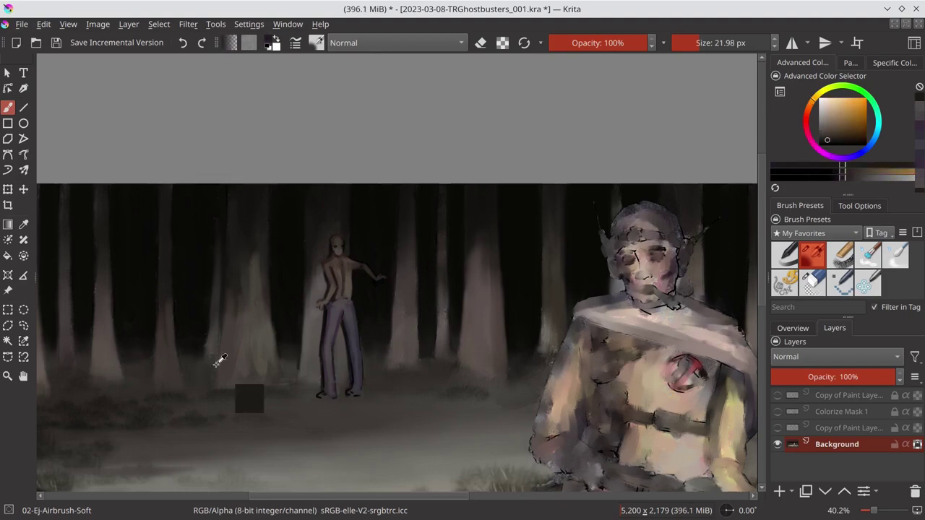
click(807, 118)
click(849, 130)
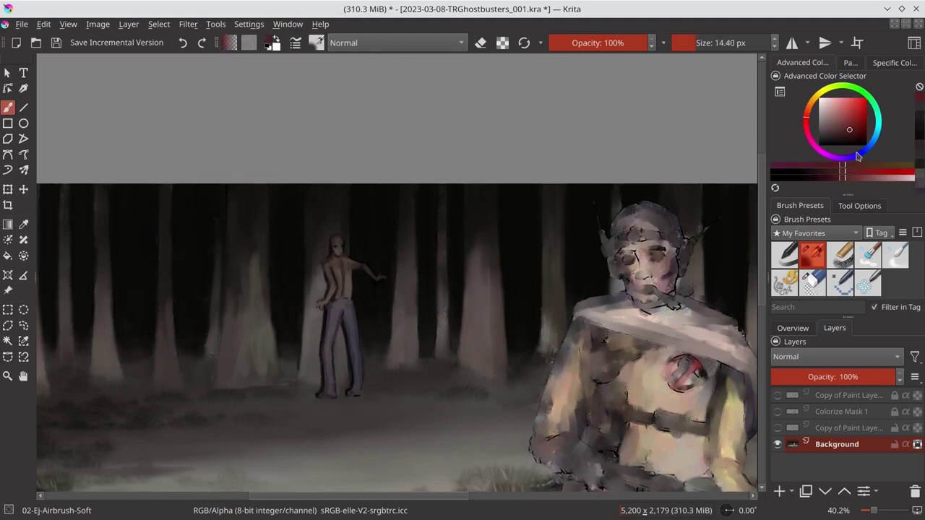
ctrl+click(345, 270)
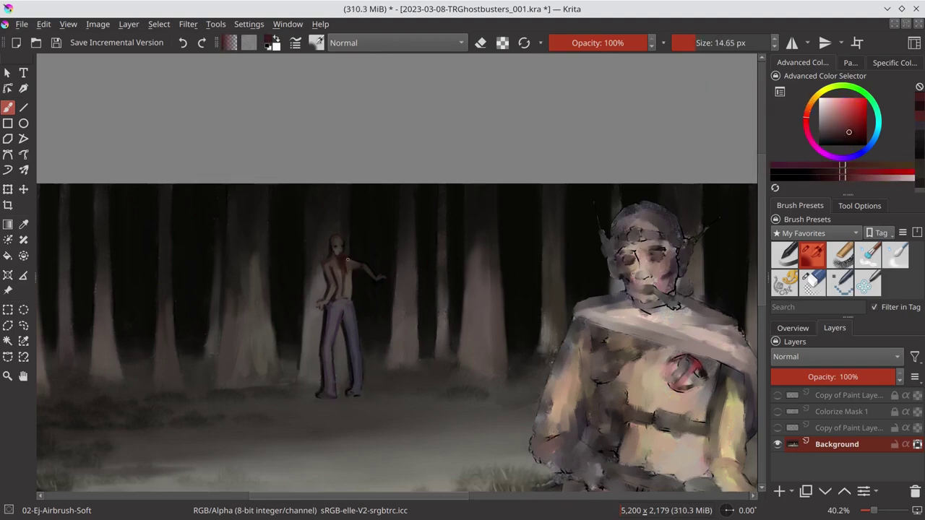
ctrl+click(368, 307)
scroll(365, 361, down, 5)
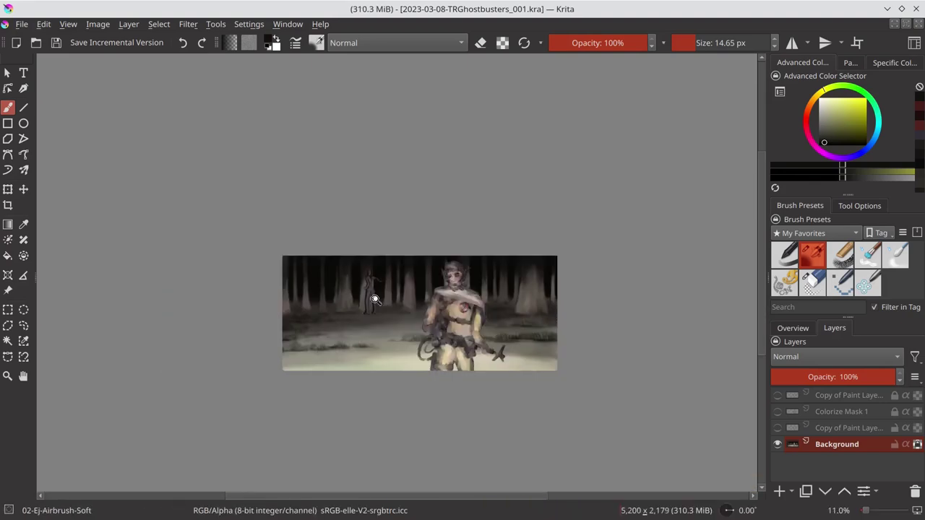
scroll(376, 297, up, 5)
scroll(339, 345, down, 1)
Sample the purple from the background figure's trousers and save the document
scroll(361, 312, up, 2)
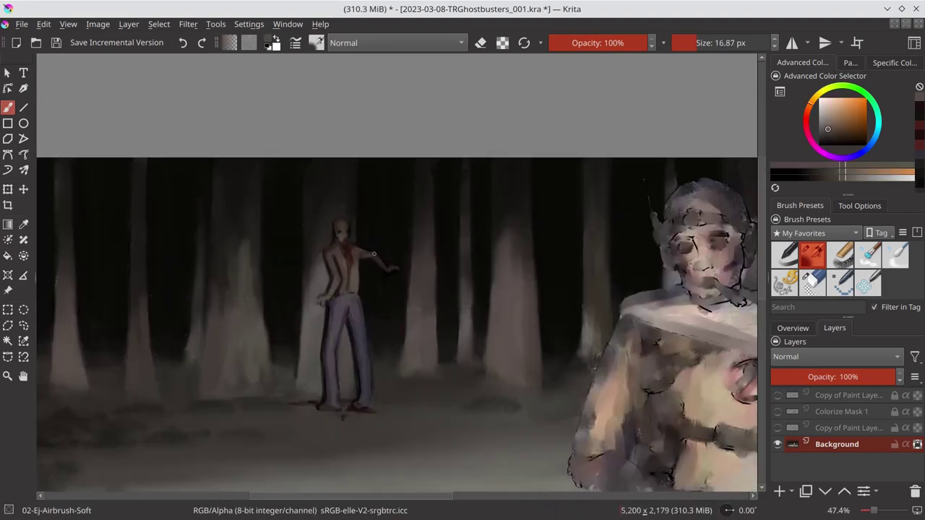
ctrl+click(361, 312)
scroll(355, 195, down, 4)
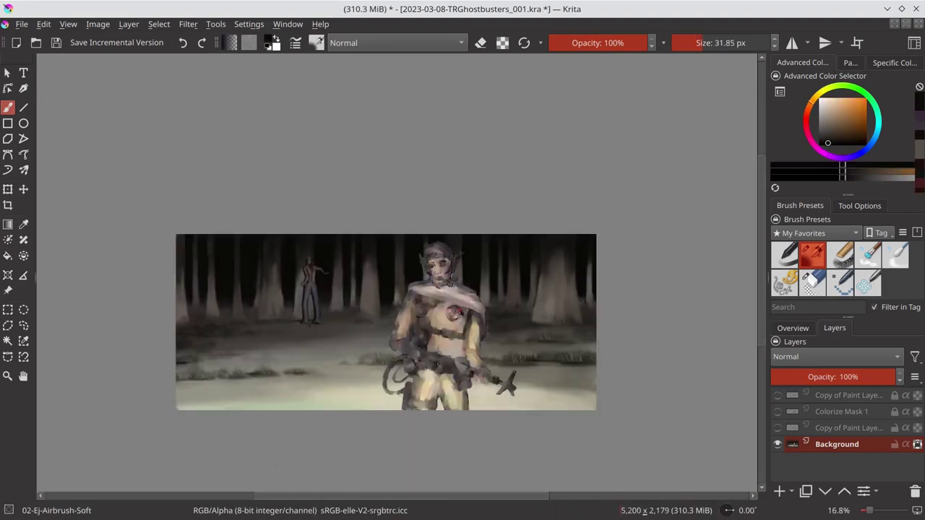
key(ctrl+s)
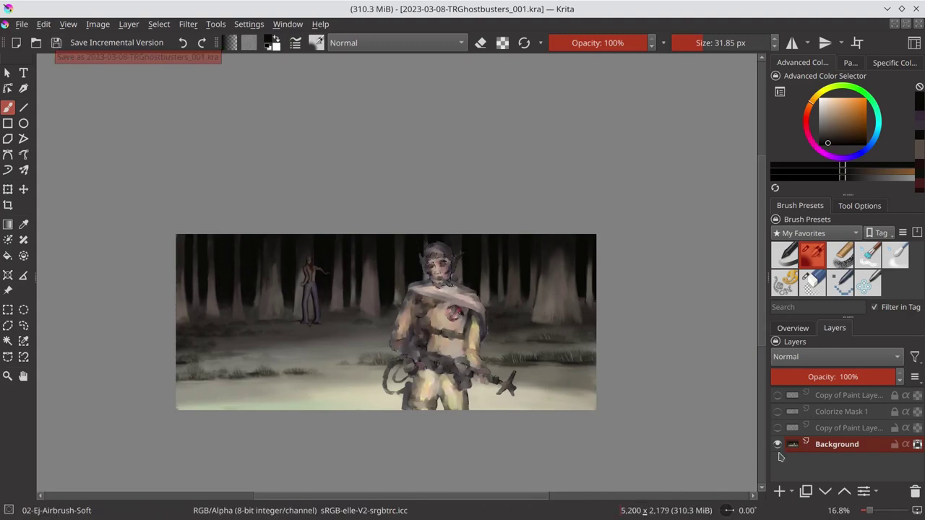
Show the whole painting in the Overview docker, save again and zoom back in on the soldier
click(793, 328)
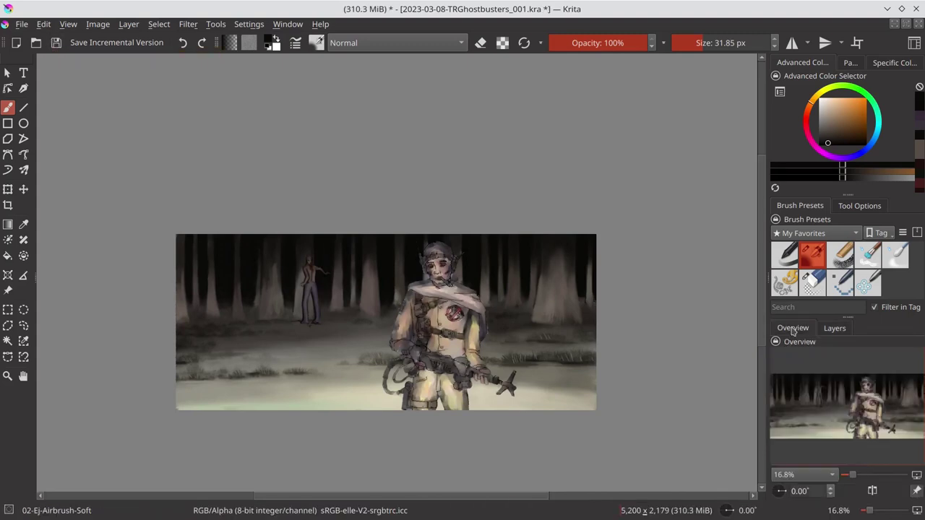
key(ctrl+s)
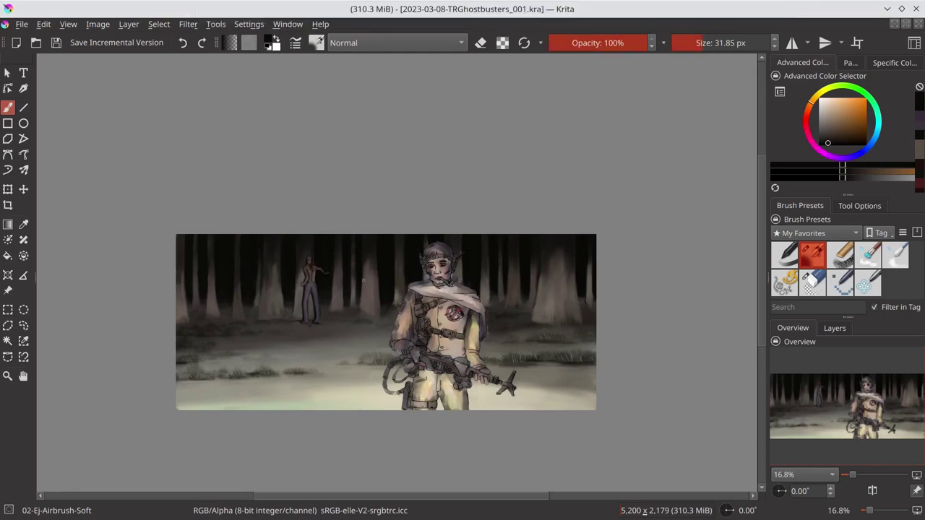
scroll(363, 279, up, 5)
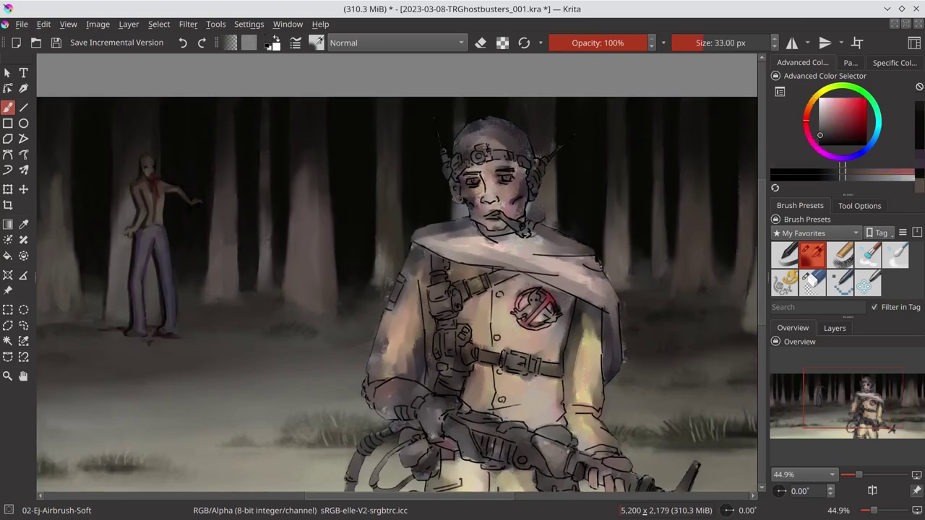
Airbrush brownish-orange and darker brown shading onto the soldier's face
ctrl+click(555, 180)
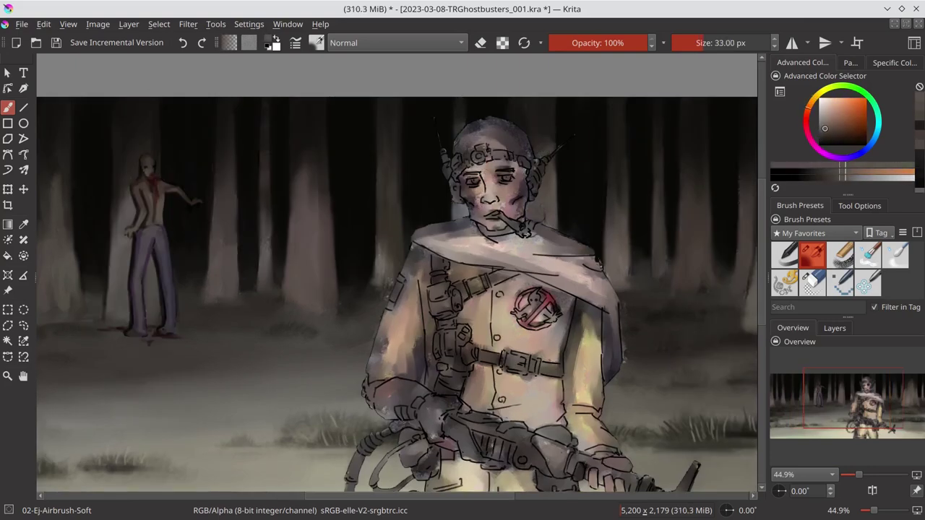
ctrl+click(463, 215)
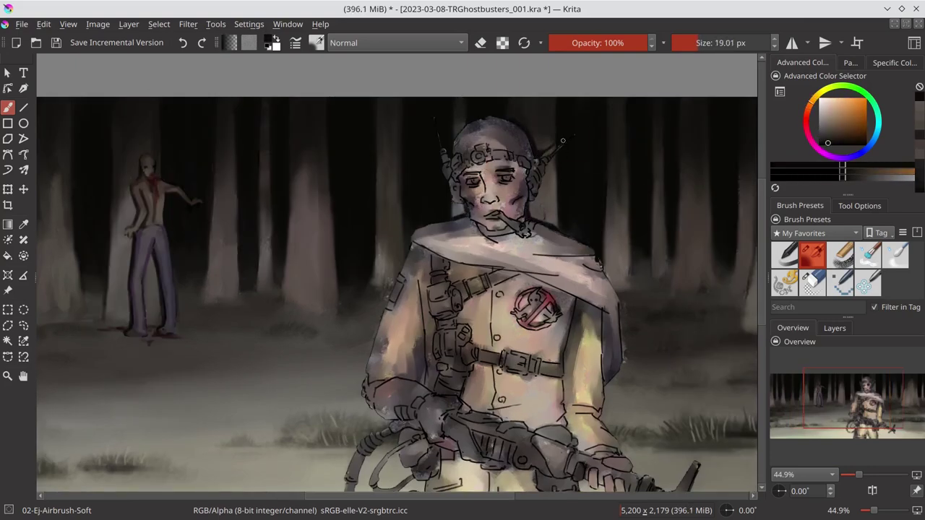
scroll(428, 316, up, 2)
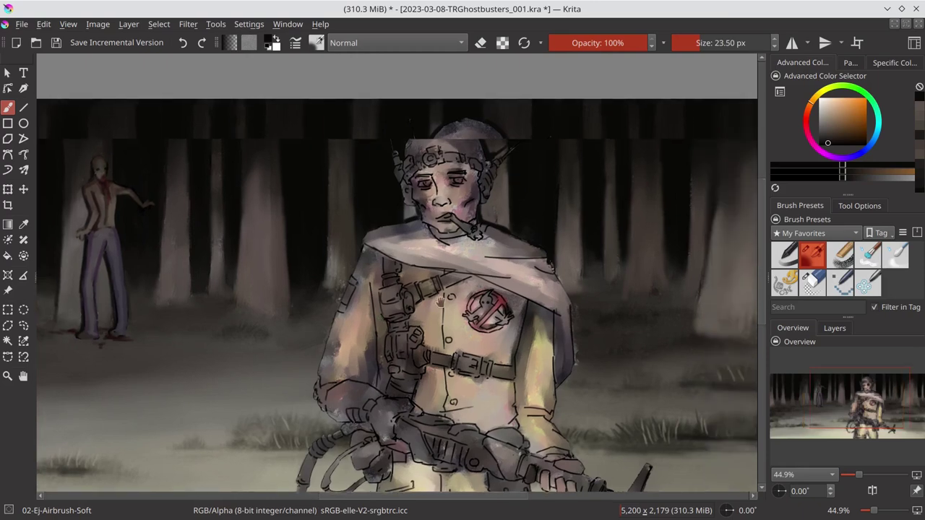
ctrl+click(532, 116)
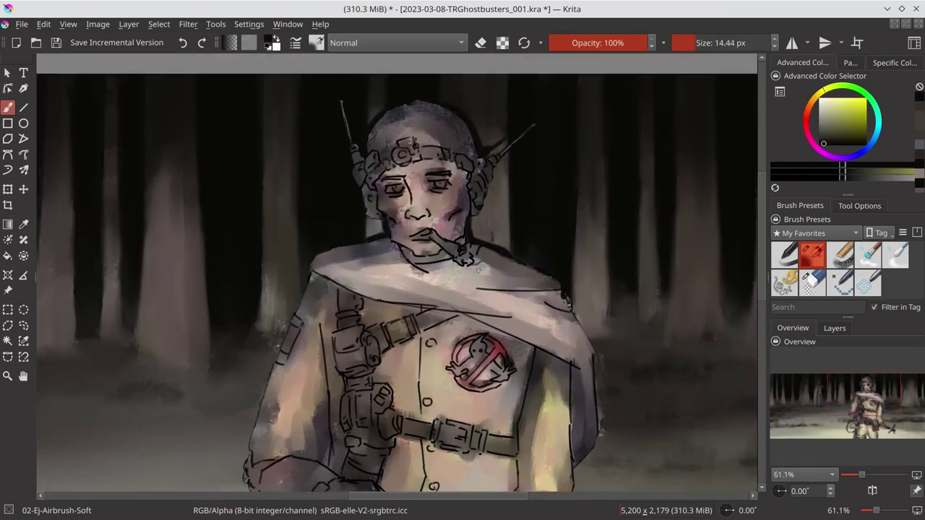
Mirror the canvas horizontally, shade the helmet with purple and add salmon tones to the face
click(872, 490)
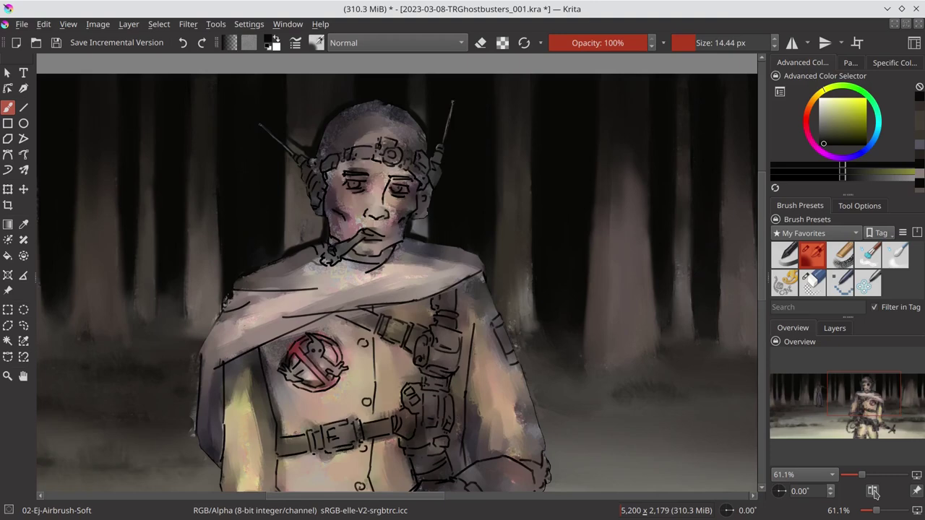
ctrl+click(248, 245)
ctrl+click(308, 169)
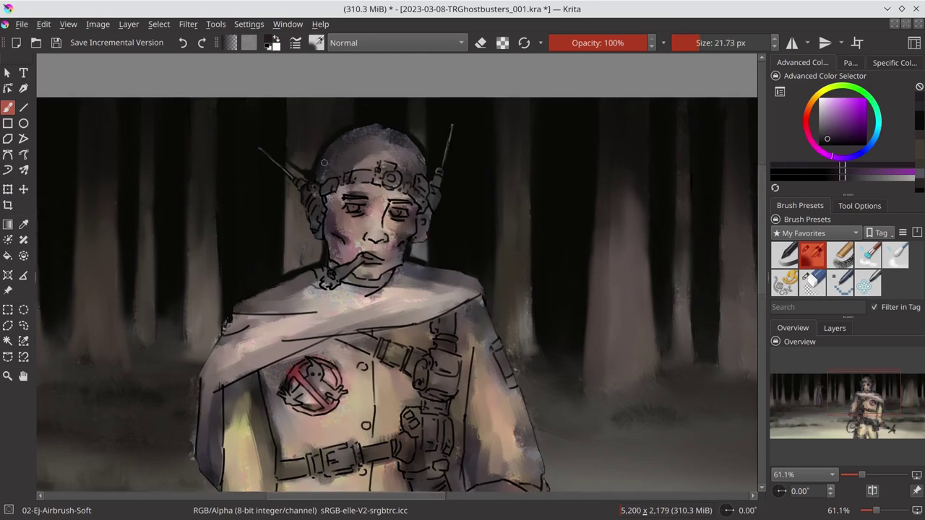
click(834, 328)
click(793, 328)
ctrl+click(366, 161)
Add greenish-grey grainy texture to the helmet with the Chalk-Grainy brush, then pick a dark reddish-brown skin tone
key(period)
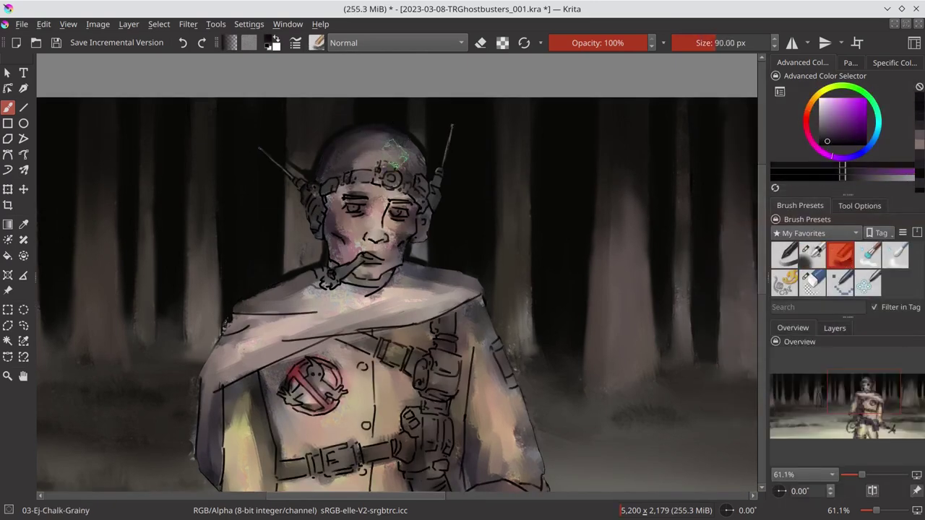
ctrl+click(350, 163)
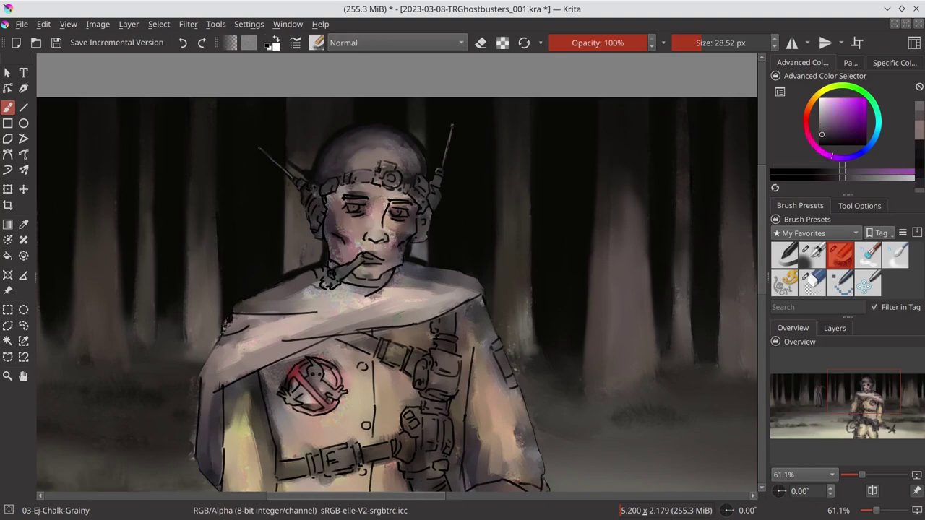
ctrl+click(327, 175)
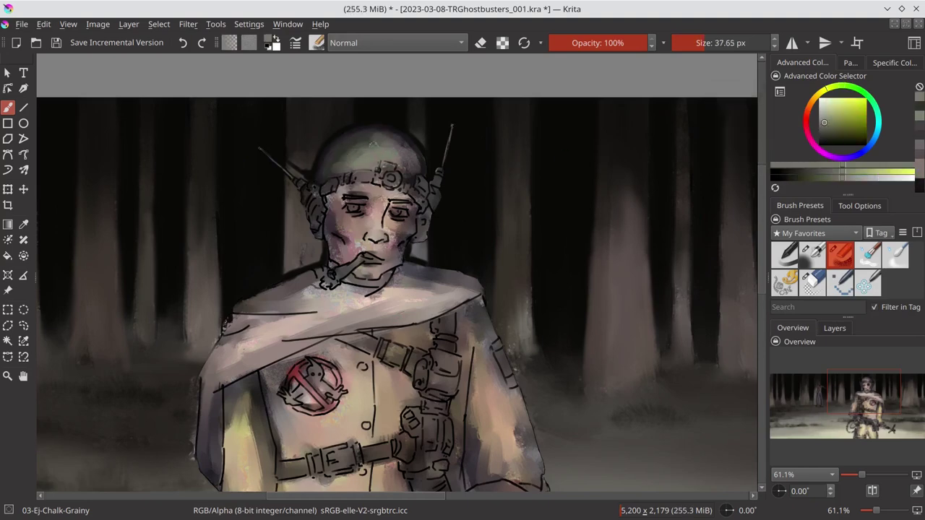
ctrl+click(302, 216)
ctrl+click(326, 206)
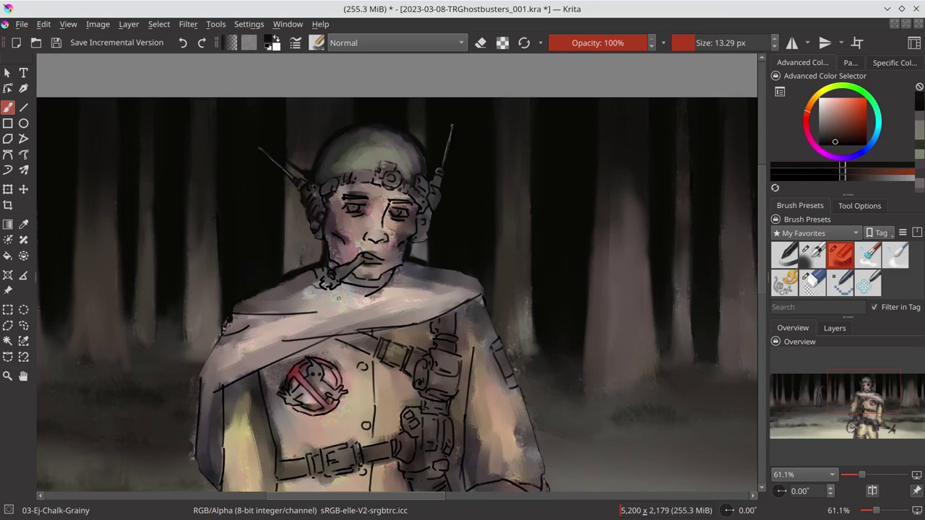
Paint dark red shadows and finer pink detail onto the soldier's face
ctrl+click(337, 298)
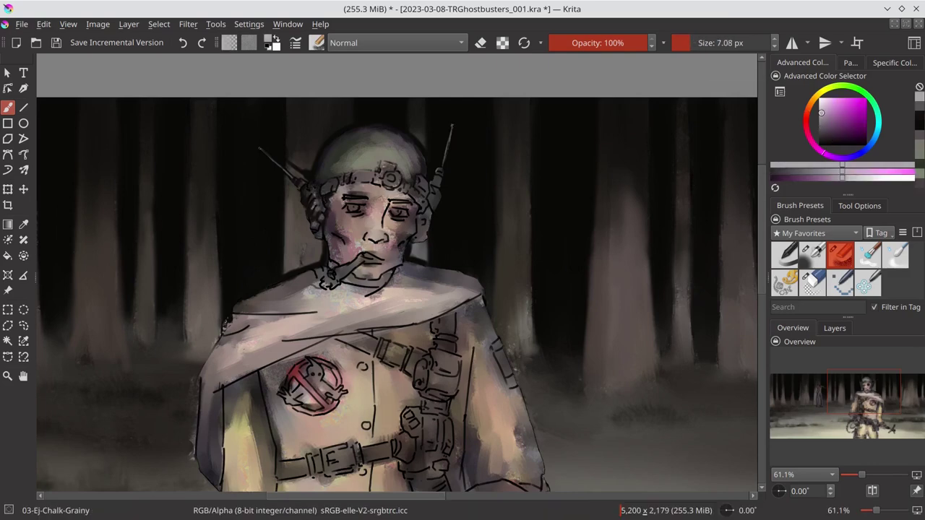
ctrl+click(365, 184)
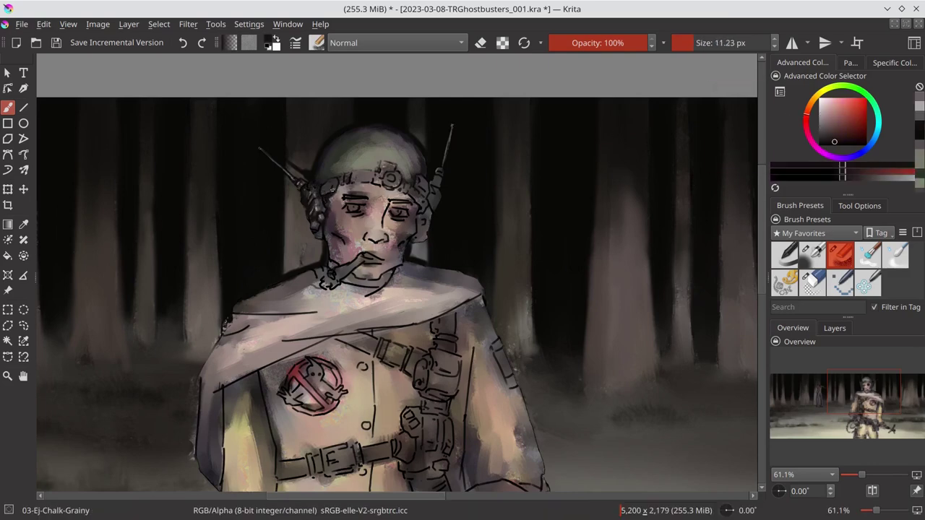
ctrl+click(419, 178)
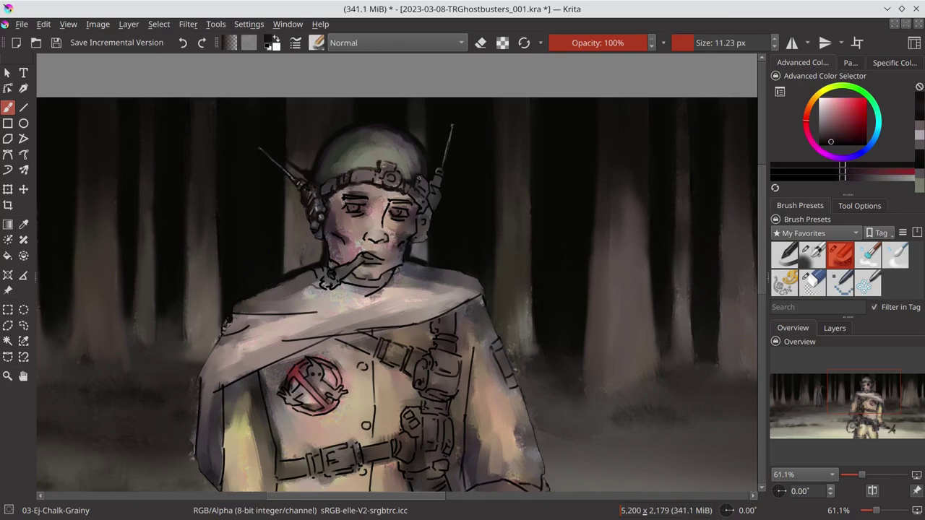
ctrl+click(389, 206)
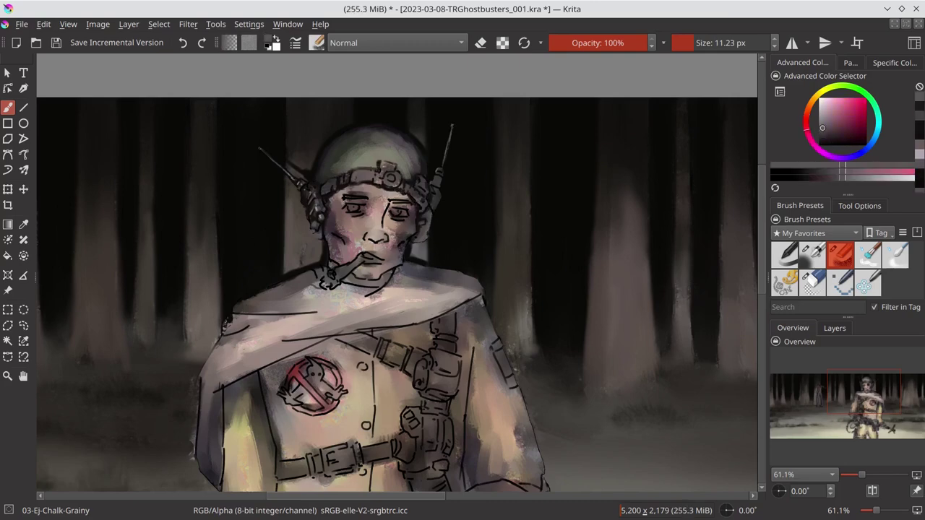
key(bracketleft)
ctrl+click(414, 186)
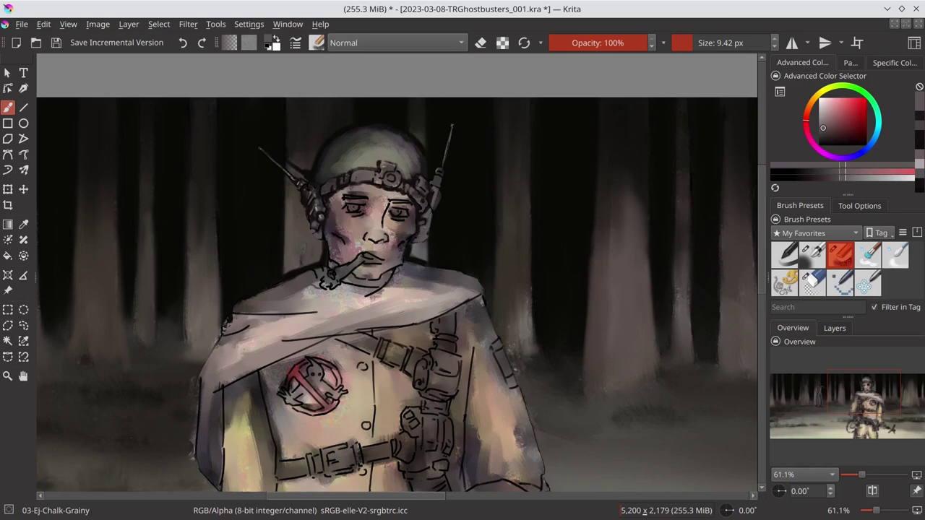
Sample dark reddish-grey and light olive-grey tones from the painting and enlarge the brush
key(bracketleft)
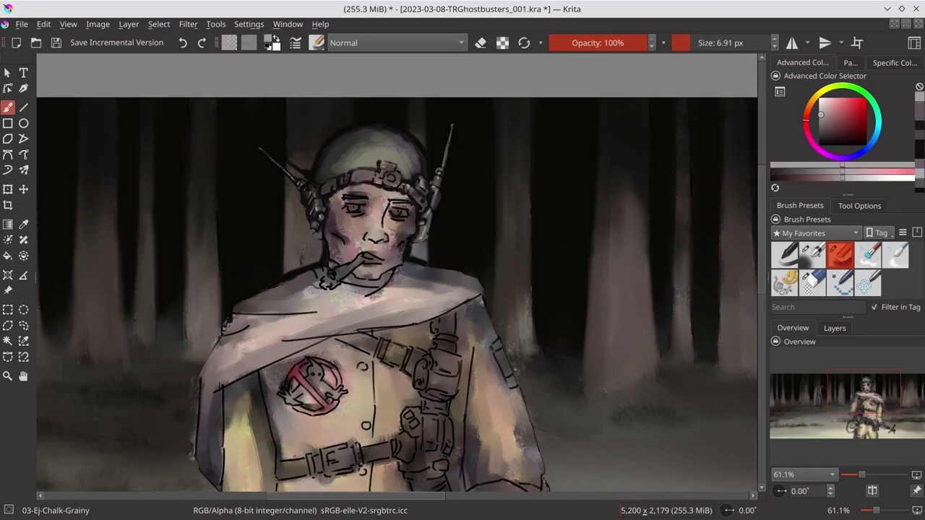
ctrl+click(332, 210)
key(bracketright)
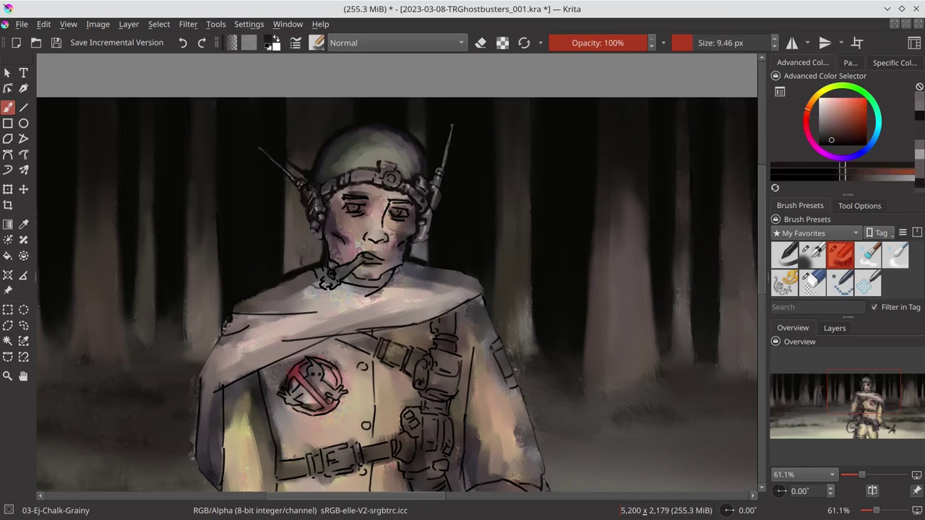
ctrl+click(398, 141)
key(bracketright)
Save the painting and paint dark muted pink shadow around the soldier's eye
key(ctrl+s)
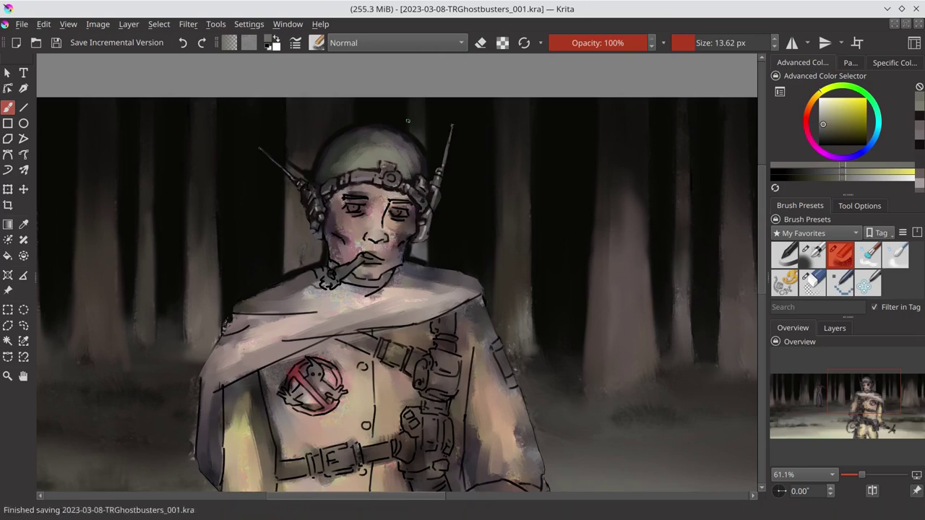
key(bracketleft)
key(bracketleft)
key(bracketleft)
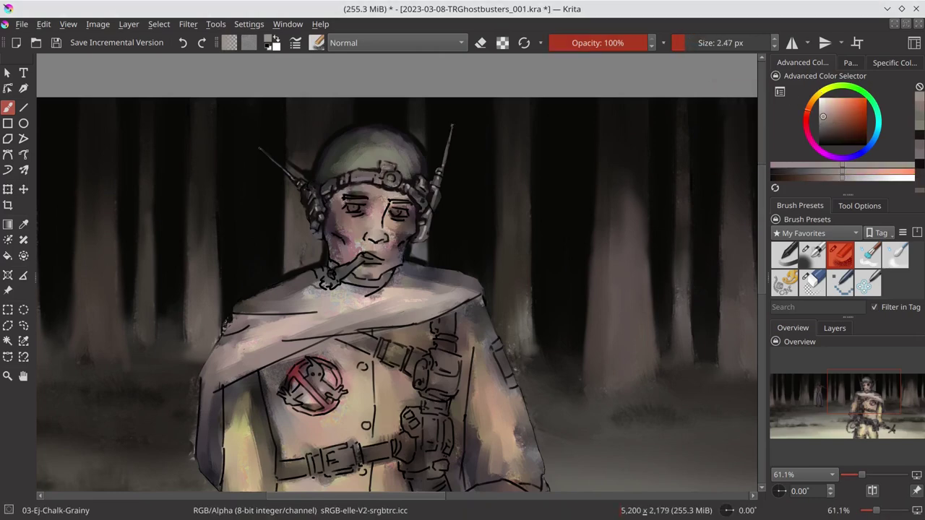
key(l)
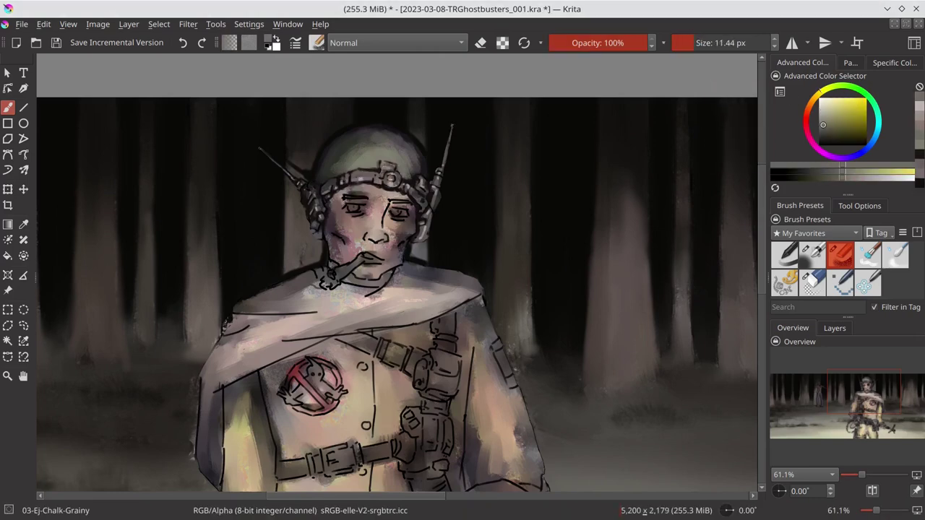
key(bracketright)
key(bracketright)
ctrl+click(328, 233)
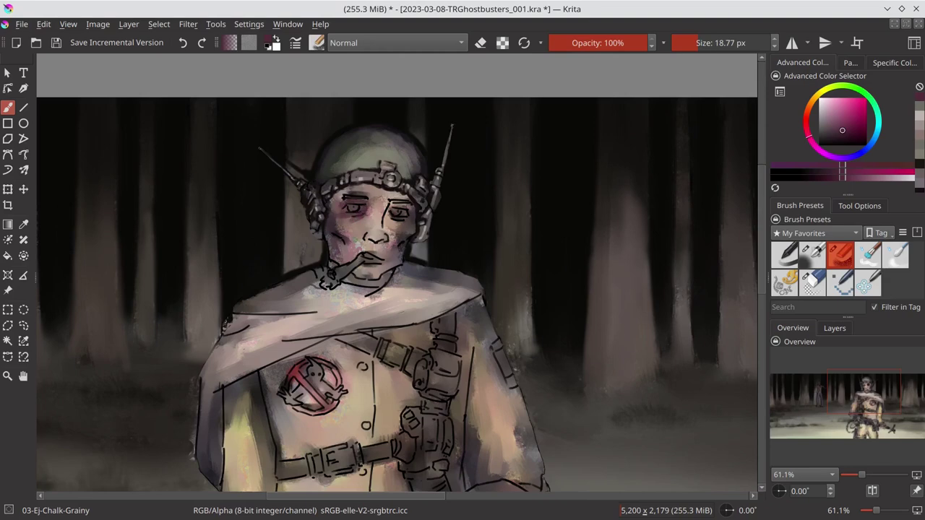
Step through nearby skin tones to a lighter one and paint red detail near the eye with a smaller brush
key(l)
key(l)
key(bracketleft)
key(k)
key(l)
key(k)
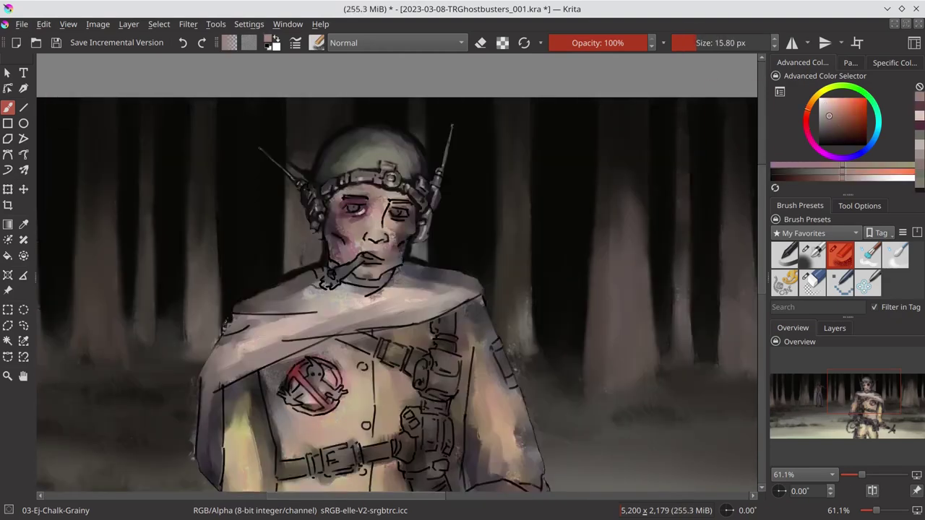
key(k)
key(k)
key(k)
key(l)
key(k)
key(k)
key(l)
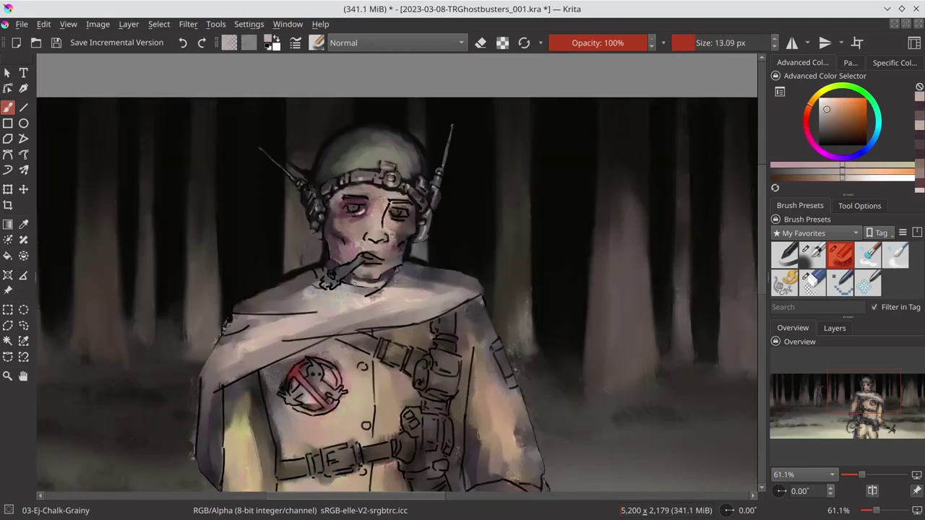
key(l)
key(bracketright)
key(bracketleft)
key(bracketleft)
key(bracketleft)
ctrl+click(311, 243)
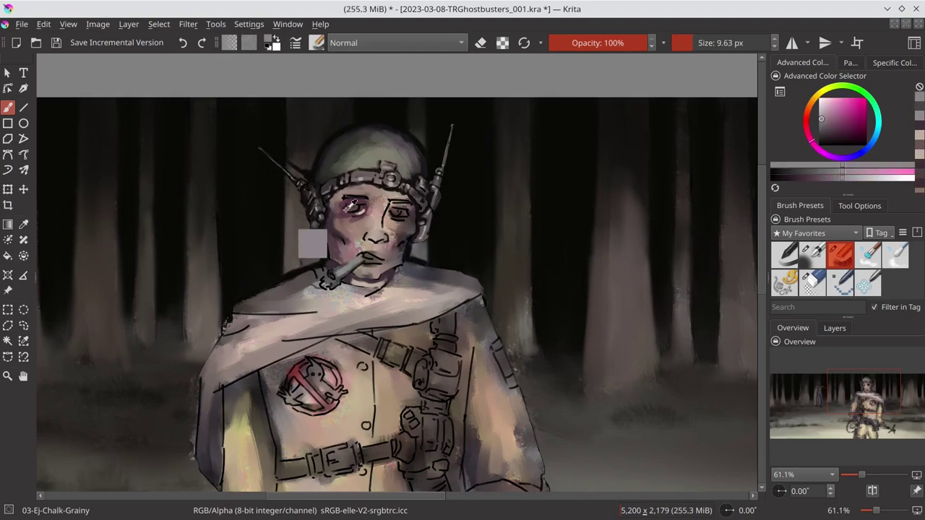
Sample a deep red from the face and paint it into the eye socket
key(k)
key(k)
key(bracketleft)
key(bracketright)
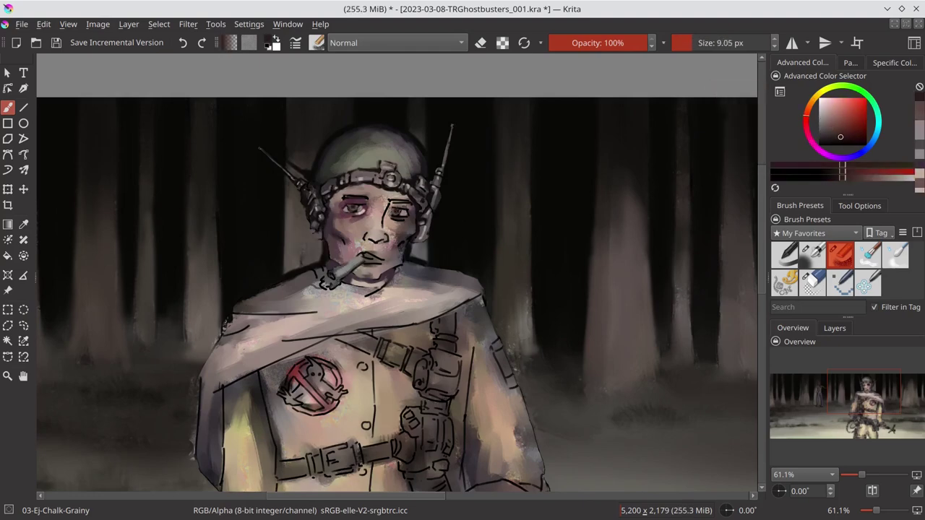
ctrl+click(357, 204)
Sample a light pinkish skin tone and paint a broader highlight on the face
key(l)
key(l)
key(k)
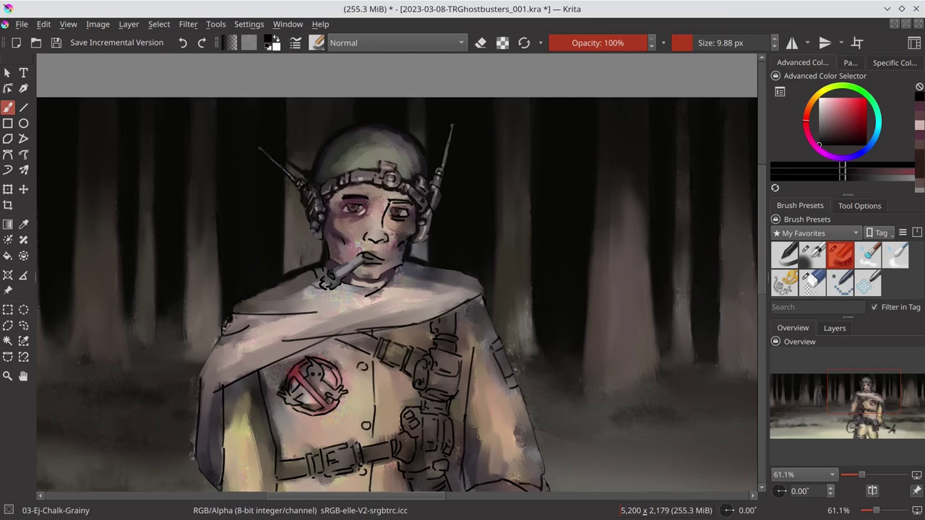
key(bracketright)
key(bracketright)
ctrl+click(361, 186)
key(bracketright)
key(bracketright)
ctrl+click(361, 185)
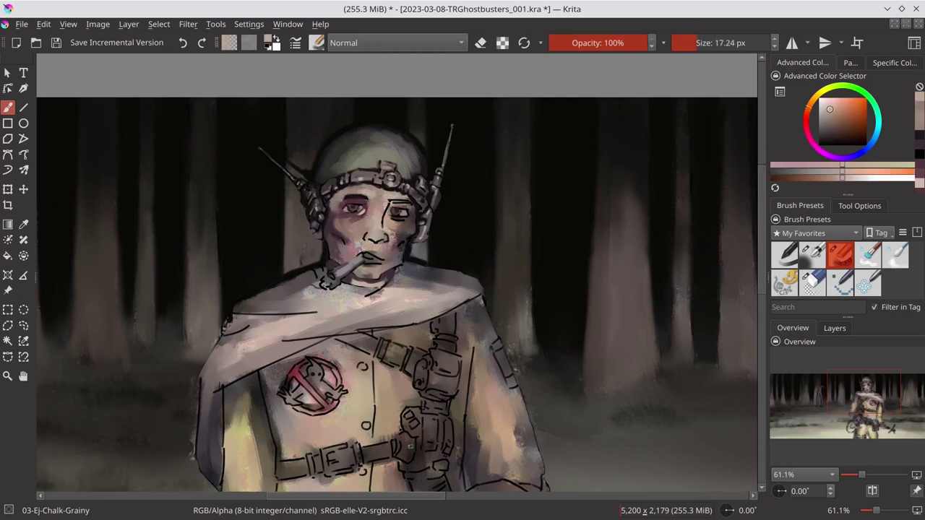
Shade the cheek, pick a dark pink for the eye shadows and save twice
key(bracketleft)
key(bracketleft)
key(bracketright)
ctrl+click(376, 232)
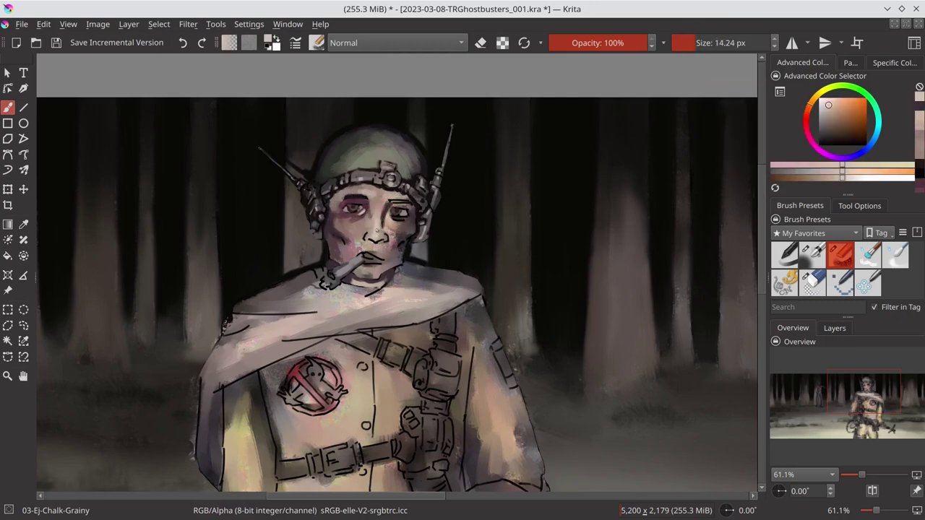
ctrl+click(397, 201)
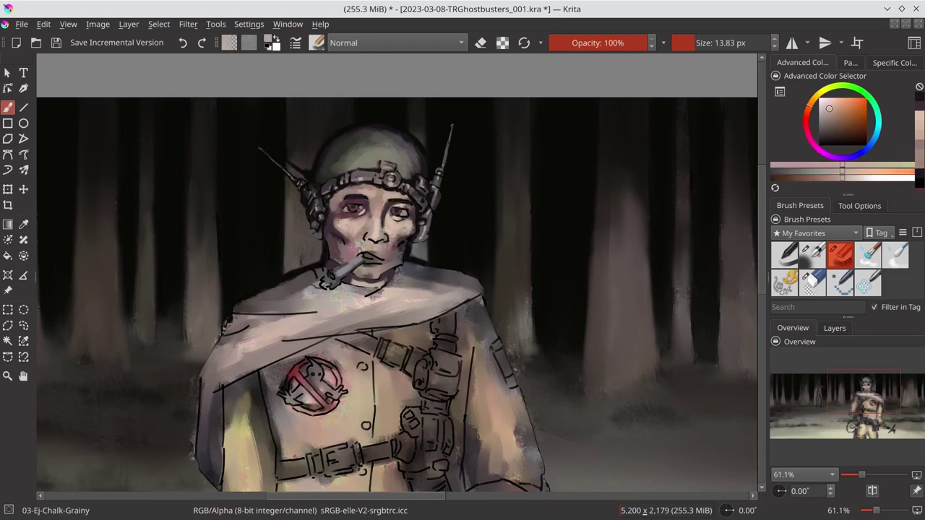
key(ctrl+s)
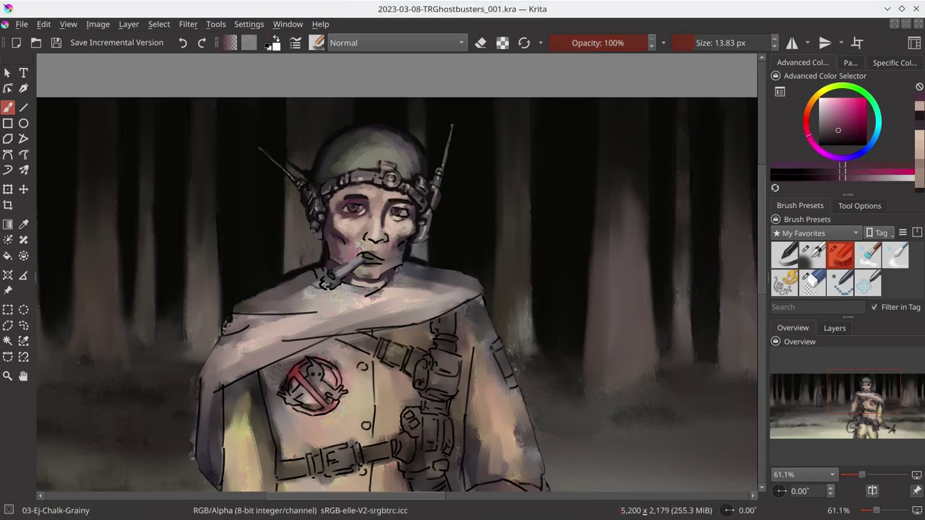
key(ctrl+s)
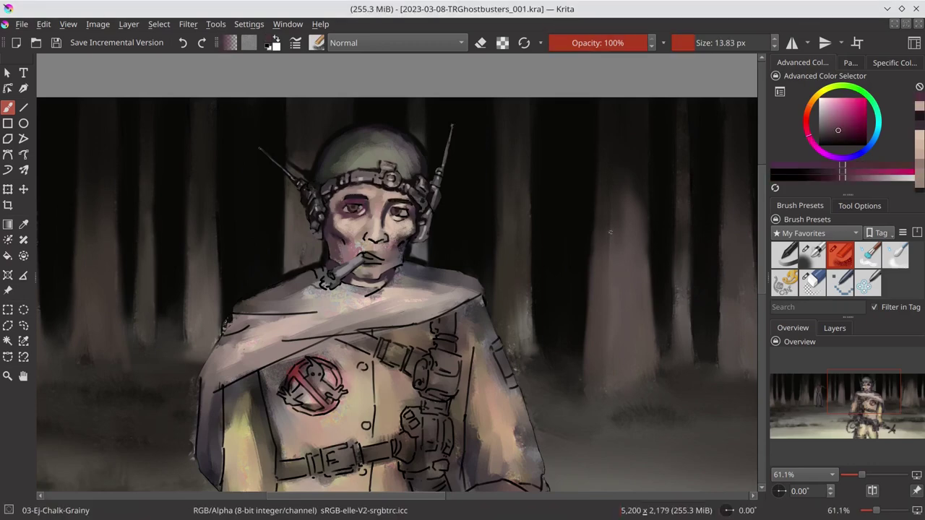
Paint light peach highlights on the soldier's face and cheeks
click(610, 232)
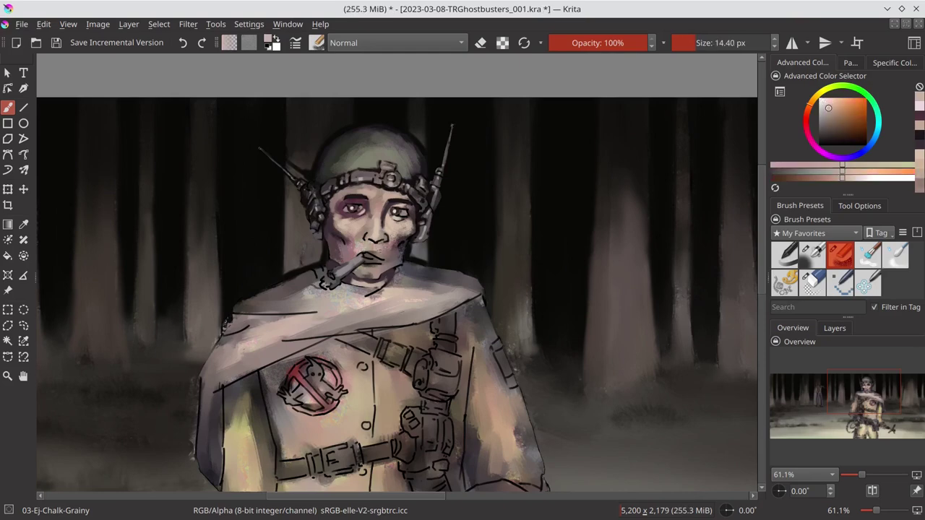
ctrl+click(361, 248)
ctrl+click(351, 211)
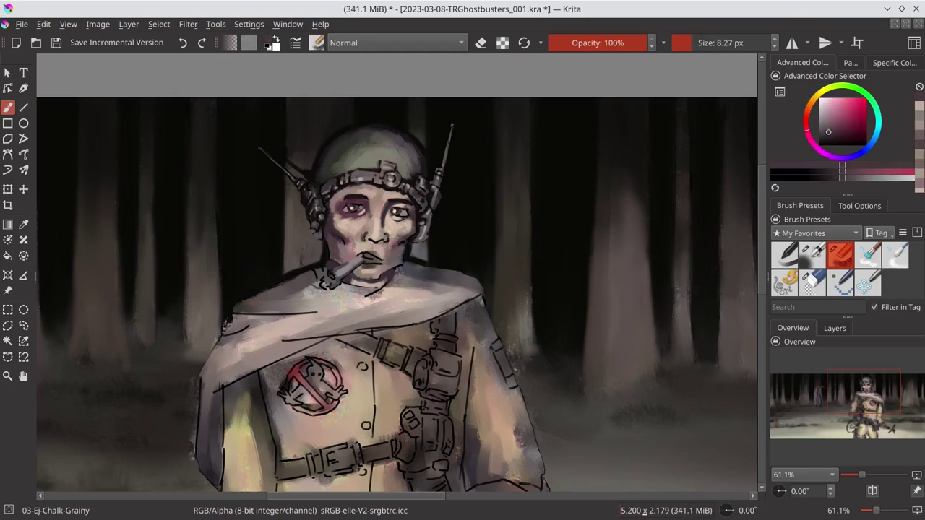
ctrl+click(350, 217)
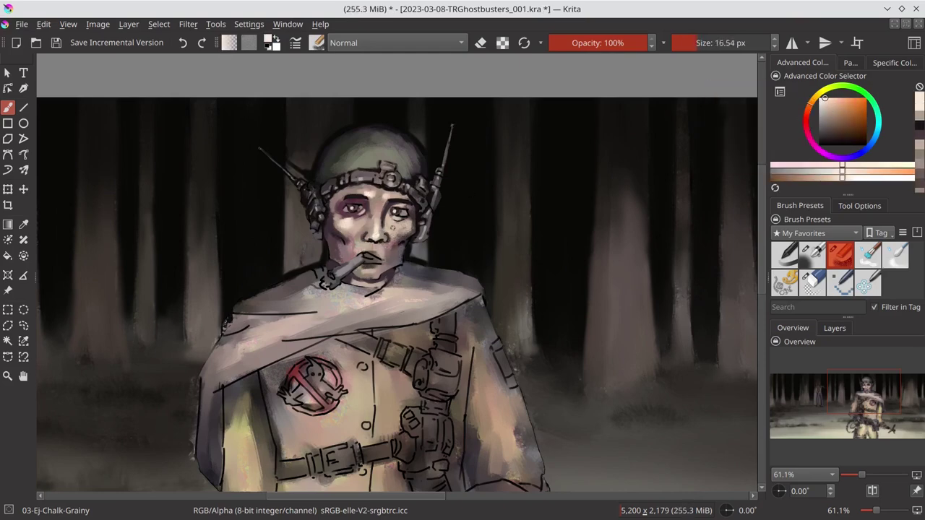
scroll(457, 261, down, 5)
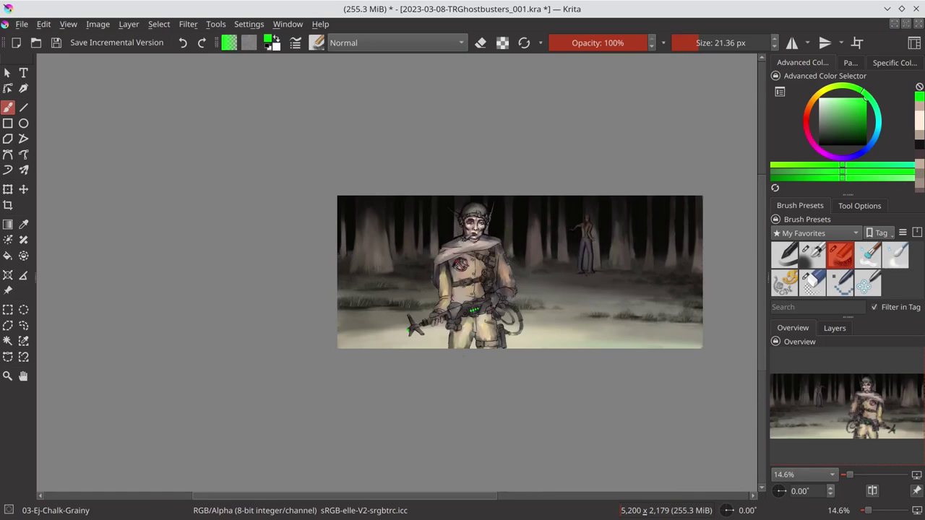
scroll(493, 227, up, 8)
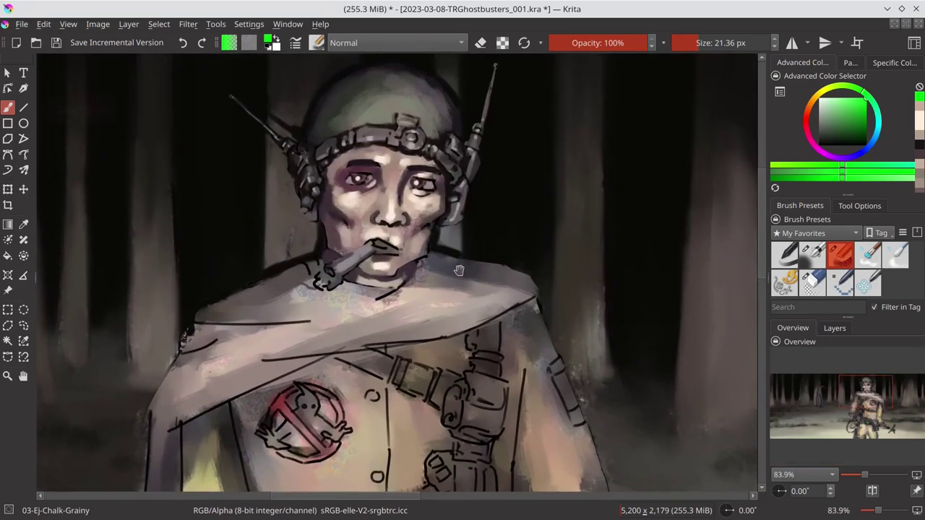
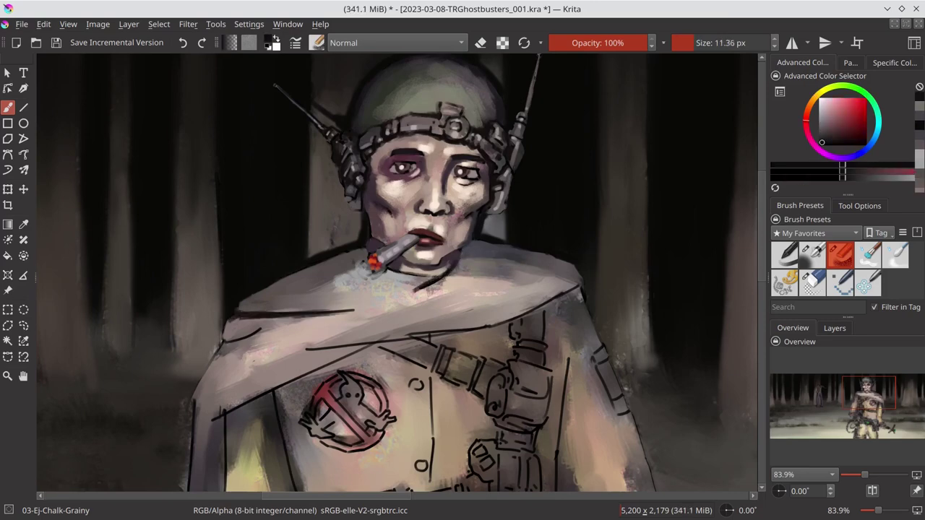
Paint a dark line along the lower cape fold and sample darker shades
mouse_move(224, 338)
mouse_down()
mouse_move(387, 340)
mouse_move(582, 287)
mouse_up()
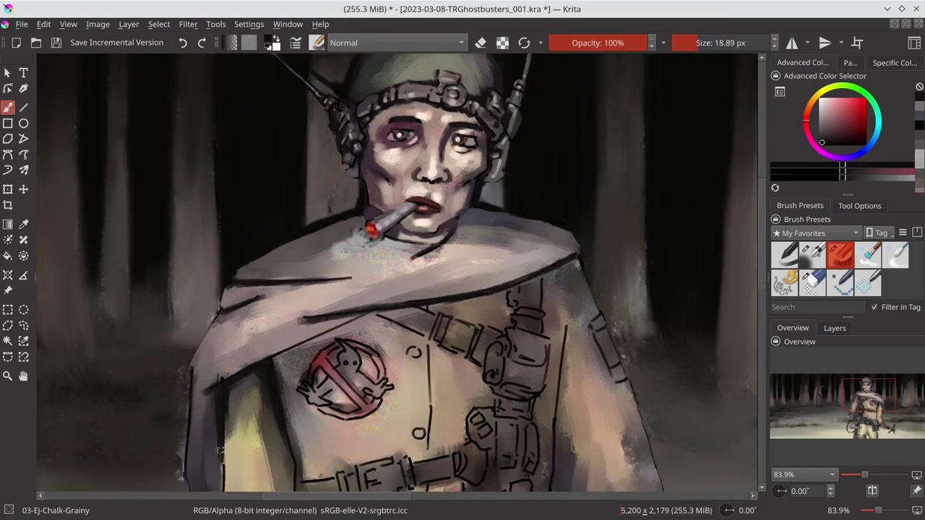
drag(265, 359, 291, 278)
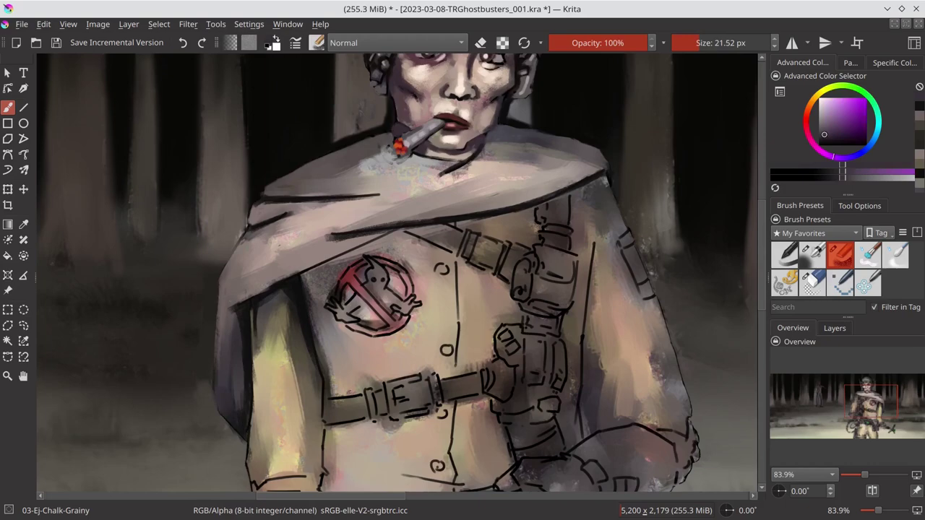
ctrl+click(415, 177)
drag(416, 177, 334, 197)
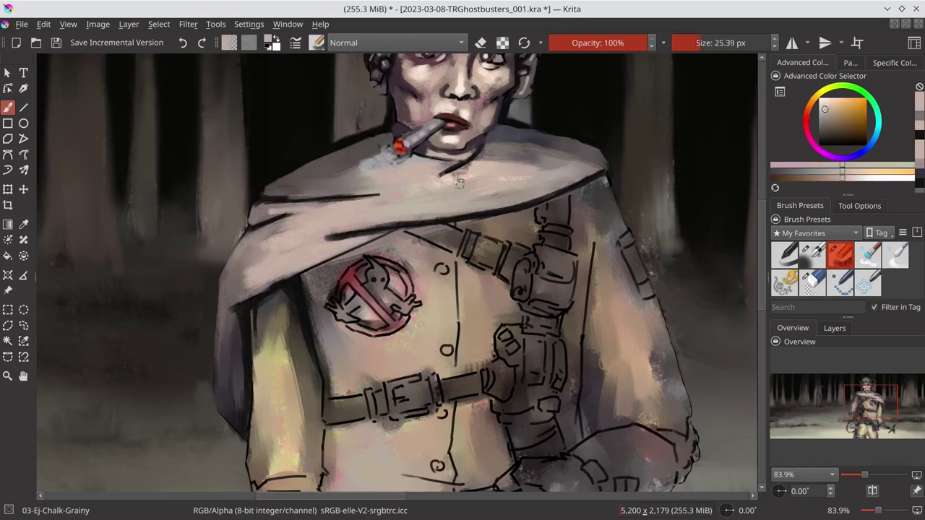
ctrl+click(436, 207)
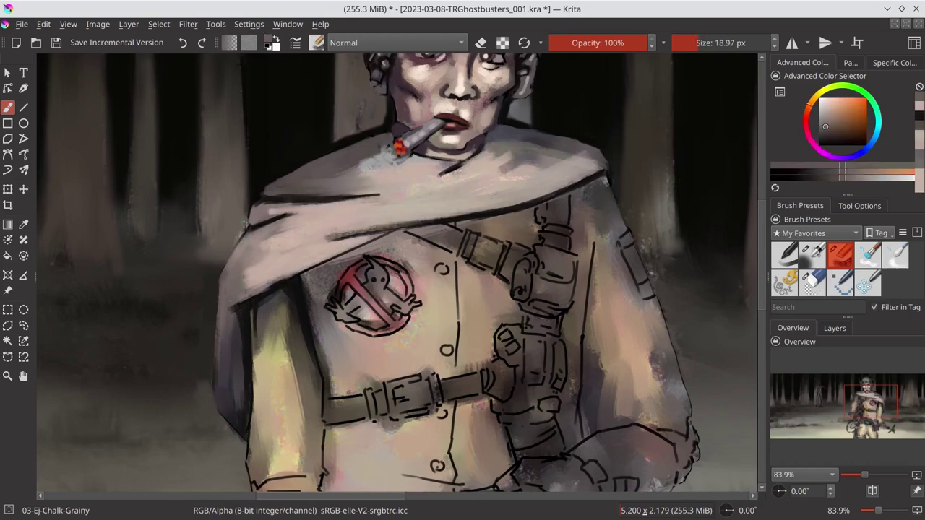
Sample a dark brown and outline the soldier's left coat side
scroll(385, 253, down, 2)
ctrl+click(175, 372)
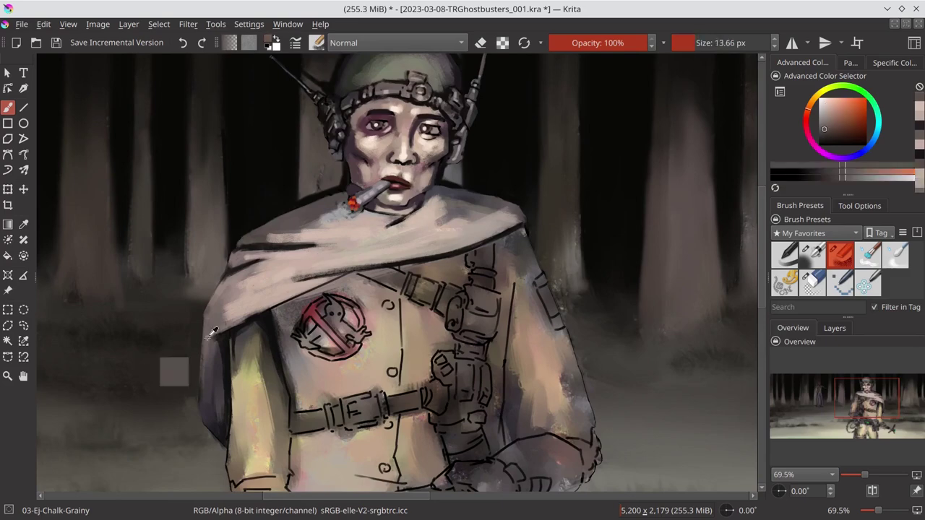
scroll(447, 318, up, 1)
scroll(448, 318, down, 1)
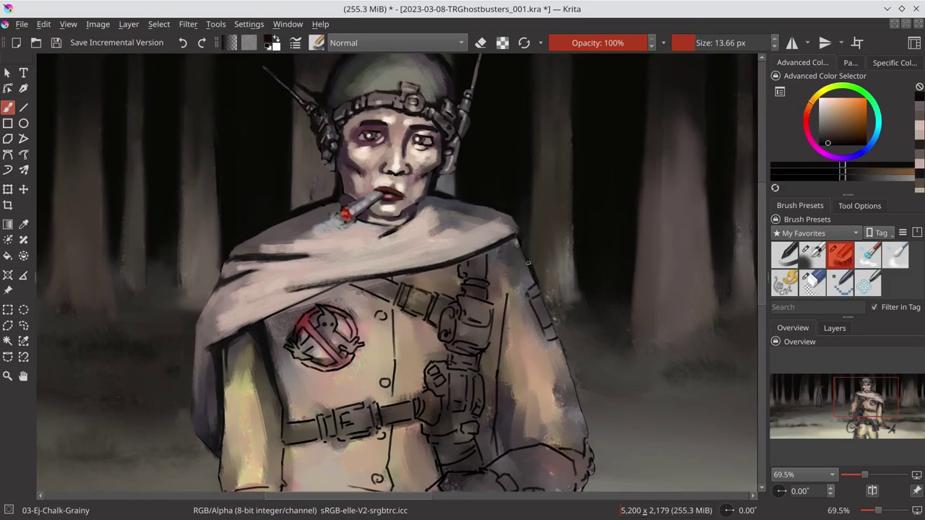
ctrl+click(534, 267)
scroll(542, 292, down, 1)
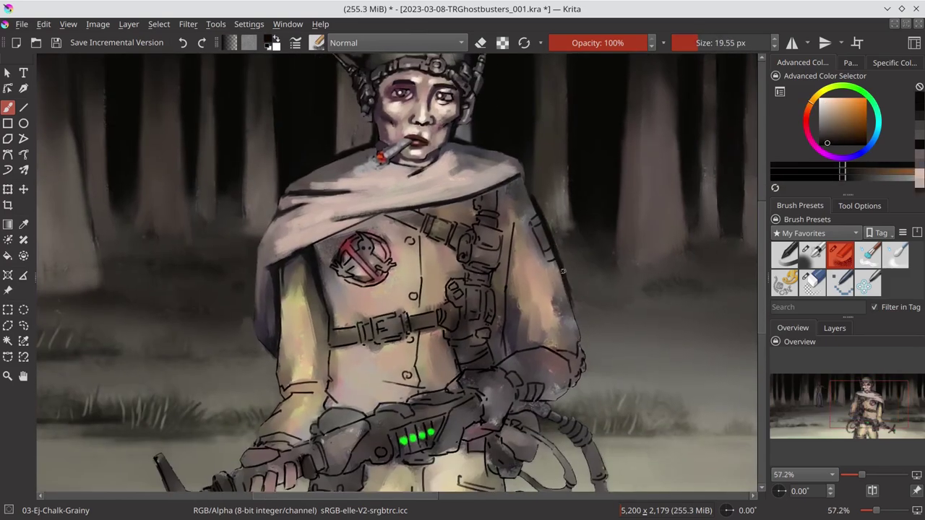
drag(255, 251, 268, 355)
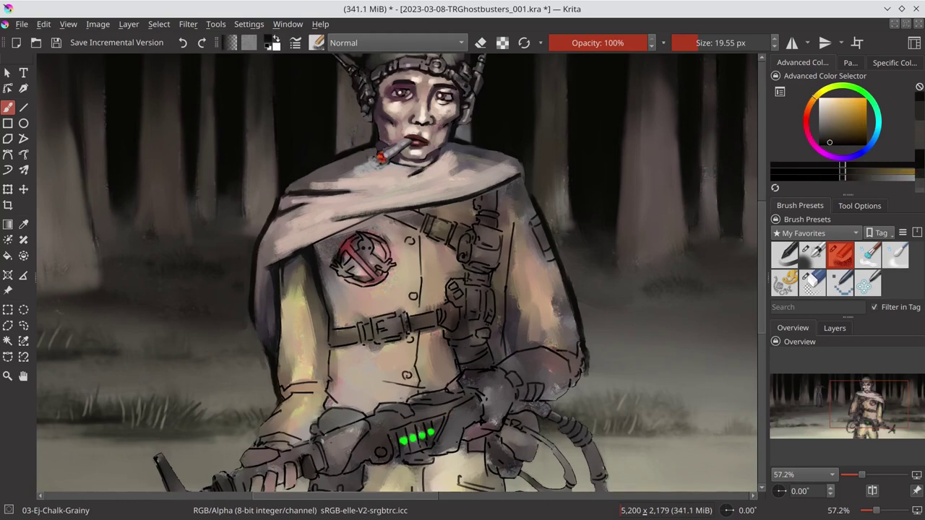
scroll(253, 329, down, 2)
scroll(346, 367, up, 2)
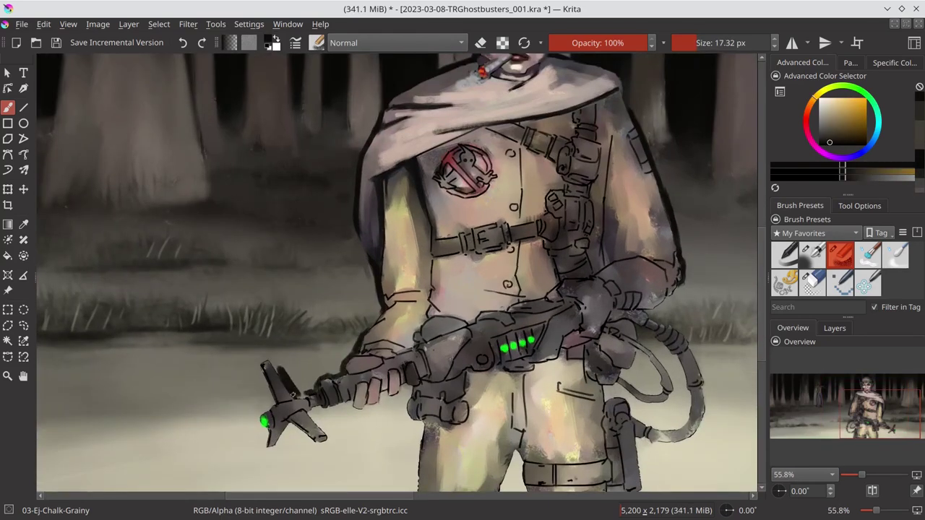
scroll(381, 353, down, 3)
Mirror the view and dab a glowing green light on the chest gadget
click(873, 491)
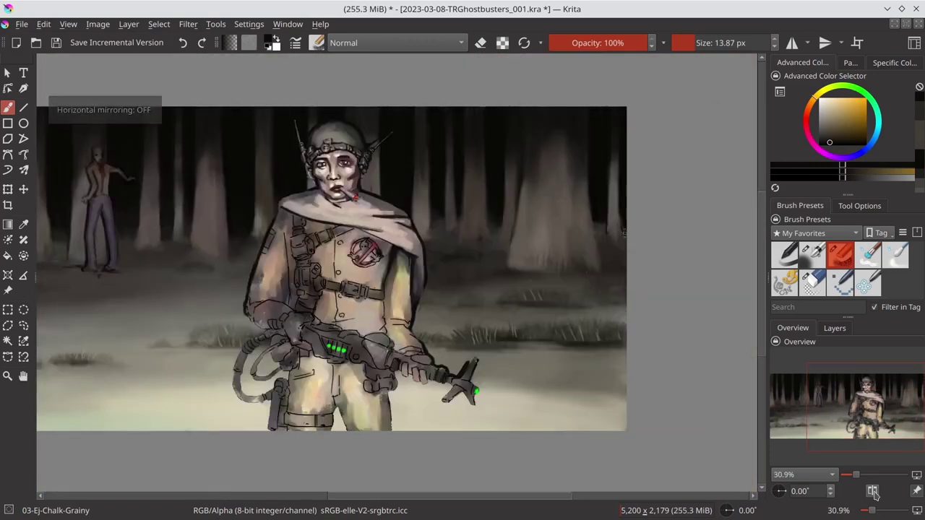
ctrl+click(336, 350)
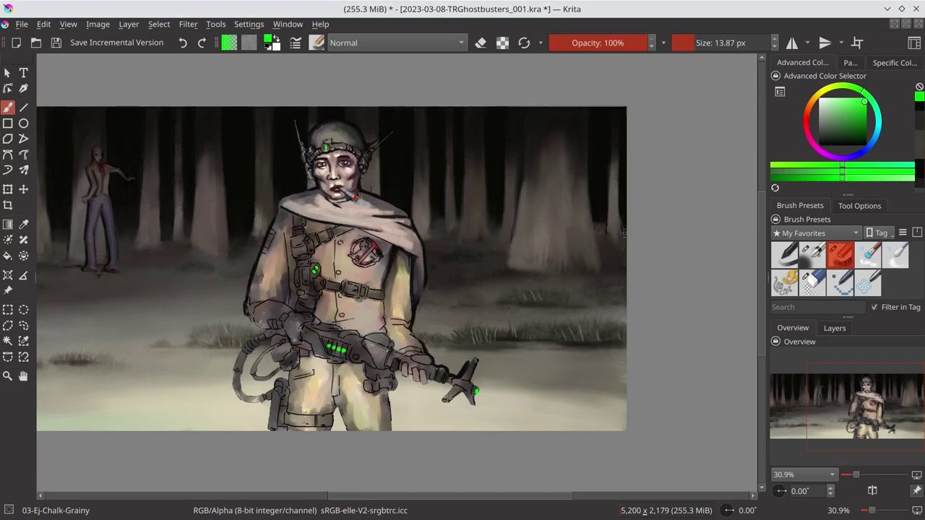
scroll(347, 169, up, 5)
Paint pale pink smoke rising from the cigarette
ctrl+click(401, 249)
drag(379, 231, 448, 185)
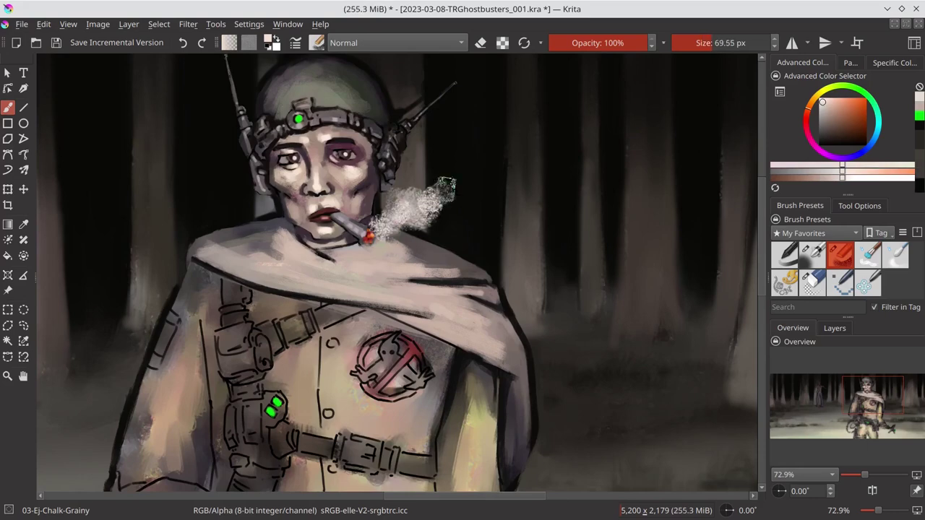
drag(379, 231, 408, 198)
scroll(398, 274, down, 5)
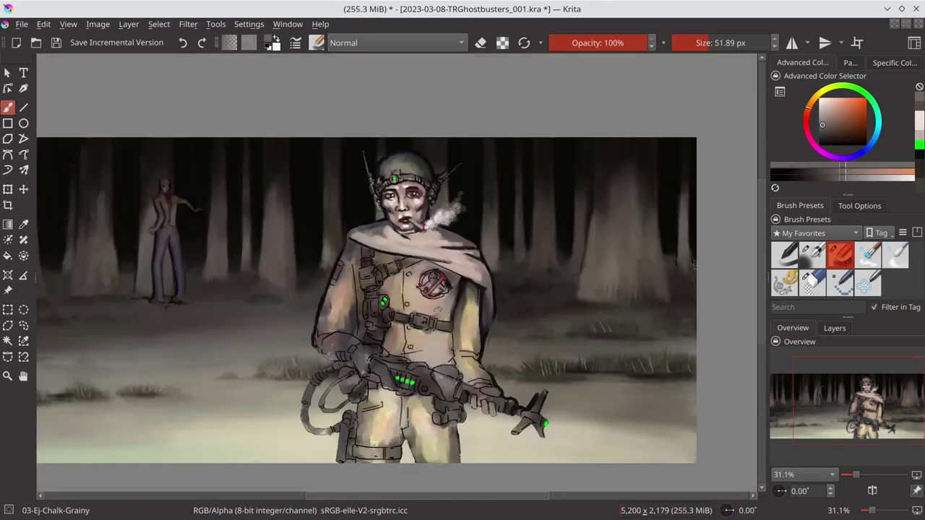
scroll(403, 221, up, 5)
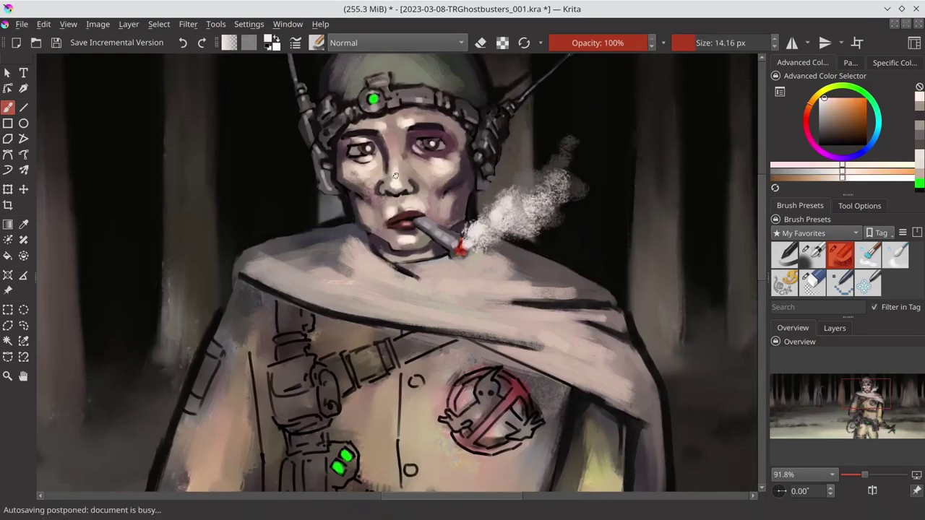
scroll(289, 274, down, 2)
Darken the left edge of the gun hose, then save the painting
ctrl+click(293, 284)
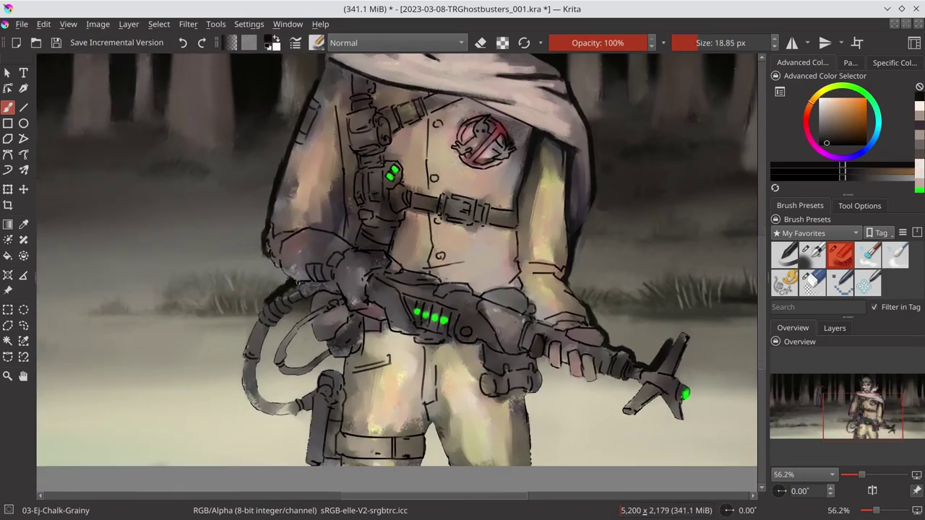
drag(257, 321, 242, 386)
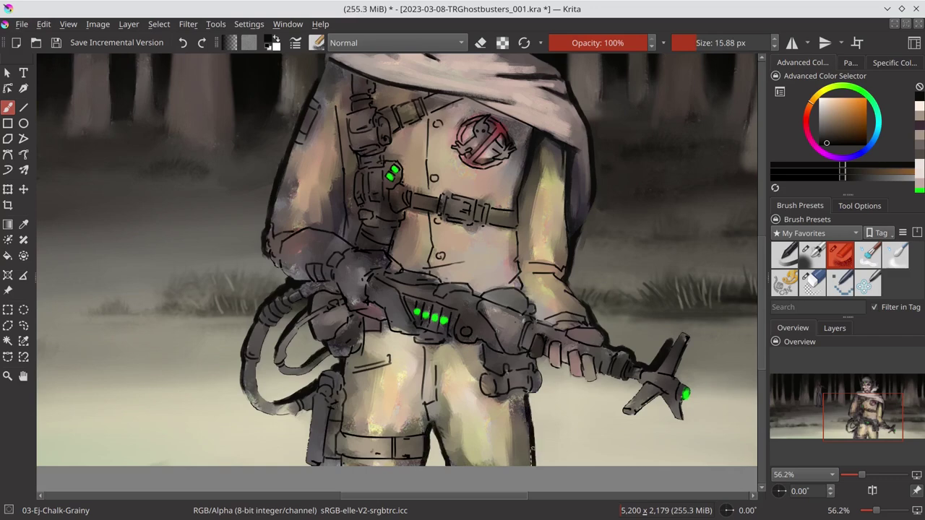
ctrl+click(563, 365)
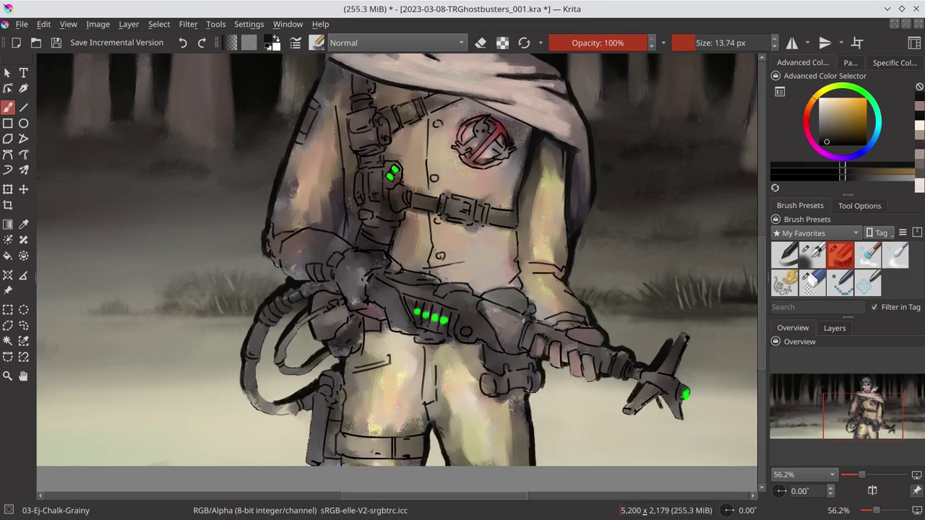
scroll(659, 318, down, 3)
key(ctrl+s)
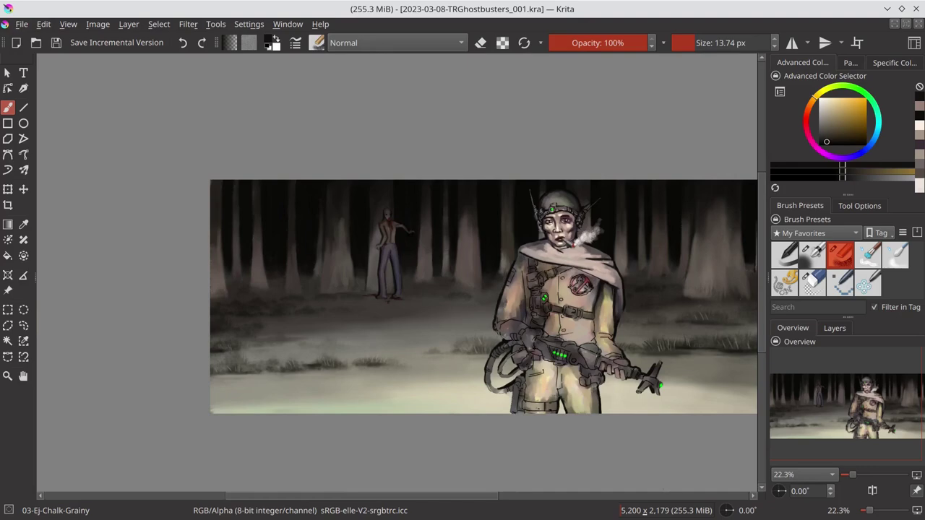
Touch up the face near the cigarette with red, then save
scroll(589, 191, up, 7)
ctrl+click(547, 372)
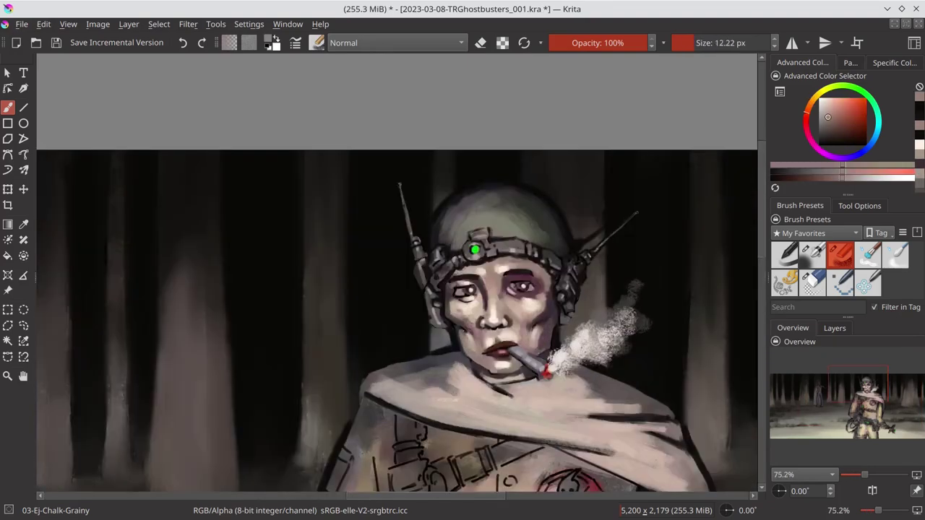
scroll(376, 304, down, 5)
scroll(376, 303, up, 5)
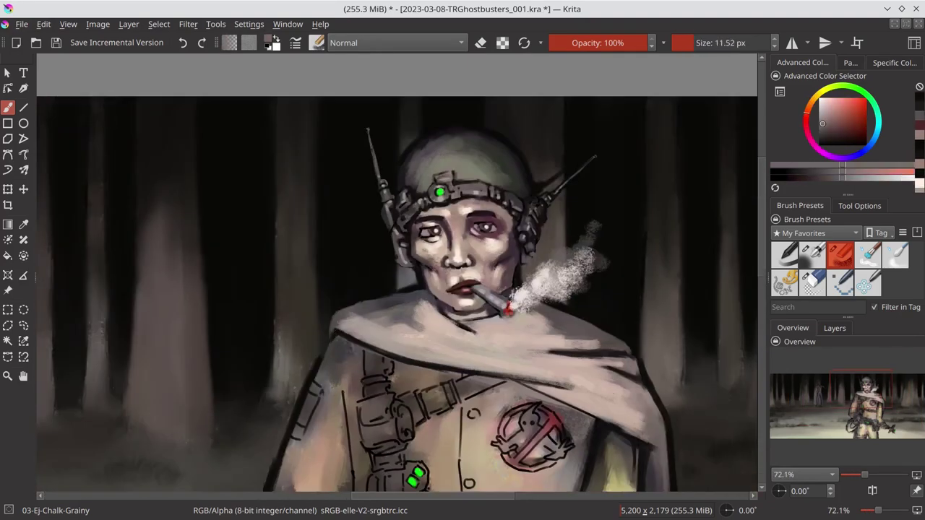
scroll(375, 303, down, 5)
scroll(370, 346, down, 2)
scroll(370, 347, down, 1)
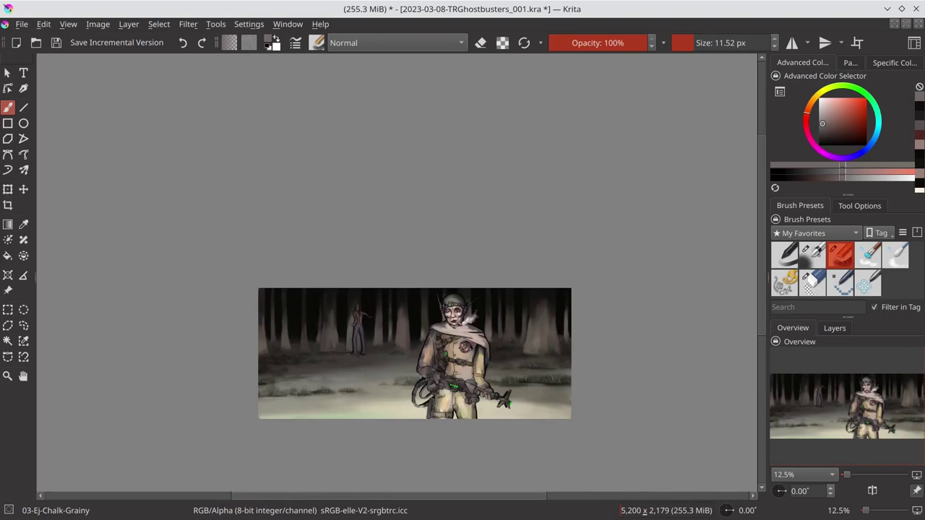
scroll(459, 492, up, 2)
key(ctrl+s)
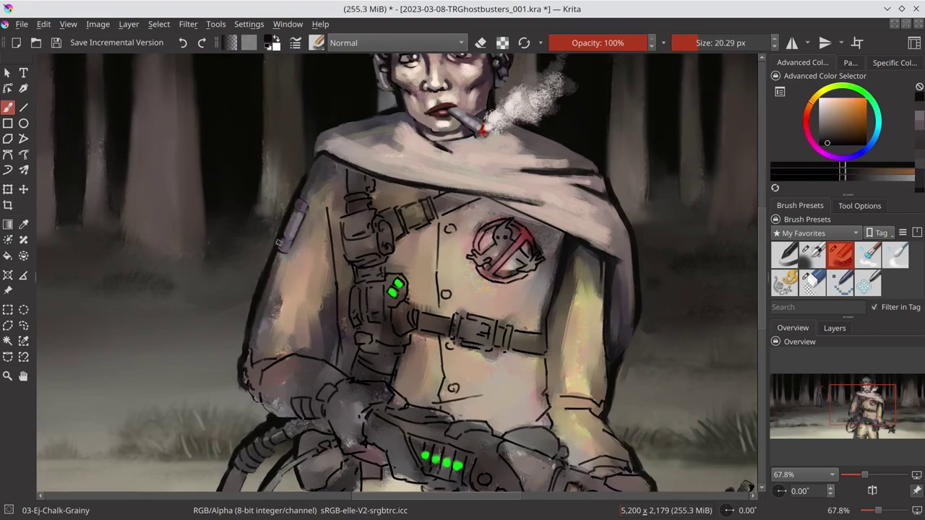
Darken the coat's left edge and lay a light patch on the gun hand
ctrl+click(310, 341)
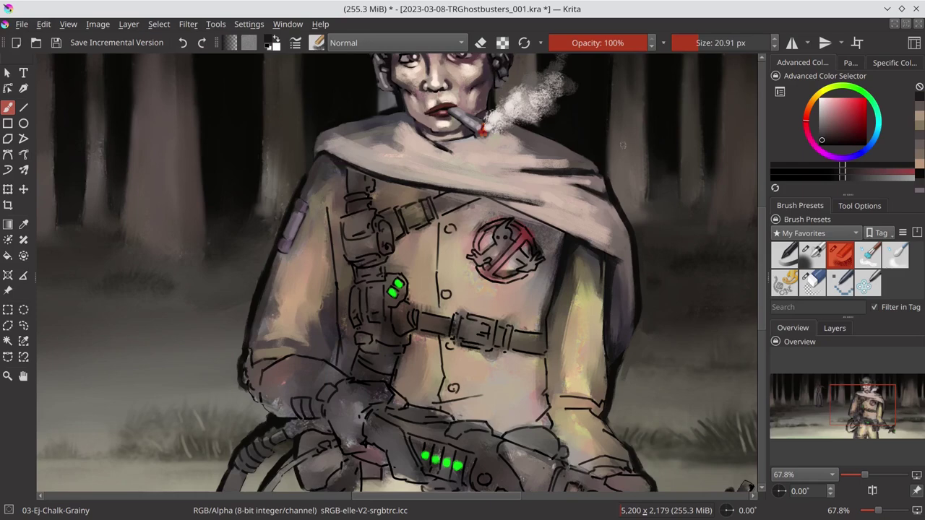
drag(346, 173, 341, 335)
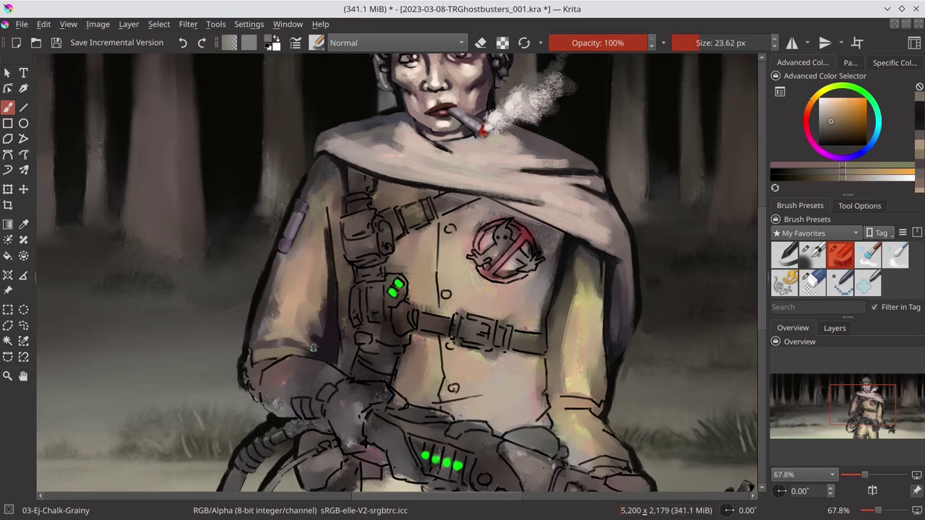
ctrl+click(301, 376)
ctrl+click(265, 369)
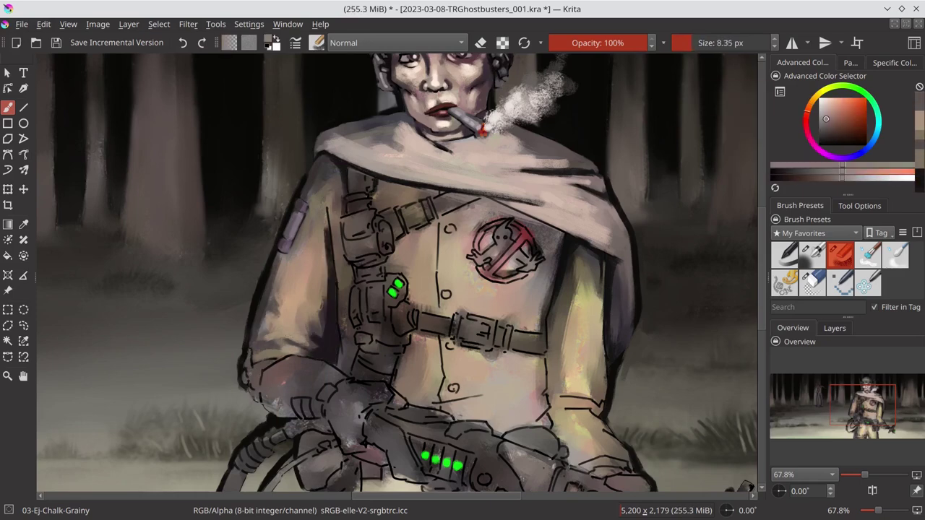
drag(269, 397, 311, 430)
Repaint the gun hand with sampled tan, brown and near-black tones, then save
ctrl+click(265, 369)
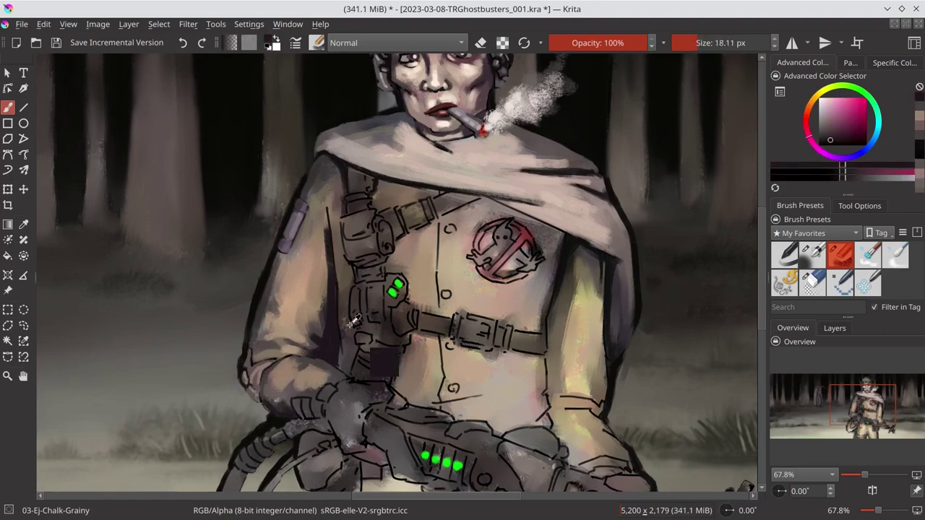
ctrl+click(340, 351)
ctrl+click(336, 282)
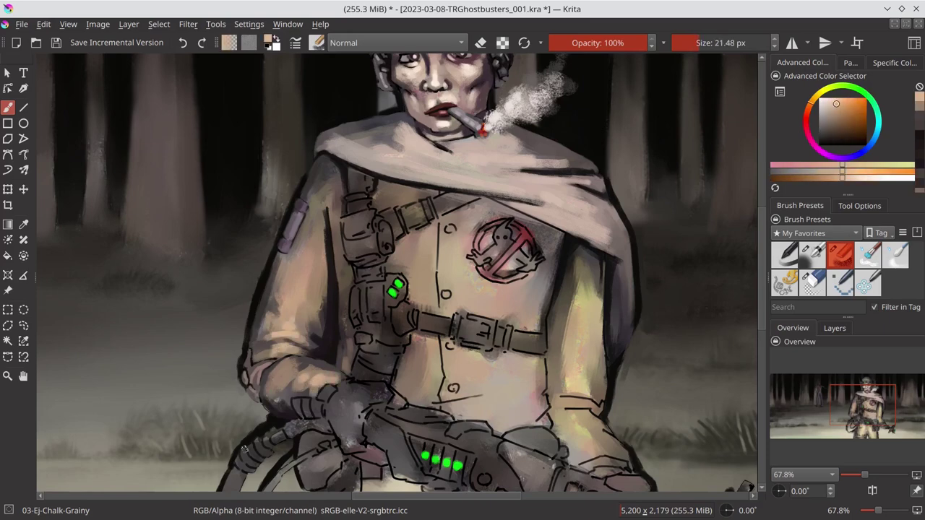
ctrl+click(361, 203)
ctrl+click(346, 257)
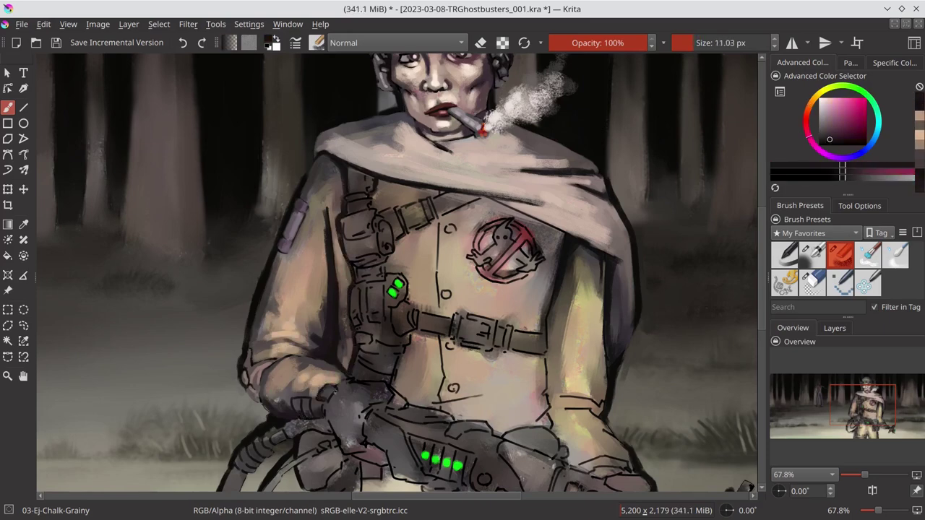
ctrl+click(325, 394)
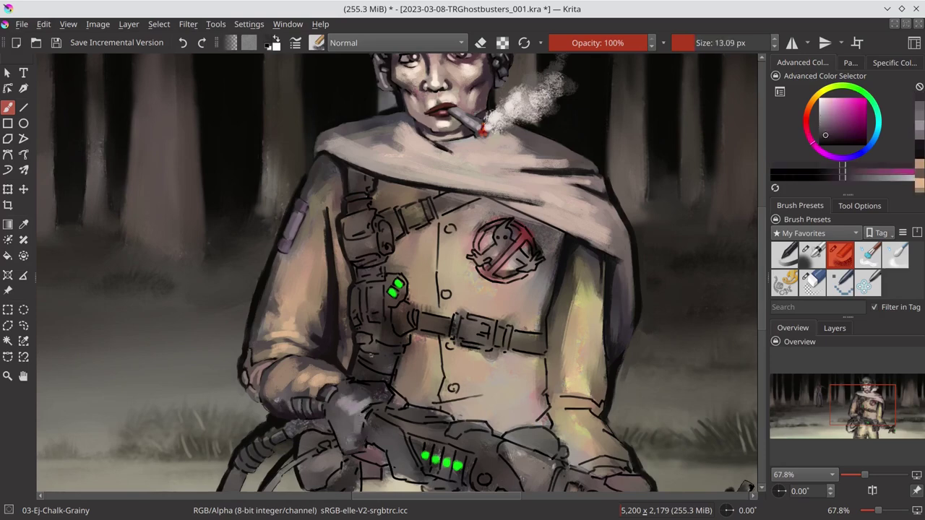
ctrl+click(334, 344)
ctrl+click(308, 413)
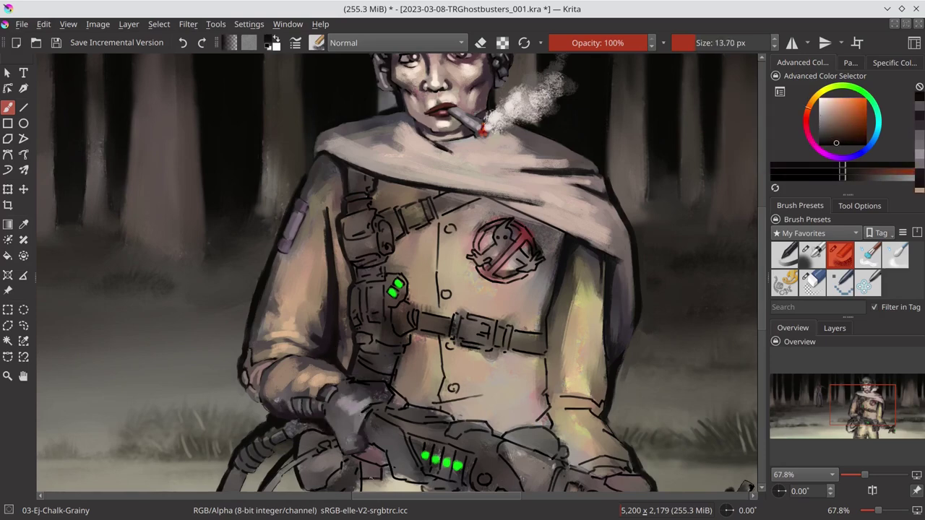
key(ctrl+s)
drag(489, 460, 439, 363)
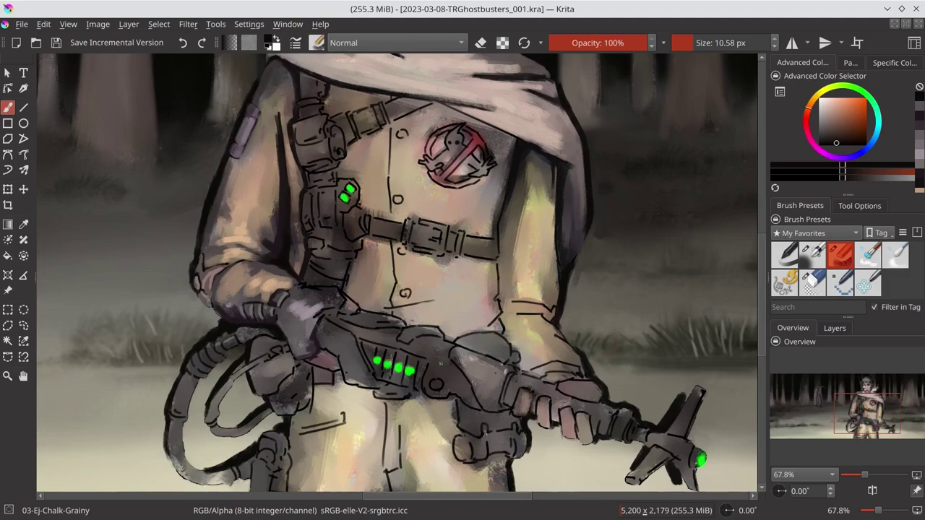
Sample greys from the glove and gun, then paint dark strokes around the grip
ctrl+click(363, 283)
drag(354, 309, 363, 283)
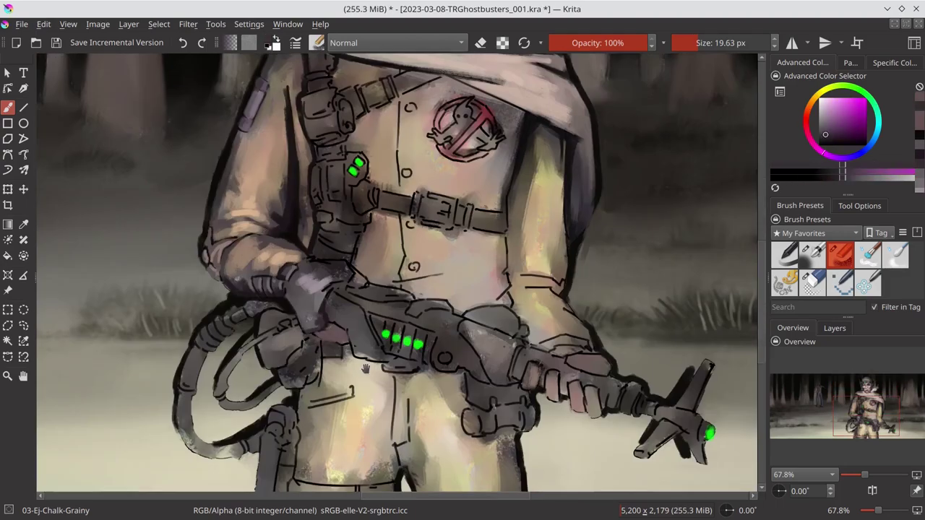
click(363, 283)
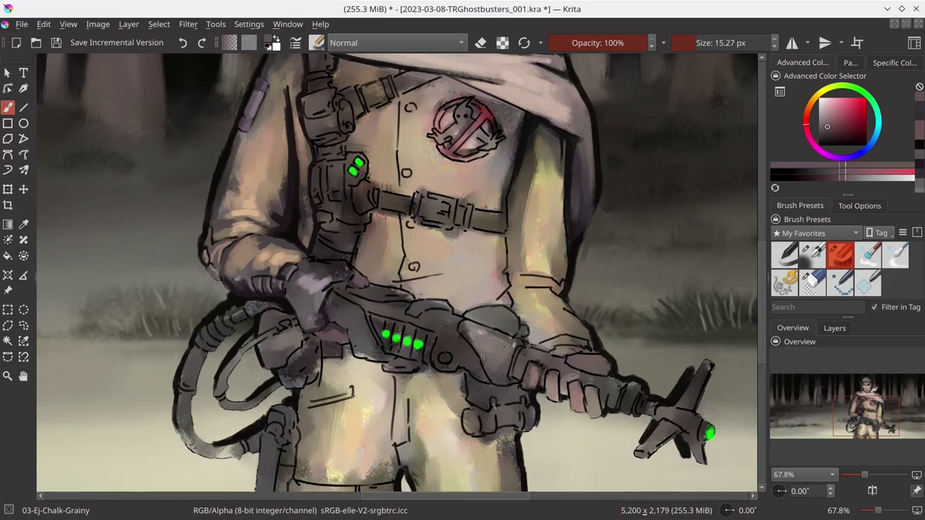
ctrl+click(340, 262)
click(370, 298)
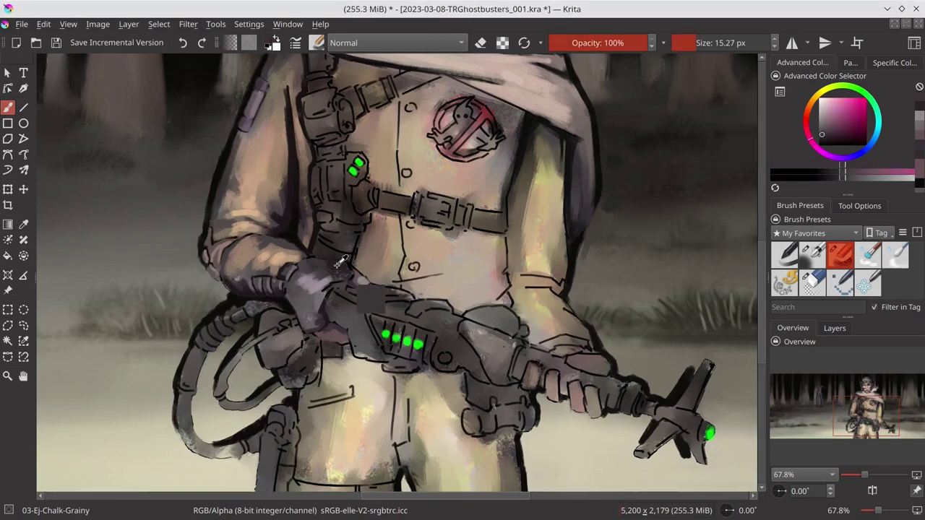
ctrl+click(340, 262)
drag(370, 298, 337, 291)
Darken the glove on the grip, painting with the canvas rotated and reset
ctrl+click(370, 317)
drag(330, 257, 371, 318)
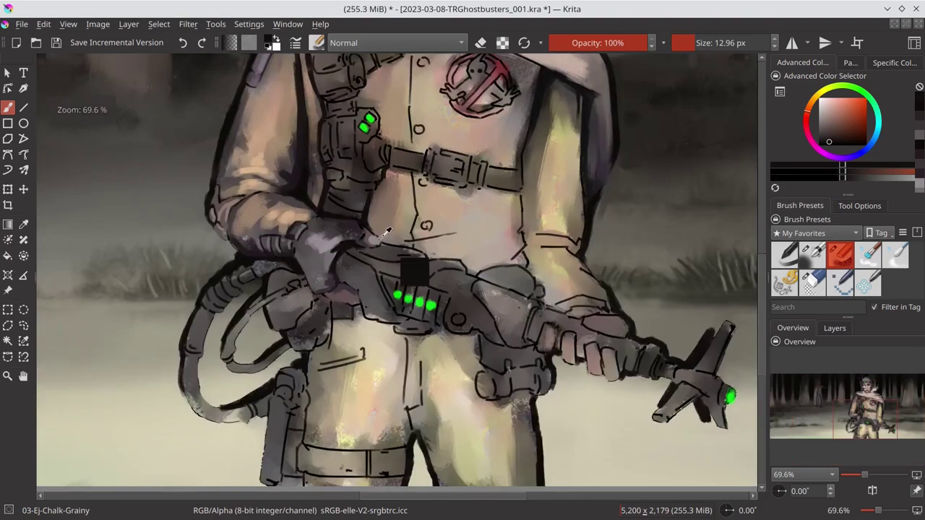
ctrl+click(411, 211)
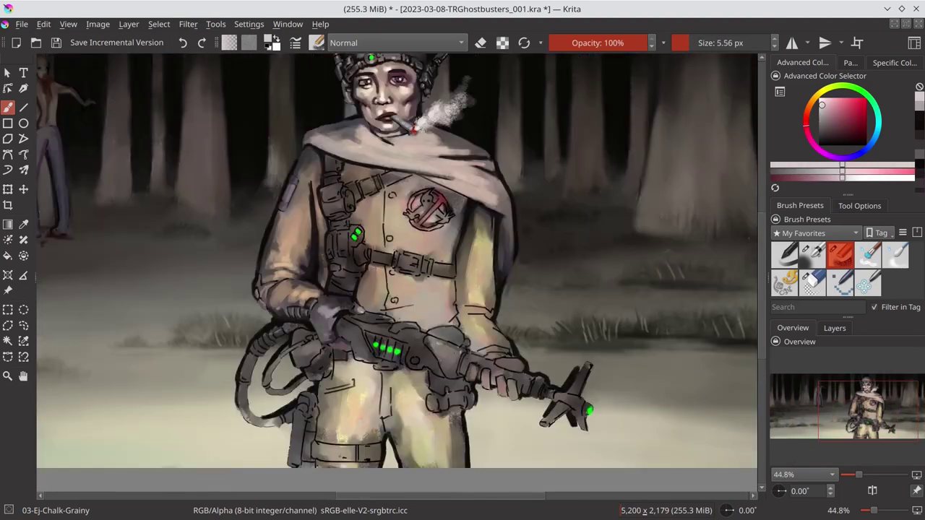
scroll(410, 257, up, 2)
ctrl+click(347, 124)
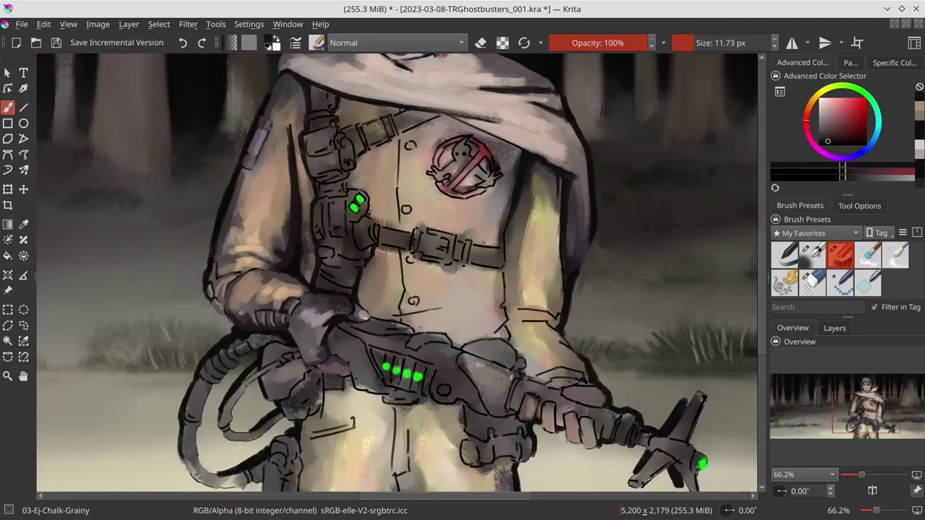
drag(378, 218, 396, 208)
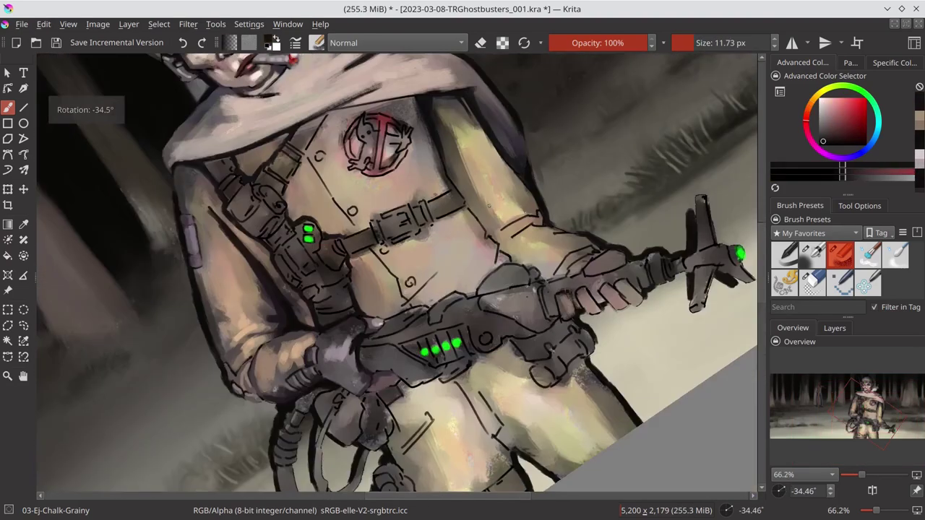
key(5)
ctrl+click(433, 180)
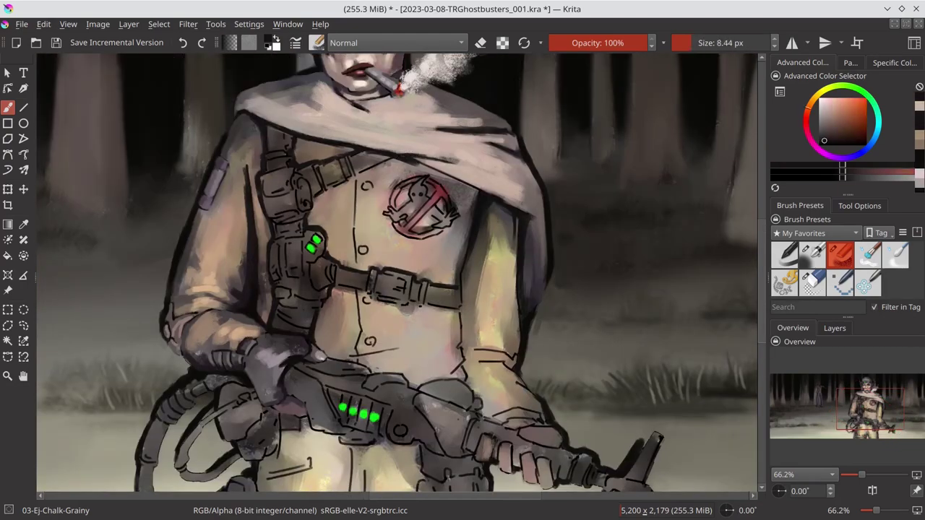
drag(448, 180, 471, 195)
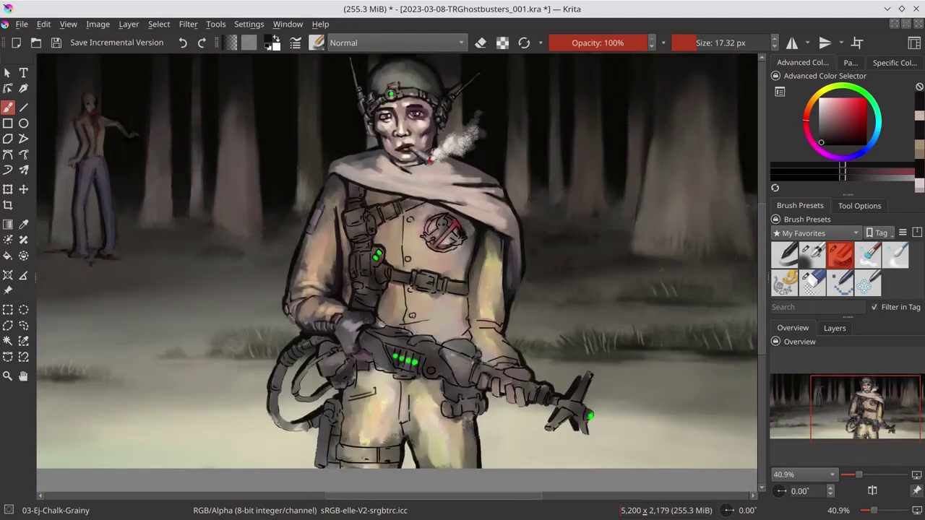
Zoom onto the chest patch and paint the emblem ring with sampled pink-reds
scroll(460, 255, up, 3)
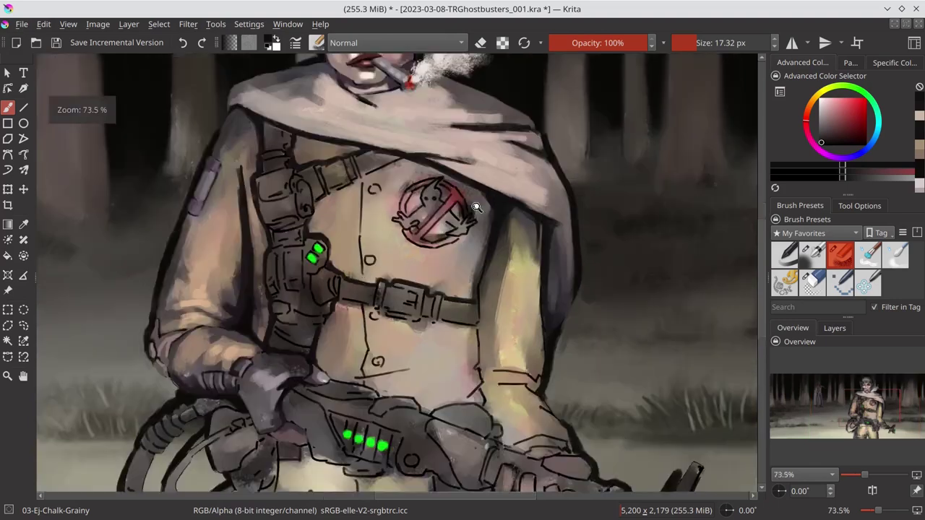
ctrl+click(418, 203)
ctrl+click(440, 217)
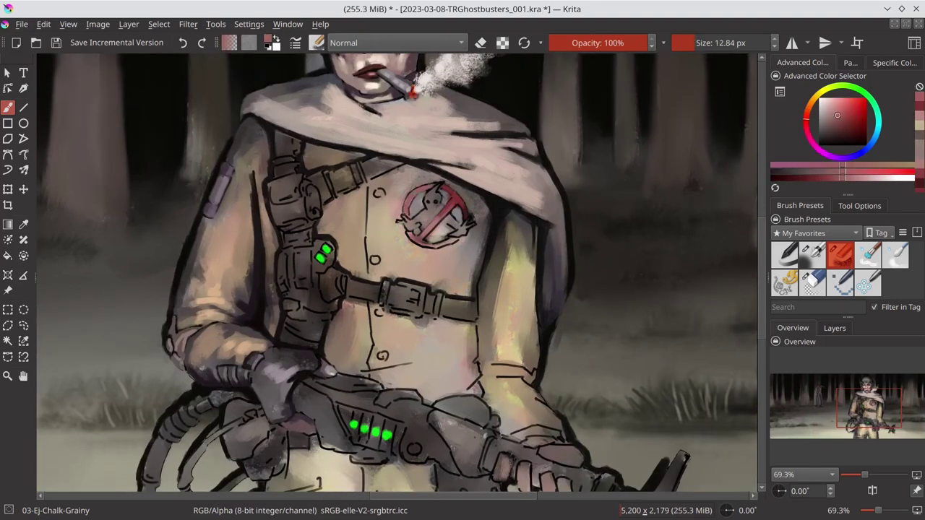
ctrl+click(426, 218)
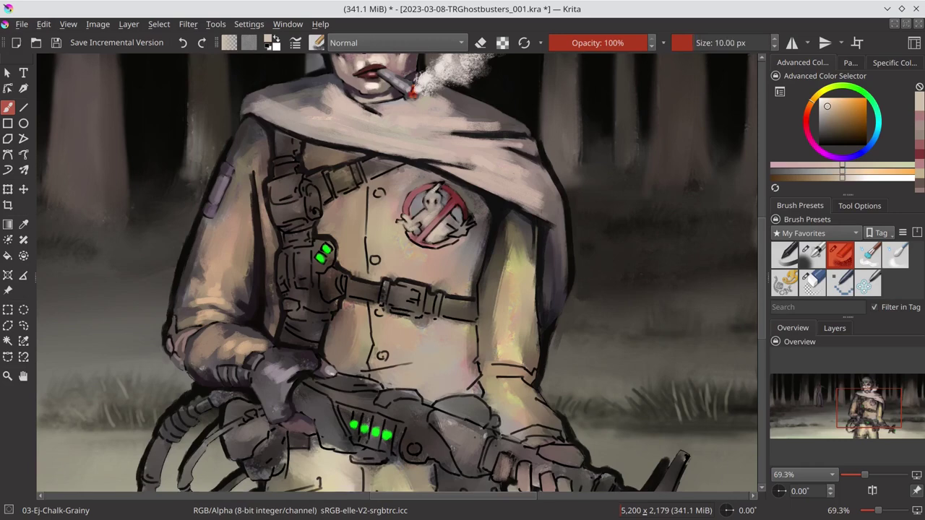
ctrl+click(440, 227)
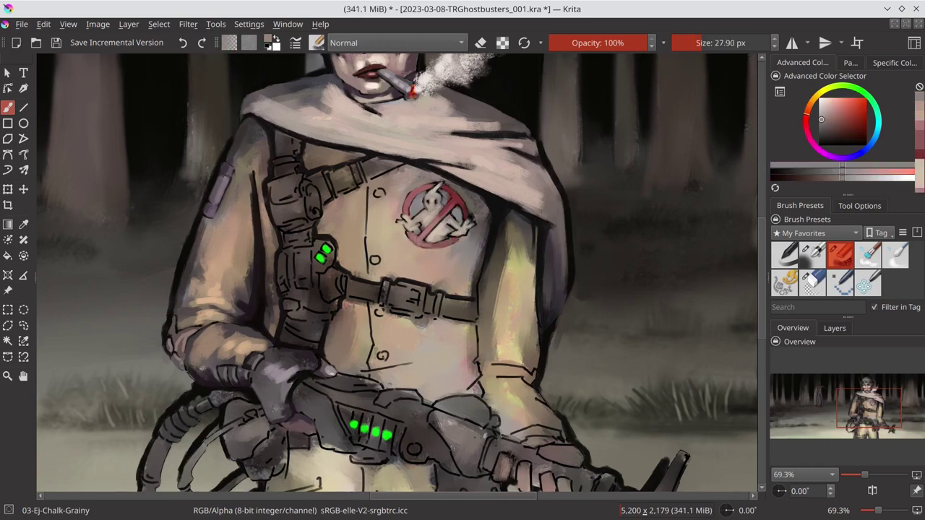
ctrl+click(405, 216)
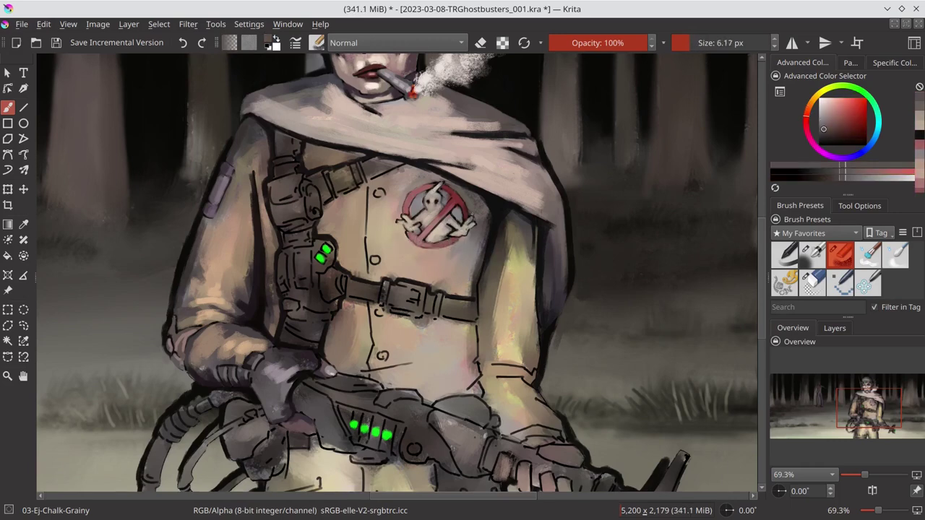
ctrl+click(470, 230)
Refine the emblem with muted red and orange-tan using a smaller brush
ctrl+click(441, 220)
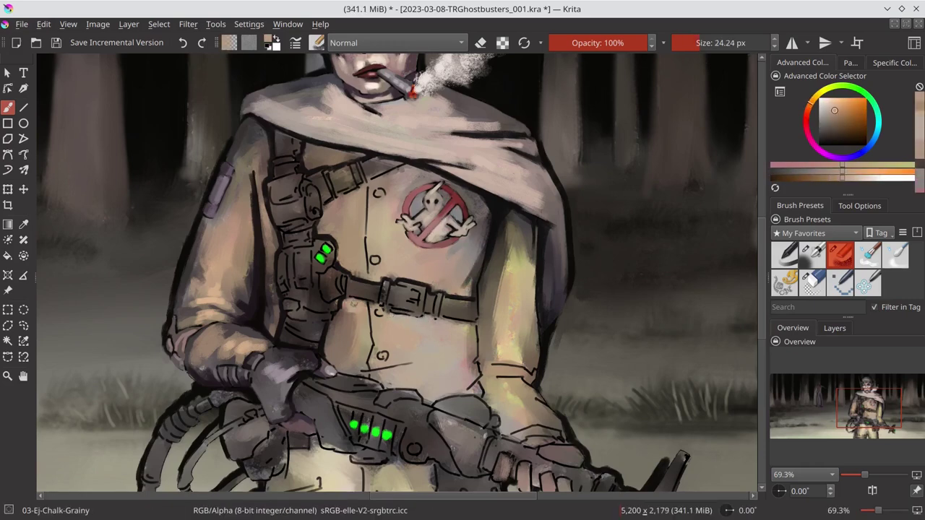
ctrl+click(434, 217)
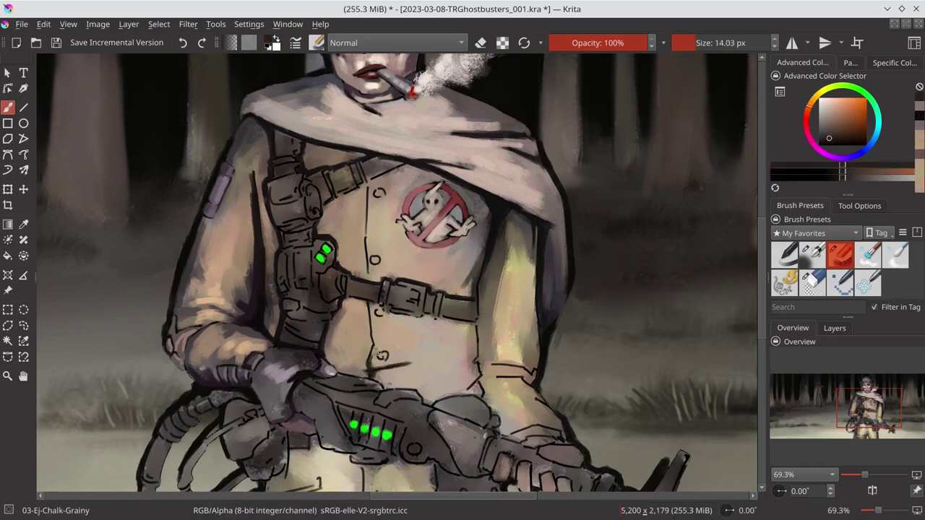
ctrl+click(471, 388)
ctrl+click(481, 361)
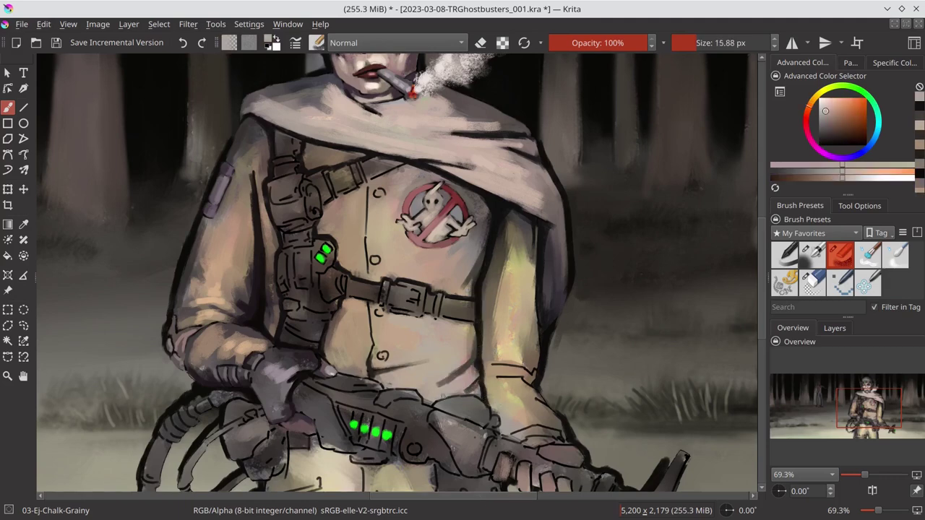
ctrl+click(462, 394)
key(bracketleft)
key(bracketleft)
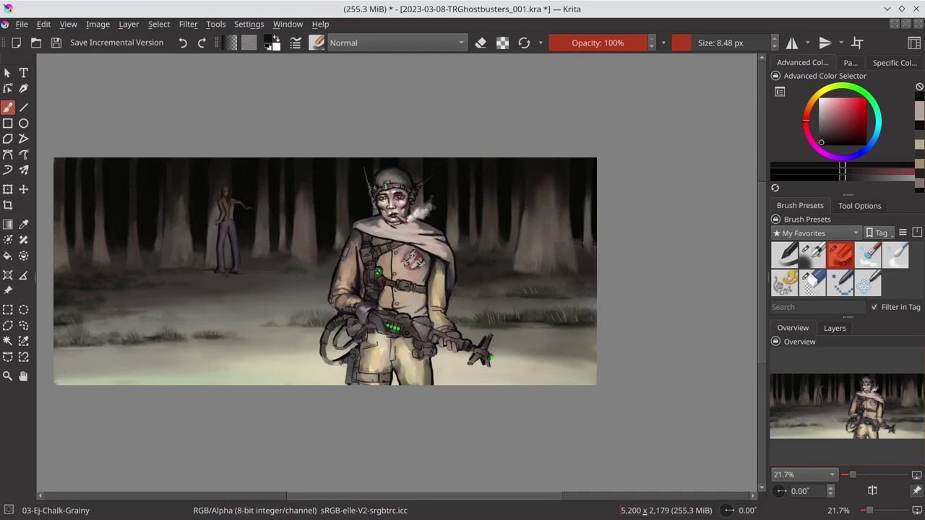
Paint round grey jacket buttons and emblem details, then save and review mirrored
click(872, 492)
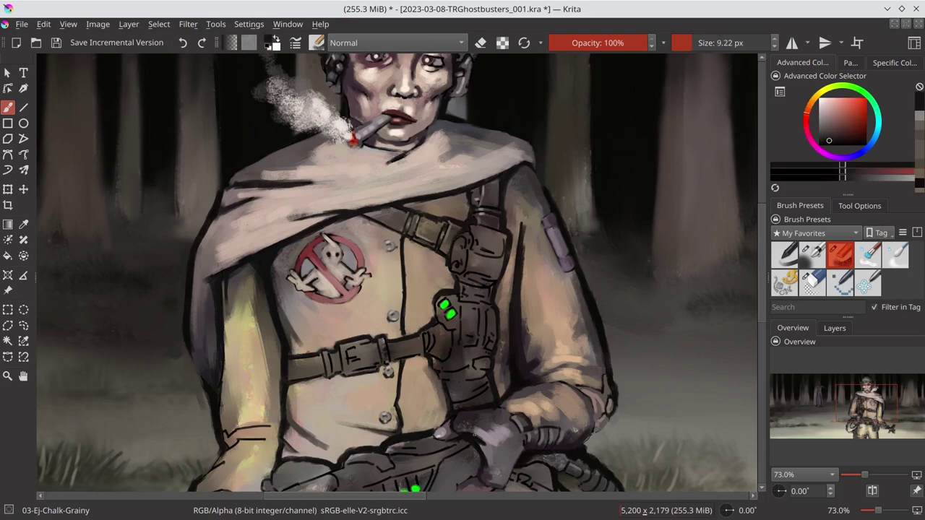
key(2)
key(ctrl+s)
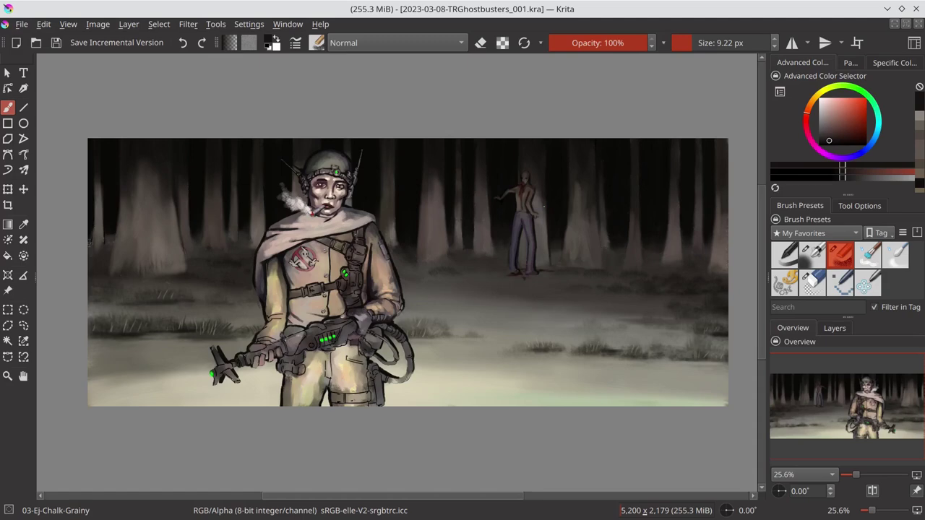
key(m)
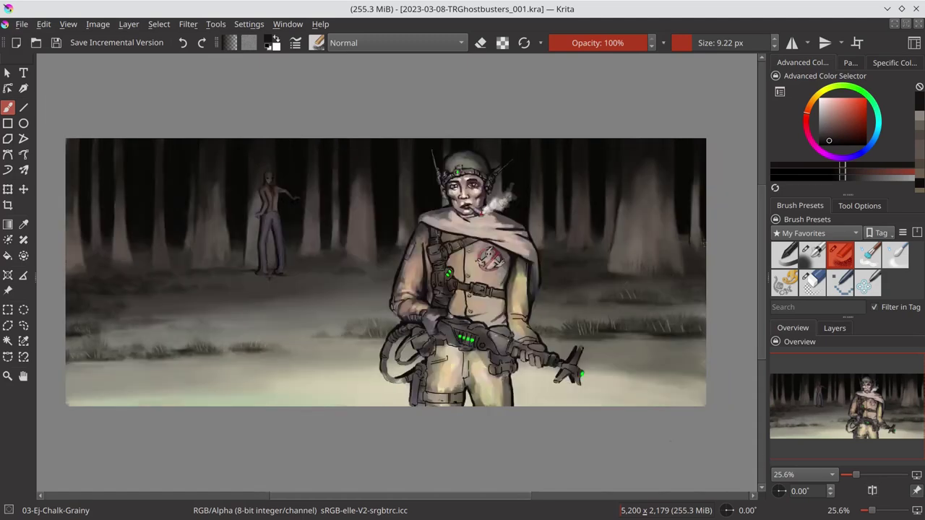
scroll(482, 265, up, 5)
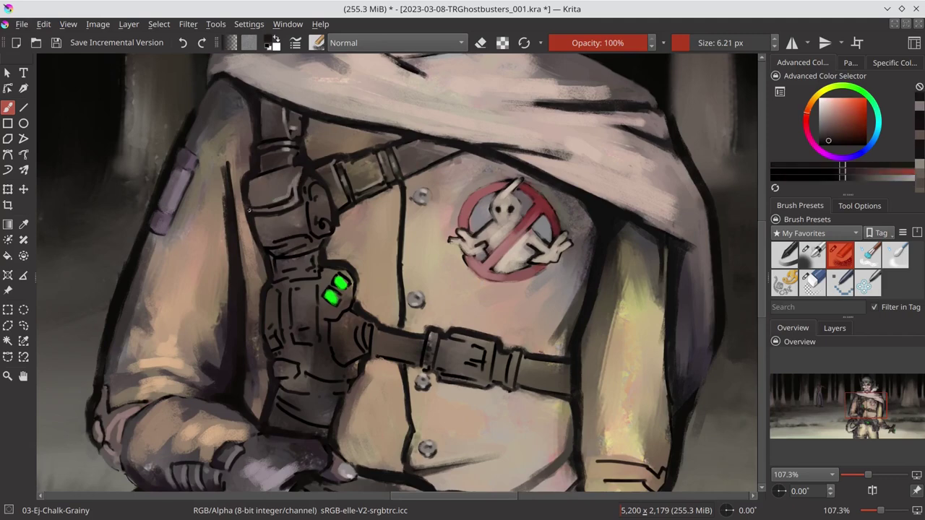
Paint near-black and grey highlights down the harness strap
key(bracketright)
key(bracketright)
key(bracketright)
key(bracketleft)
key(bracketleft)
key(bracketleft)
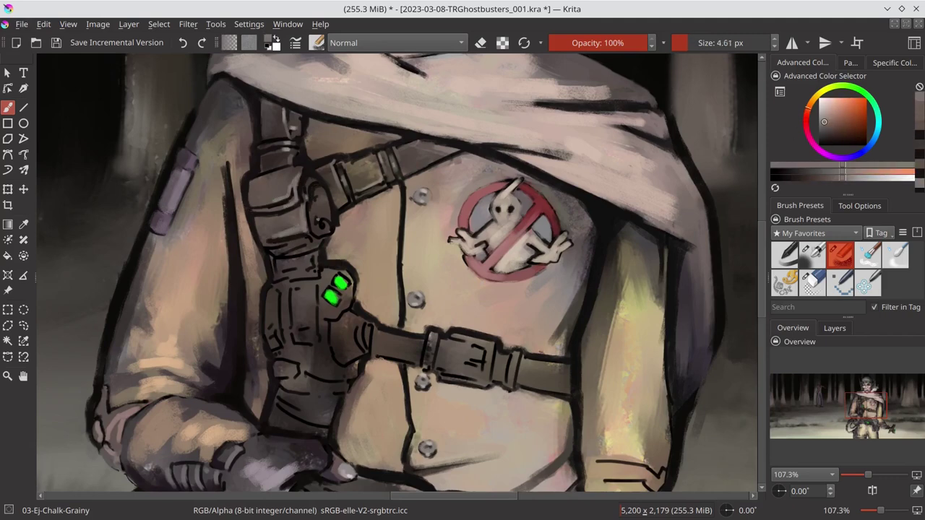
key(bracketright)
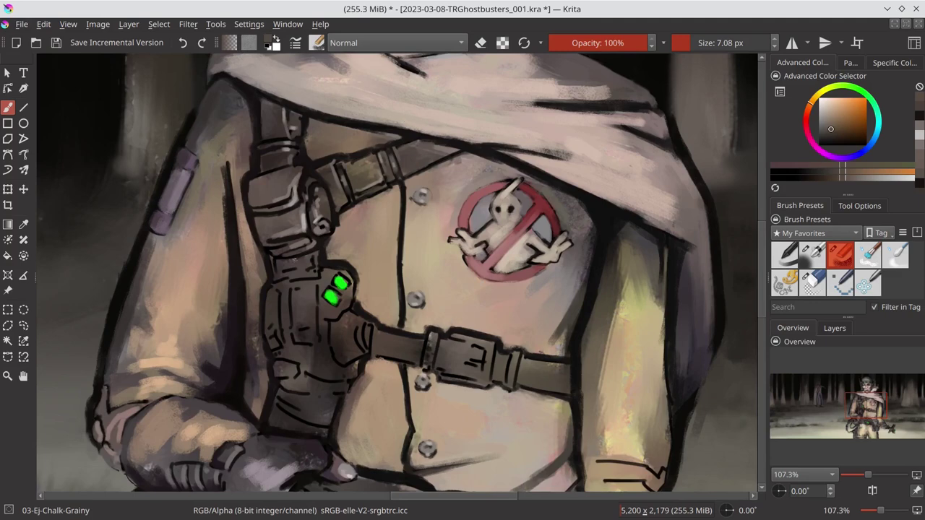
key(bracketleft)
key(bracketleft)
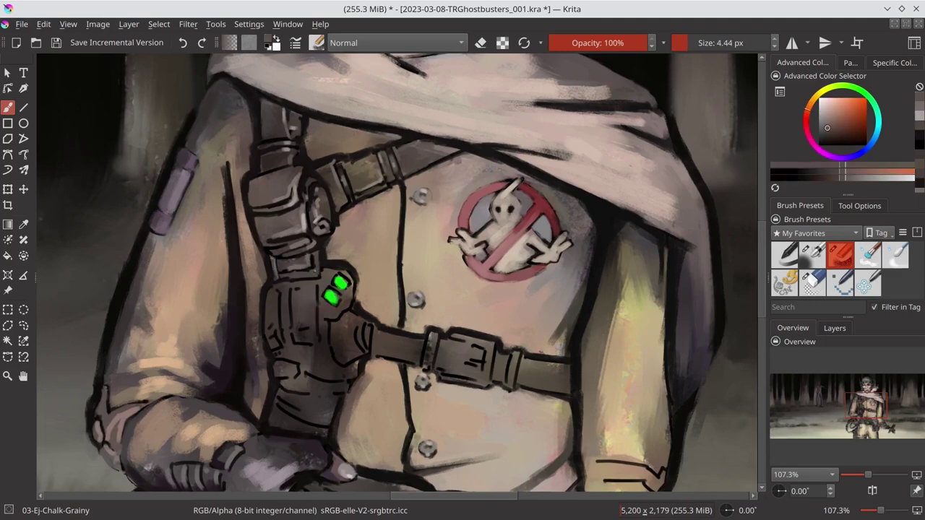
ctrl+click(320, 271)
mouse_move(318, 266)
mouse_down()
mouse_move(368, 315)
mouse_move(322, 448)
mouse_up()
key(bracketright)
key(bracketright)
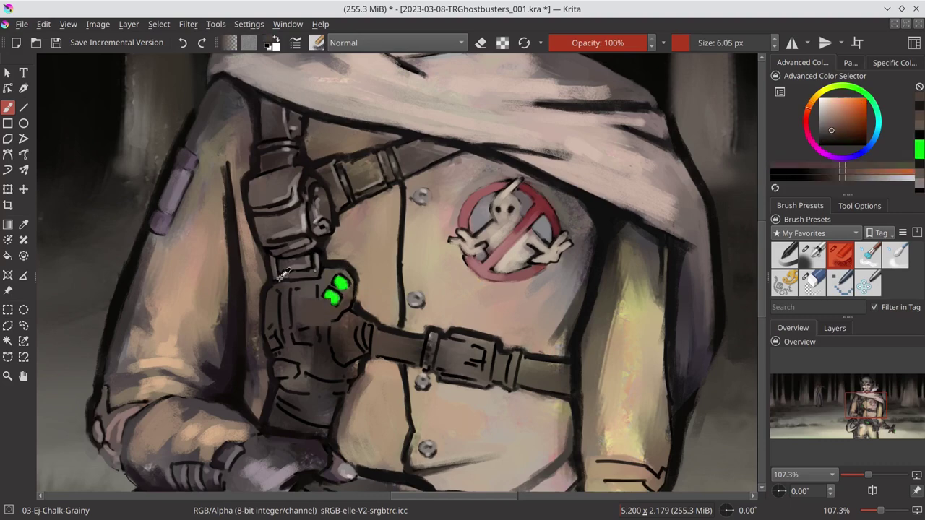
ctrl+click(322, 448)
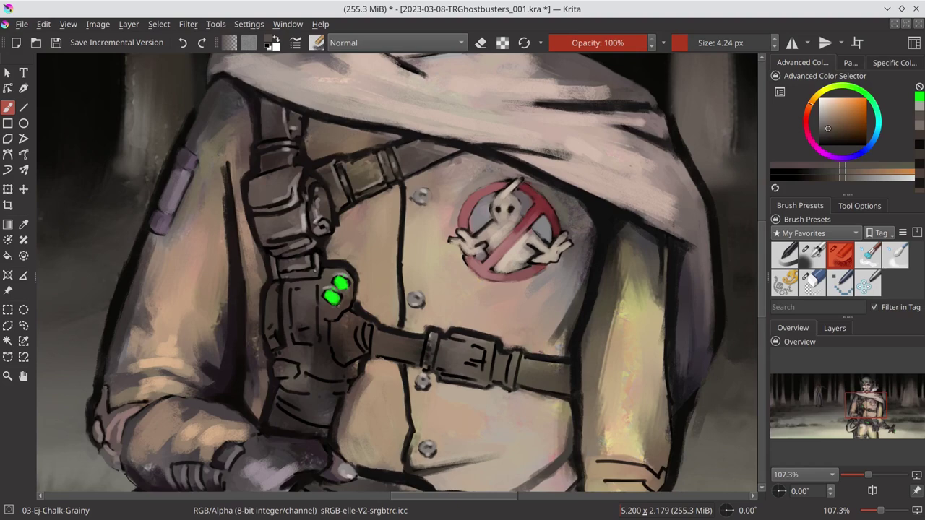
Shade the pouch by the green lights and the belt strap, then save and fit the canvas
ctrl+click(338, 289)
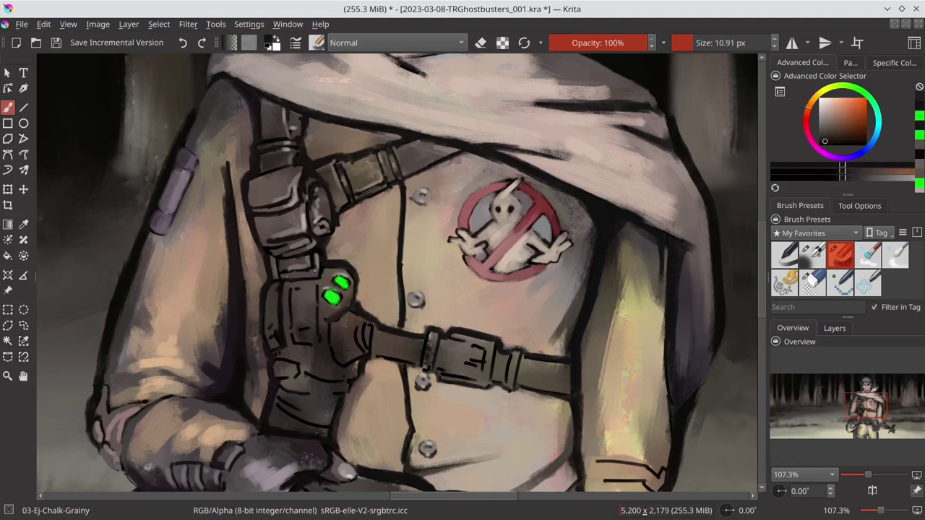
key(bracketright)
key(bracketright)
key(bracketright)
key(bracketleft)
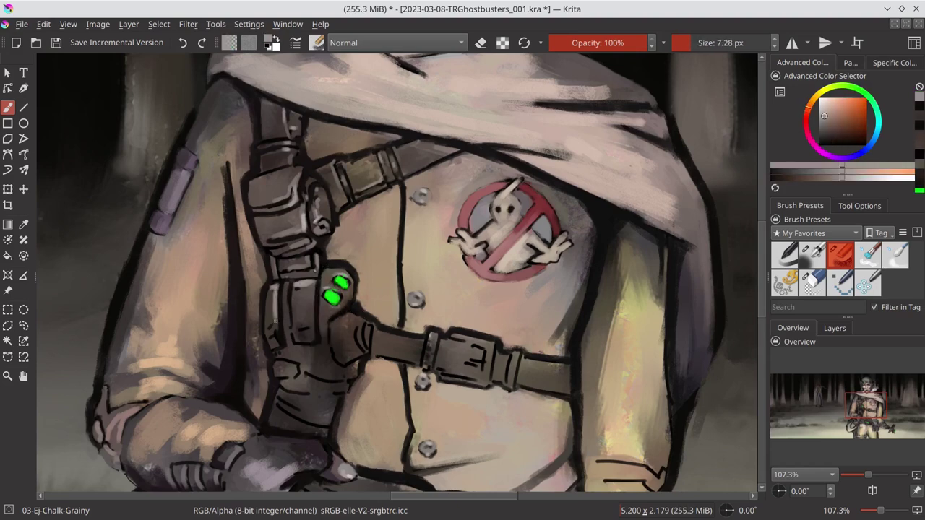
key(bracketleft)
key(bracketleft)
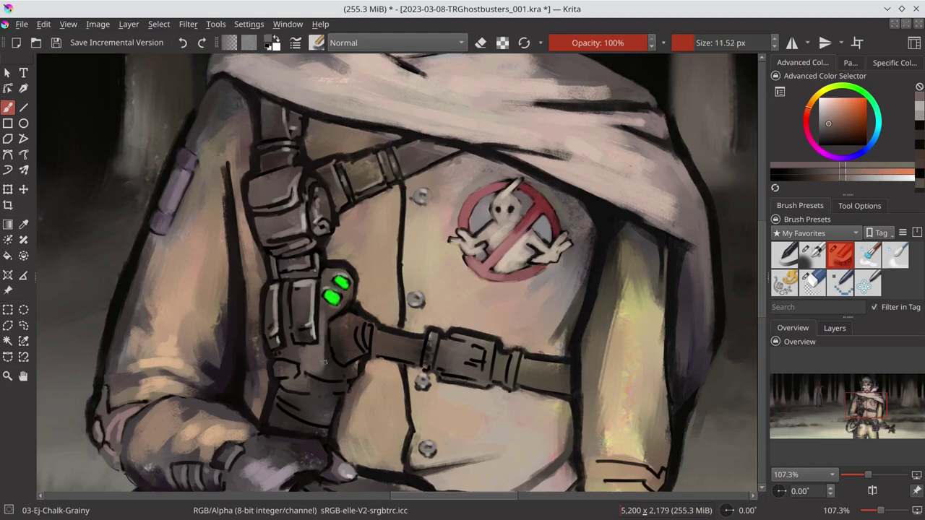
ctrl+click(318, 340)
key(bracketright)
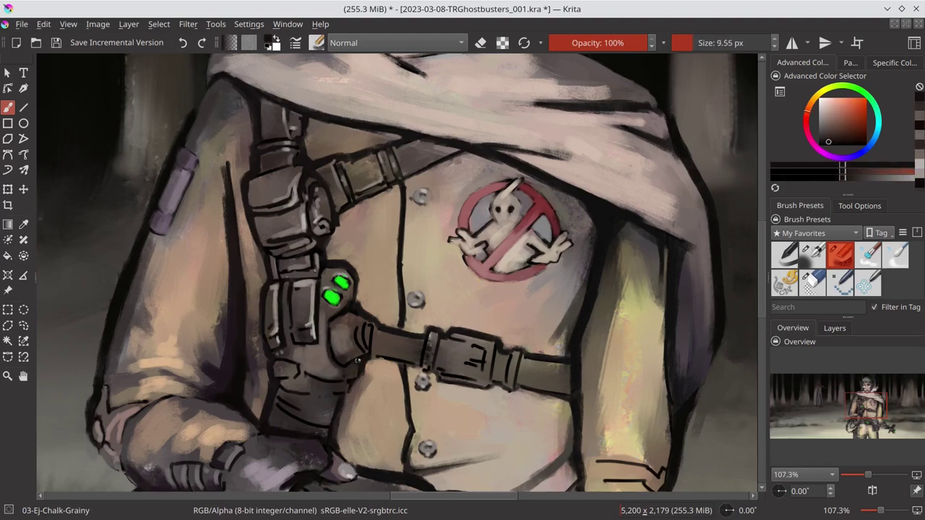
ctrl+click(330, 340)
ctrl+click(330, 326)
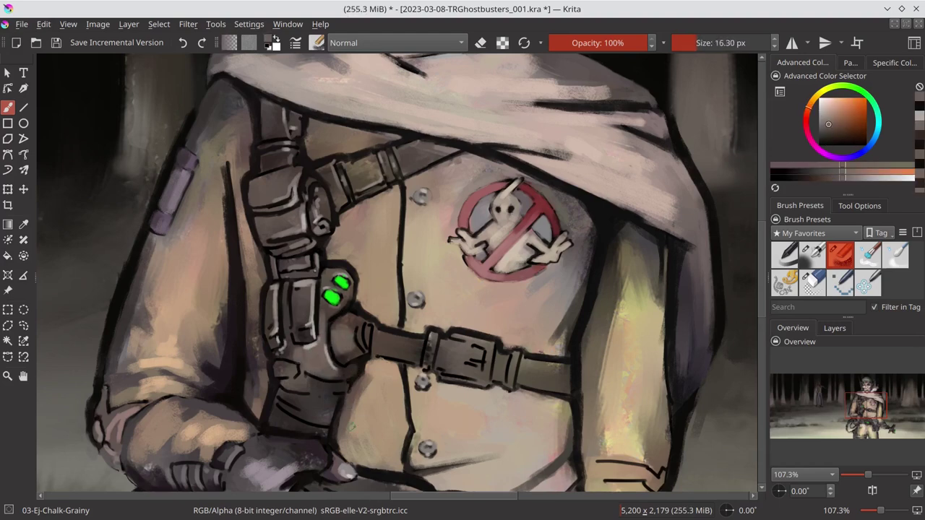
key(bracketright)
key(bracketright)
key(bracketright)
key(ctrl+s)
key(2)
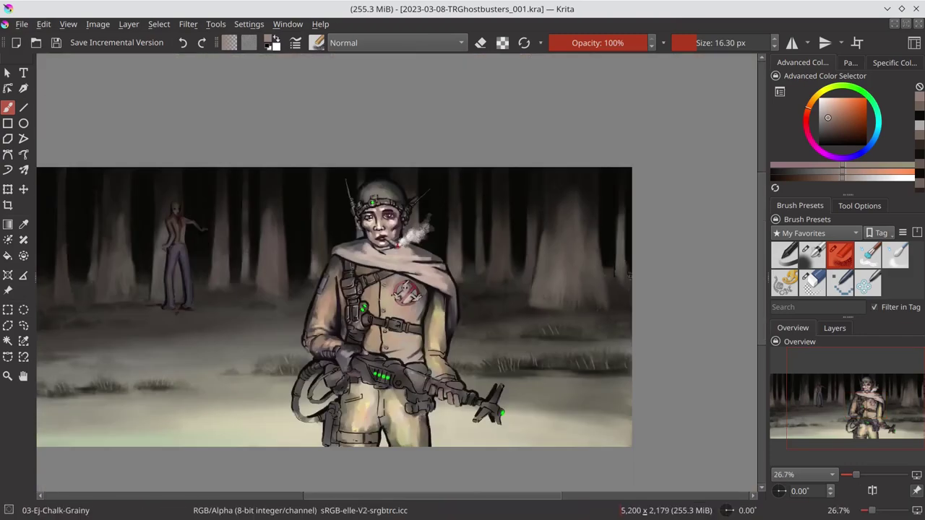
Mirror the canvas and airbrush grey-brown haze over the forest with 02-Ej-Airbrush-Soft
key(m)
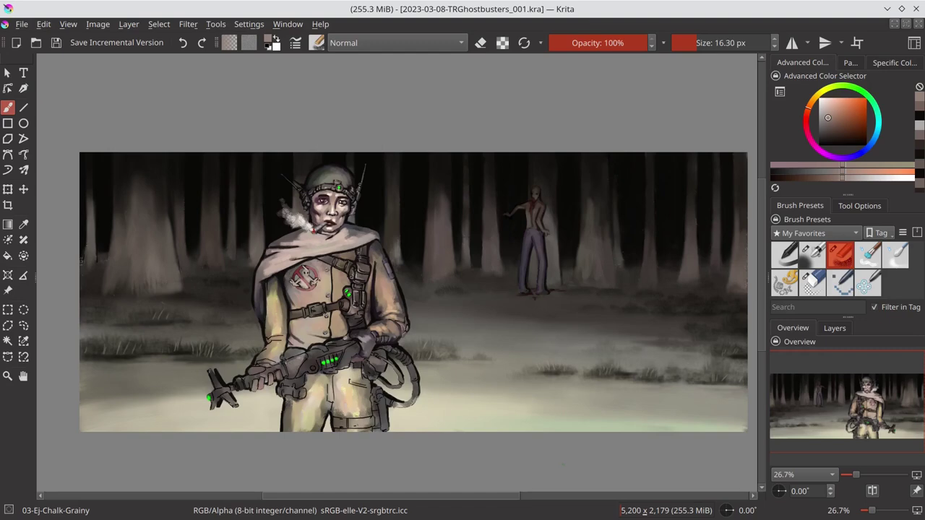
key(bracketright)
key(bracketright)
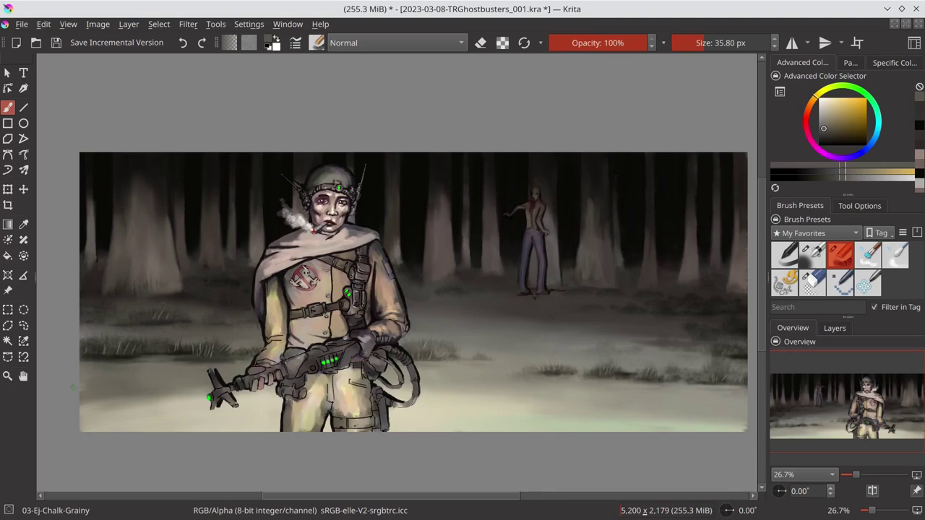
key(slash)
ctrl+click(697, 204)
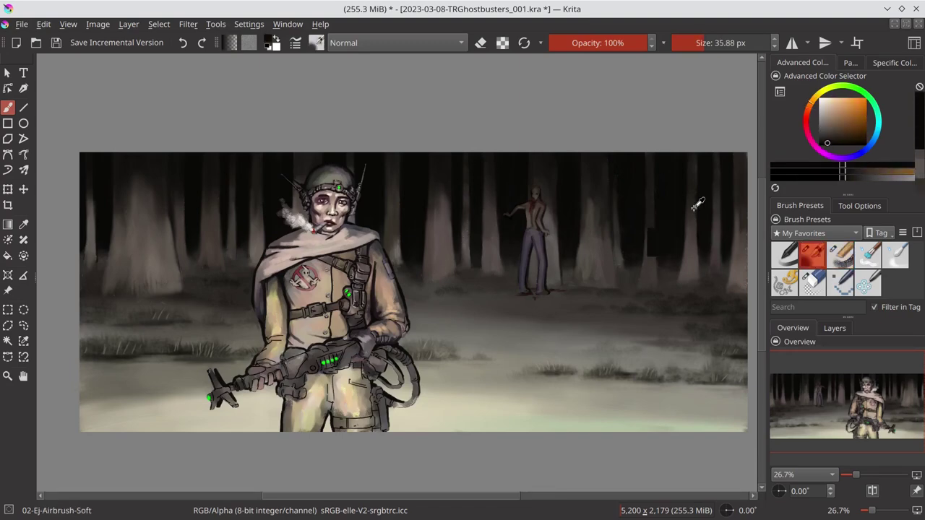
drag(697, 204, 220, 239)
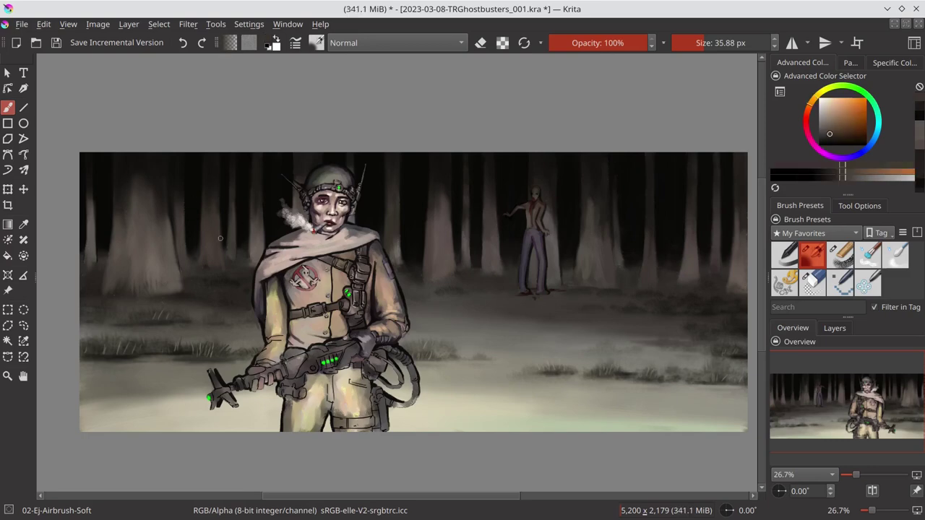
Blend the background mist with 05-Ej-Blender-Blur, then save
key(bracketright)
key(bracketright)
key(bracketright)
ctrl+click(153, 210)
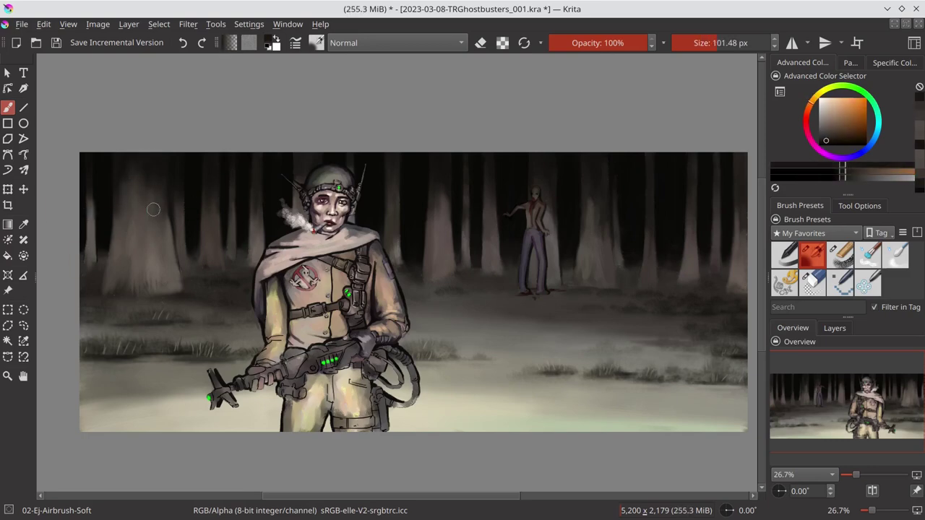
key(period)
key(period)
key(period)
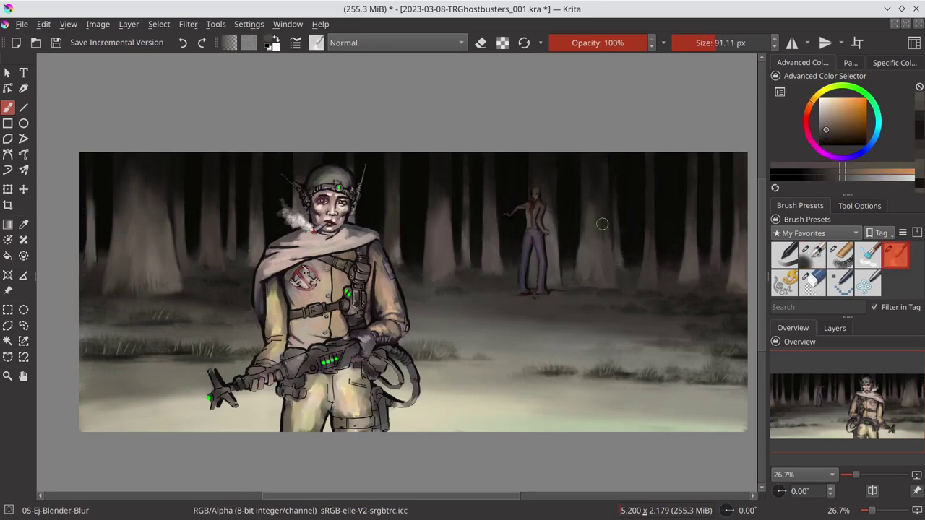
key(bracketleft)
key(bracketleft)
key(ctrl+s)
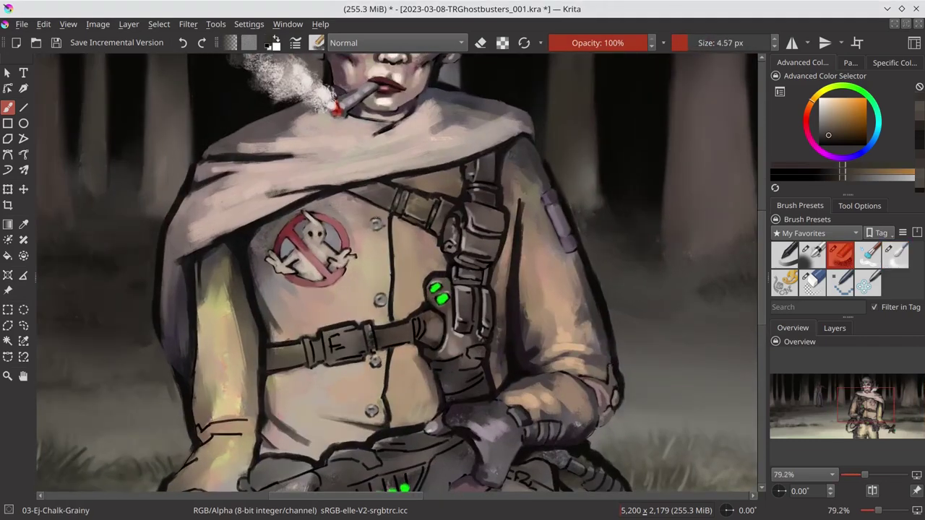
Sample beige and near-black tones from the coat, size the brush, and save
ctrl+click(317, 417)
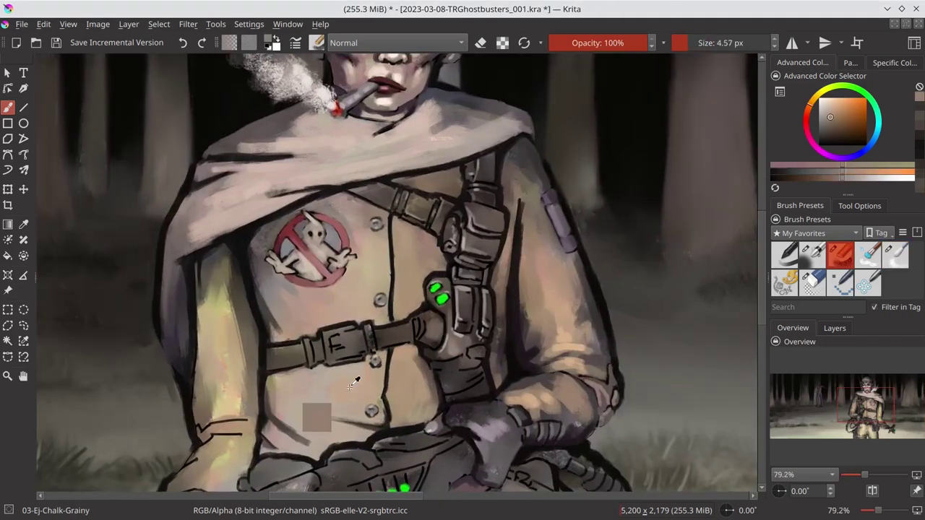
drag(318, 404, 362, 390)
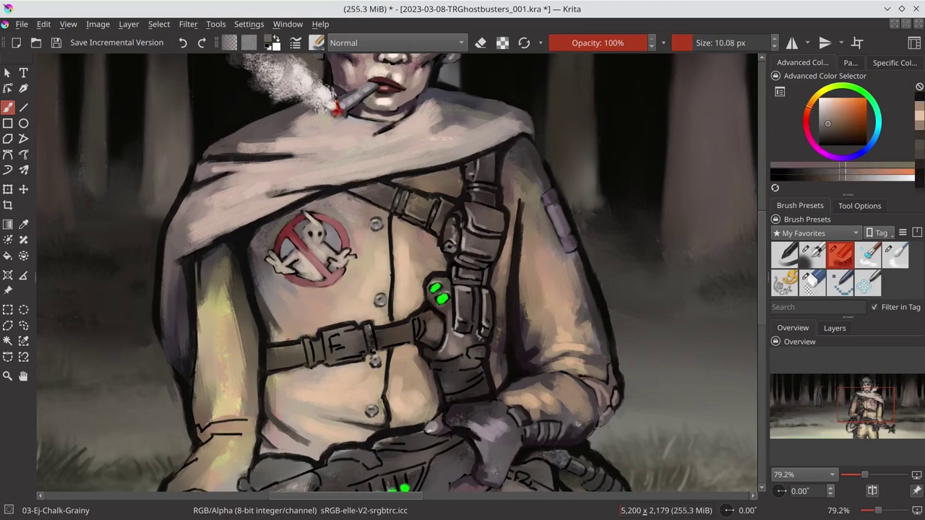
ctrl+click(435, 330)
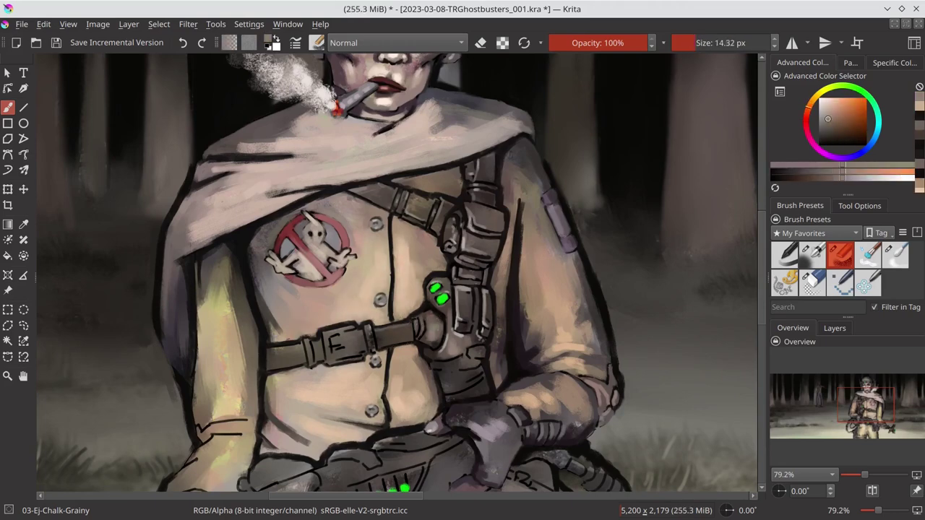
drag(435, 331, 455, 330)
ctrl+click(465, 395)
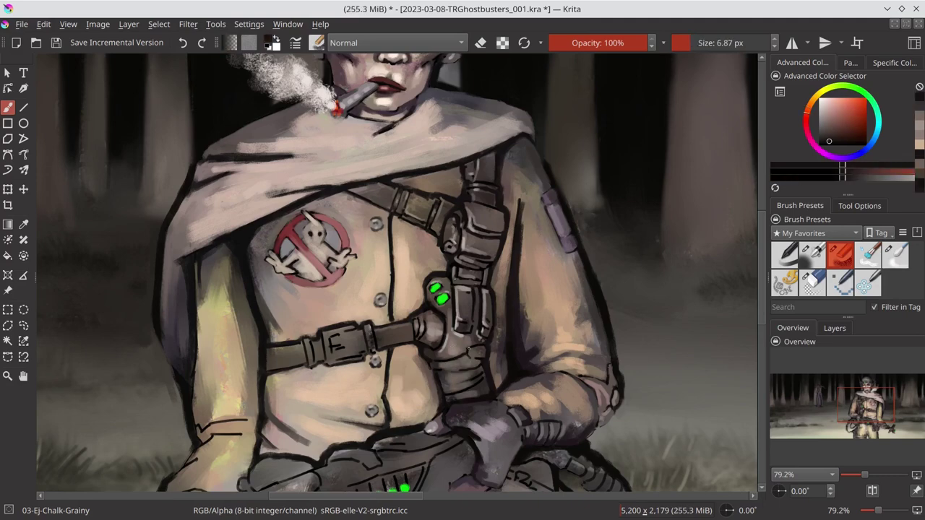
drag(465, 395, 448, 391)
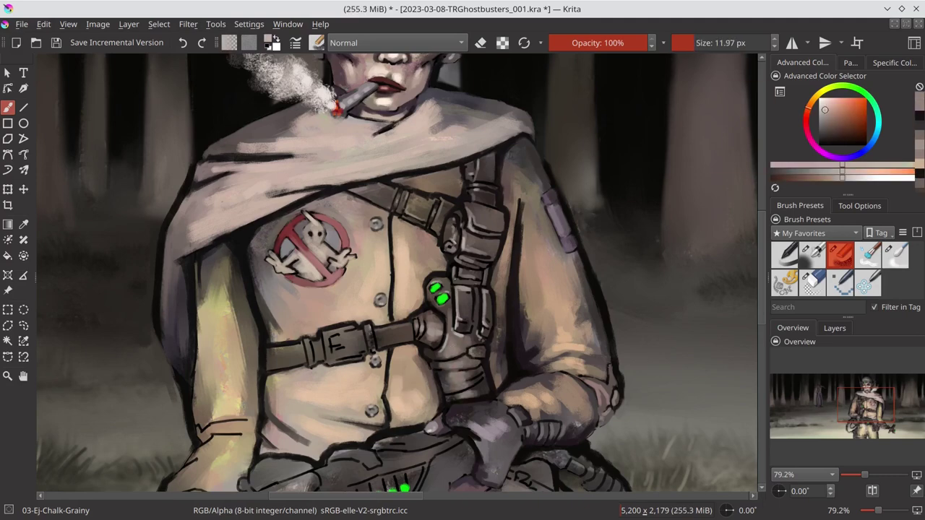
ctrl+click(434, 333)
drag(434, 334, 423, 333)
key(ctrl+s)
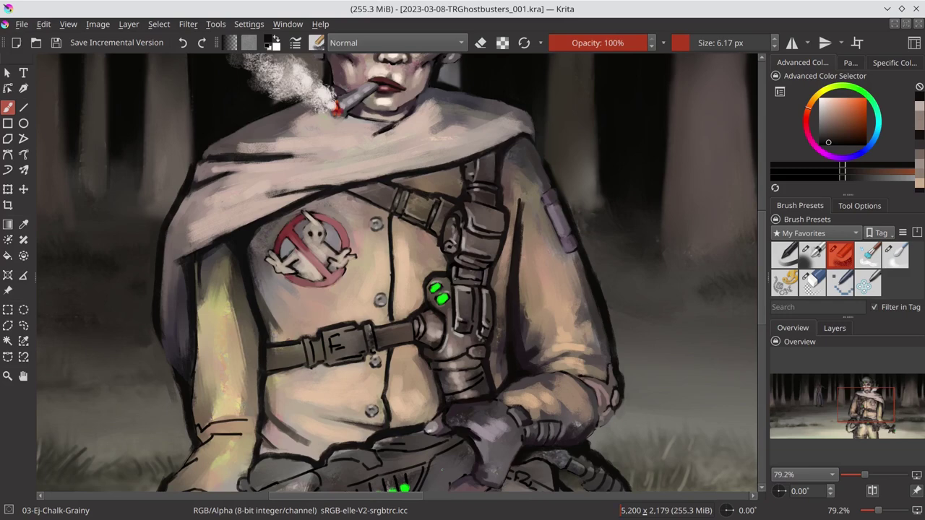
Paint out the E on the belt buckle with dark red and add light metal highlights
ctrl+click(336, 347)
mouse_move(332, 343)
mouse_down()
mouse_move(339, 361)
mouse_move(354, 362)
mouse_move(333, 354)
mouse_move(347, 364)
mouse_move(318, 370)
mouse_move(321, 354)
mouse_up()
ctrl+click(338, 354)
ctrl+click(318, 362)
ctrl+click(325, 354)
mouse_move(321, 332)
mouse_down()
mouse_move(332, 366)
mouse_move(345, 359)
mouse_up()
ctrl+click(354, 360)
ctrl+click(340, 361)
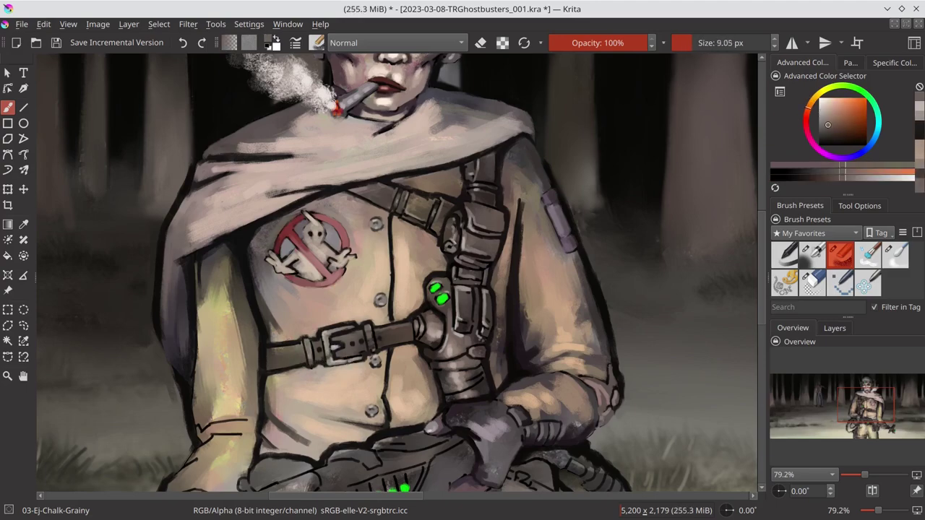
Repaint the sleeve near the arm in light tan
mouse_move(187, 350)
mouse_down()
mouse_move(248, 227)
mouse_move(268, 227)
mouse_up()
ctrl+click(249, 227)
ctrl+click(253, 173)
drag(257, 157, 258, 189)
drag(257, 307, 333, 310)
ctrl+click(314, 304)
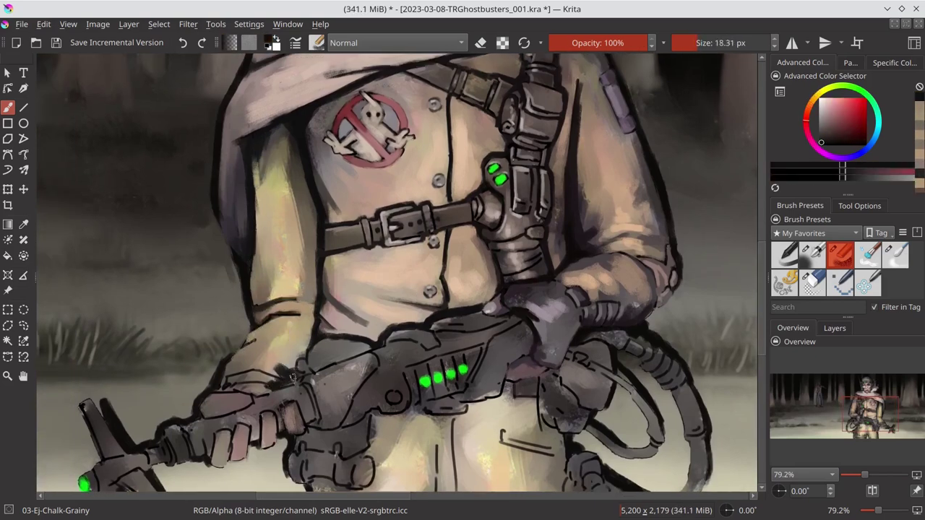
Soften the dark lower-arm line with light tan strokes and a smaller brush
mouse_move(282, 383)
mouse_down()
mouse_move(303, 325)
mouse_move(289, 344)
mouse_up()
ctrl+click(246, 383)
drag(296, 318, 274, 344)
shift+drag(289, 289, 278, 290)
ctrl+click(259, 142)
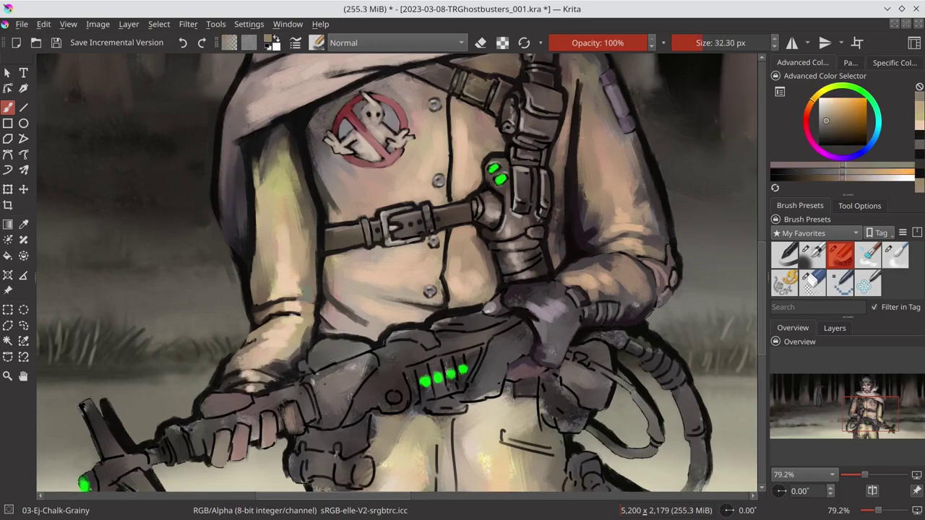
scroll(258, 143, down, 4)
scroll(288, 224, up, 3)
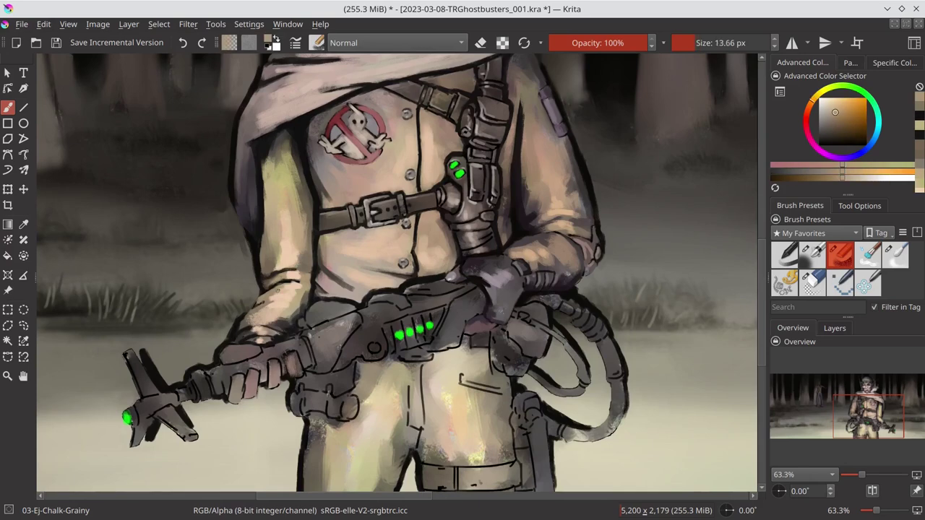
scroll(217, 401, up, 2)
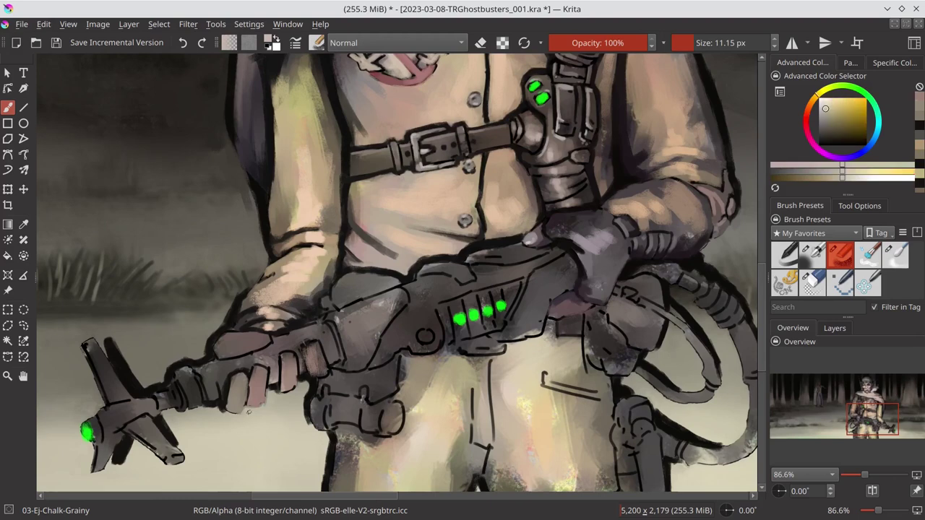
Dab light pink highlights on the fingers and knuckles gripping the proton gun
key(bracketleft)
ctrl+click(217, 386)
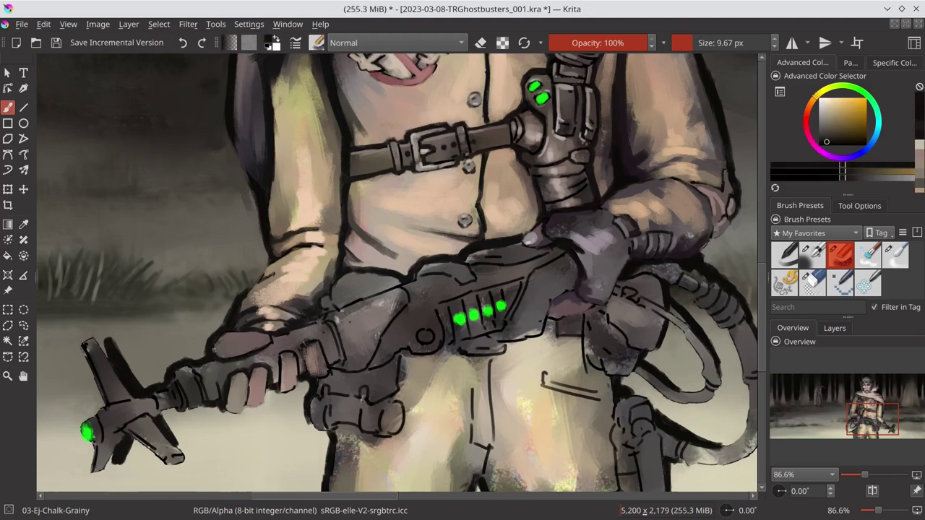
mouse_move(271, 369)
mouse_down()
mouse_move(334, 343)
mouse_move(260, 377)
mouse_up()
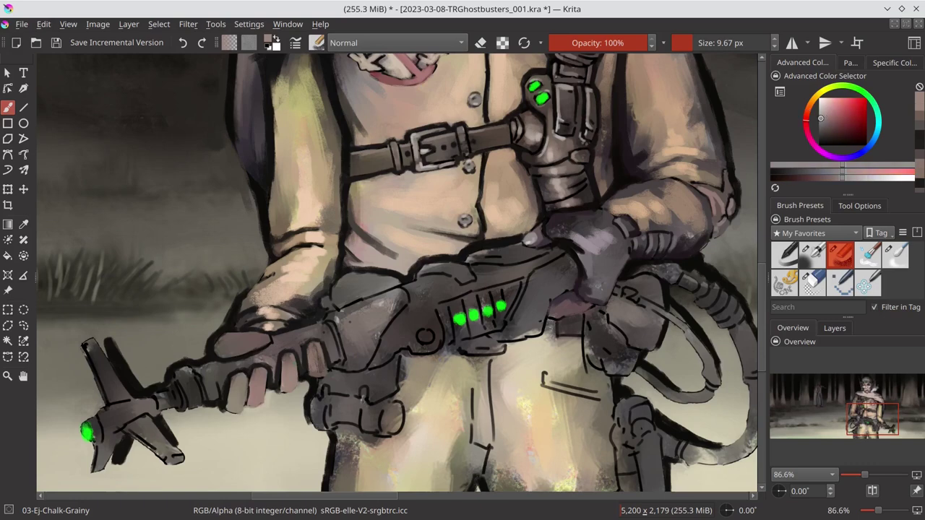
key(bracketright)
key(bracketright)
key(bracketright)
click(313, 351)
click(255, 341)
key(bracketleft)
key(bracketleft)
key(bracketleft)
drag(260, 375, 238, 384)
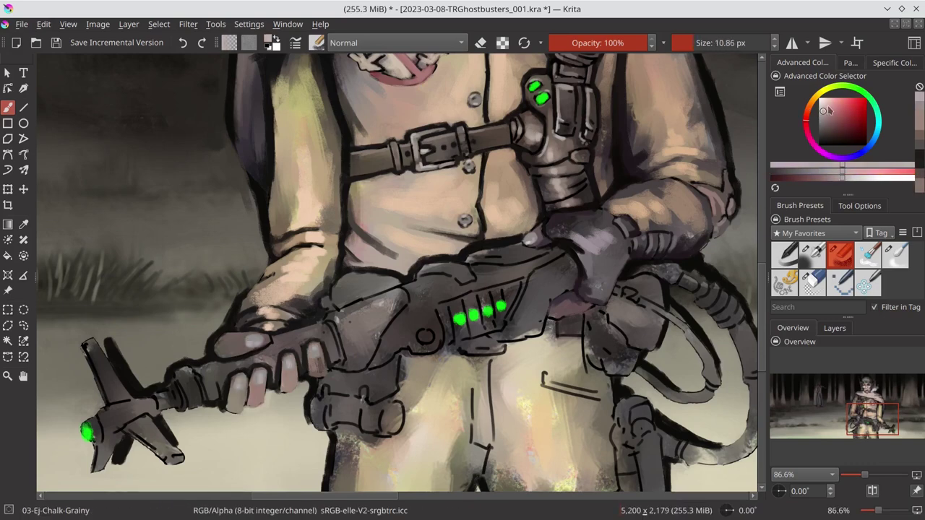
click(255, 341)
ctrl+click(240, 390)
Save, then paint light pink strokes across the scarf with a larger brush
scroll(295, 427, down, 5)
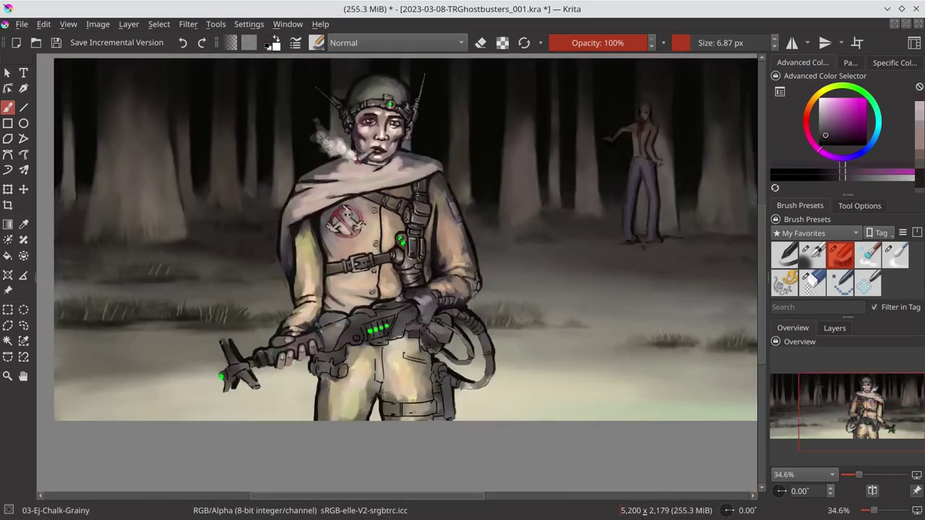
key(ctrl+s)
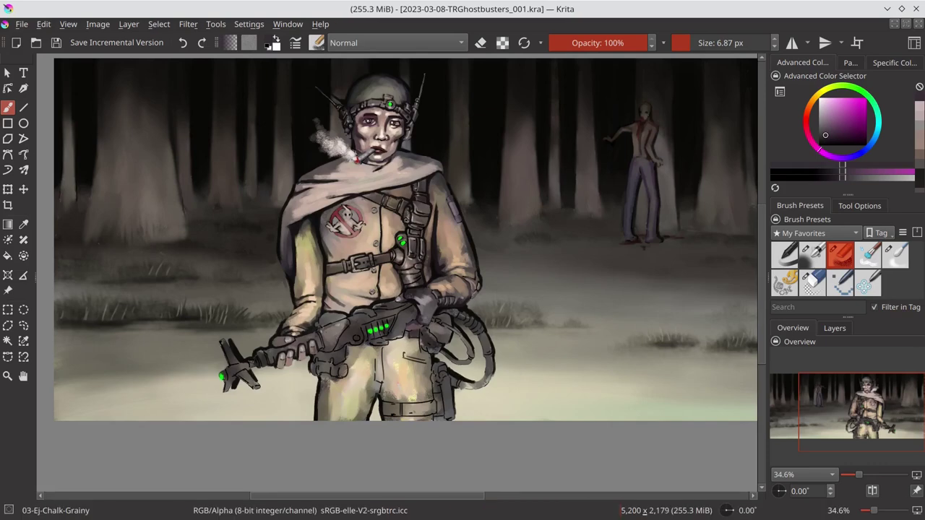
ctrl+click(361, 173)
key(bracketright)
key(bracketright)
key(bracketright)
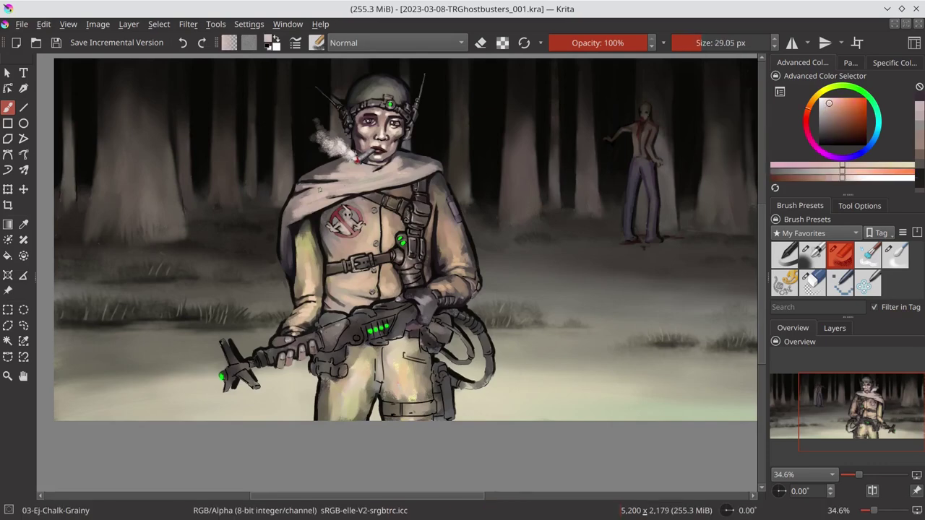
drag(318, 185, 403, 178)
drag(347, 174, 402, 168)
drag(308, 199, 338, 227)
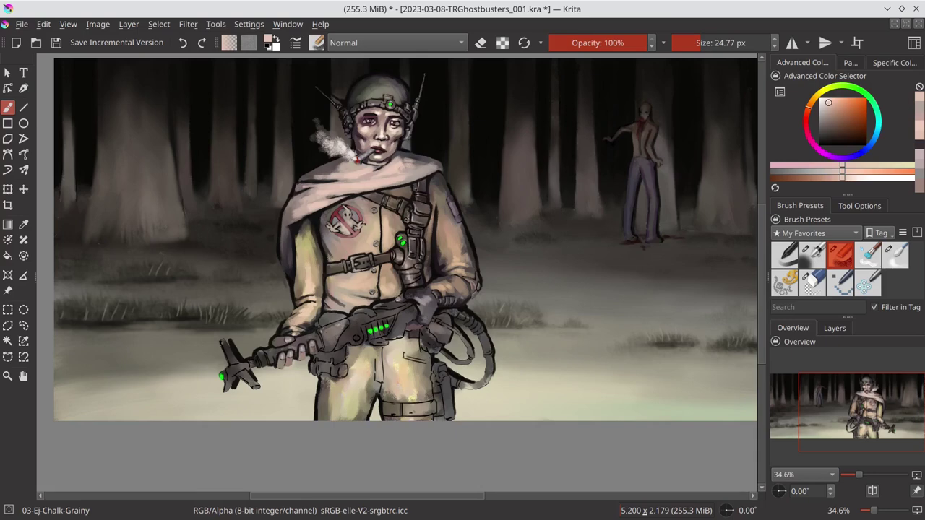
Zoom in on the torso, sample a light coat beige, and enlarge the brush
scroll(304, 318, up, 3)
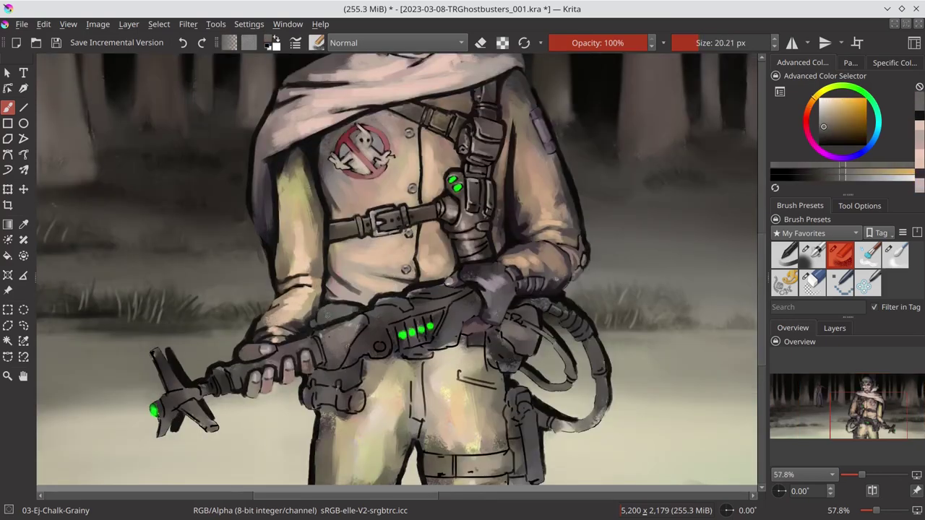
key(bracketleft)
key(bracketleft)
key(bracketright)
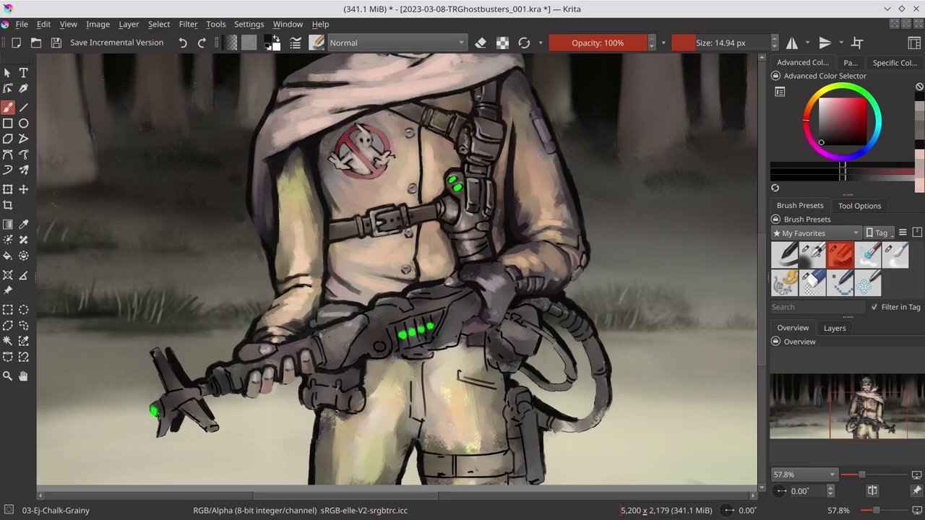
ctrl+click(339, 403)
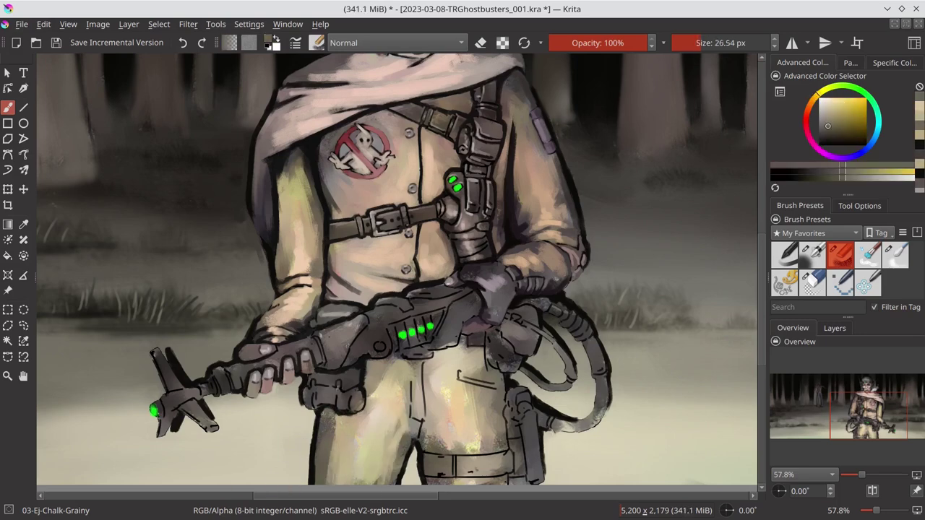
drag(340, 403, 417, 349)
key(bracketright)
key(bracketright)
Sample near-black and dark reddish tones from the gun, resize the brush, and save
ctrl+click(417, 350)
key(bracketleft)
key(bracketleft)
key(bracketleft)
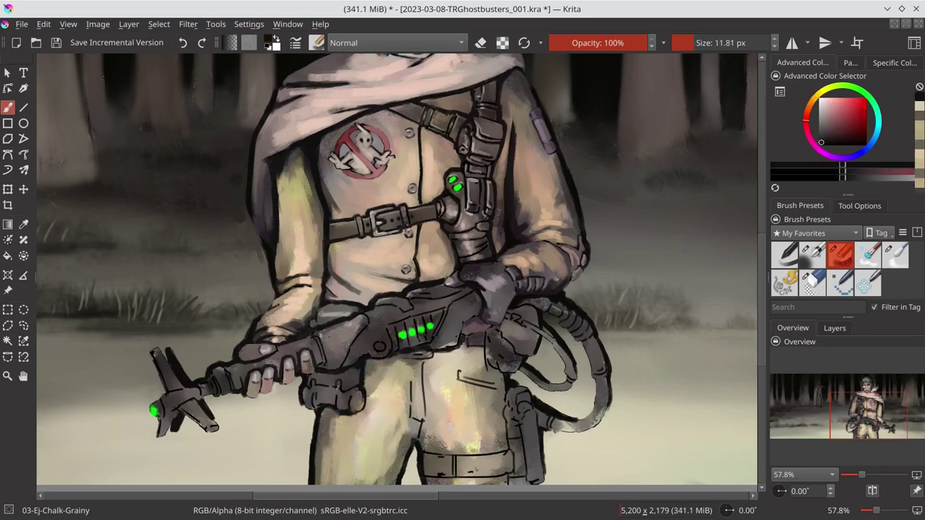
ctrl+click(423, 354)
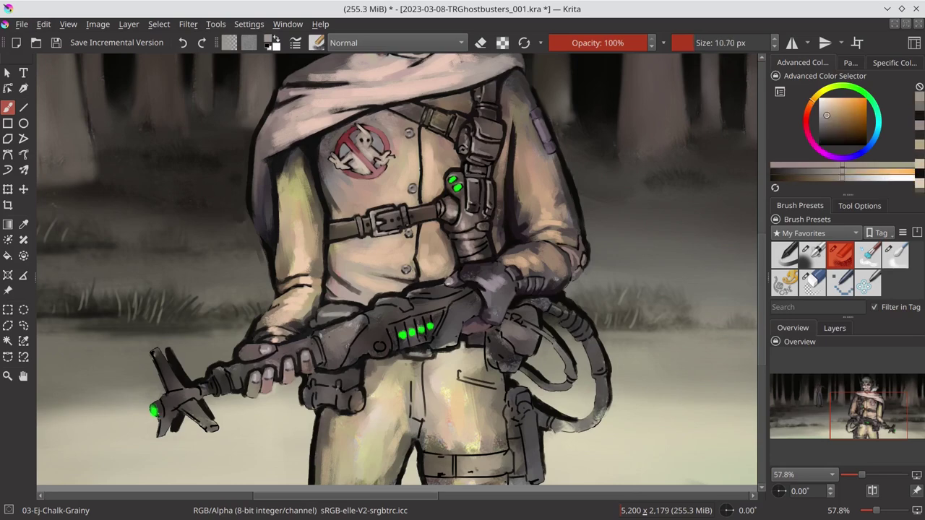
key(bracketleft)
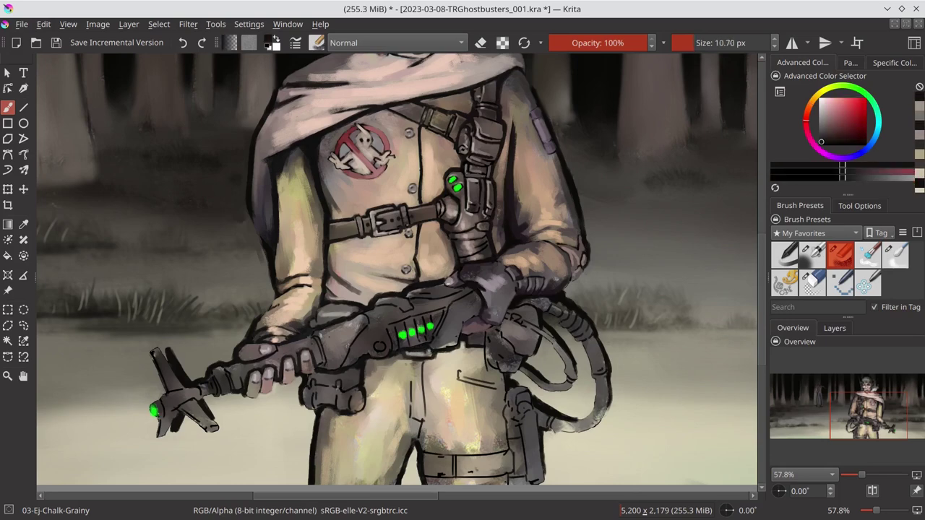
ctrl+click(434, 347)
key(bracketright)
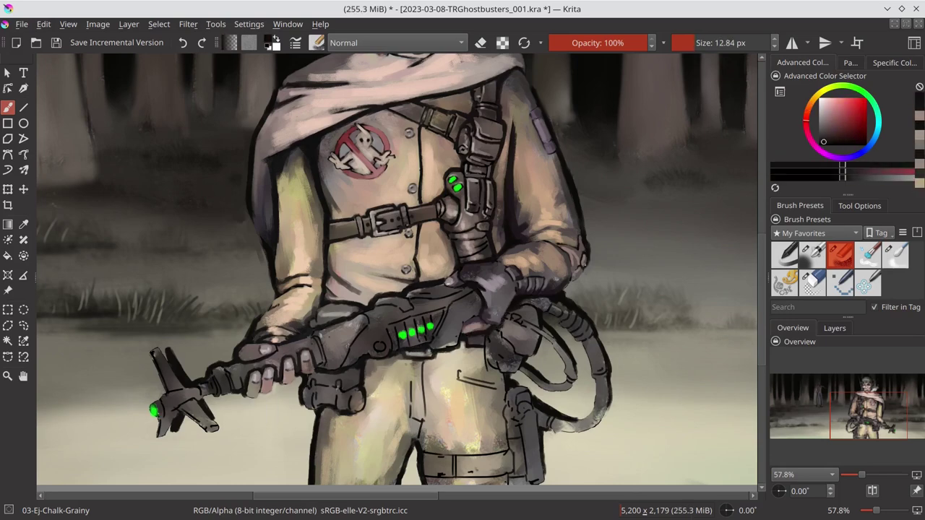
key(ctrl+s)
scroll(448, 248, down, 5)
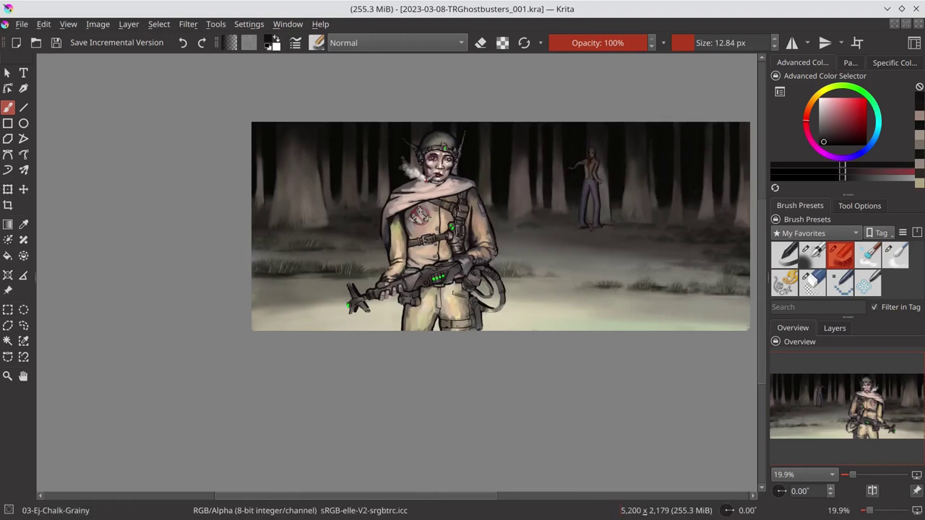
Zoom in on the hands and sample a dark greyish-brown with a fine brush
scroll(448, 275, up, 3)
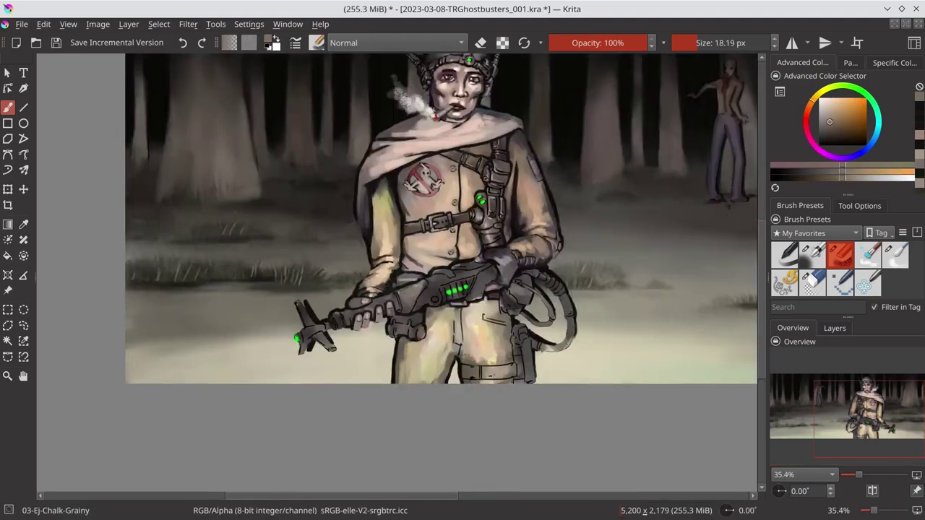
key(bracketright)
key(bracketright)
scroll(448, 274, down, 2)
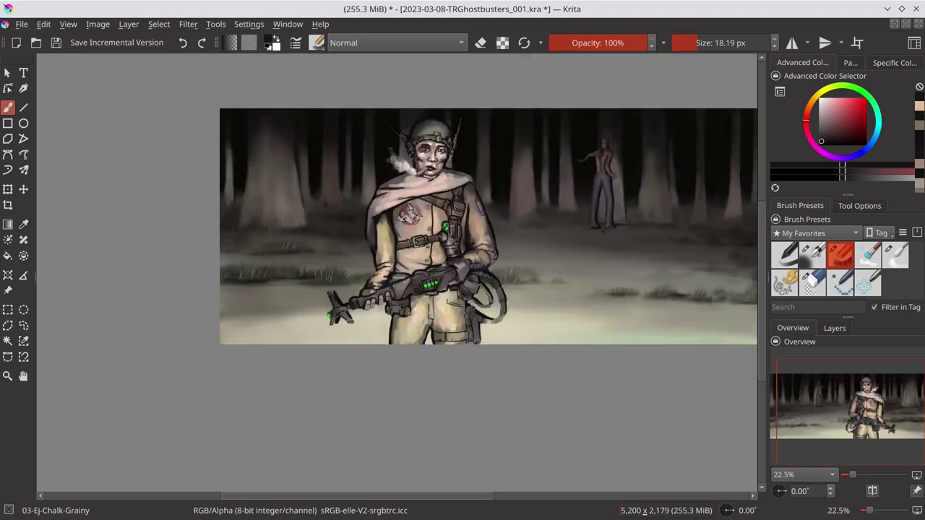
scroll(440, 306, up, 3)
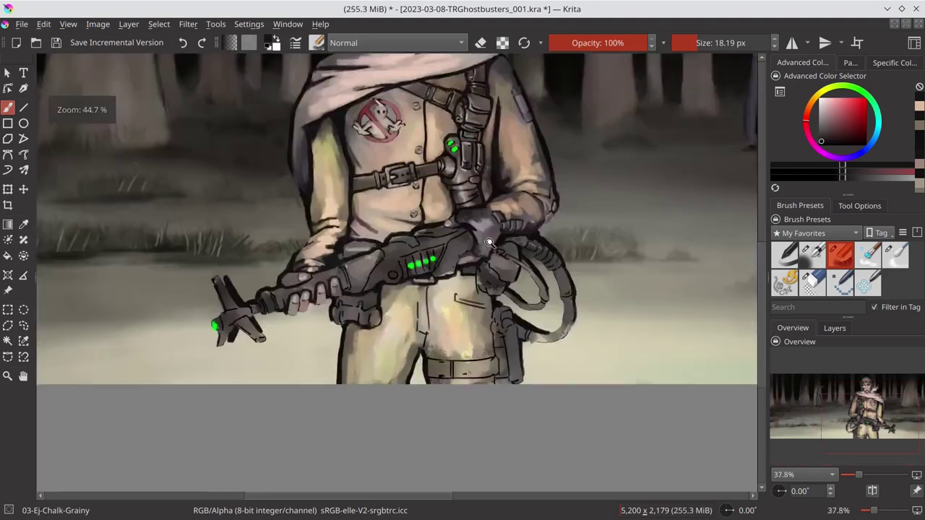
scroll(440, 306, up, 1)
key(bracketleft)
ctrl+click(341, 307)
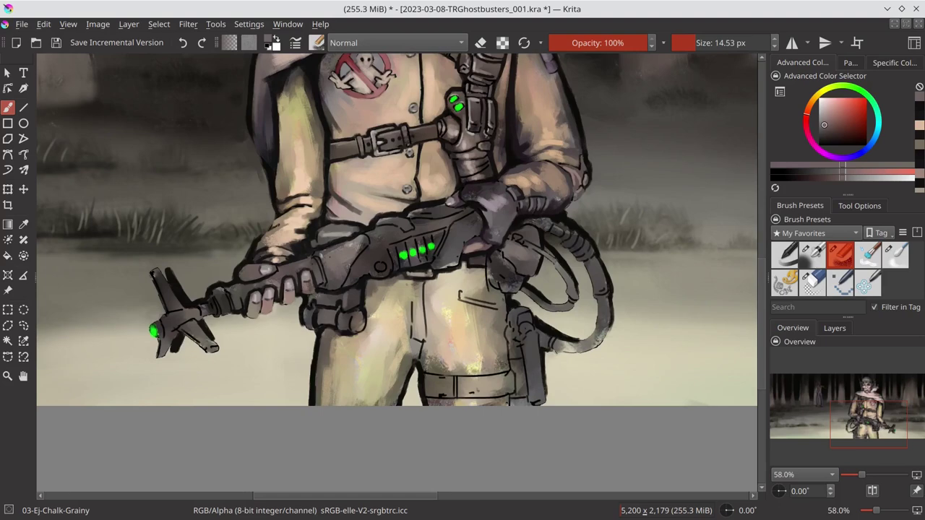
key(bracketleft)
key(bracketleft)
key(bracketleft)
Paint over the stray dark patch near the hands with trouser beige and save
ctrl+click(318, 321)
key(bracketright)
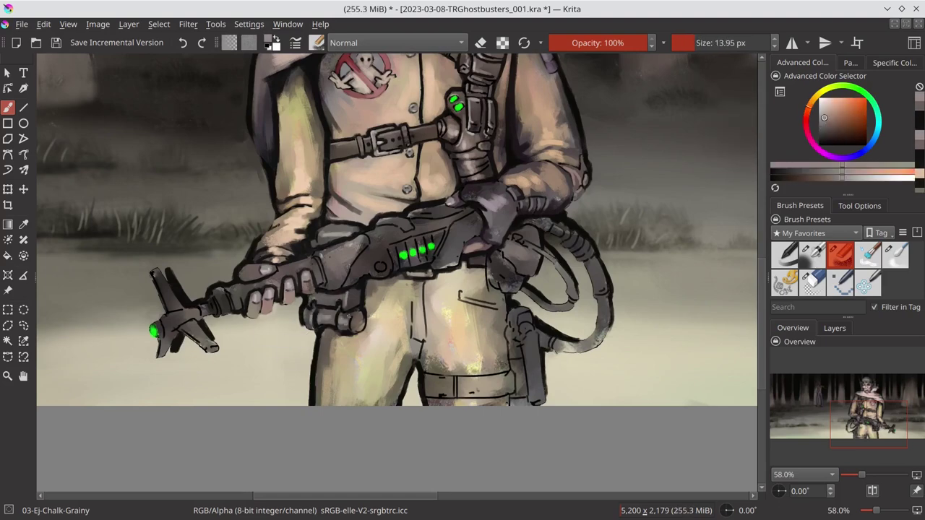
drag(296, 329, 318, 346)
key(bracketleft)
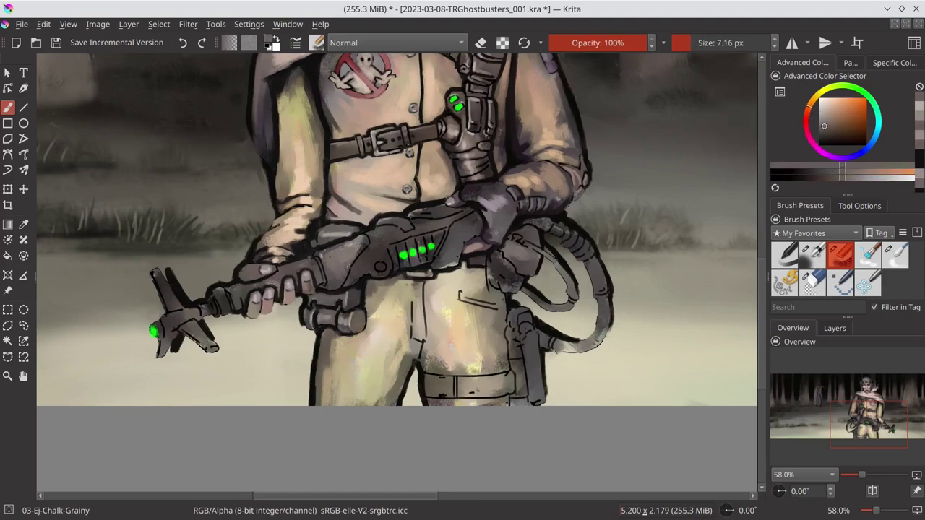
scroll(387, 334, down, 3)
key(ctrl+s)
Add dark shading strokes along the proton gun and save
scroll(343, 285, up, 3)
ctrl+click(354, 317)
key(bracketright)
key(bracketright)
drag(354, 316, 392, 318)
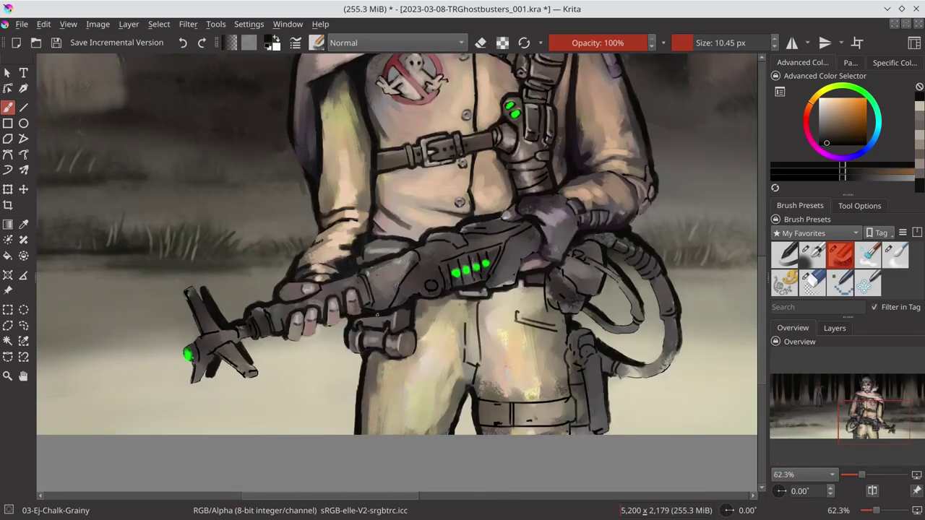
drag(357, 257, 374, 262)
scroll(361, 264, down, 3)
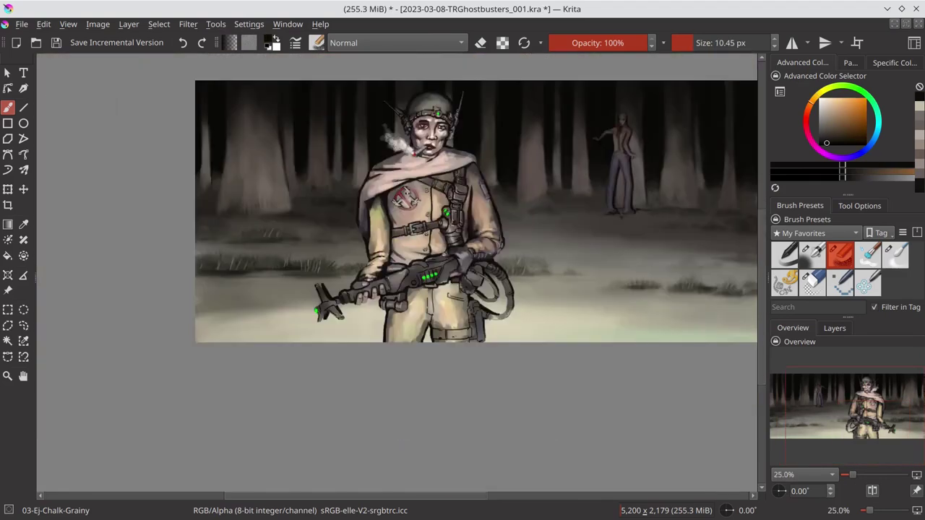
key(ctrl+s)
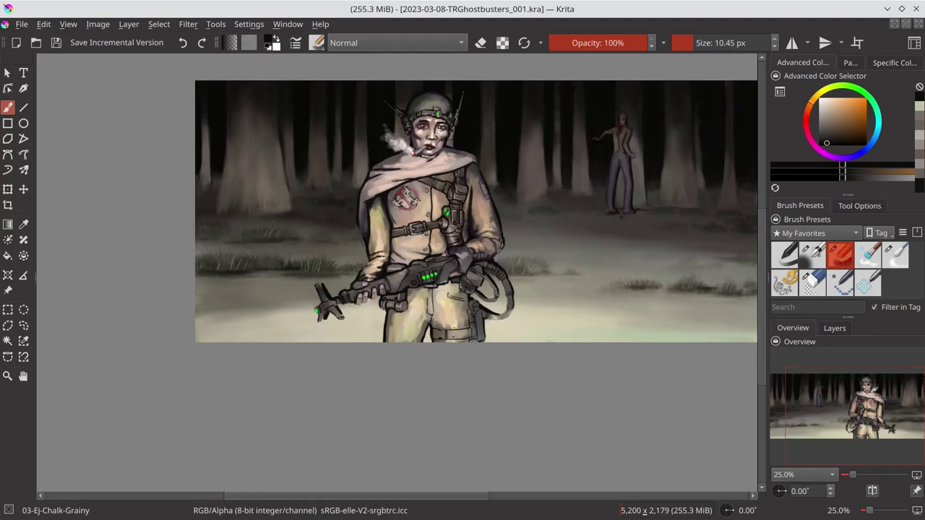
Sample light cream and near-black outline colours, then save
scroll(430, 311, up, 3)
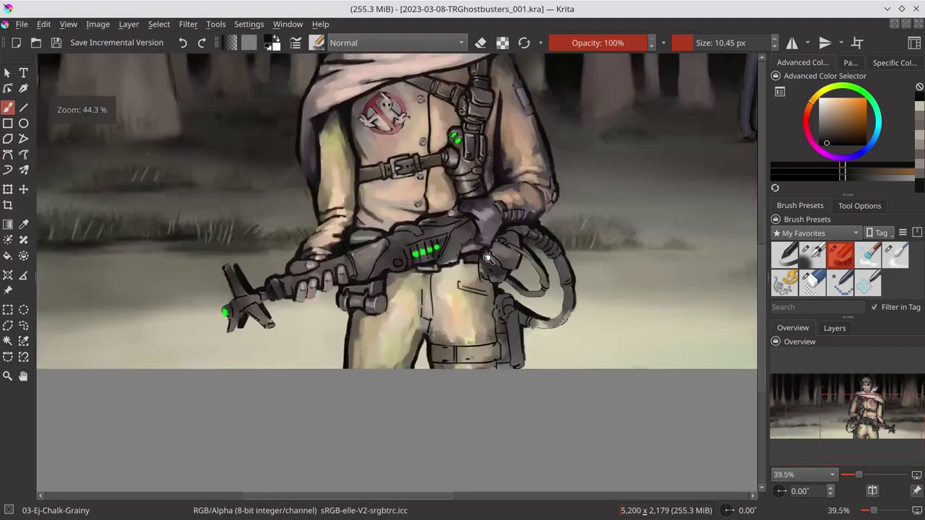
ctrl+click(432, 318)
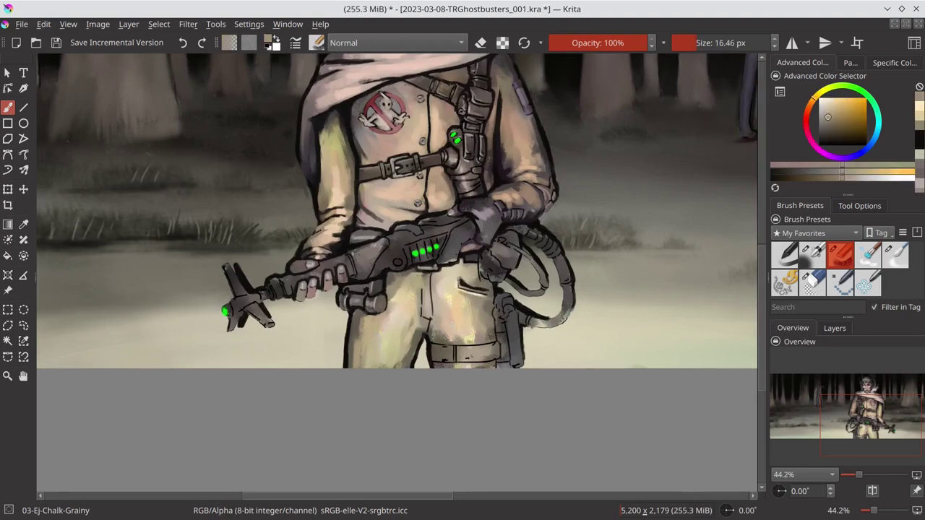
ctrl+click(432, 298)
ctrl+click(383, 364)
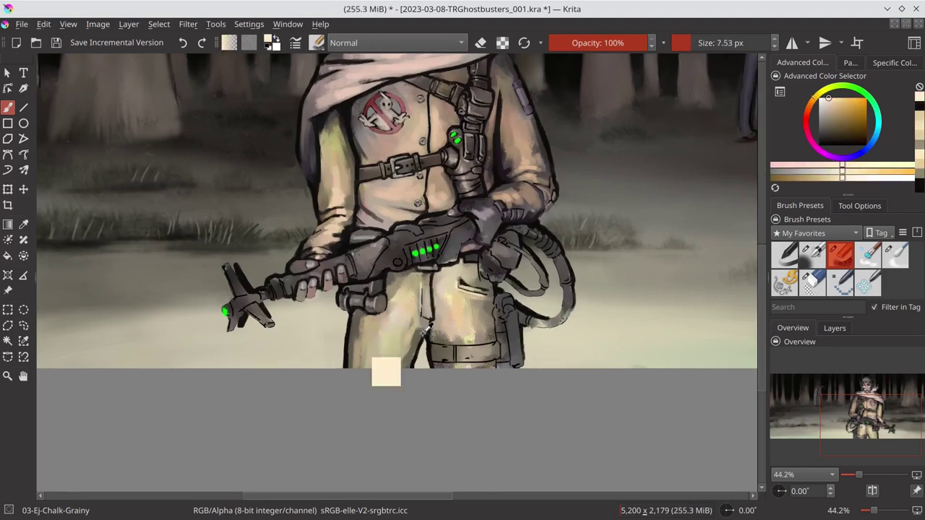
key(ctrl+s)
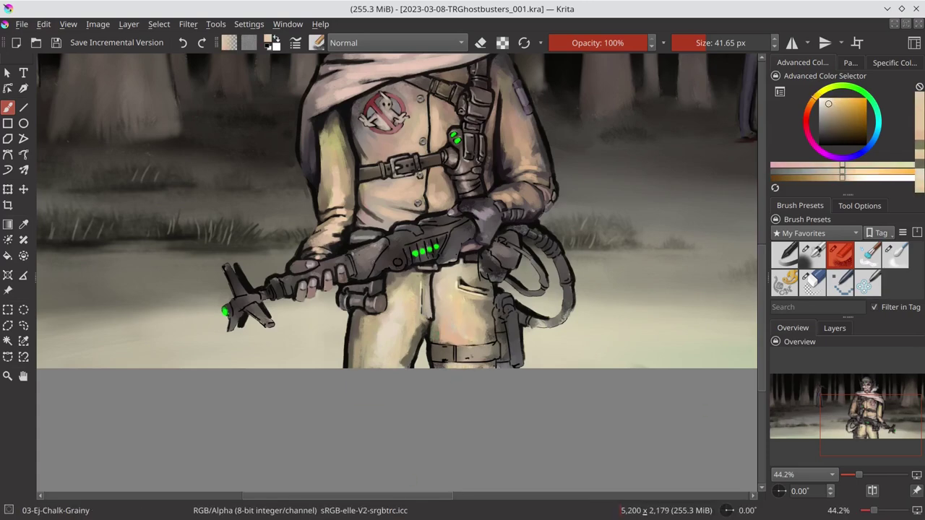
Sample trouser yellow-beige with a smaller brush, swap to dark reddish-brown, and save
scroll(481, 281, up, 2)
ctrl+click(501, 272)
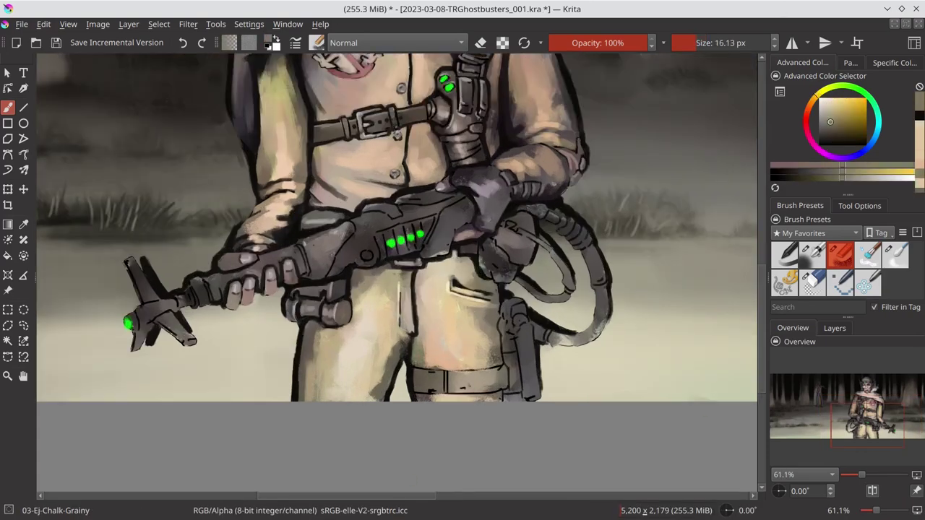
key(bracketleft)
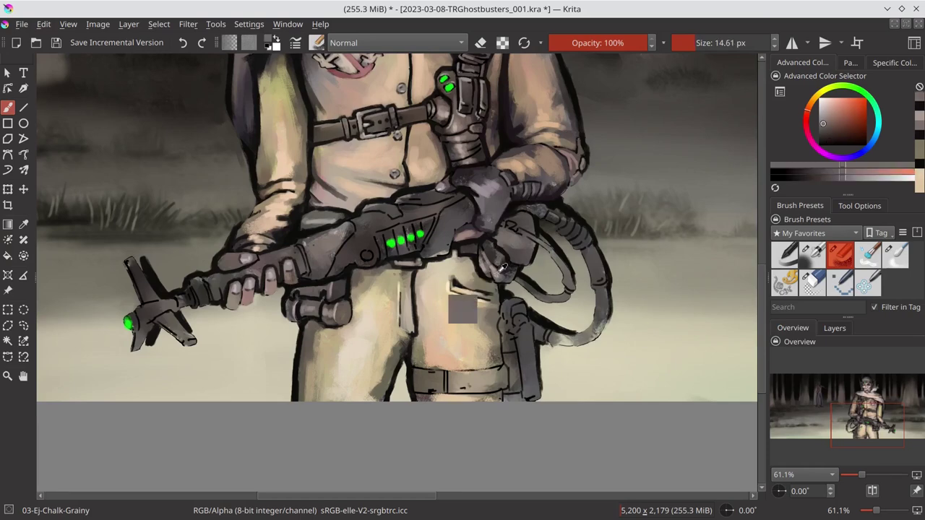
key(bracketleft)
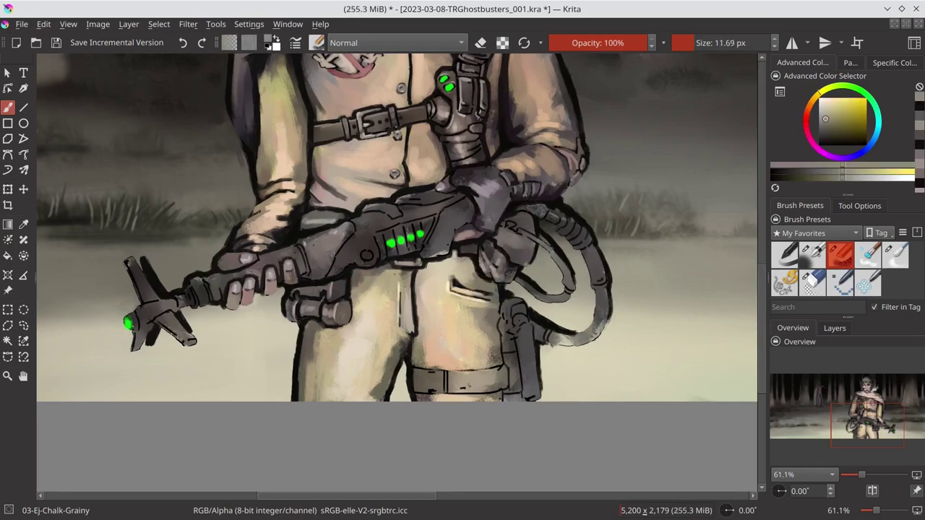
ctrl+click(491, 326)
ctrl+click(505, 329)
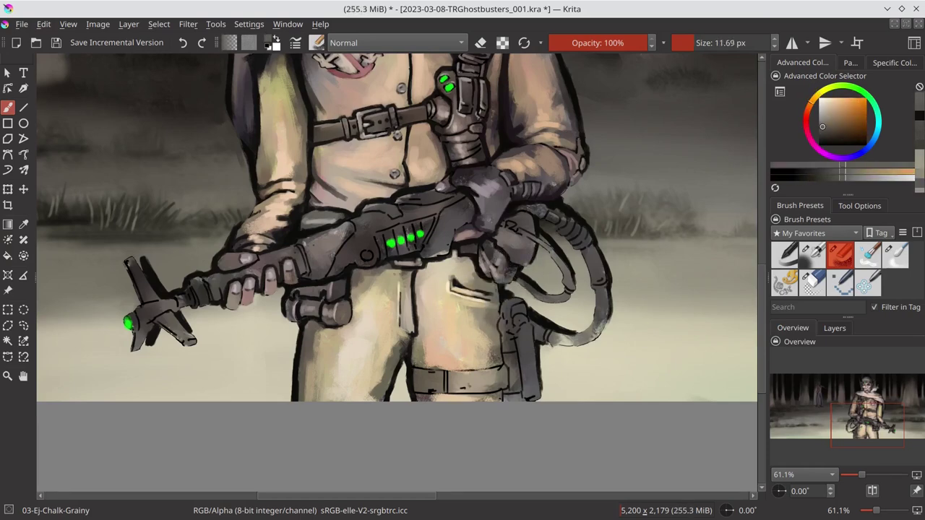
key(x)
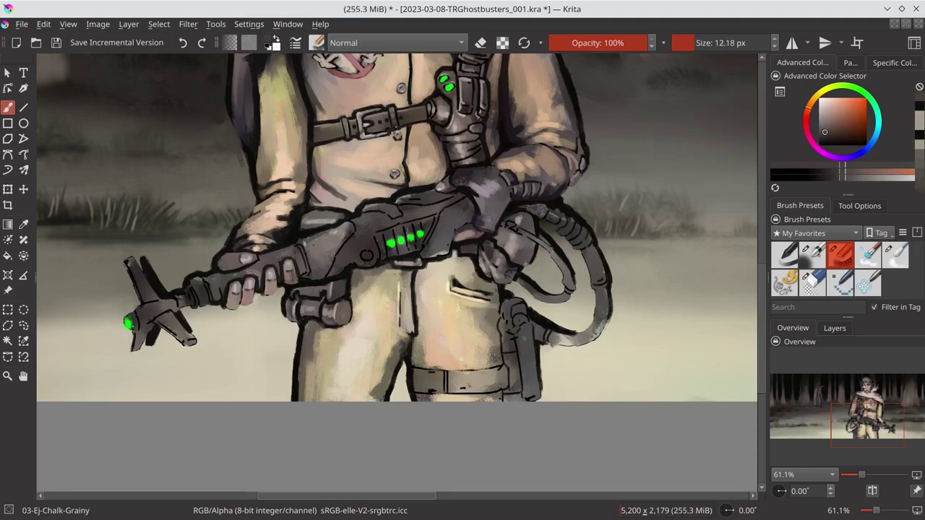
key(ctrl+s)
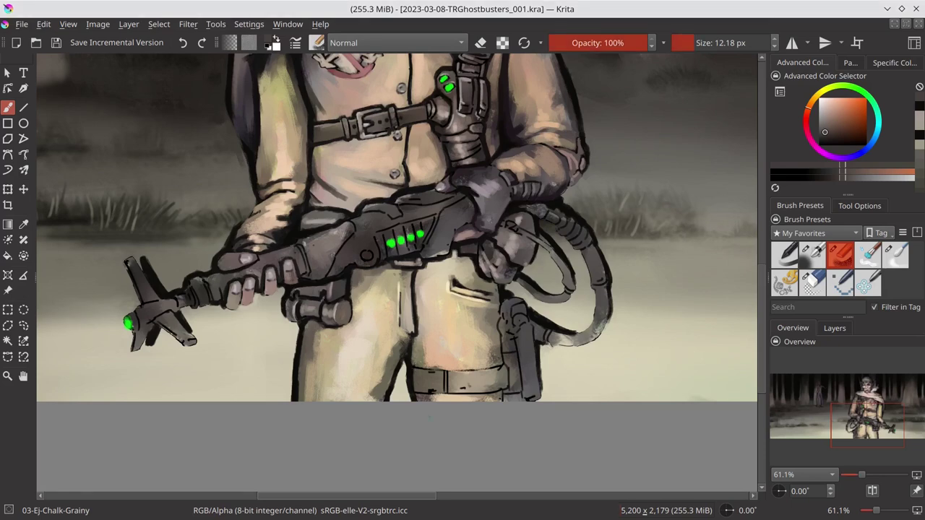
Sample browns and pinks, then darken the holster and belt
ctrl+click(557, 250)
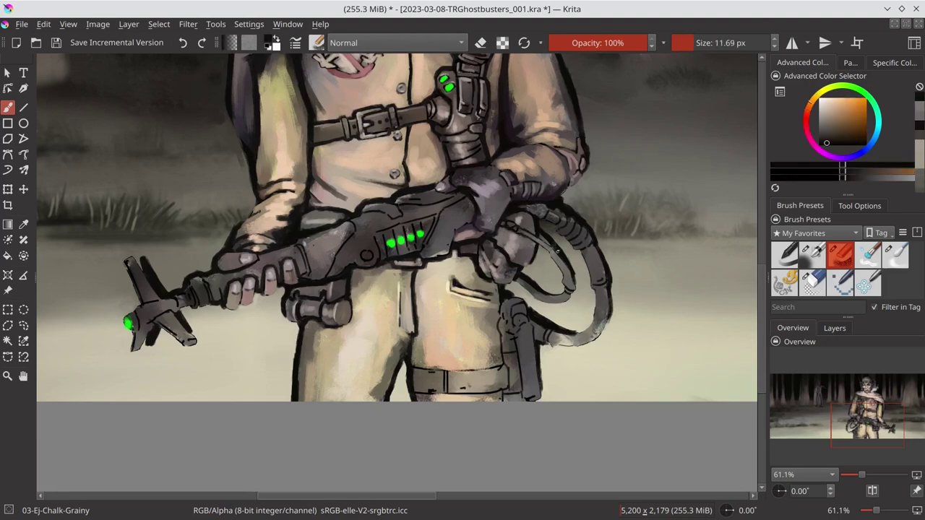
ctrl+click(484, 273)
ctrl+click(561, 269)
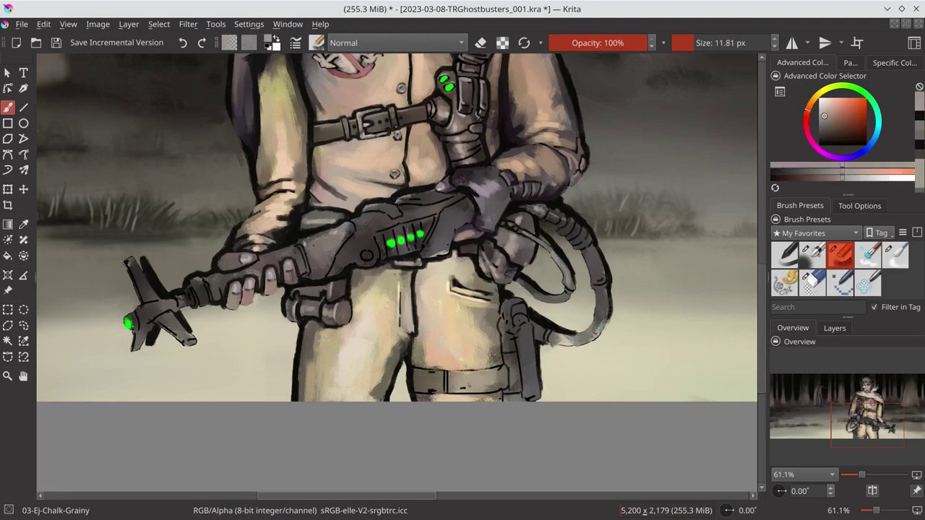
ctrl+click(562, 298)
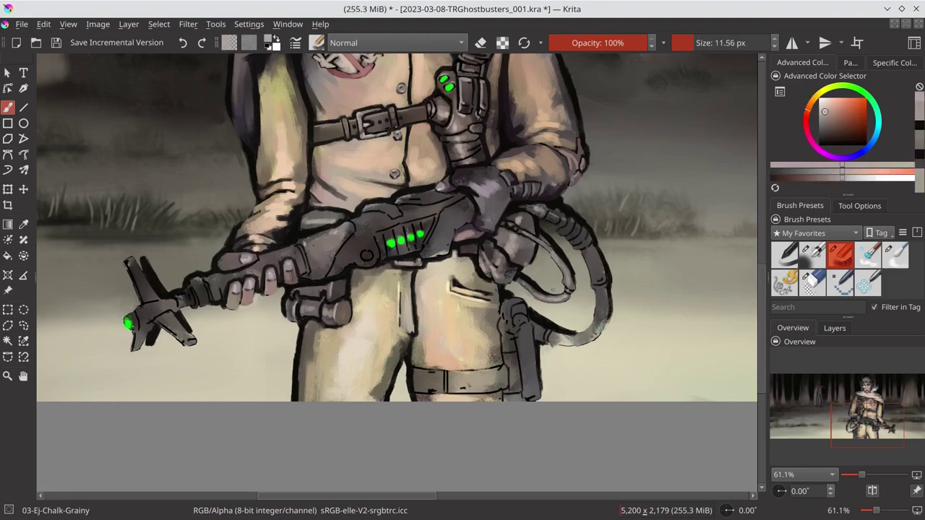
ctrl+click(553, 289)
mouse_move(498, 311)
mouse_down()
mouse_move(499, 365)
mouse_move(416, 369)
mouse_move(502, 394)
mouse_up()
Paint light tan strokes across the lower belt
ctrl+click(441, 382)
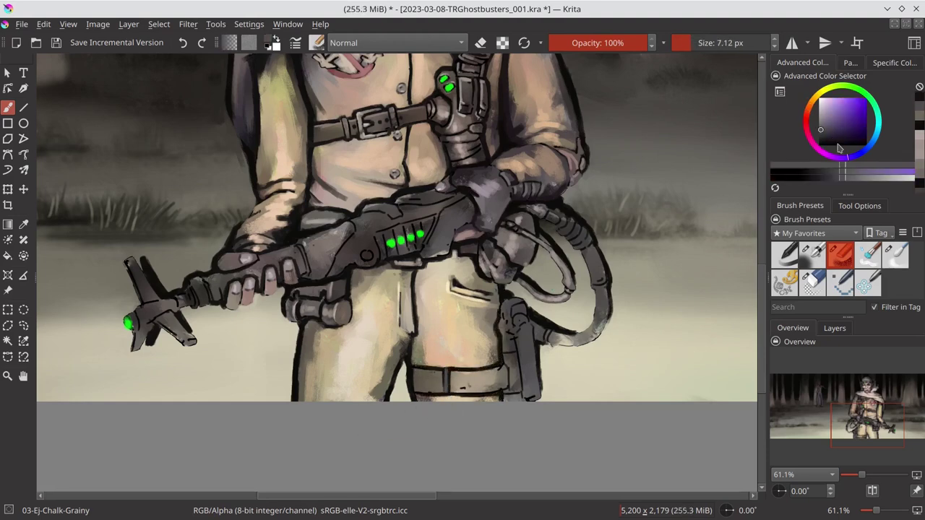
ctrl+click(492, 184)
ctrl+click(433, 370)
drag(452, 370, 506, 370)
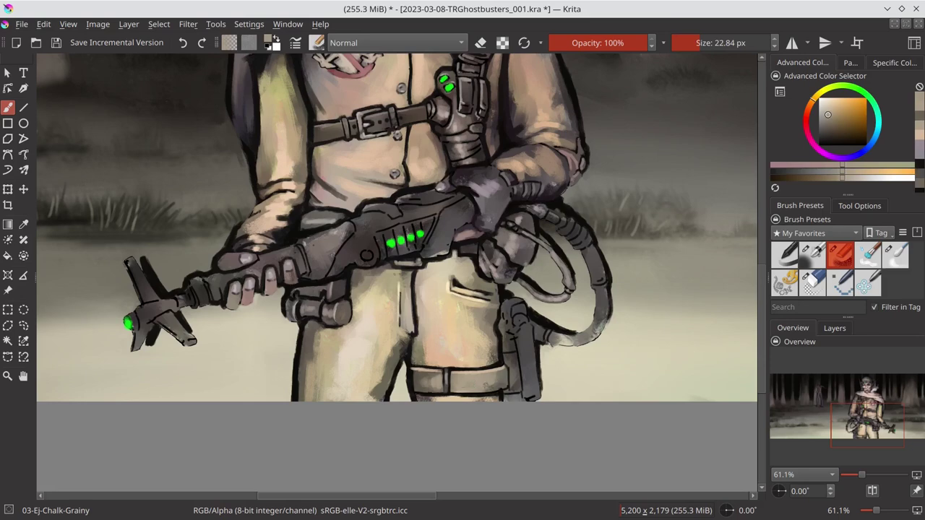
drag(412, 383, 506, 379)
Add dark and dark-purple strokes along the holster, then sample grey-olive from the gun
ctrl+click(506, 383)
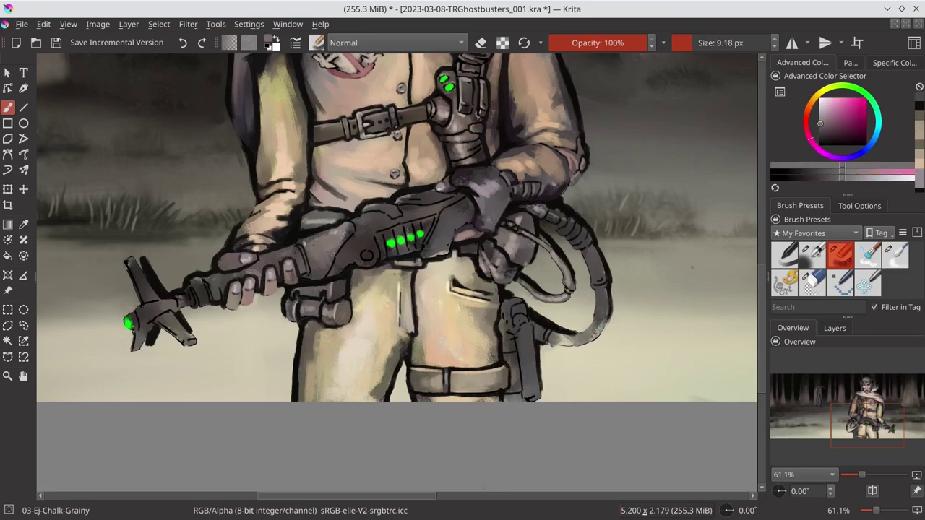
ctrl+click(505, 383)
ctrl+click(506, 325)
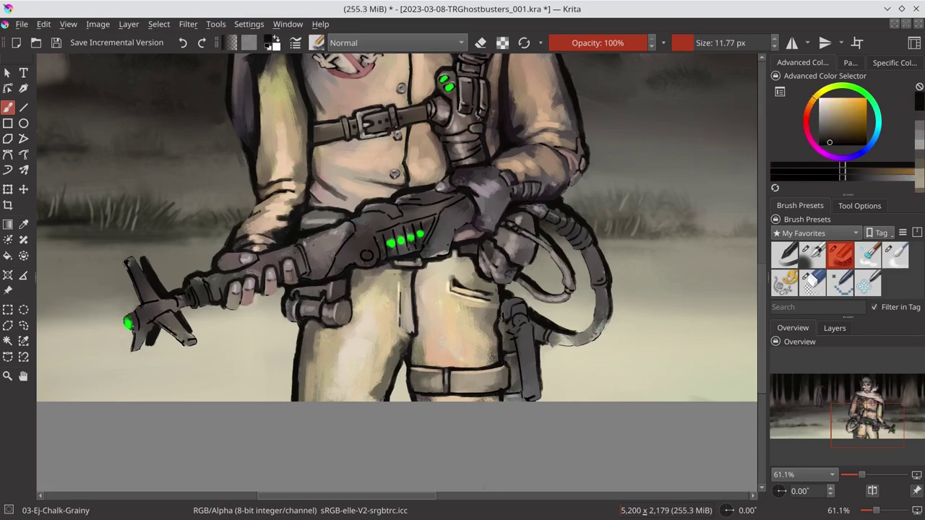
drag(504, 318, 518, 383)
ctrl+click(515, 310)
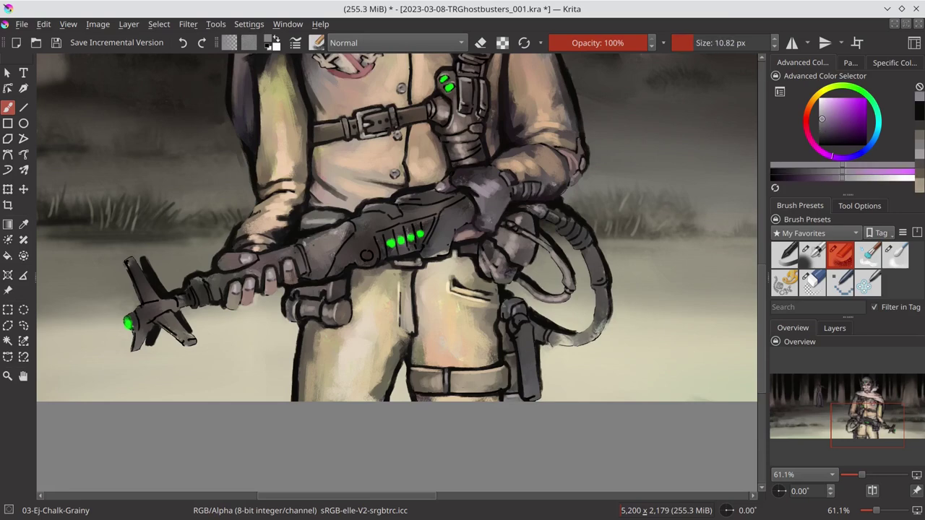
drag(521, 325, 524, 369)
ctrl+click(517, 329)
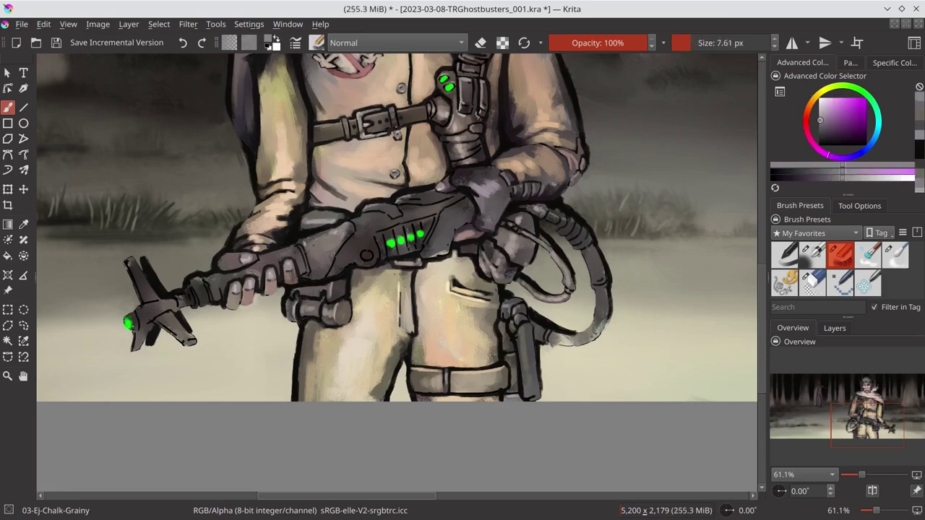
drag(520, 330, 531, 398)
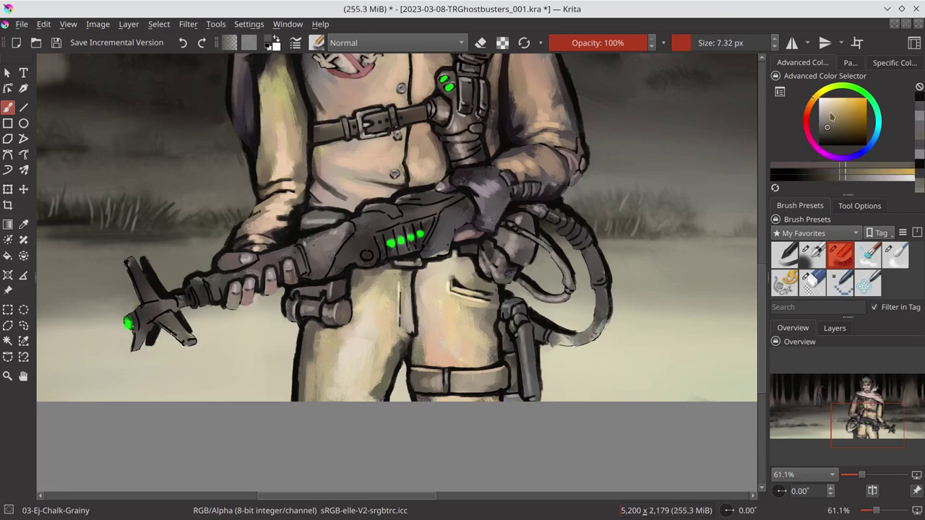
ctrl+click(469, 339)
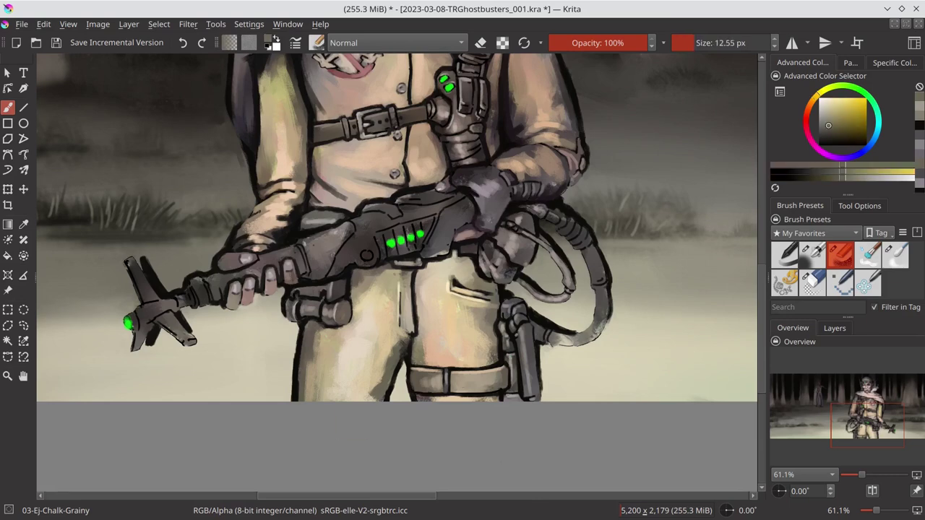
ctrl+click(539, 309)
drag(539, 310, 622, 344)
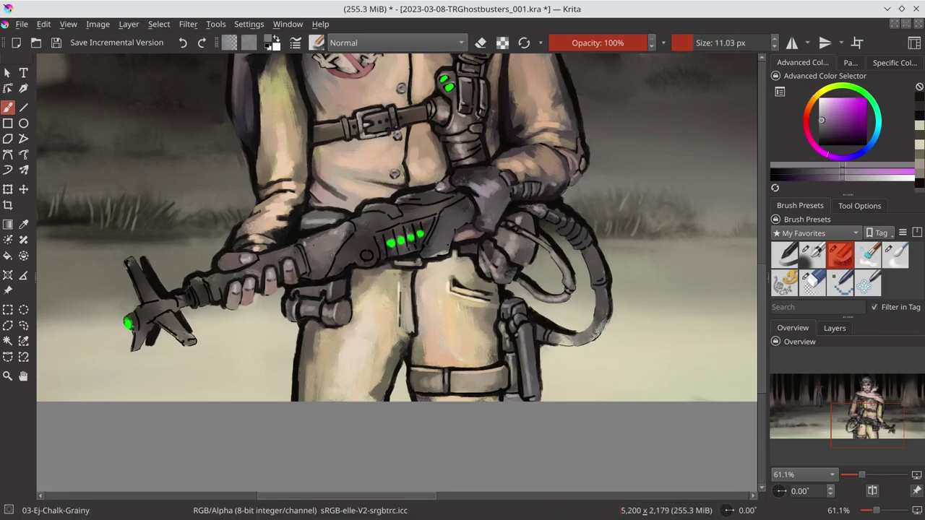
Toggle between Airbrush-Soft and Chalk-Grainy presets, shrink the brush, and save repeatedly
key(ctrl+s)
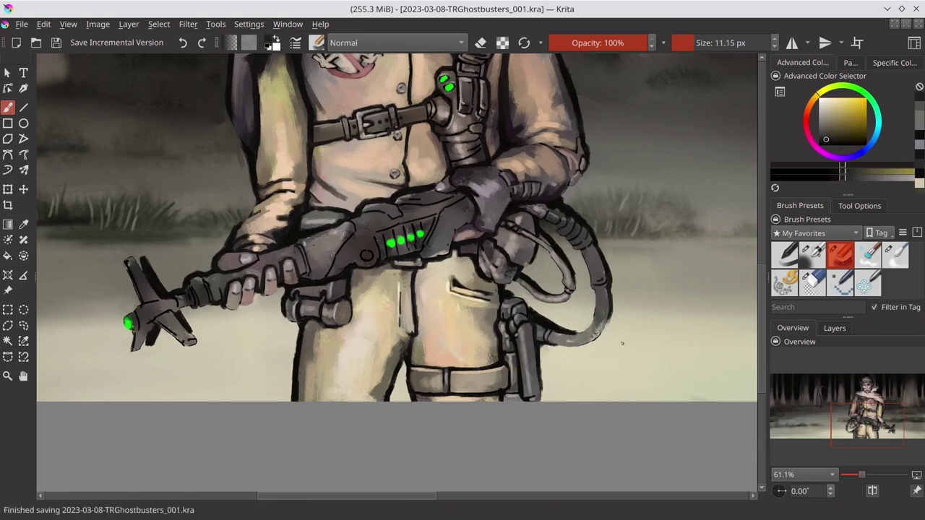
scroll(622, 344, down, 5)
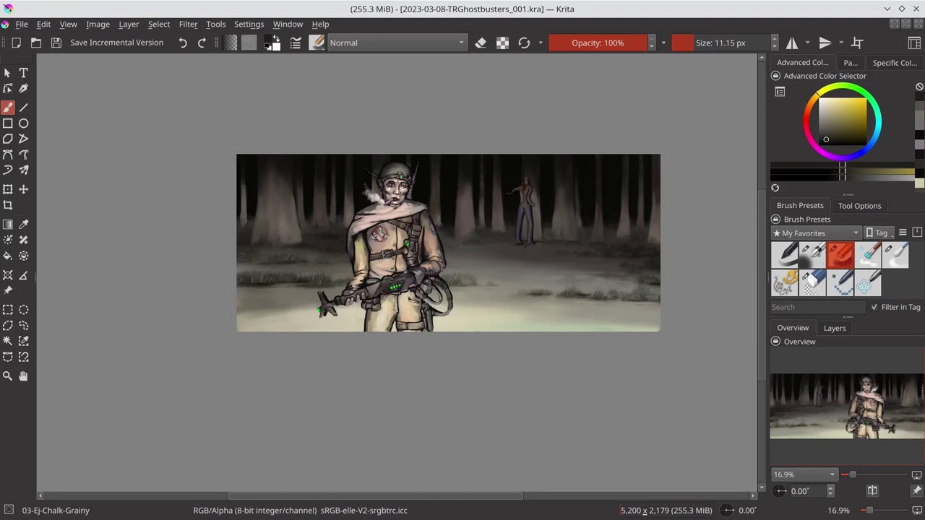
key(slash)
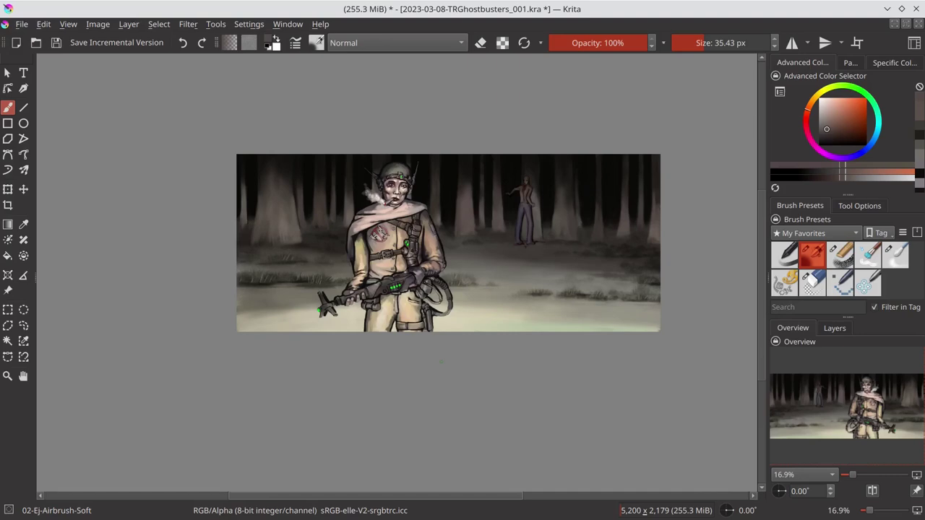
scroll(434, 294, up, 5)
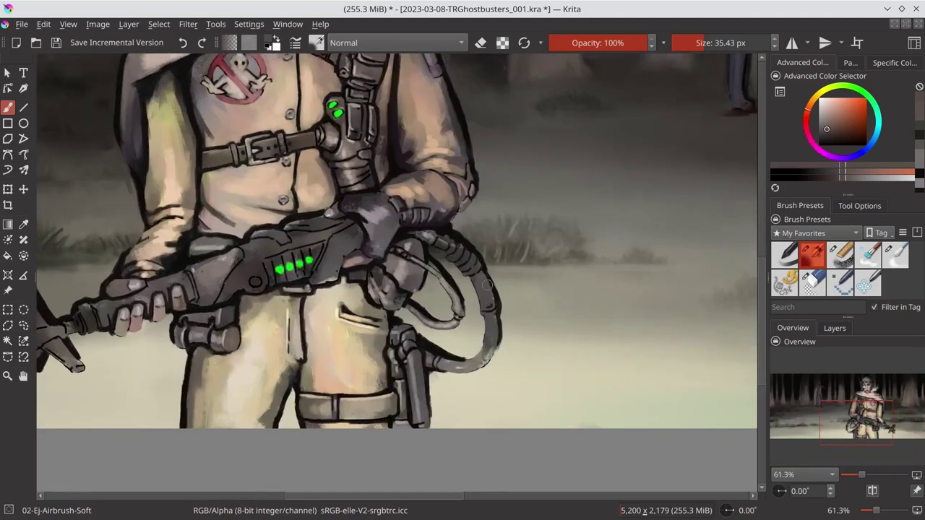
key(slash)
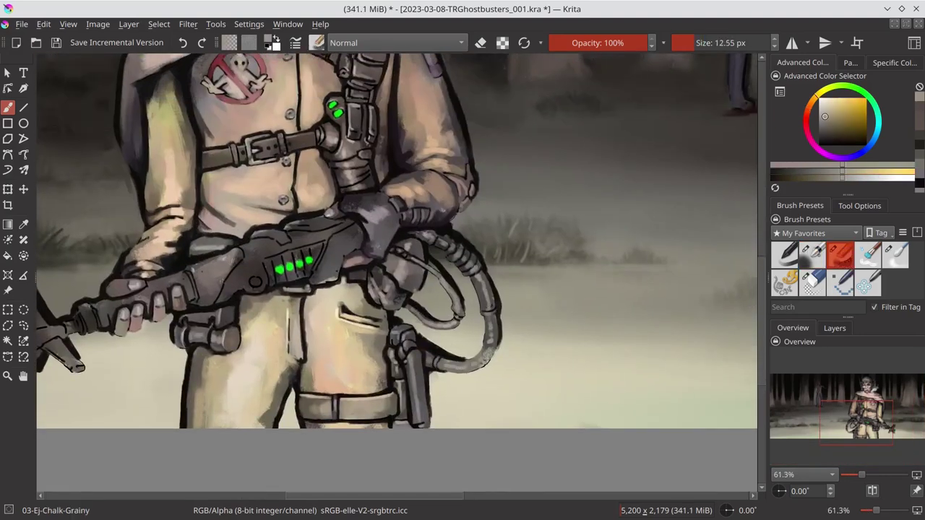
key(bracketleft)
key(bracketleft)
key(bracketleft)
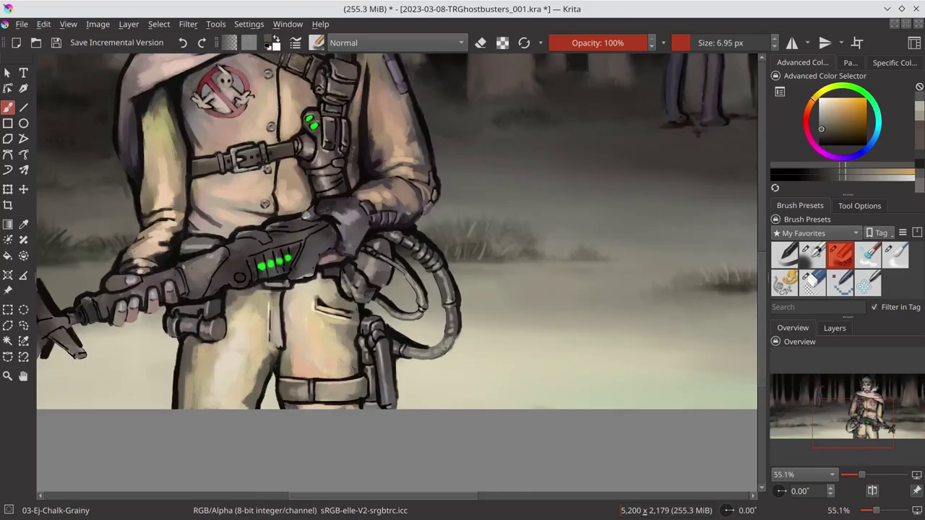
key(ctrl+s)
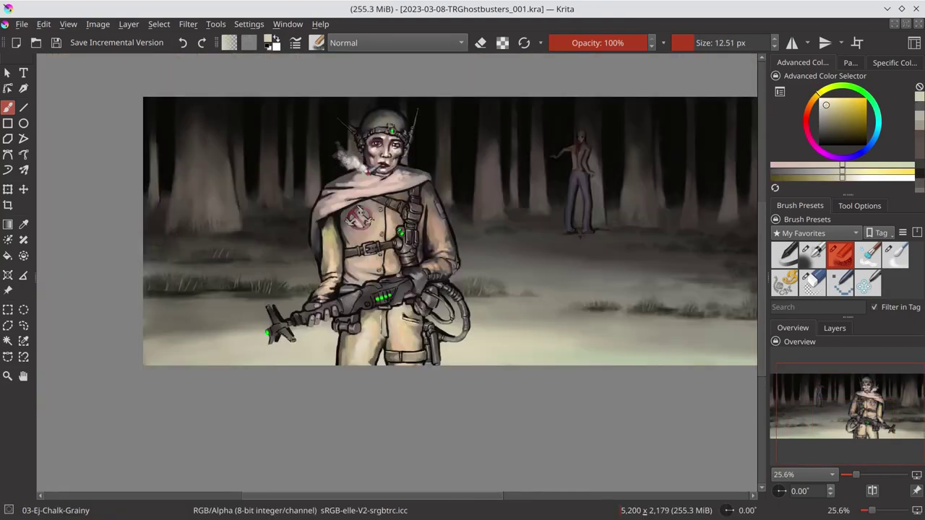
key(slash)
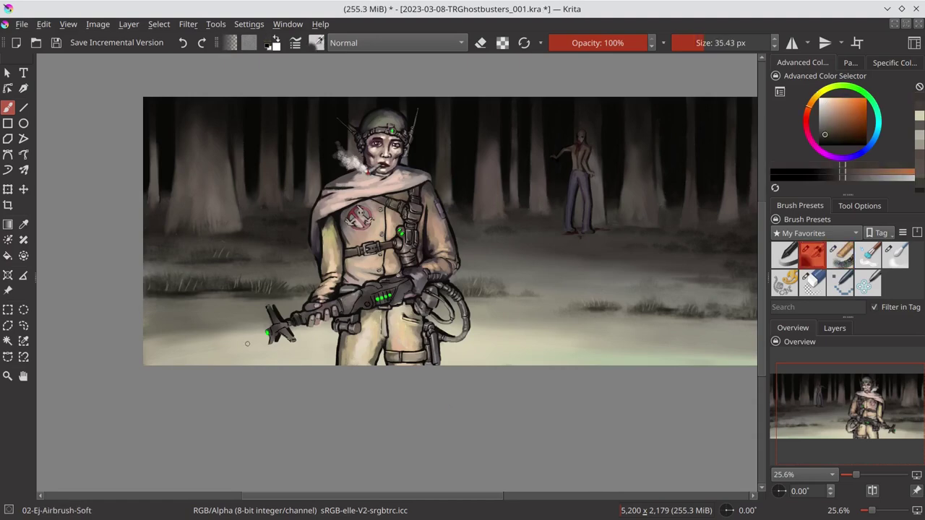
key(slash)
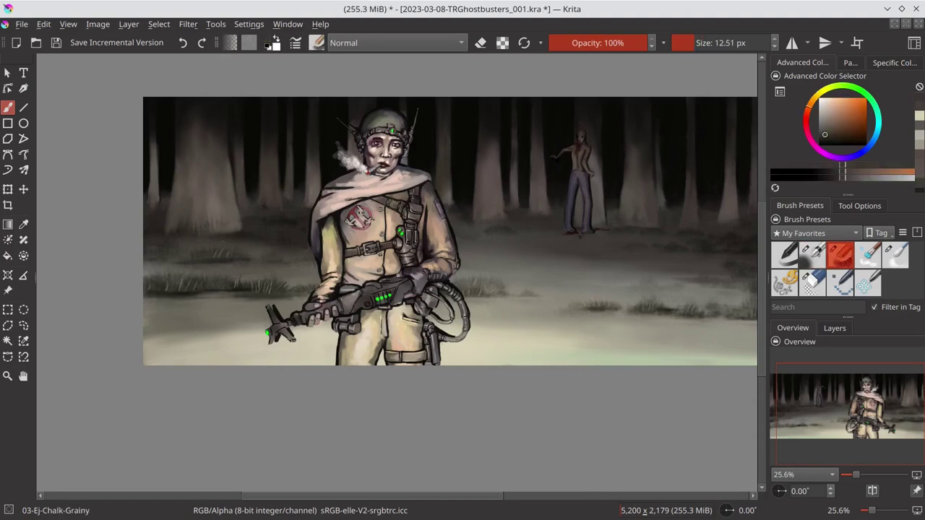
key(ctrl+s)
scroll(383, 301, up, 5)
Repaint shading on the gun barrel with sampled black, grey metal and reddish-brown shadow tones
drag(825, 135, 862, 139)
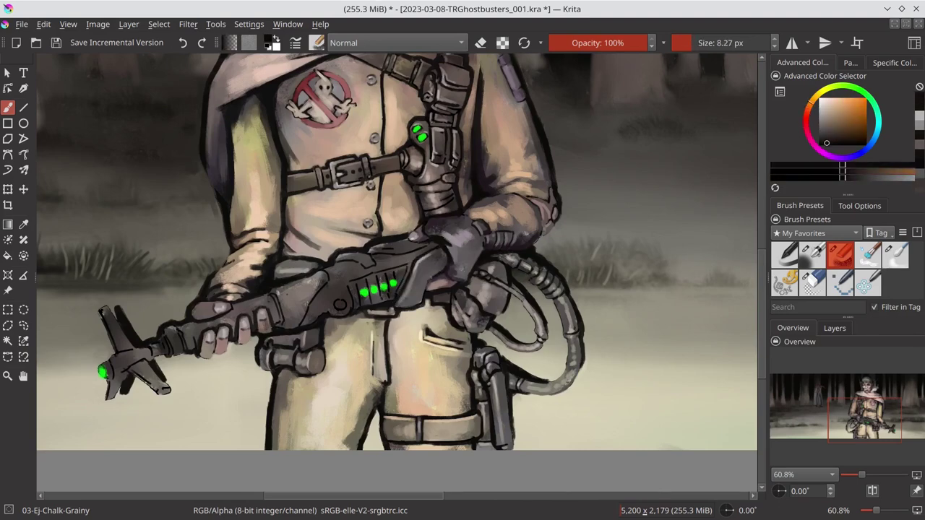
ctrl+click(381, 246)
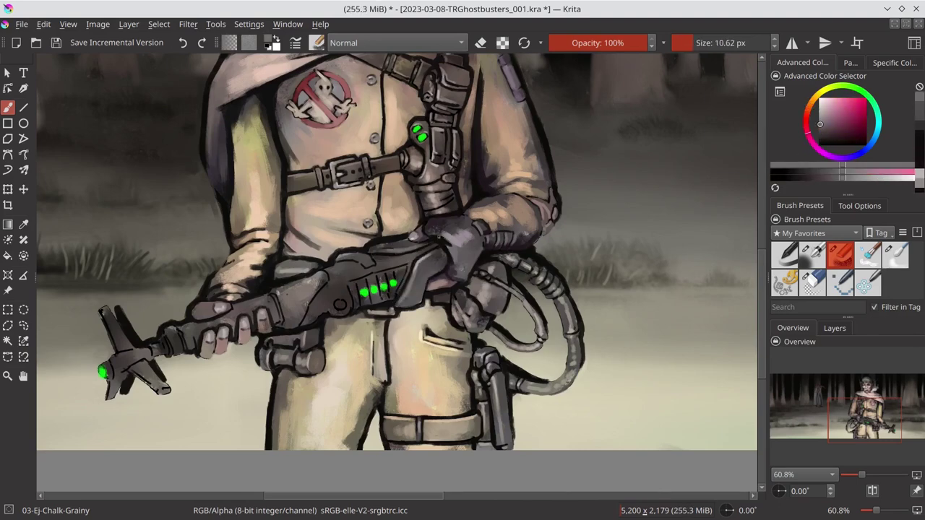
ctrl+click(354, 275)
ctrl+click(350, 289)
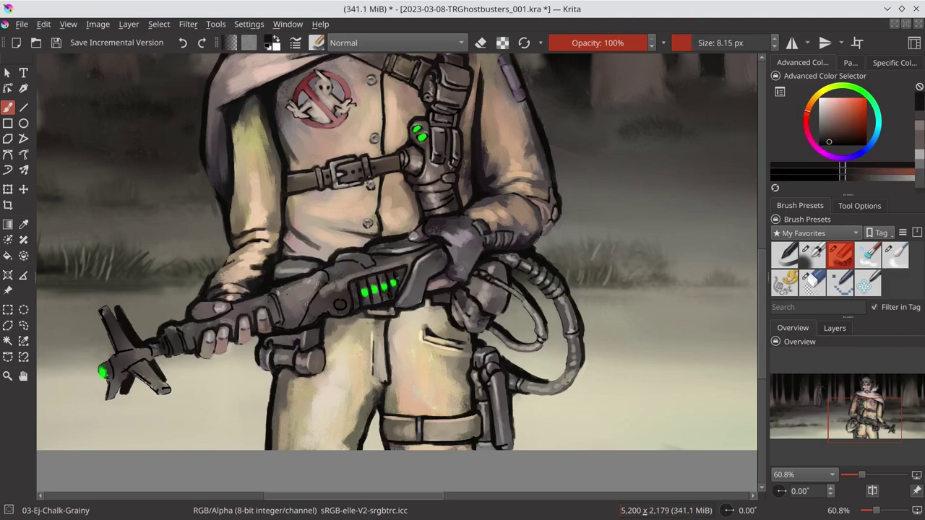
ctrl+click(369, 269)
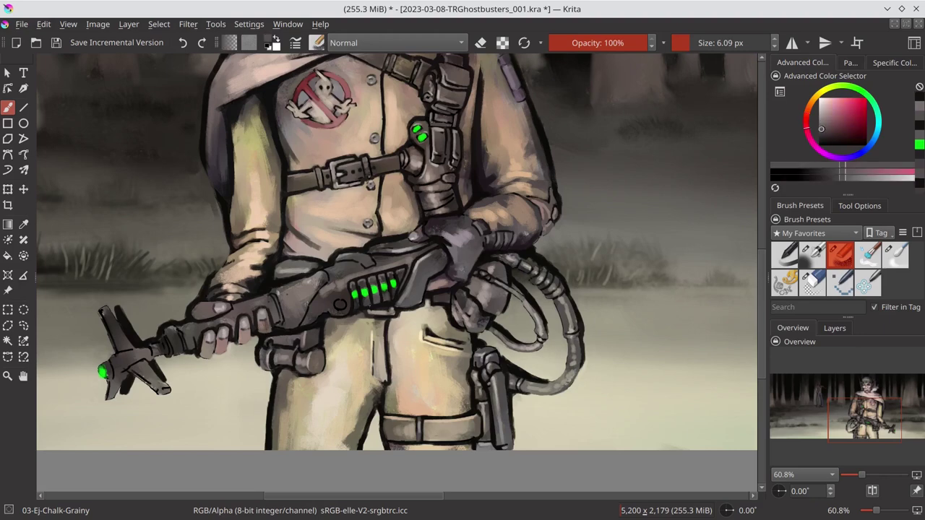
ctrl+click(376, 292)
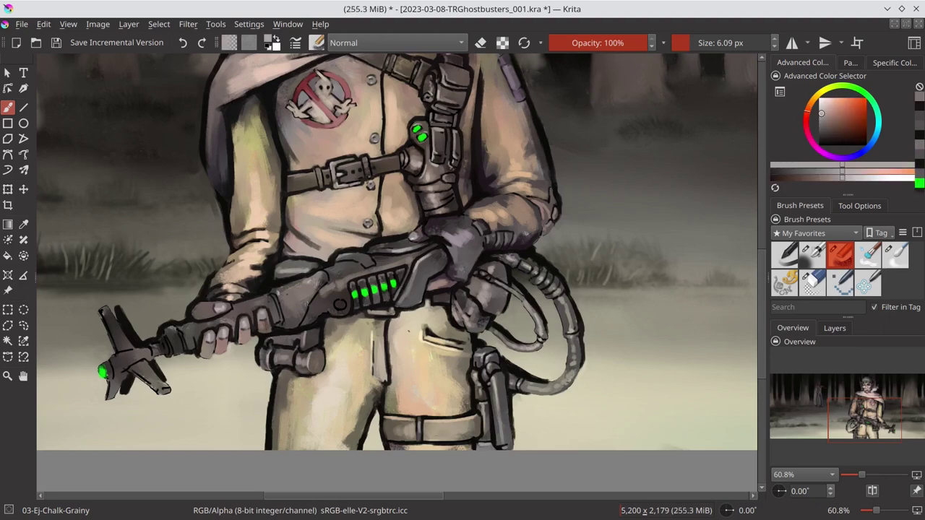
ctrl+click(326, 280)
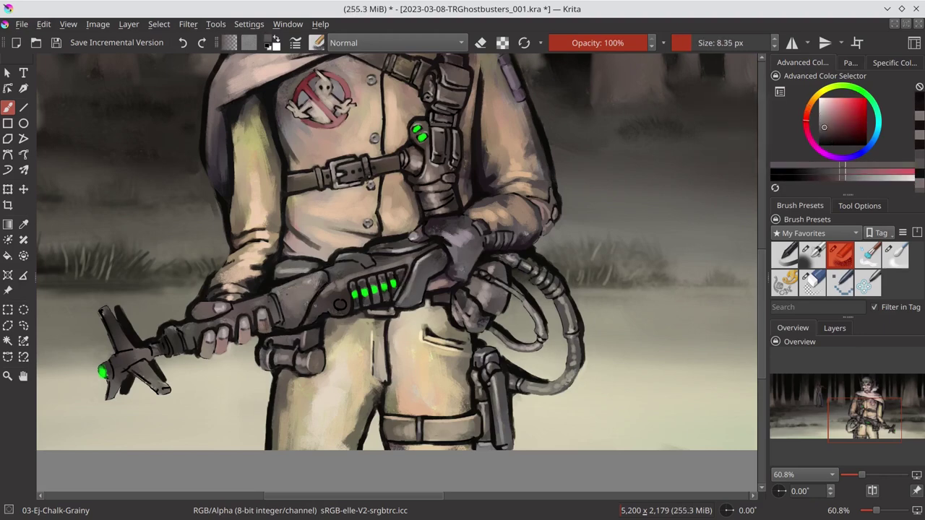
ctrl+click(331, 302)
ctrl+click(329, 296)
Refine the gripping hand with pale pink and peach highlights and dark reddish-brown shadows
ctrl+click(347, 239)
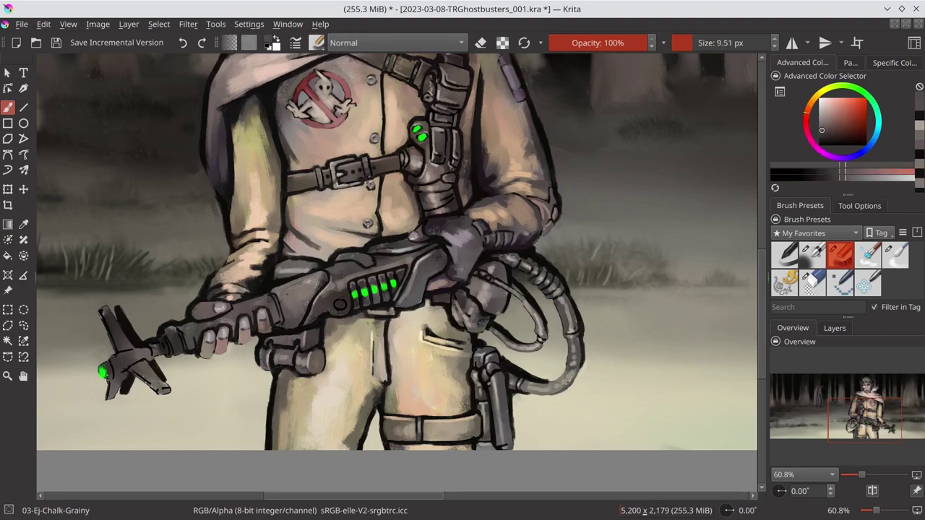
ctrl+click(359, 255)
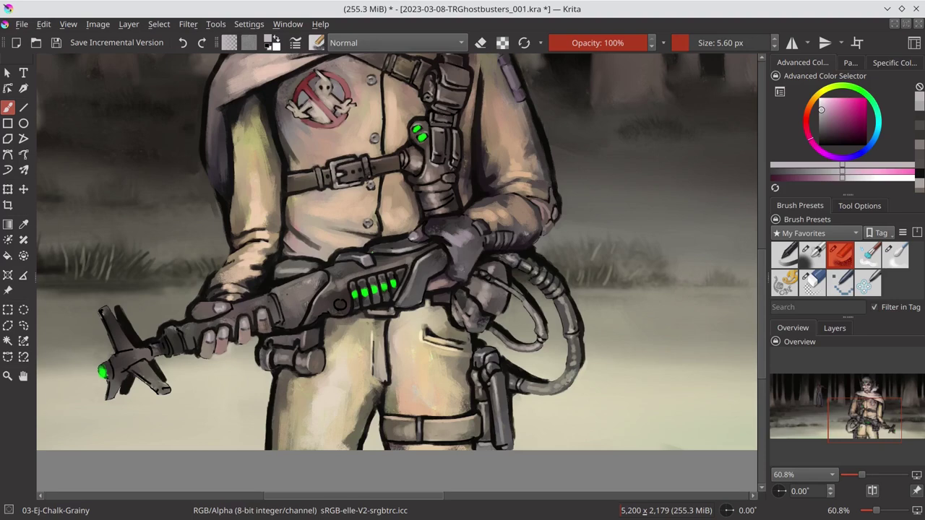
ctrl+click(339, 303)
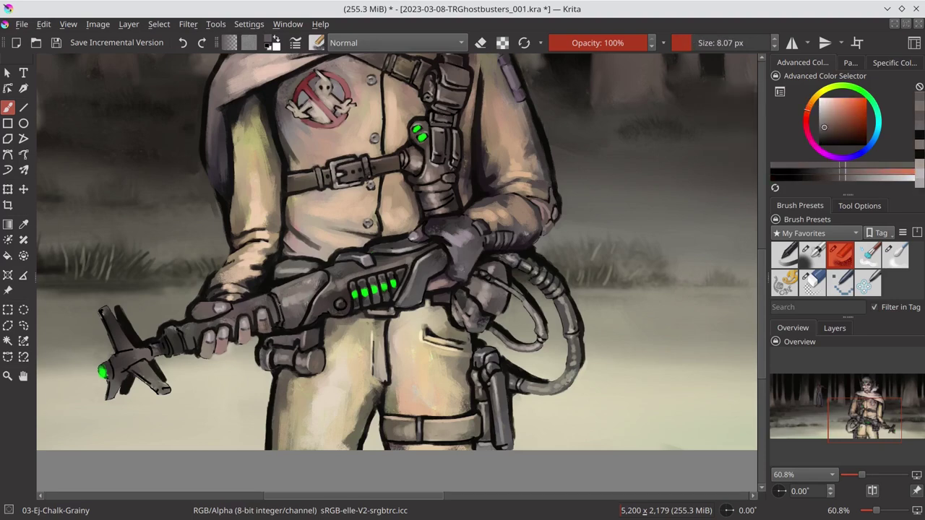
ctrl+click(224, 322)
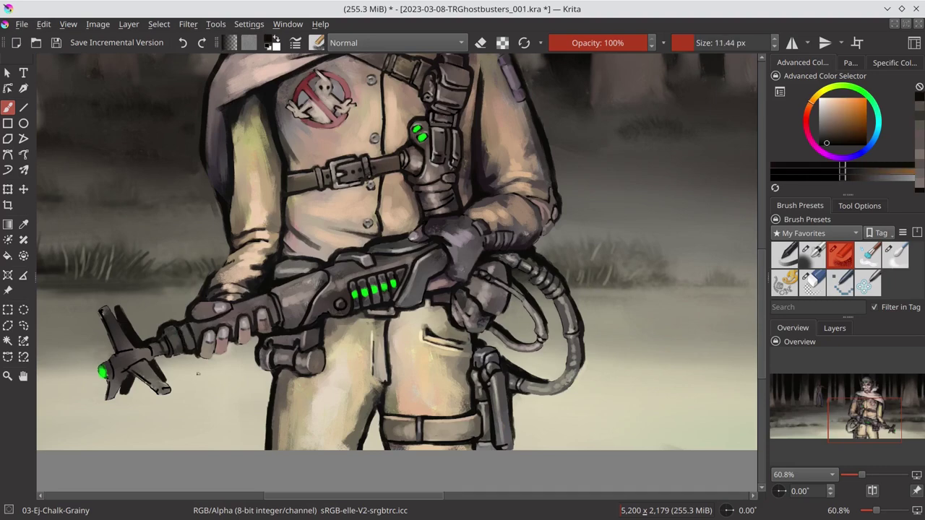
ctrl+click(158, 340)
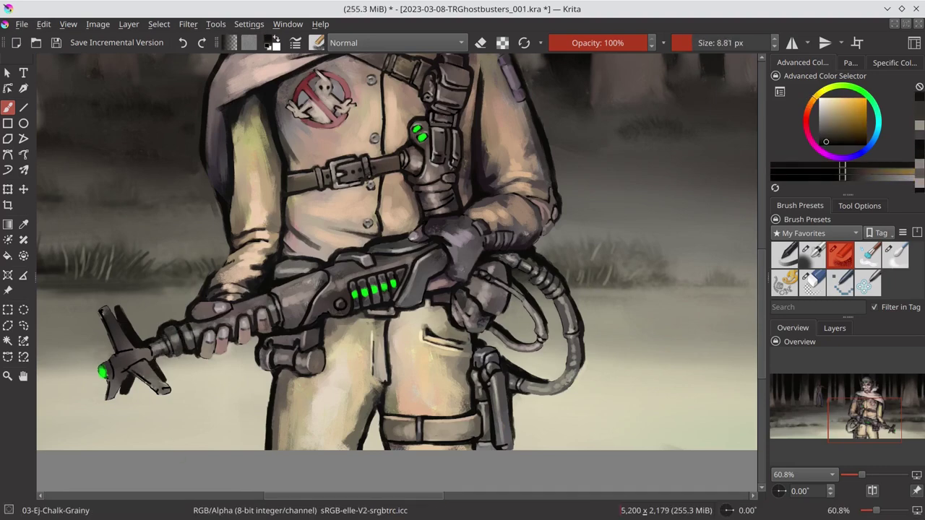
ctrl+click(145, 350)
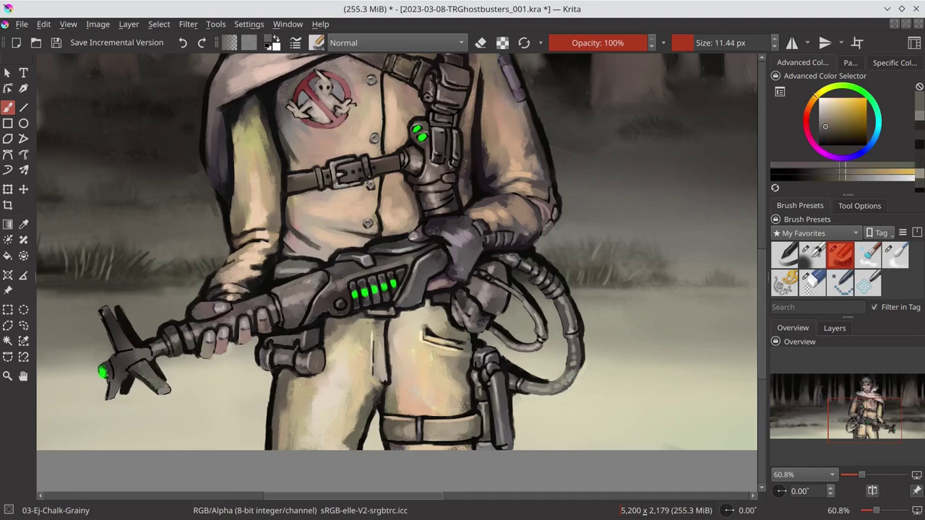
ctrl+click(72, 405)
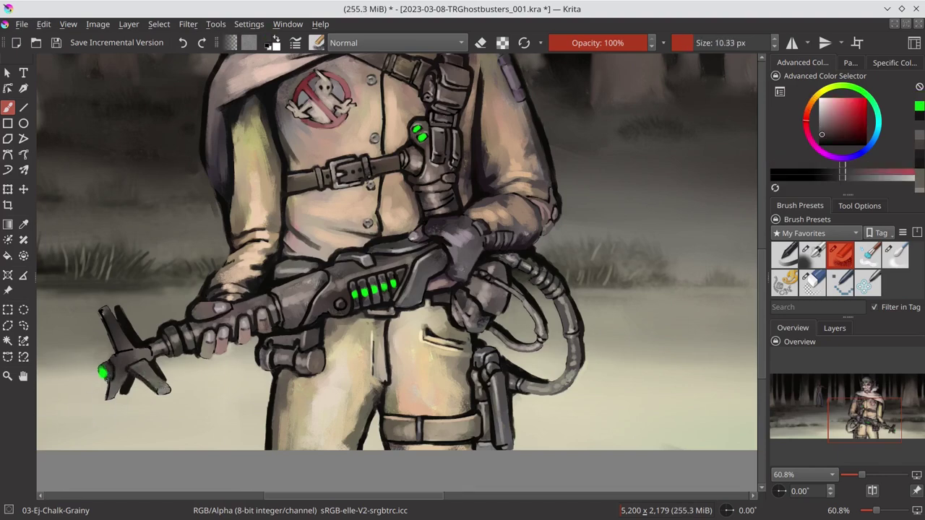
ctrl+click(108, 369)
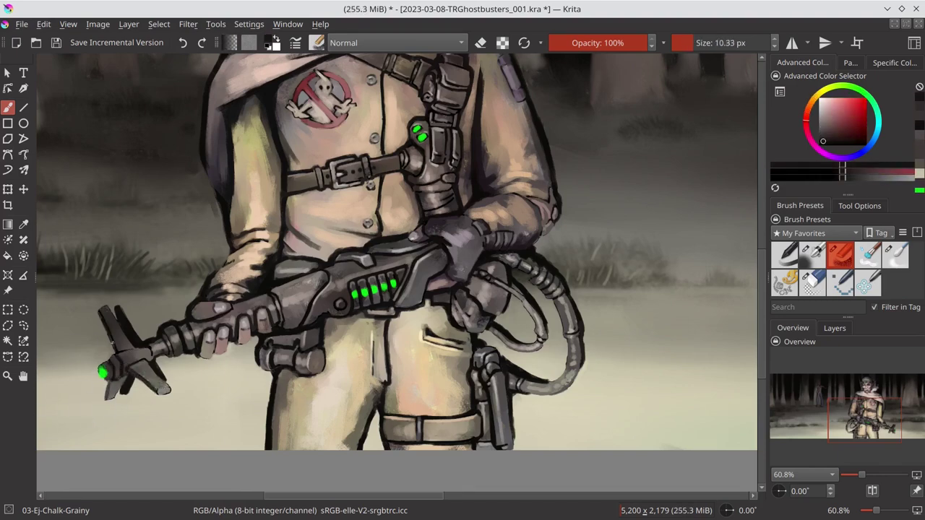
ctrl+click(115, 365)
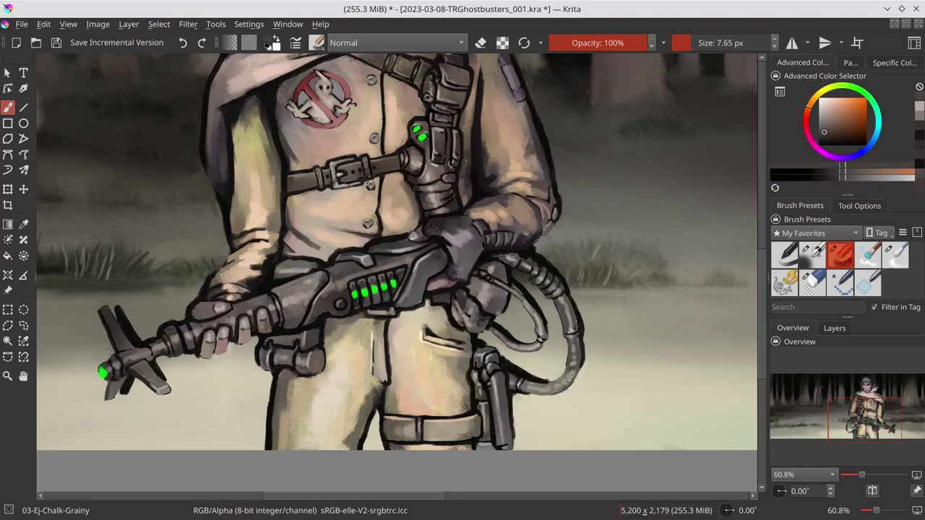
Finish the last shading touch-up and save the painting
ctrl+click(202, 371)
scroll(206, 372, down, 4)
key(ctrl+s)
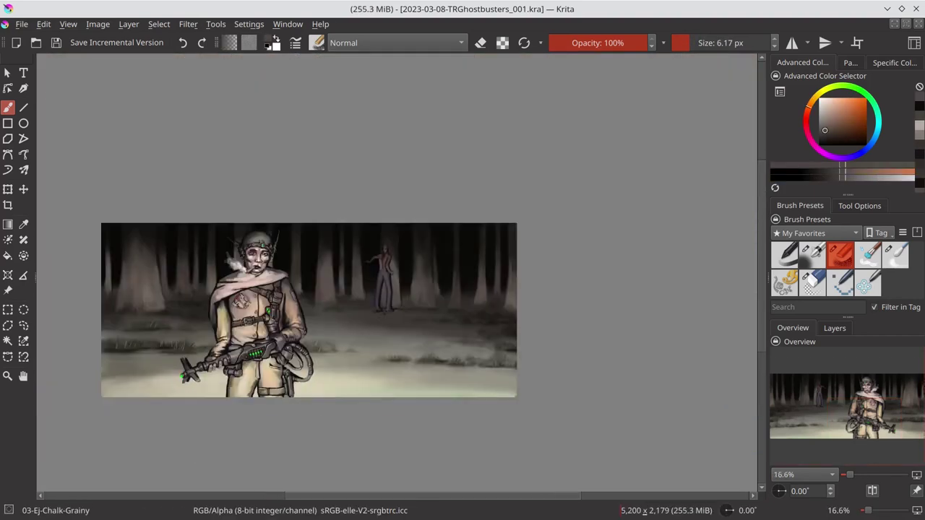
Mirror the canvas and switch to the Color Dodge Paint Layer 2 with a pale mint colour
key(m)
click(835, 328)
click(812, 253)
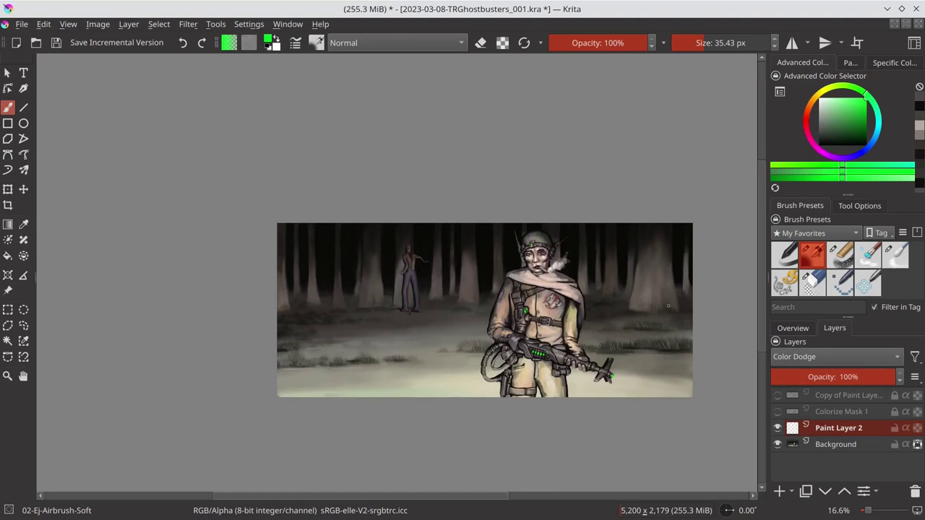
scroll(398, 253, up, 3)
click(812, 283)
click(811, 254)
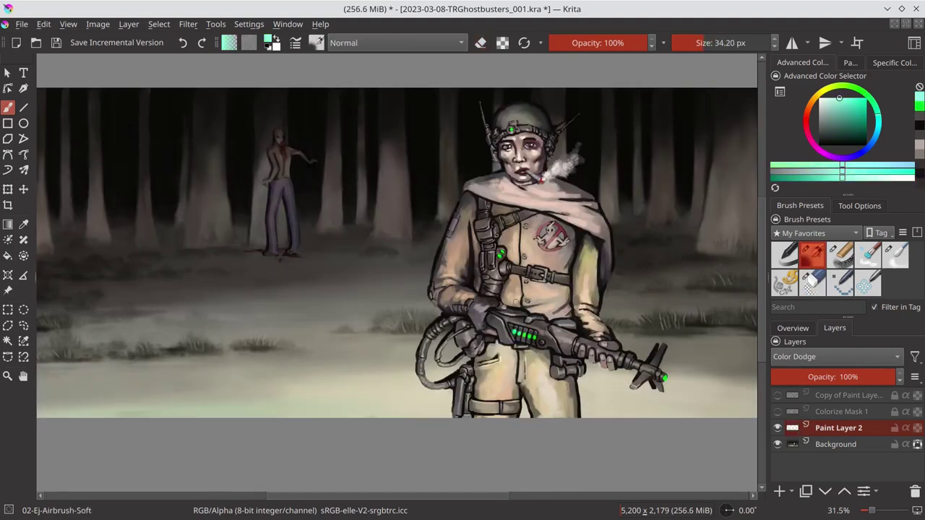
Airbrush soft and bright green glow onto the helmet gem and gun lights
ctrl+click(672, 203)
click(811, 283)
click(812, 254)
ctrl+click(515, 332)
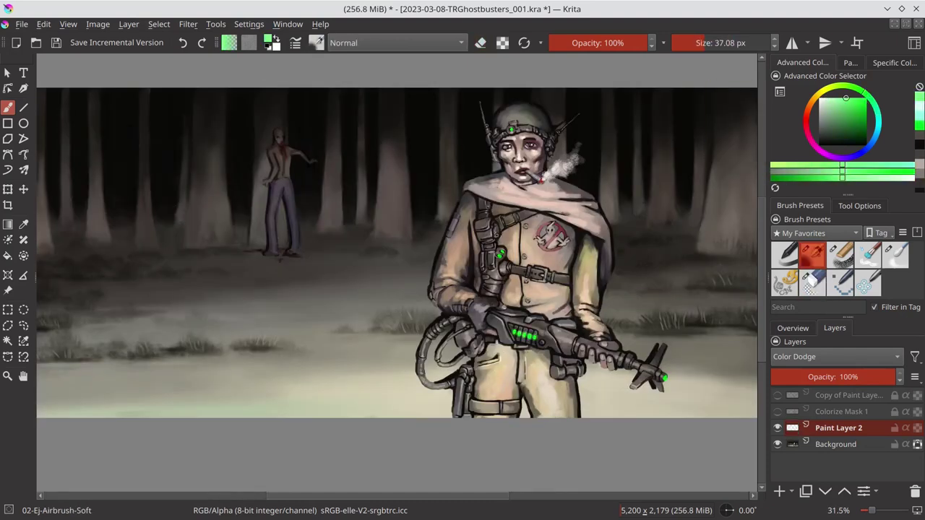
Add an orange glow to the cigarette tip and save the painting
ctrl+click(540, 180)
scroll(571, 271, down, 5)
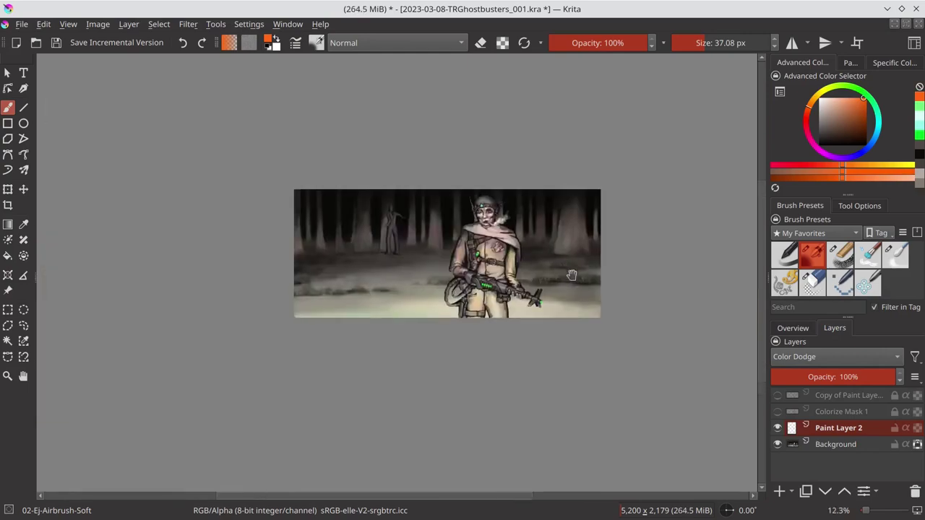
key(ctrl+s)
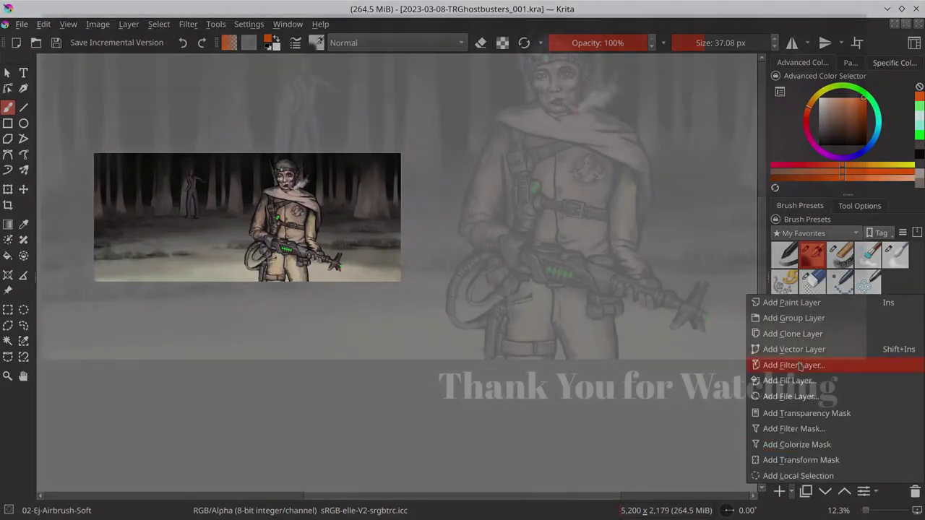